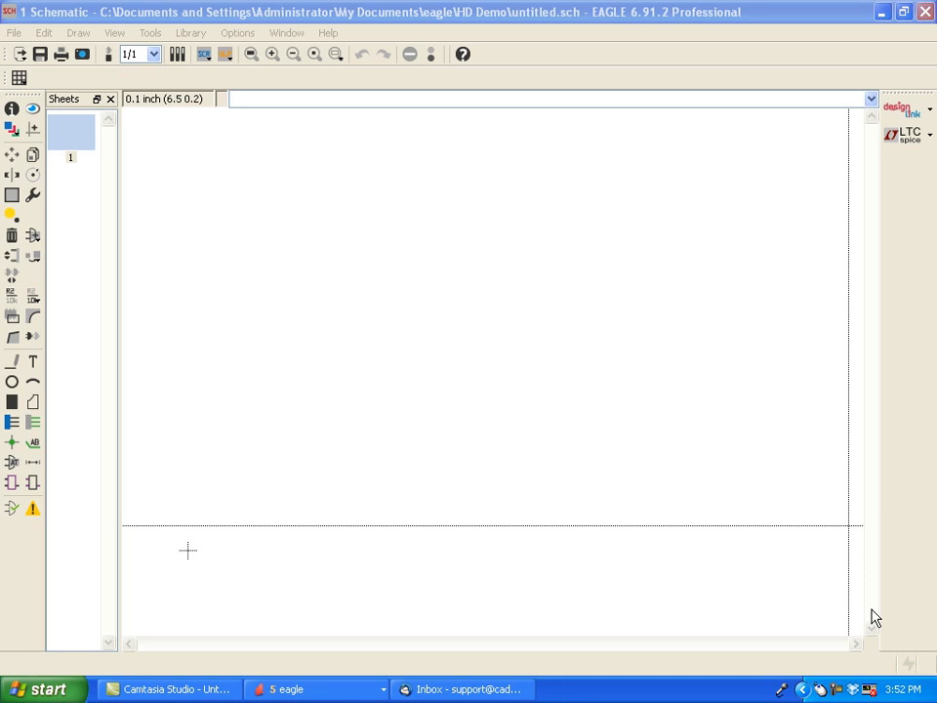
- Add the LETTER_L landscape frame from the frames library to the schematic sheet, with its lower-left corner at the origin
{"action": "left_click", "coordinate": [436, 12]}
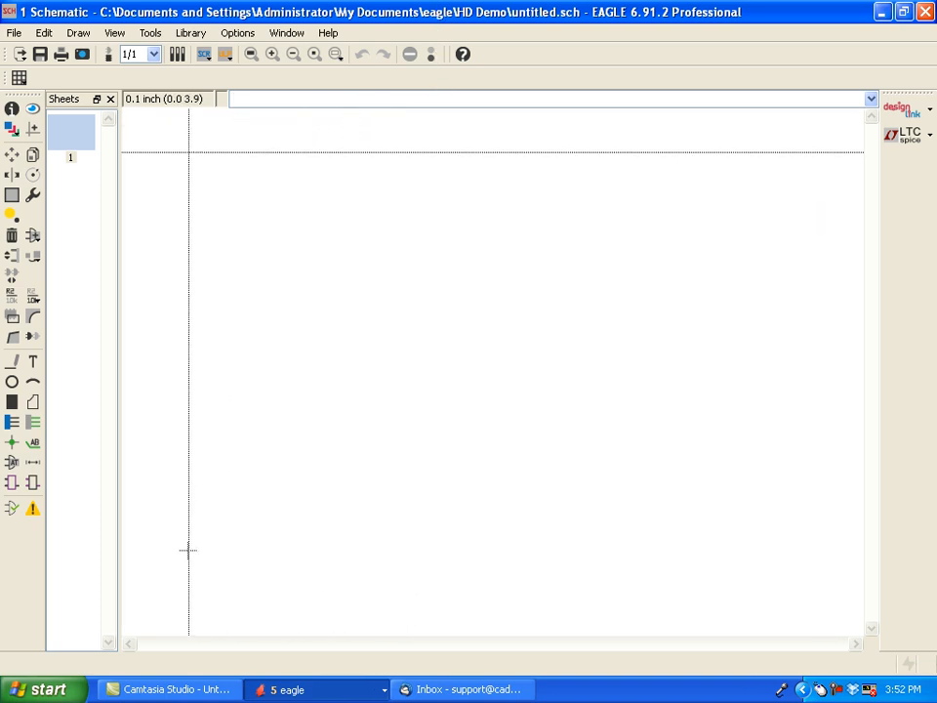
{"action": "left_click", "coordinate": [29, 237]}
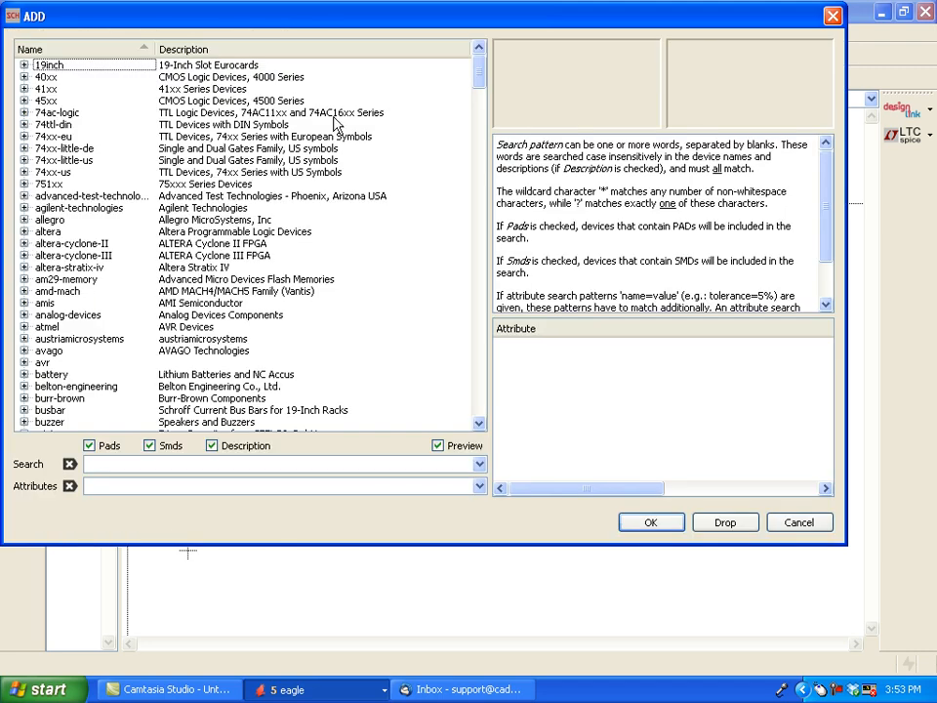
{"action": "left_click_drag", "start_coordinate": [482, 83], "coordinate": [433, 217]}
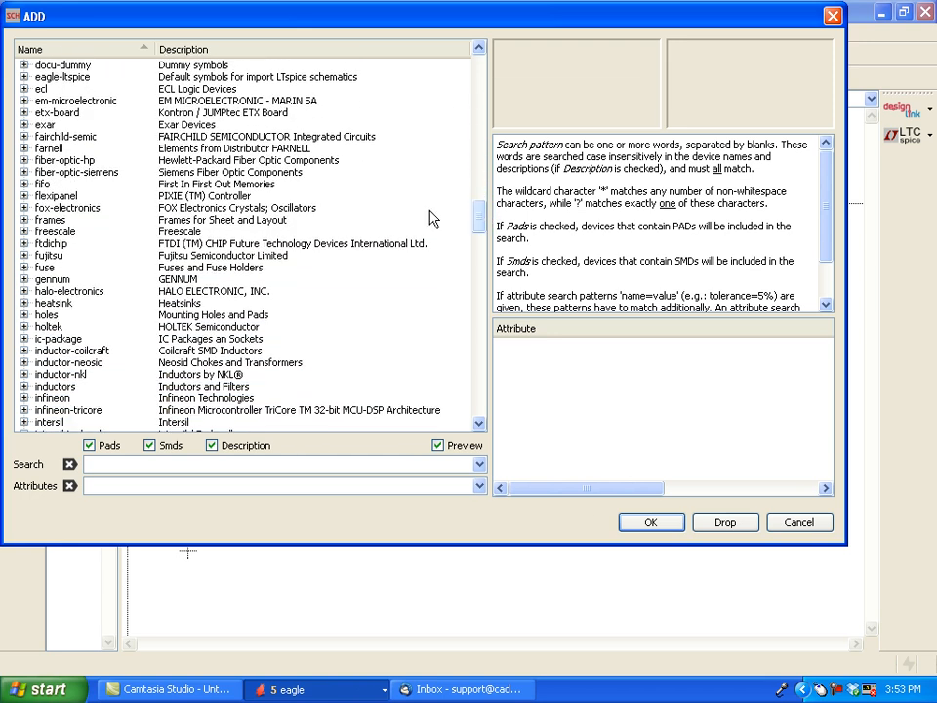
{"action": "left_click", "coordinate": [25, 220]}
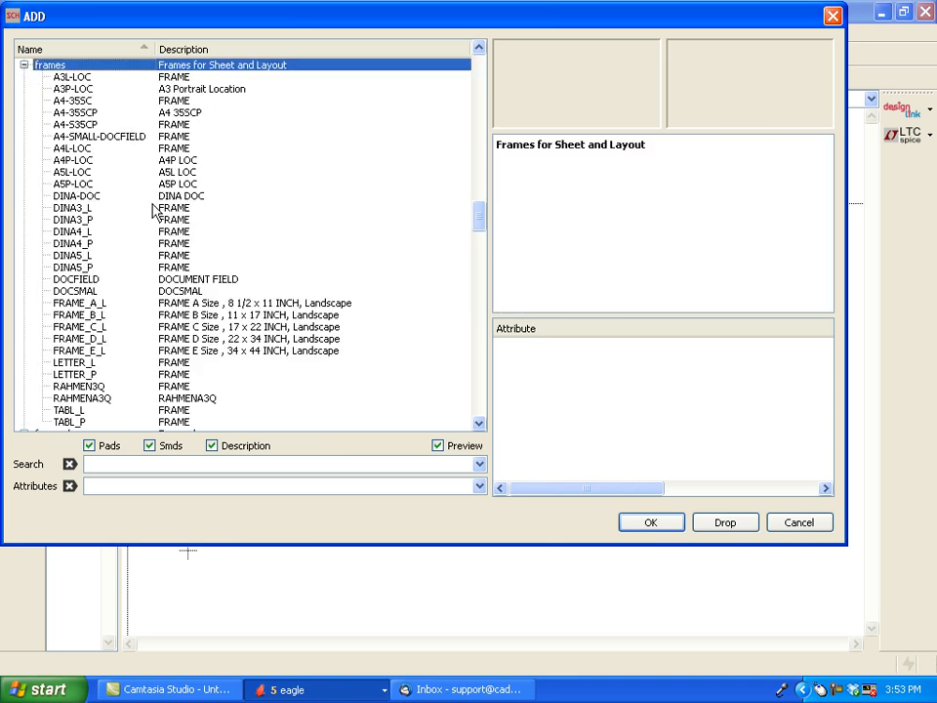
{"action": "left_click", "coordinate": [75, 363]}
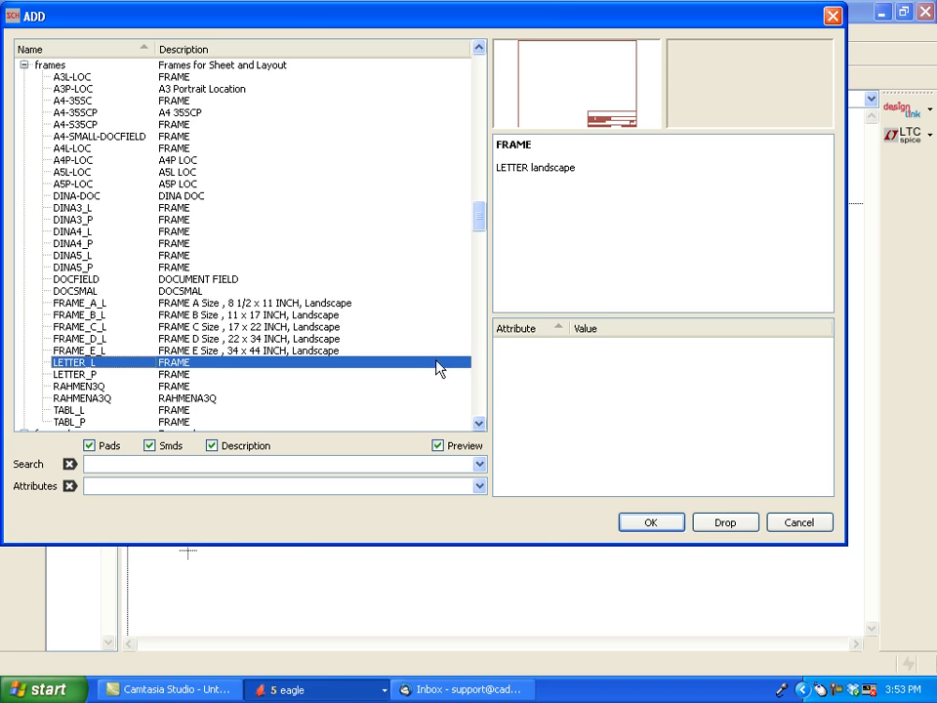
{"action": "left_click", "coordinate": [648, 524]}
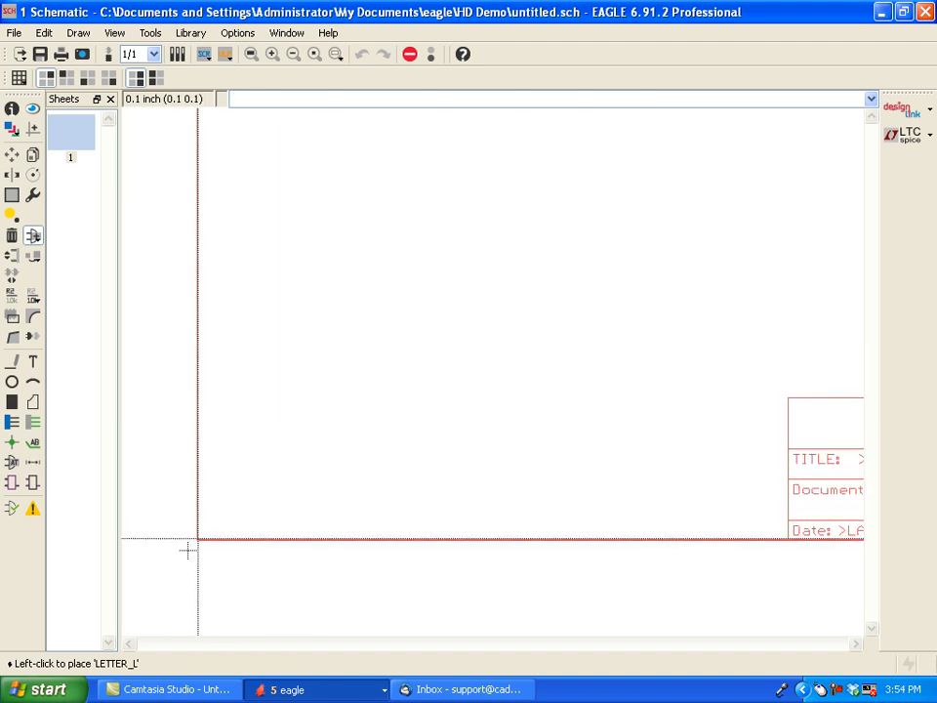
{"action": "left_click", "coordinate": [187, 550]}
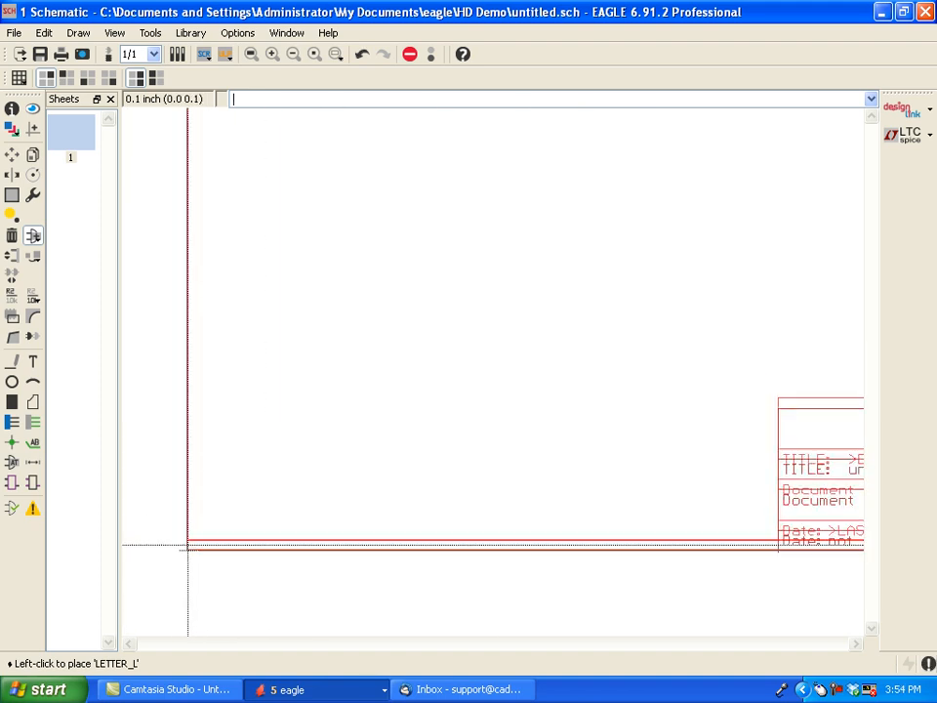
{"action": "key", "text": "Escape"}
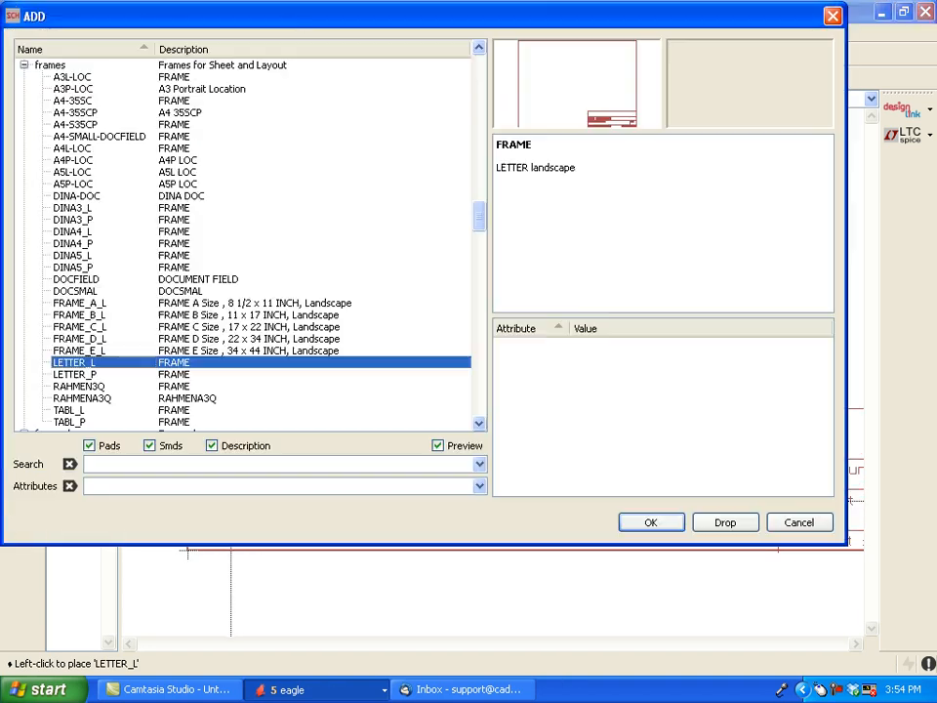
{"action": "key", "text": "Escape"}
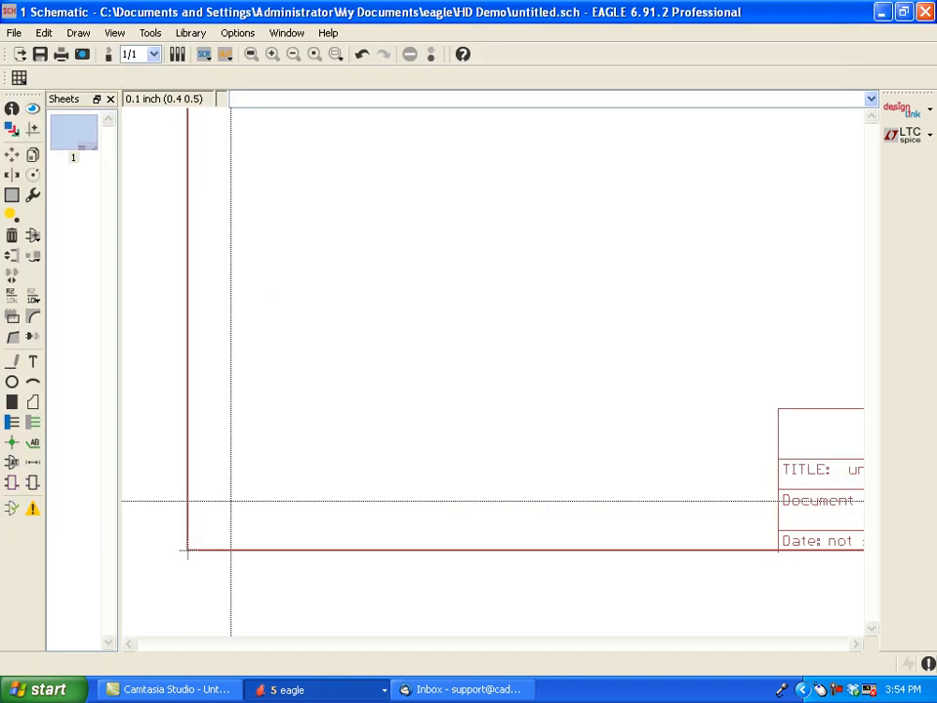
{"action": "left_click", "coordinate": [251, 54]}
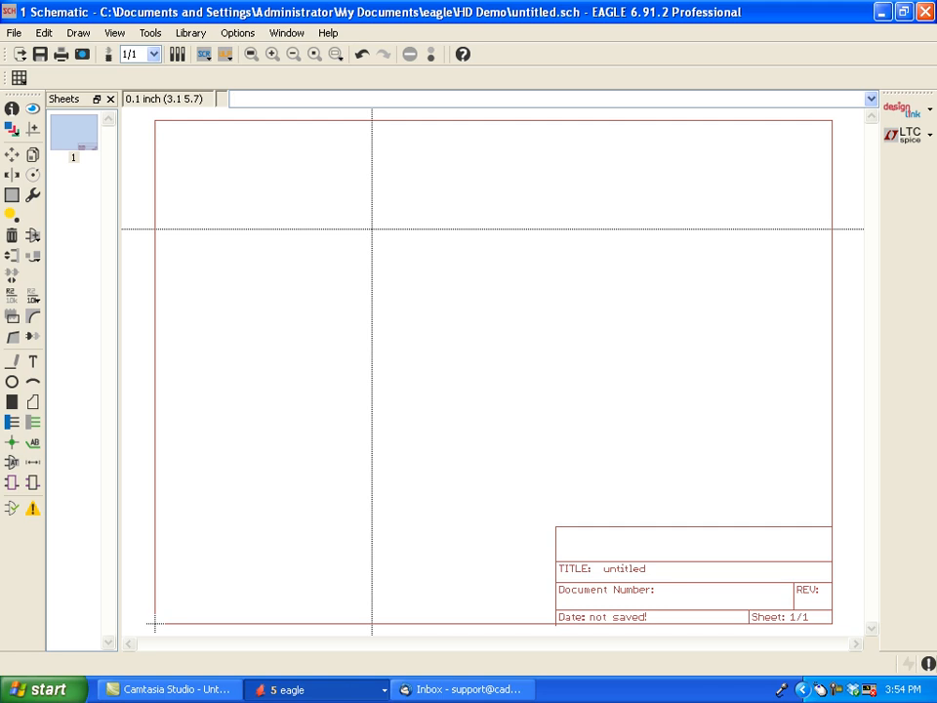
- Create a new module called POWER_SUPPLY and place one instance in the left half of the frame
{"action": "left_click", "coordinate": [13, 485]}
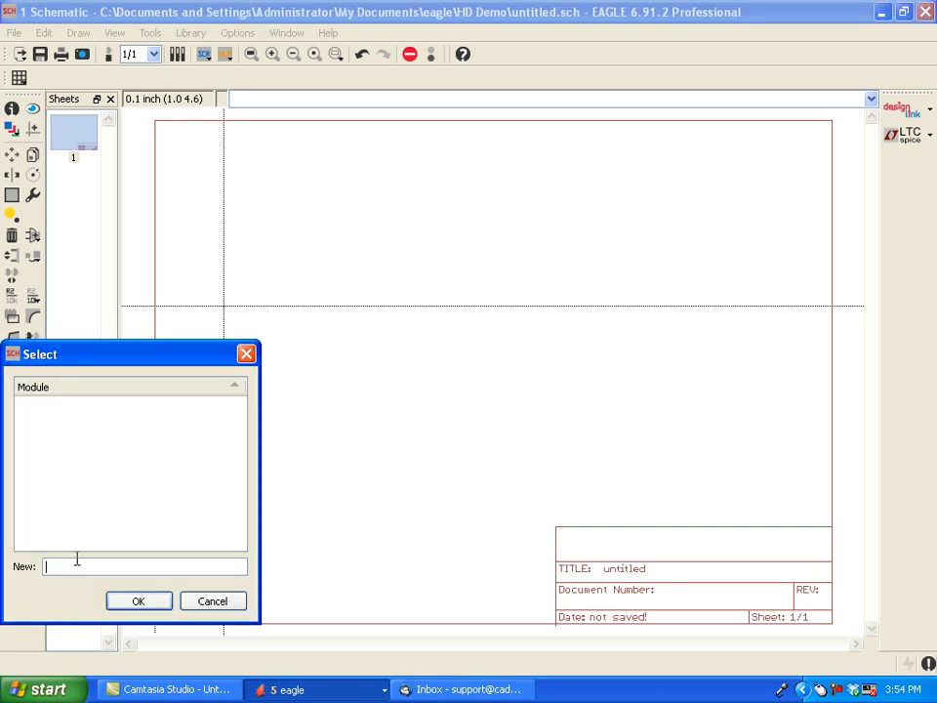
{"action": "type", "text": "POWERS"}
{"action": "key", "text": "BackSpace"}
{"action": "type", "text": "_SUPPLY"}
{"action": "left_click", "coordinate": [145, 605]}
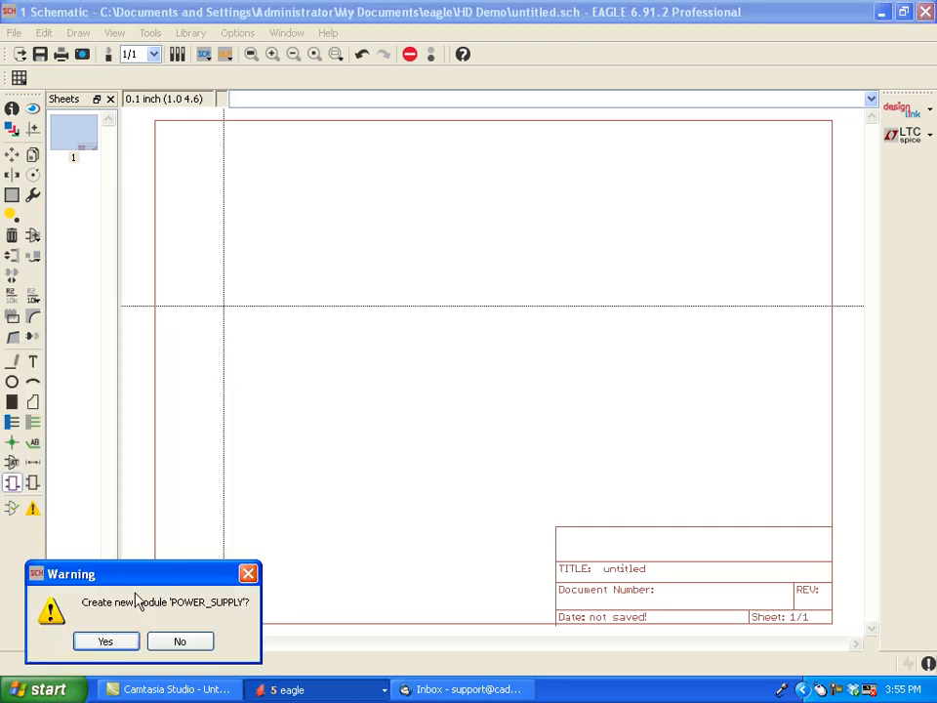
{"action": "left_click", "coordinate": [109, 641]}
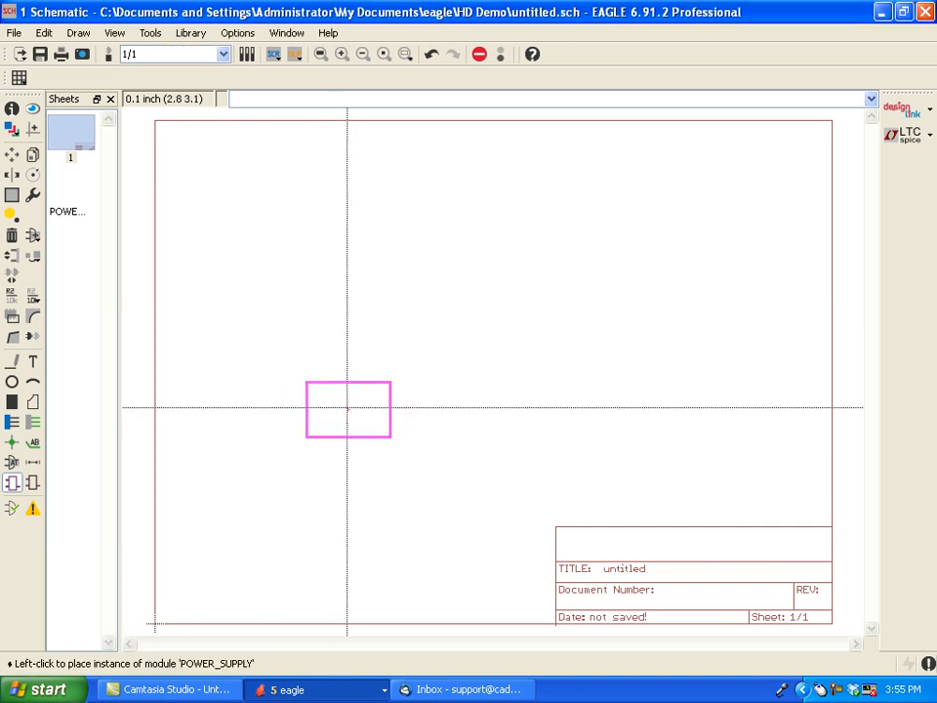
{"action": "left_click", "coordinate": [341, 355]}
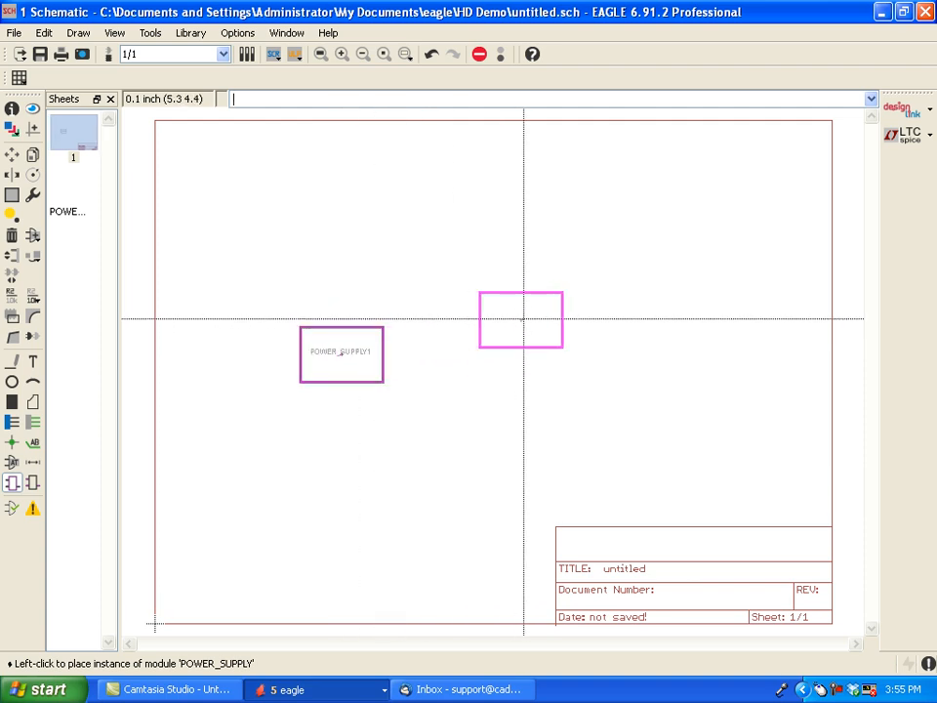
- Create a second module called OSC and place one instance level with the power supply block, on its right
{"action": "left_click", "coordinate": [12, 483]}
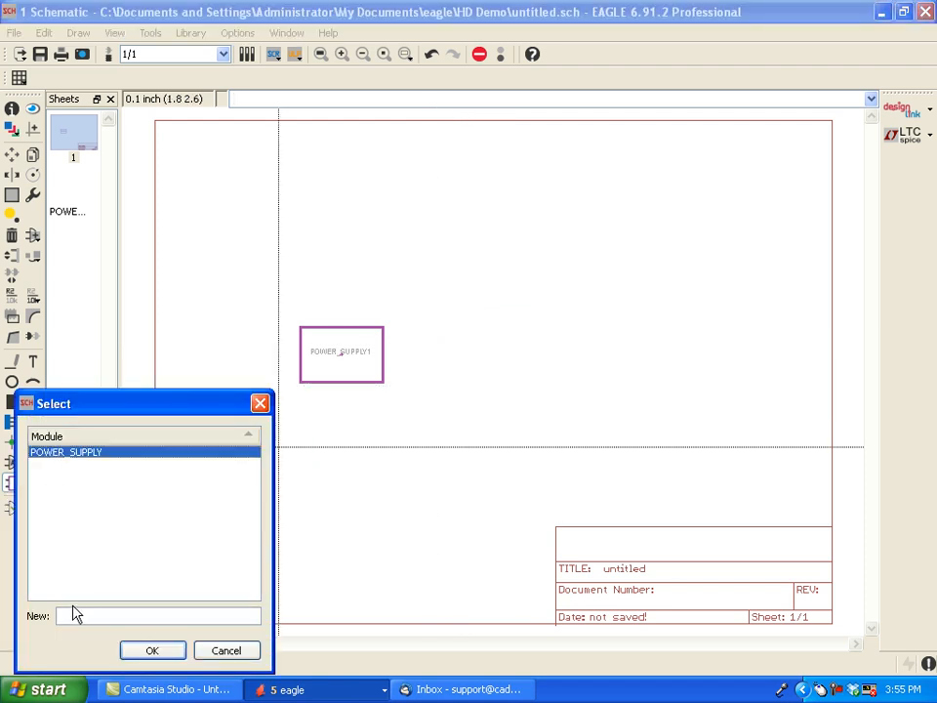
{"action": "left_click", "coordinate": [73, 613]}
{"action": "type", "text": "OSC"}
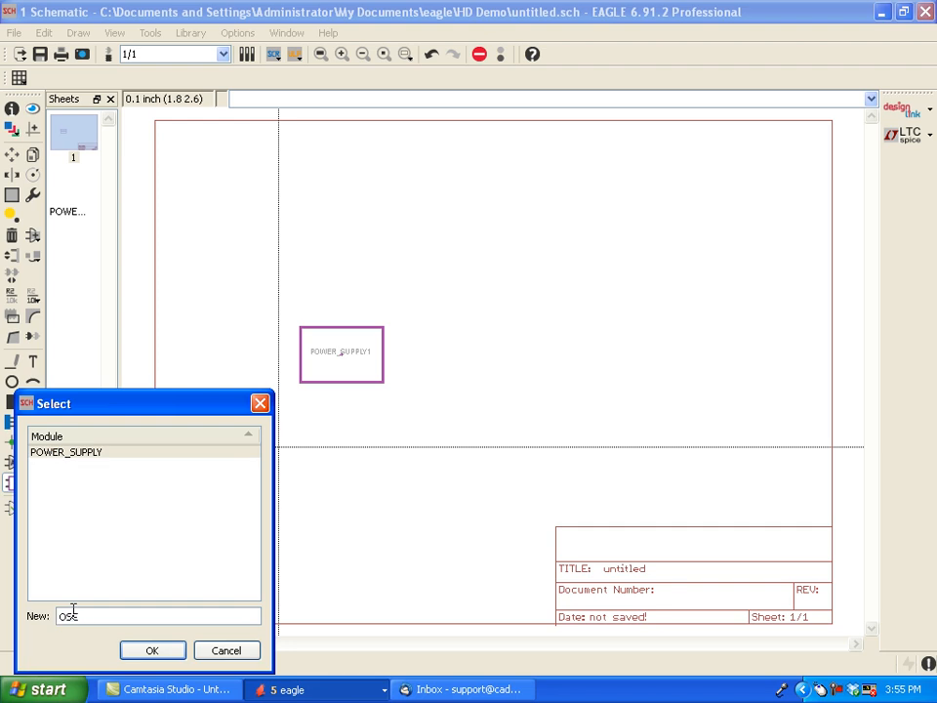
{"action": "left_click", "coordinate": [153, 651]}
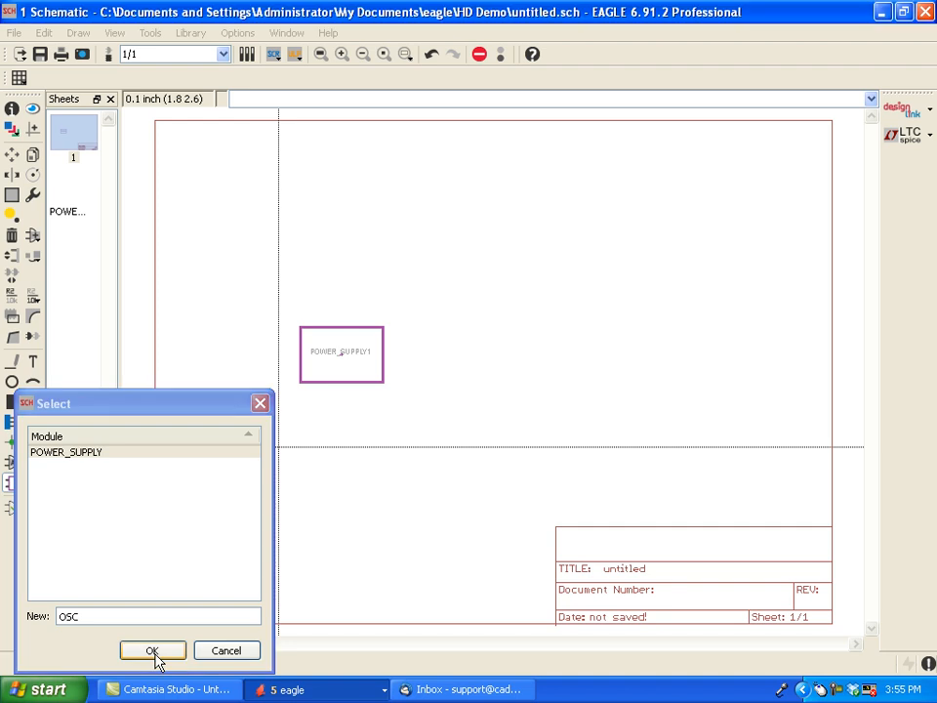
{"action": "left_click_drag", "start_coordinate": [139, 607], "coordinate": [138, 518]}
{"action": "left_click", "coordinate": [115, 580]}
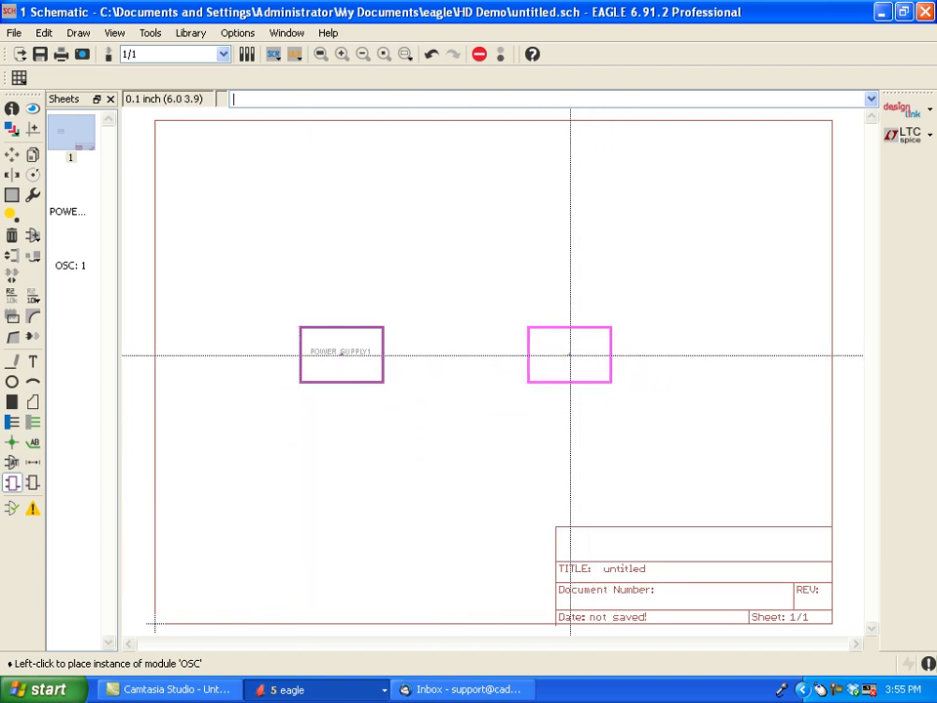
{"action": "left_click", "coordinate": [570, 355]}
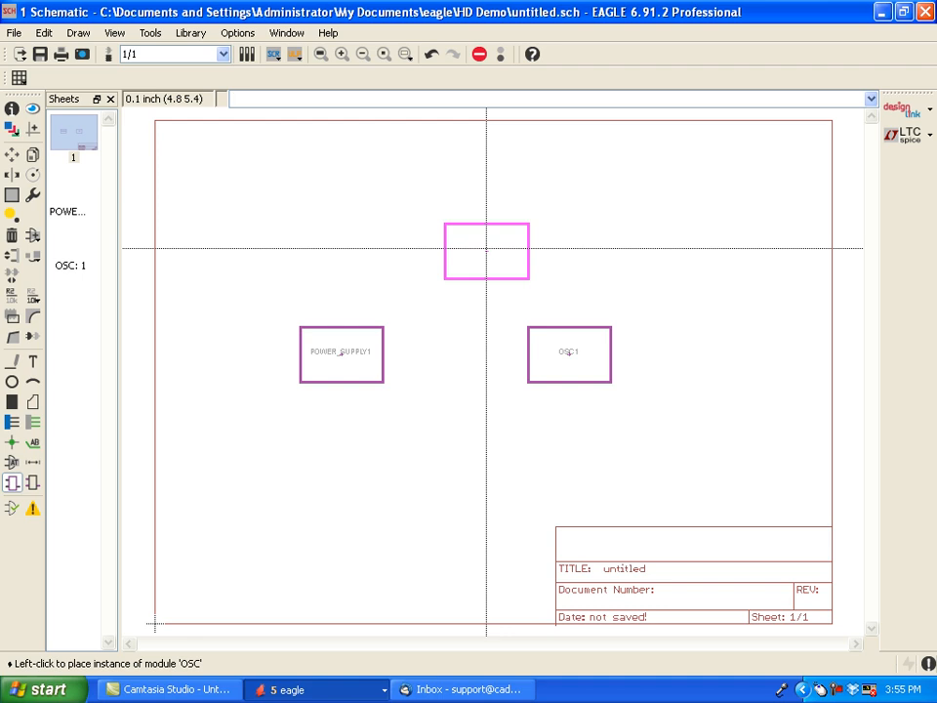
- Open the POWER_SUPPLY module's sheet and widen the sheet preview area so the full module names fit
{"action": "left_click", "coordinate": [67, 205]}
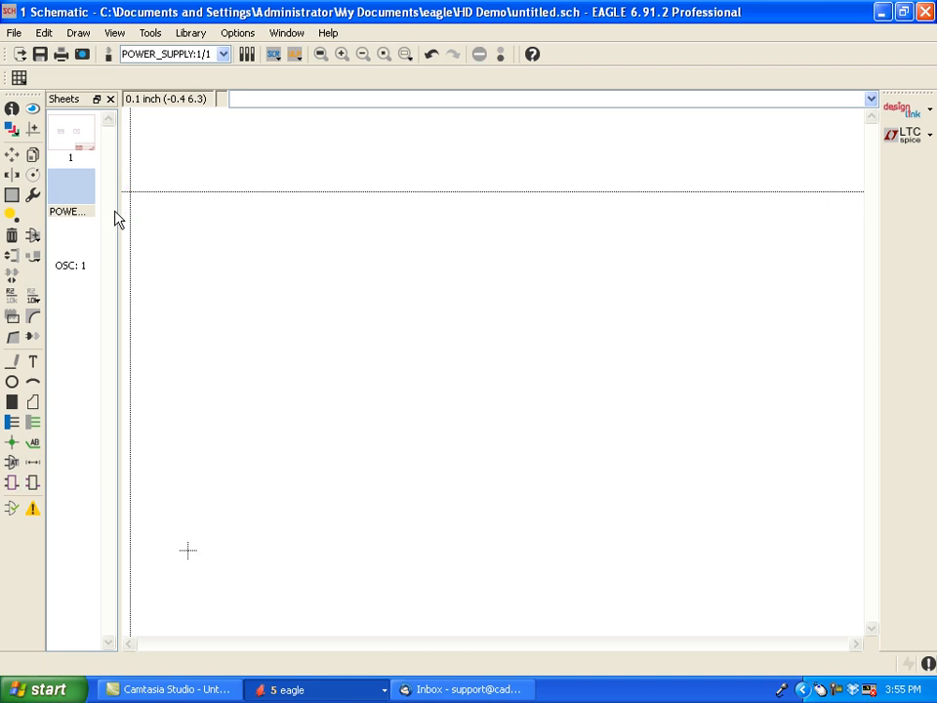
{"action": "left_click_drag", "start_coordinate": [117, 213], "coordinate": [164, 213]}
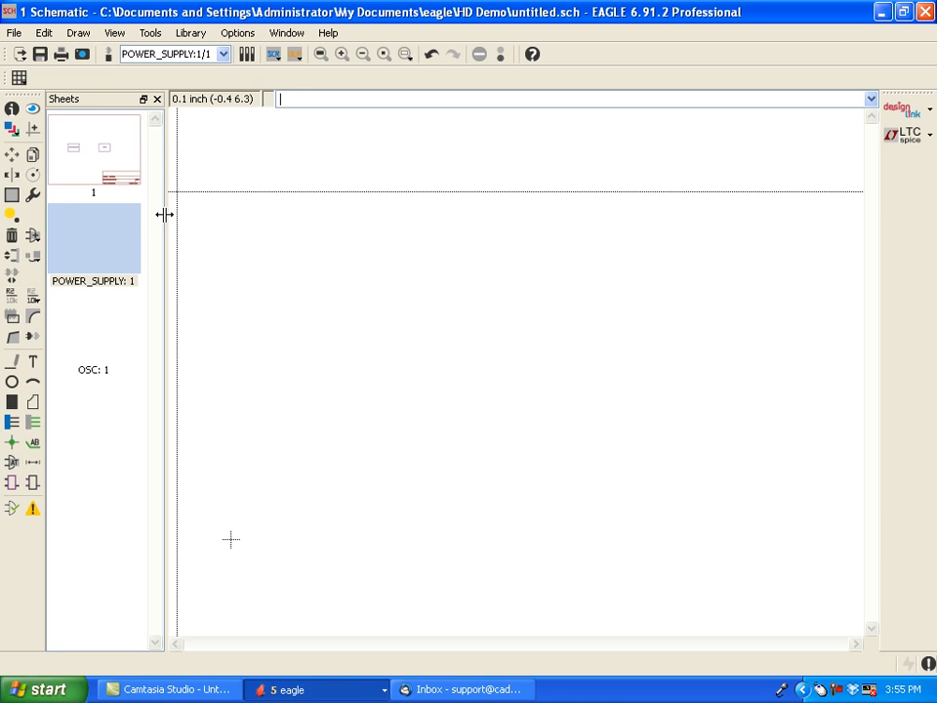
- Add a second sheet to the POWER_SUPPLY module and remove that sheet again
{"action": "right_click", "coordinate": [90, 243]}
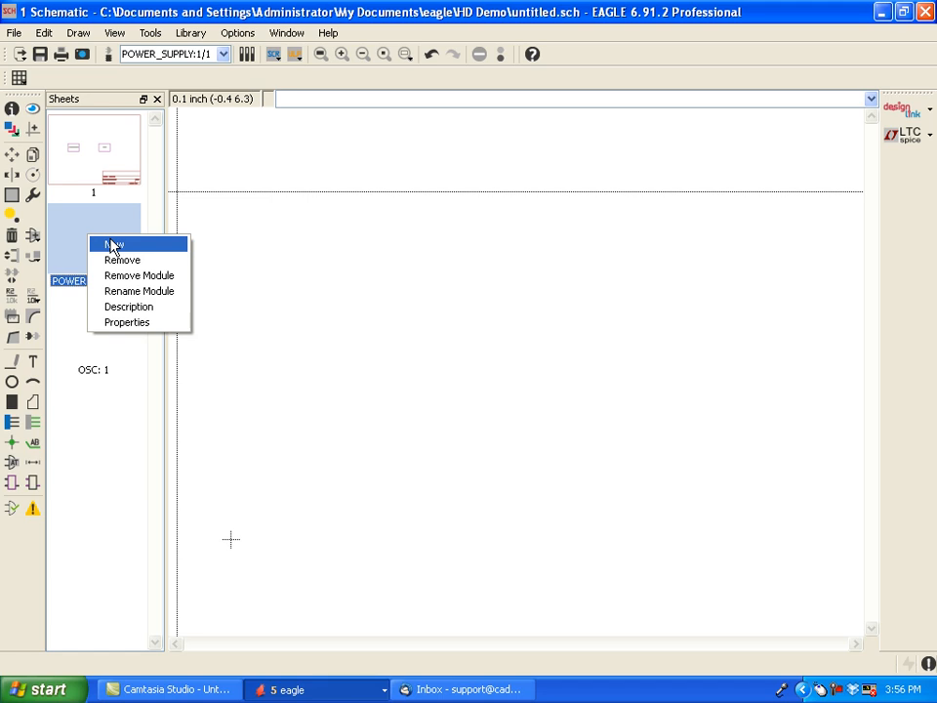
{"action": "left_click", "coordinate": [113, 244]}
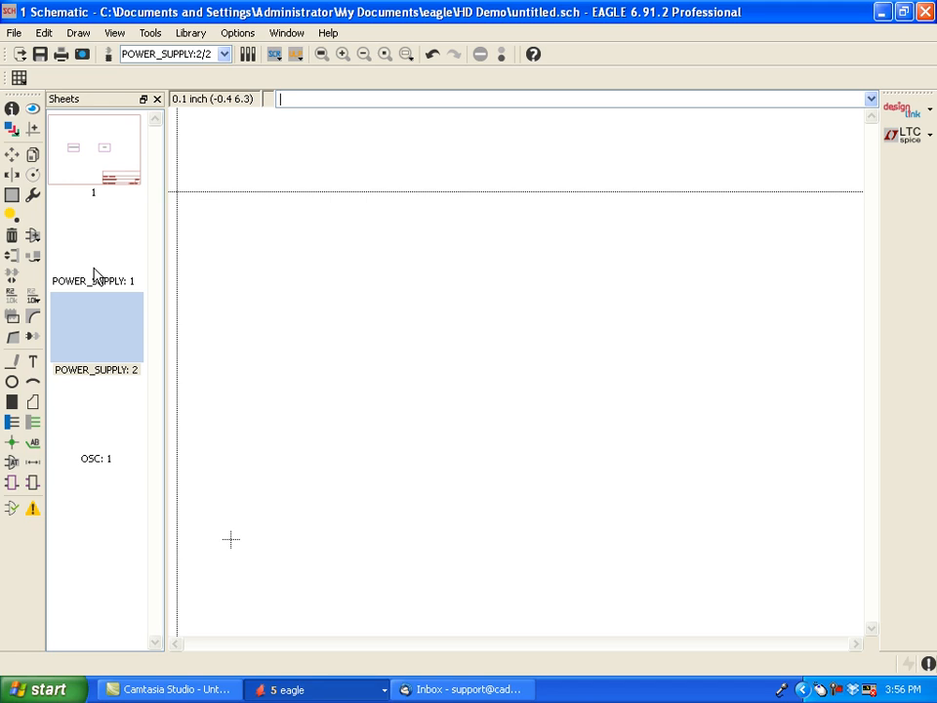
{"action": "right_click", "coordinate": [99, 331]}
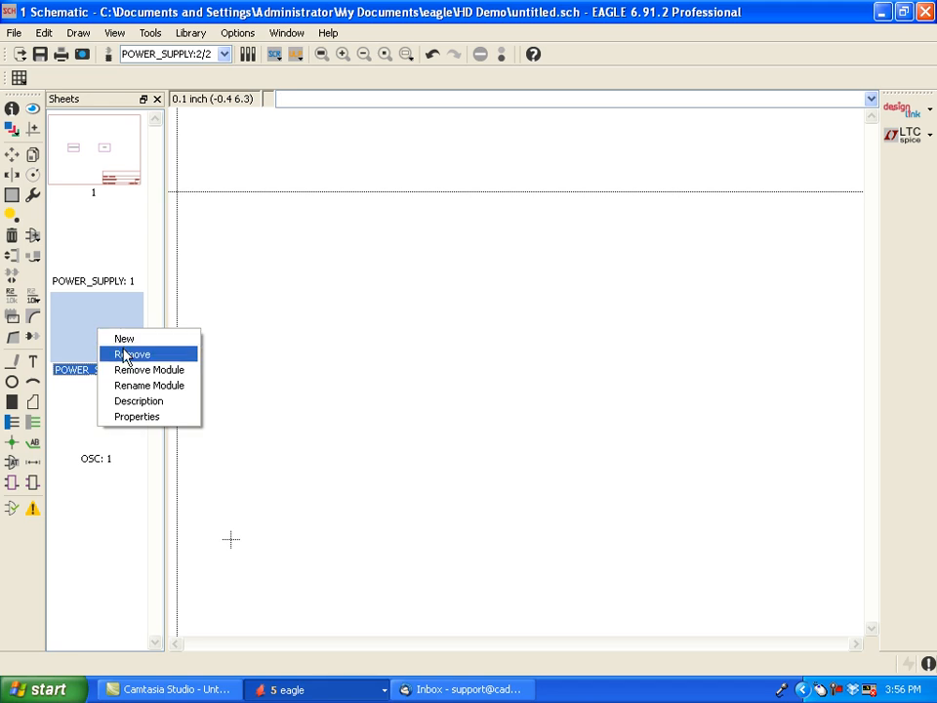
{"action": "left_click", "coordinate": [125, 355]}
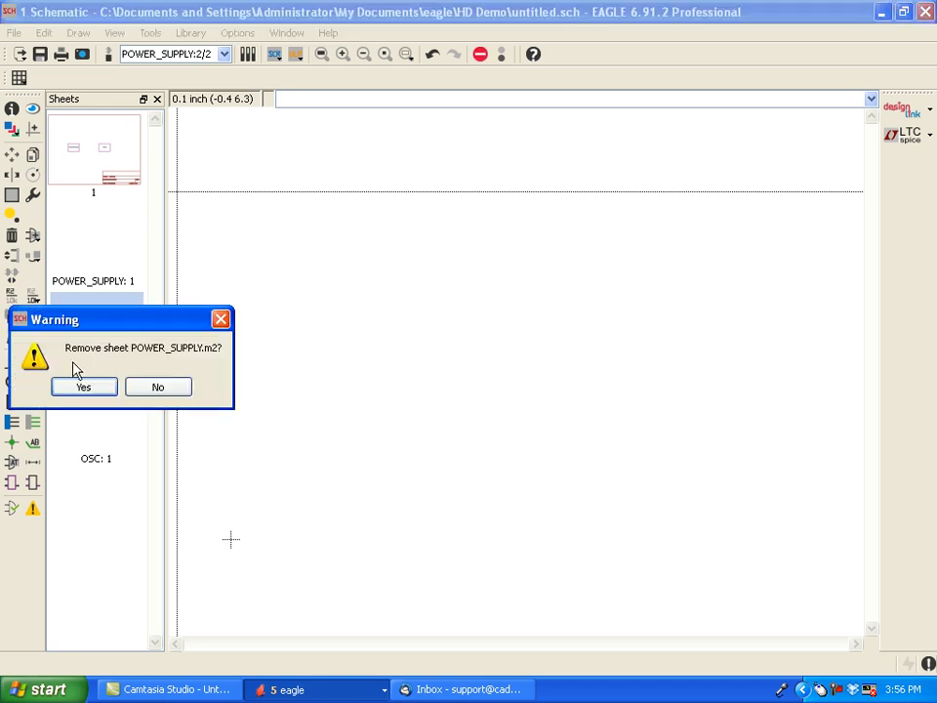
{"action": "left_click", "coordinate": [78, 388]}
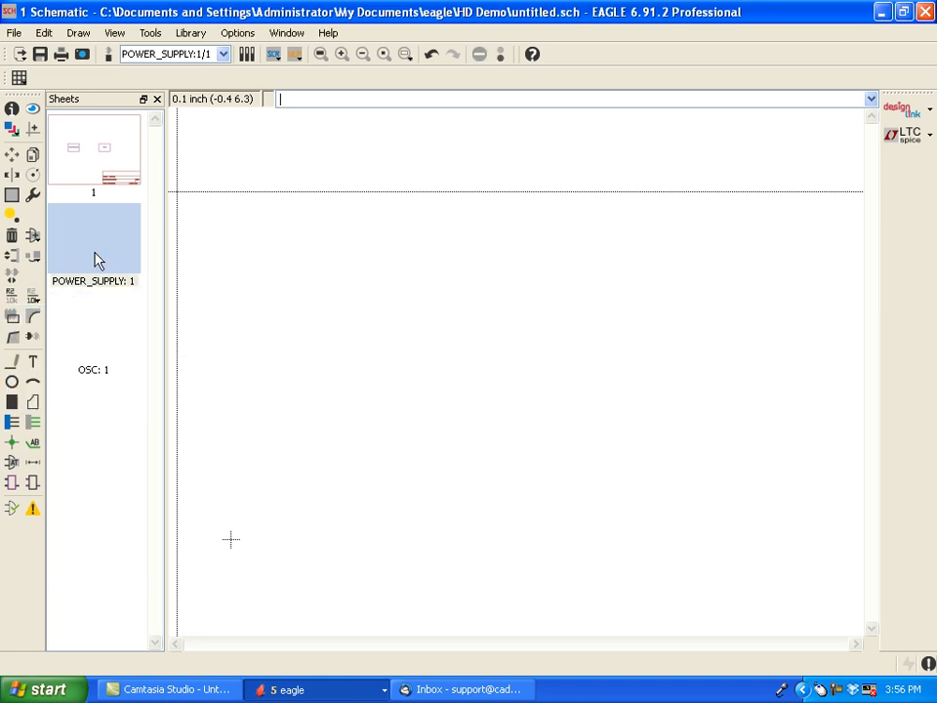
- Place a LETTER_L frame on the POWER_SUPPLY module's sheet with its lower-left corner at the origin
{"action": "left_click", "coordinate": [94, 253]}
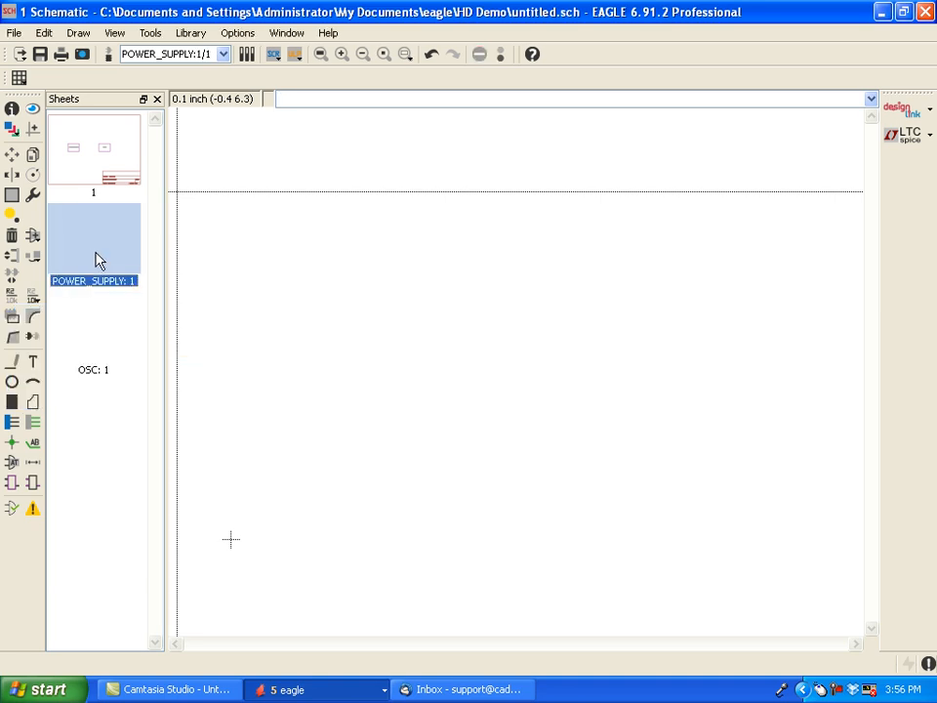
{"action": "left_click", "coordinate": [33, 237]}
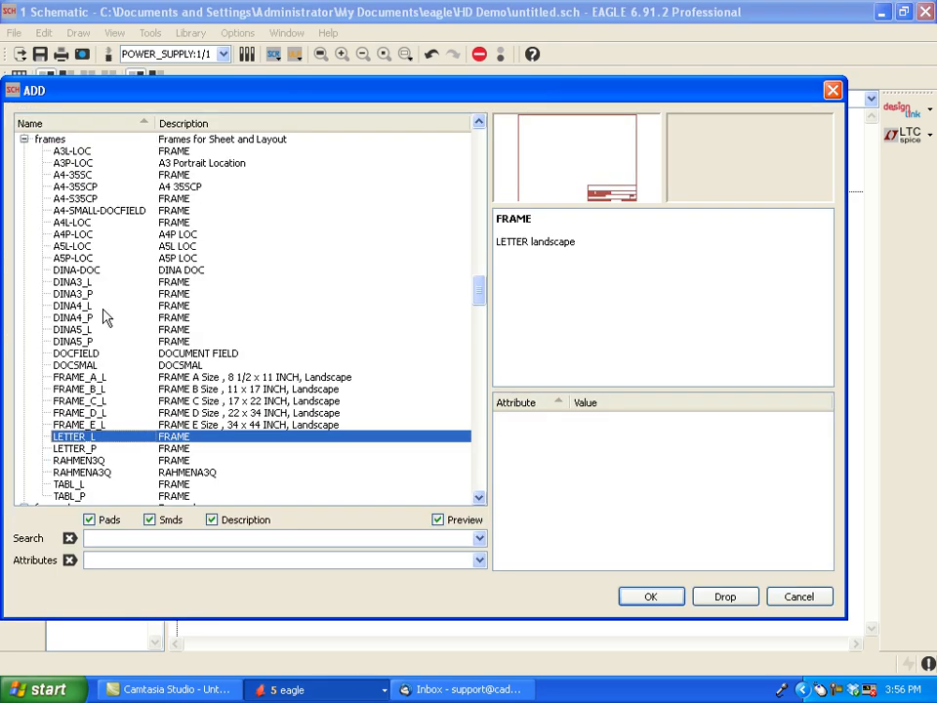
{"action": "left_click", "coordinate": [646, 598]}
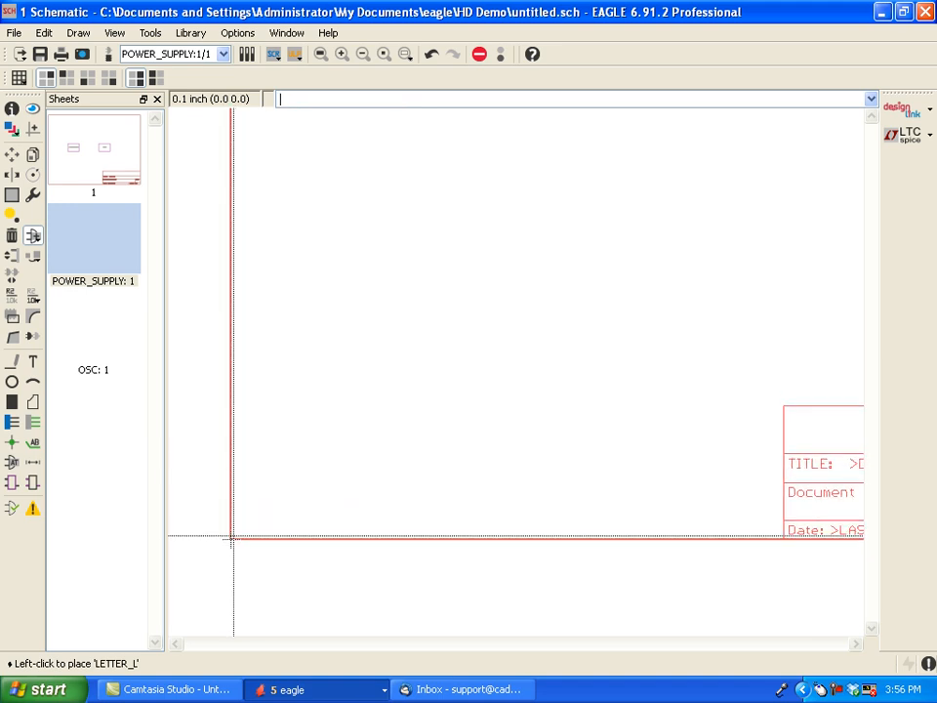
{"action": "left_click", "coordinate": [232, 537]}
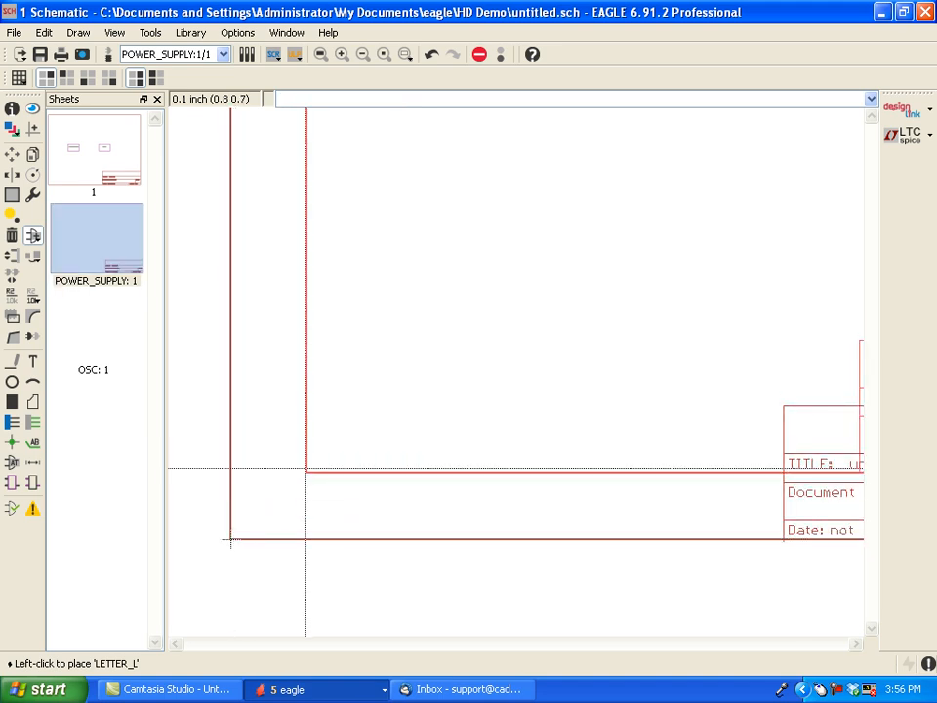
{"action": "key", "text": "Escape"}
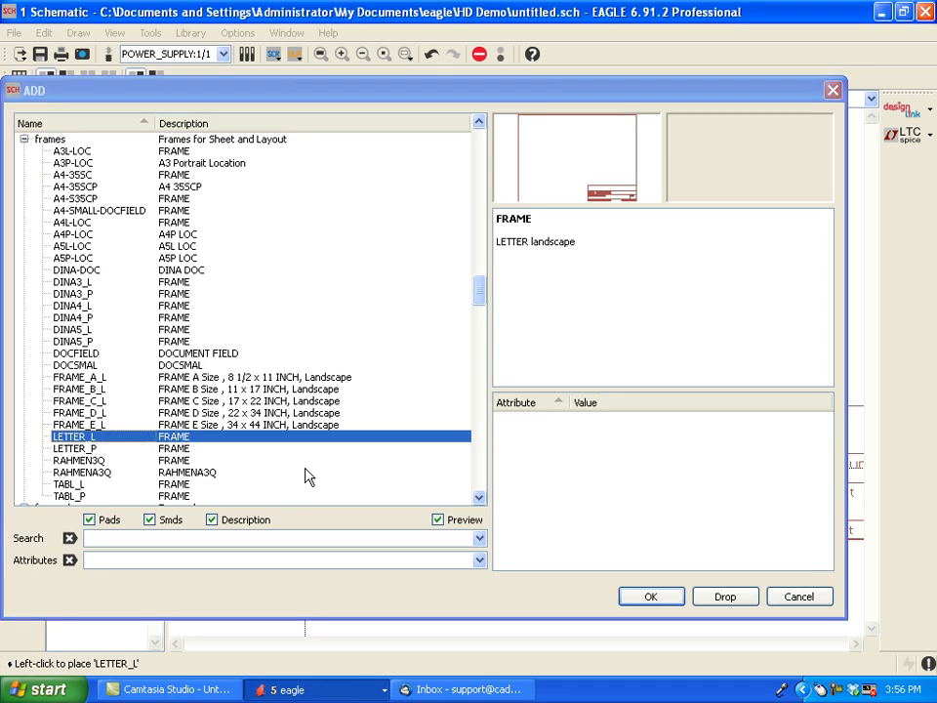
{"action": "key", "text": "Escape"}
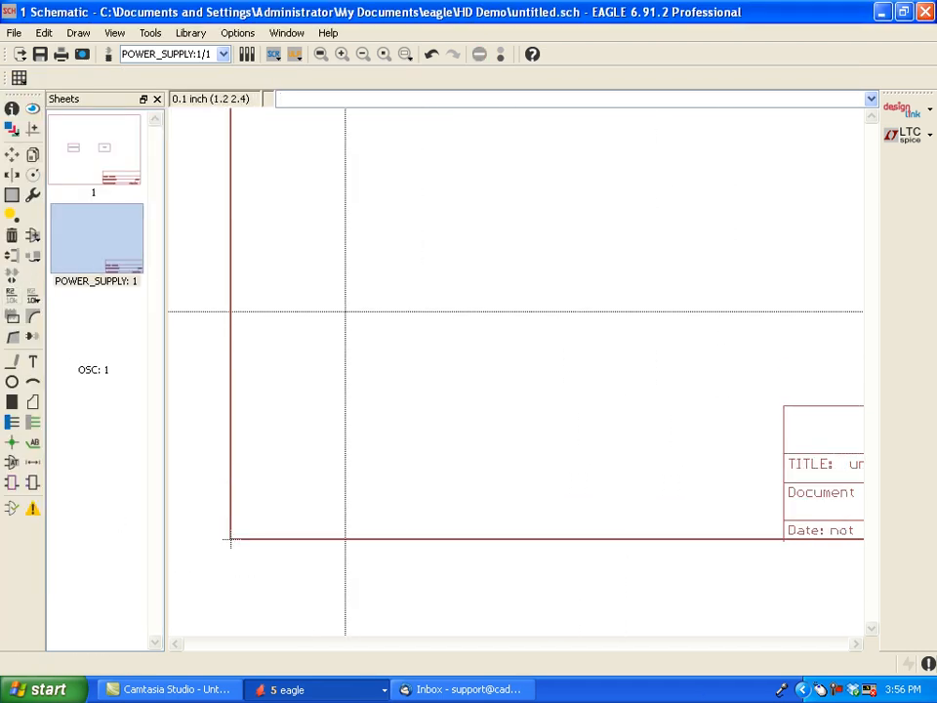
{"action": "left_click", "coordinate": [321, 55]}
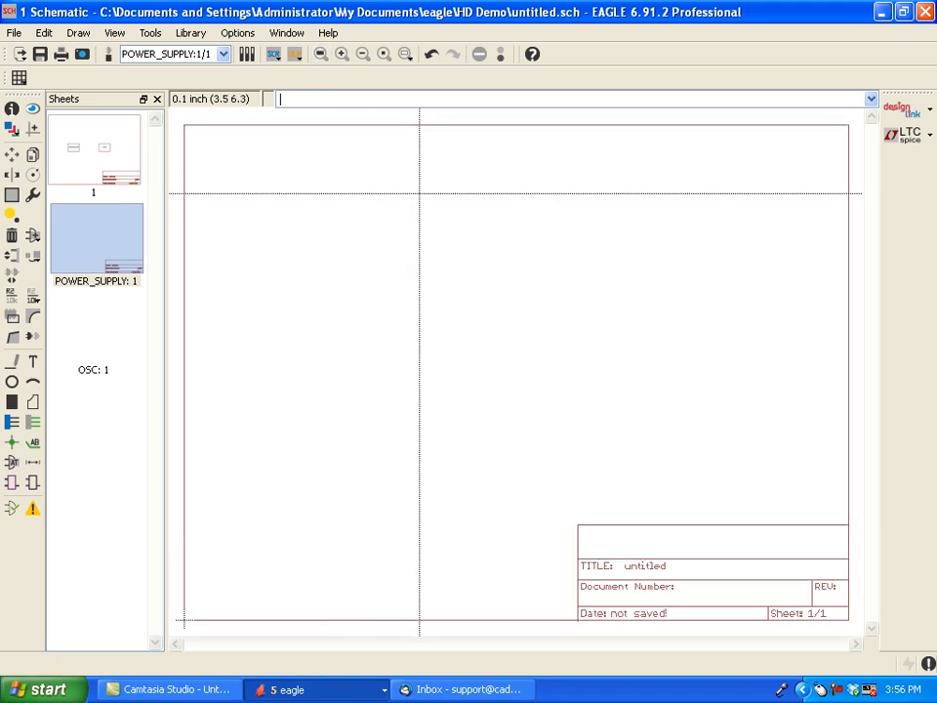
- Search the part library for *78* and browse the matches to the voltage regulators in the linear library
{"action": "left_click", "coordinate": [32, 237]}
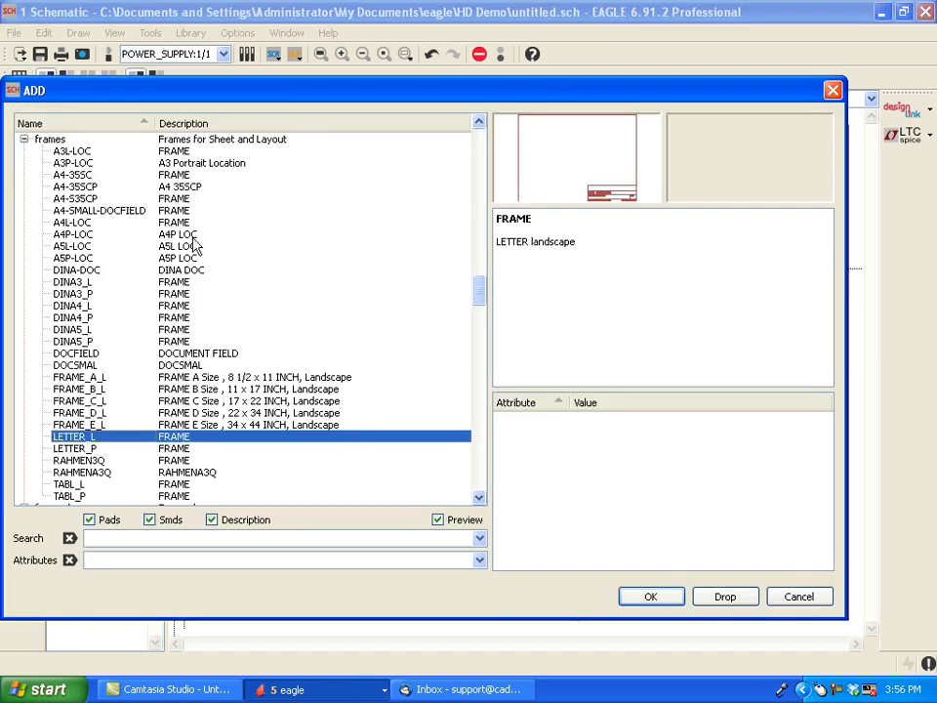
{"action": "left_click", "coordinate": [24, 140]}
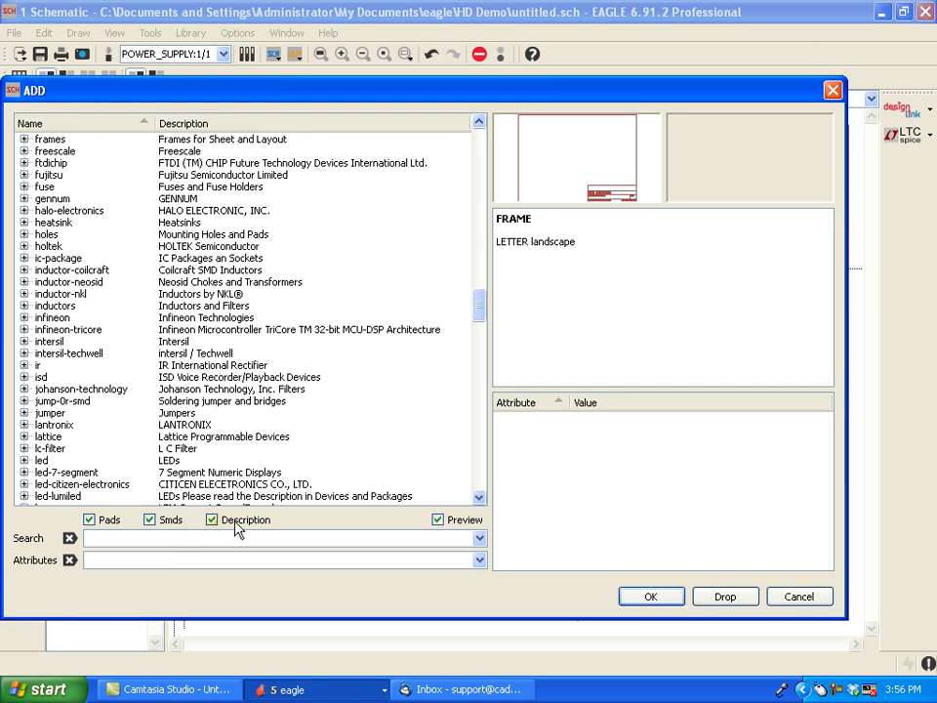
{"action": "type", "text": "*78*"}
{"action": "key", "text": "Return"}
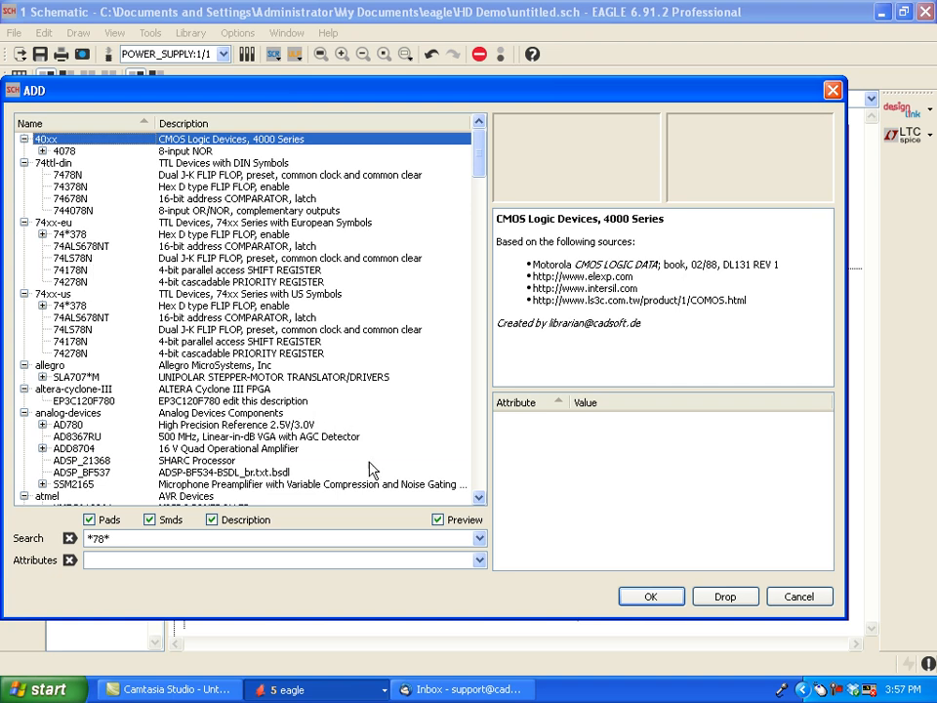
{"action": "left_click", "coordinate": [478, 498]}
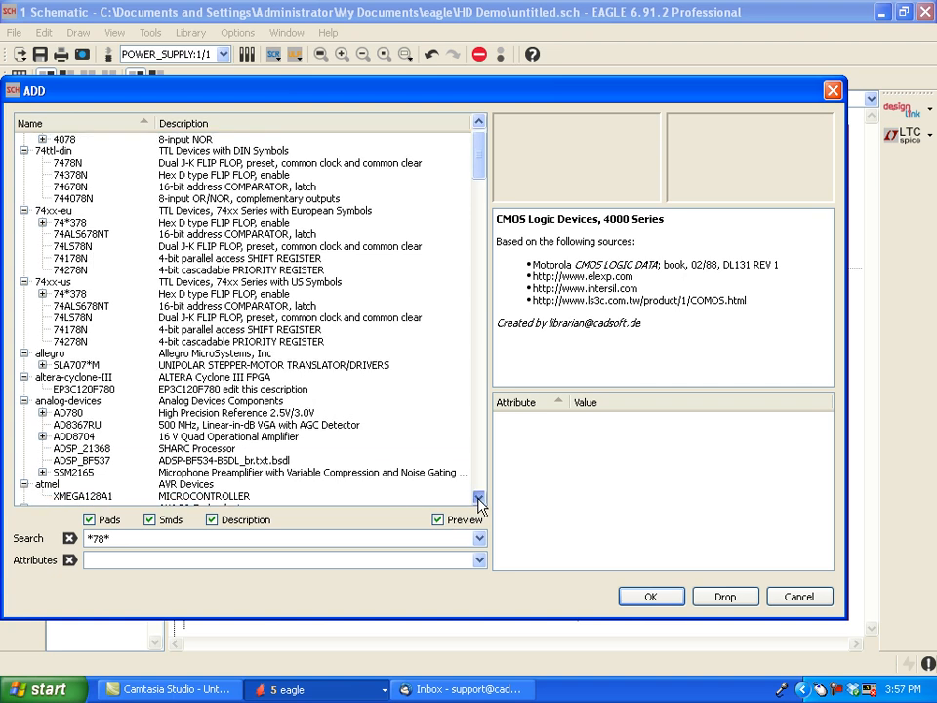
{"action": "left_click", "coordinate": [478, 498]}
{"action": "left_click_drag", "start_coordinate": [479, 501], "coordinate": [480, 504]}
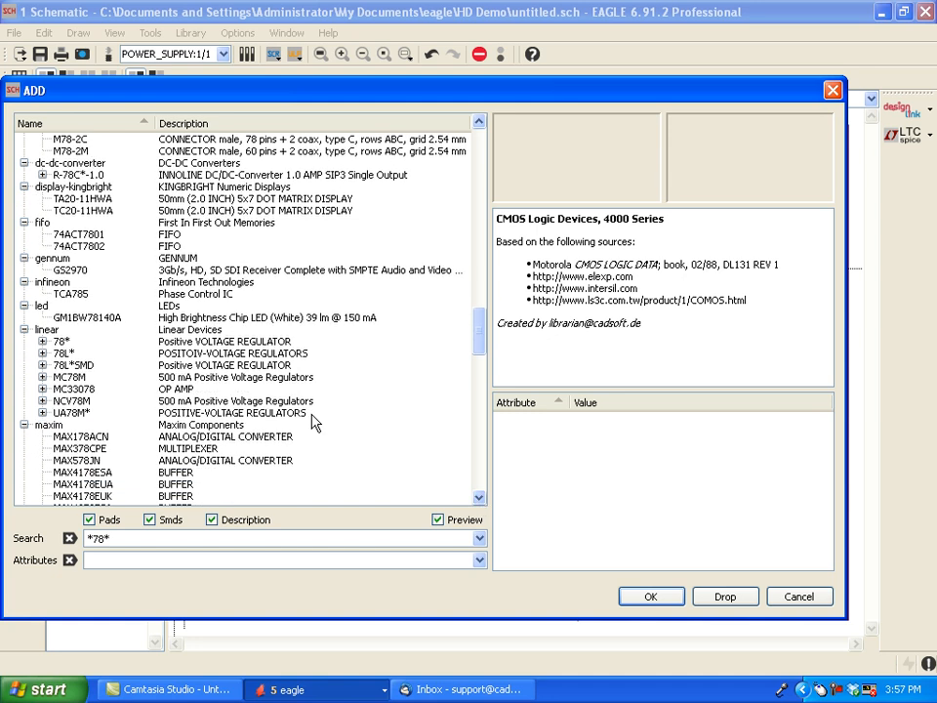
- Place one 78L05Z voltage regulator in the TO92 package near the centre of the POWER_SUPPLY sheet
{"action": "left_click", "coordinate": [42, 342]}
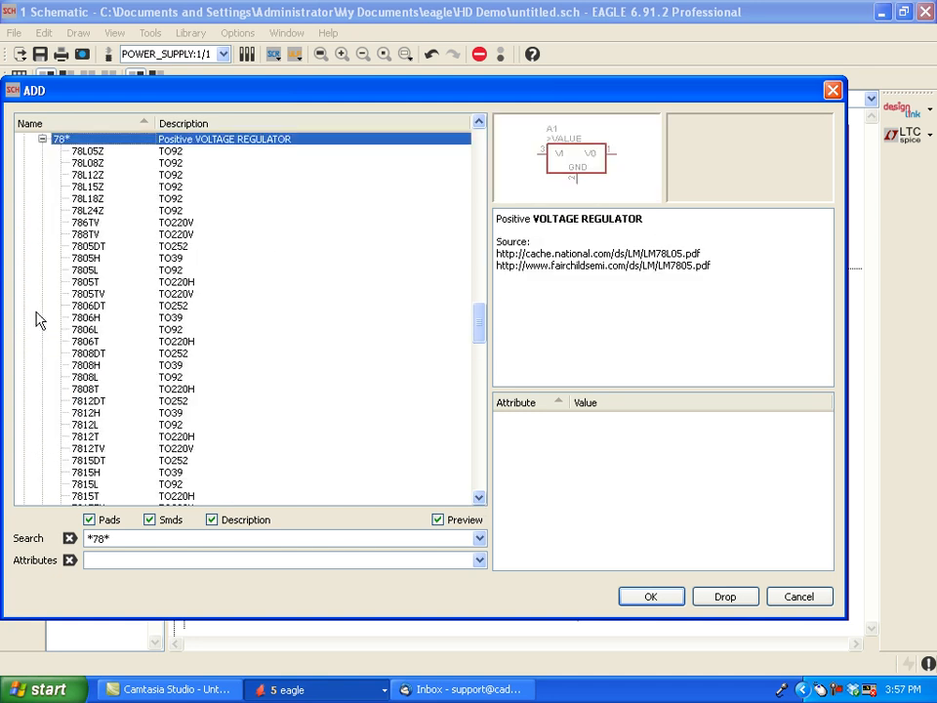
{"action": "left_click", "coordinate": [88, 152]}
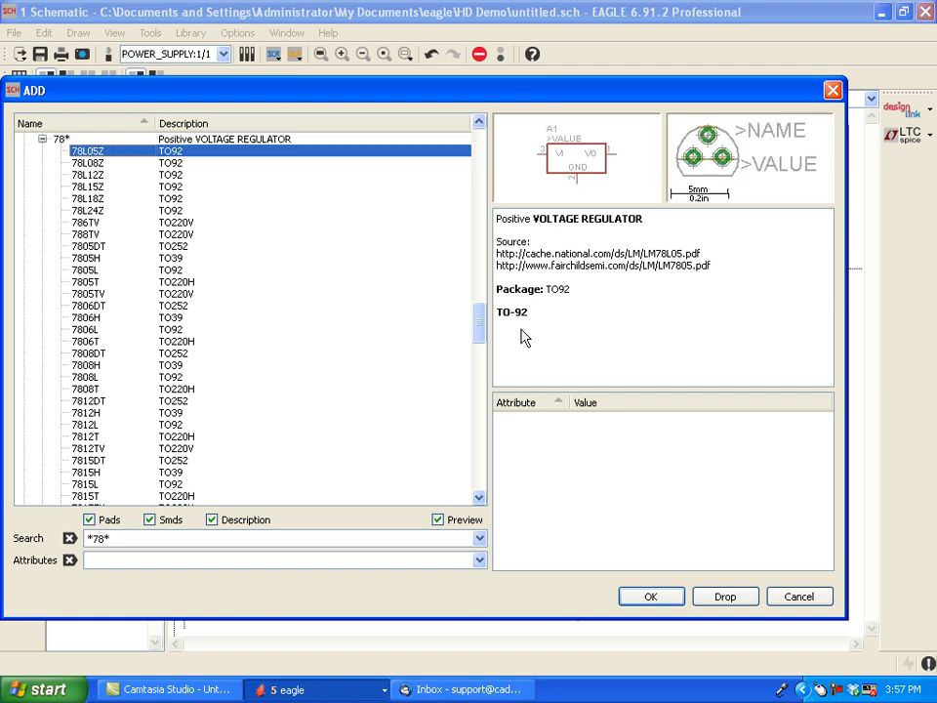
{"action": "left_click", "coordinate": [655, 600]}
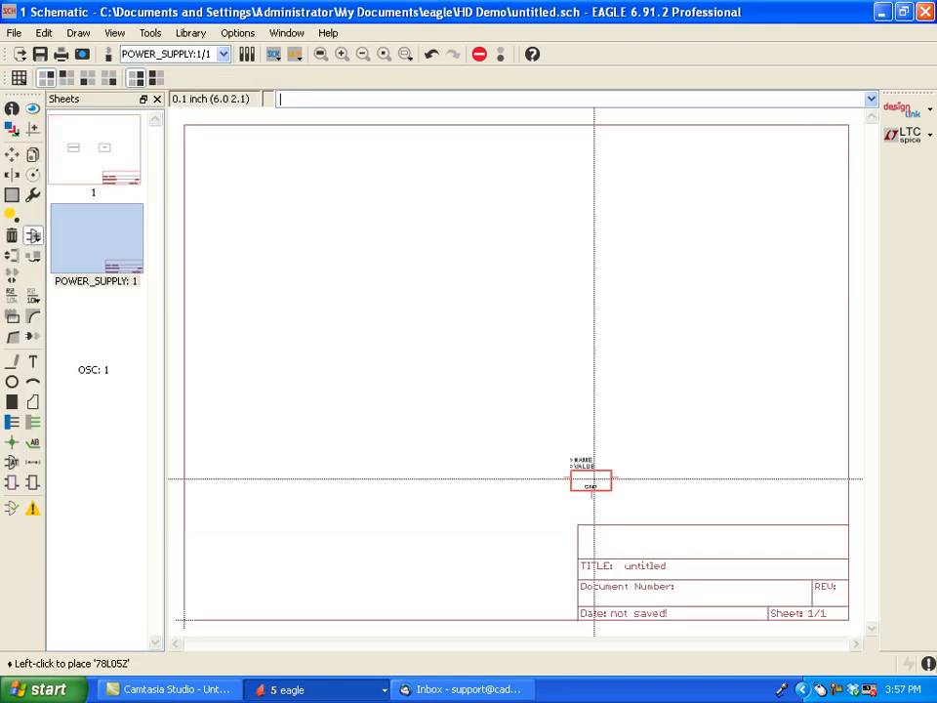
{"action": "left_click", "coordinate": [475, 341]}
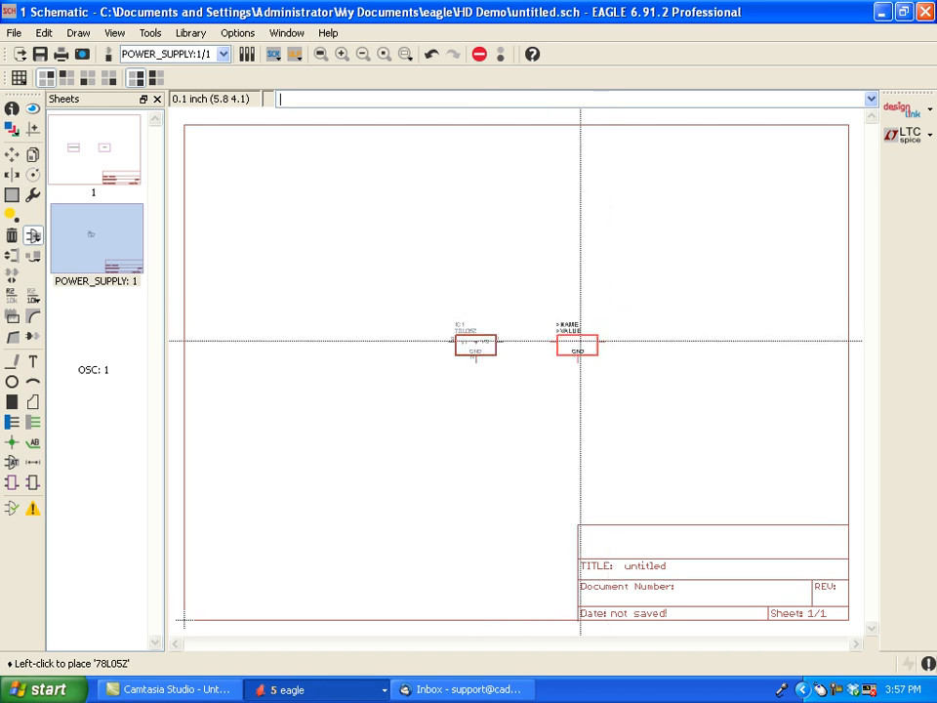
{"action": "key", "text": "Escape"}
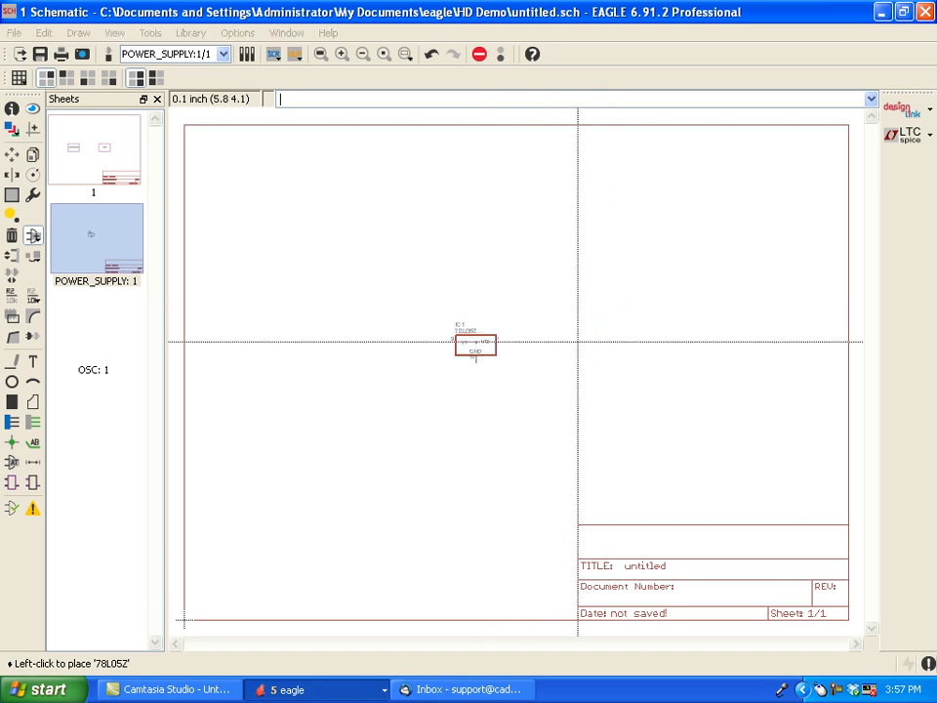
{"action": "key", "text": "Escape"}
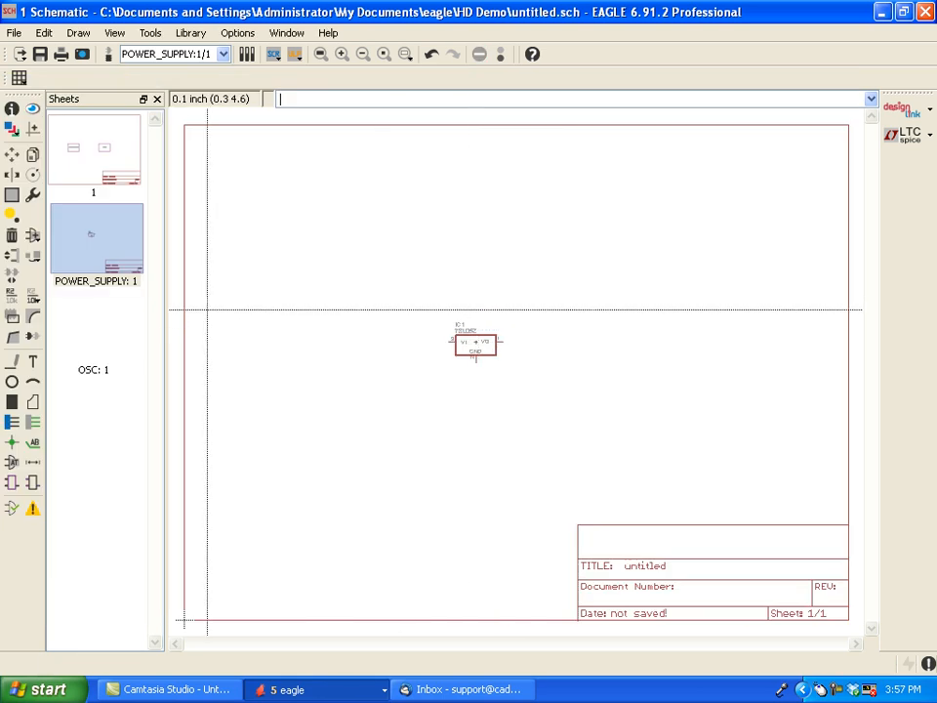
- Reopen the part library, collapse the 78* regulator group and clear the search filter
{"action": "left_click", "coordinate": [33, 237]}
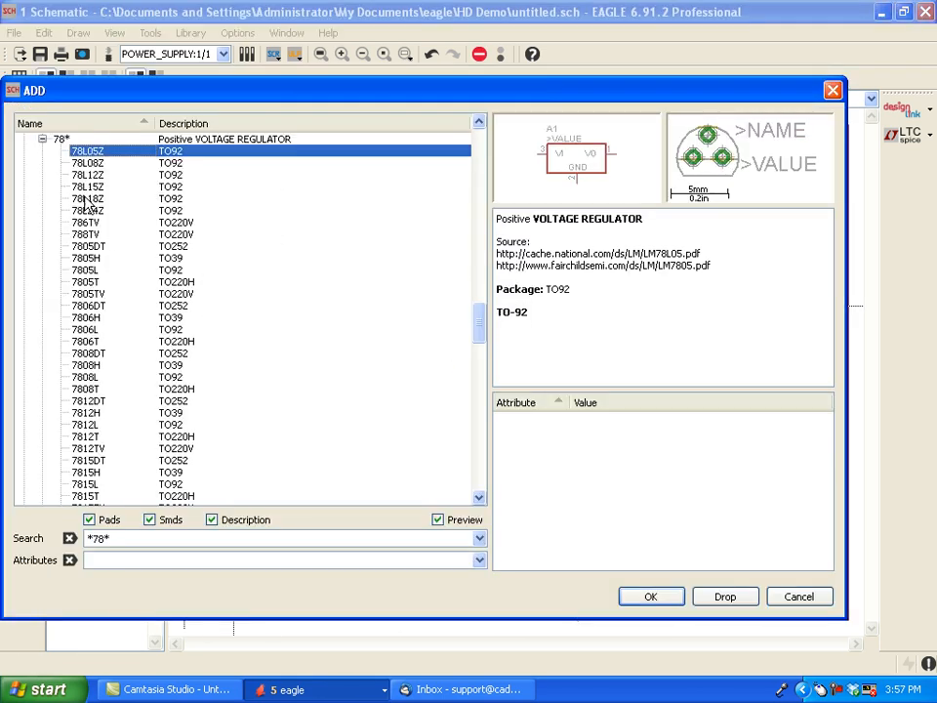
{"action": "left_click", "coordinate": [42, 140]}
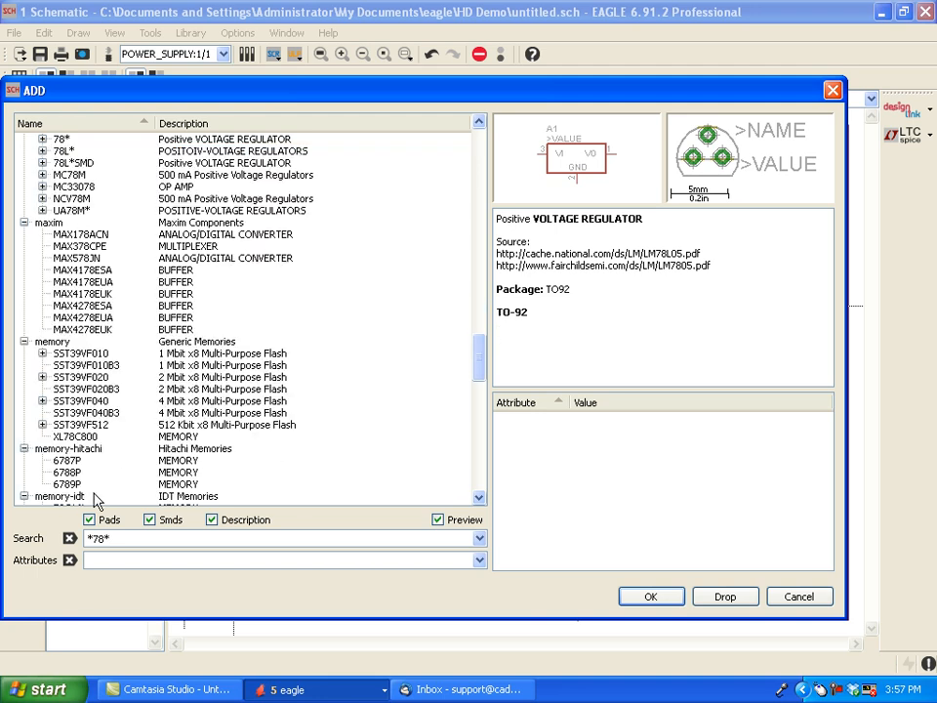
{"action": "left_click", "coordinate": [64, 539]}
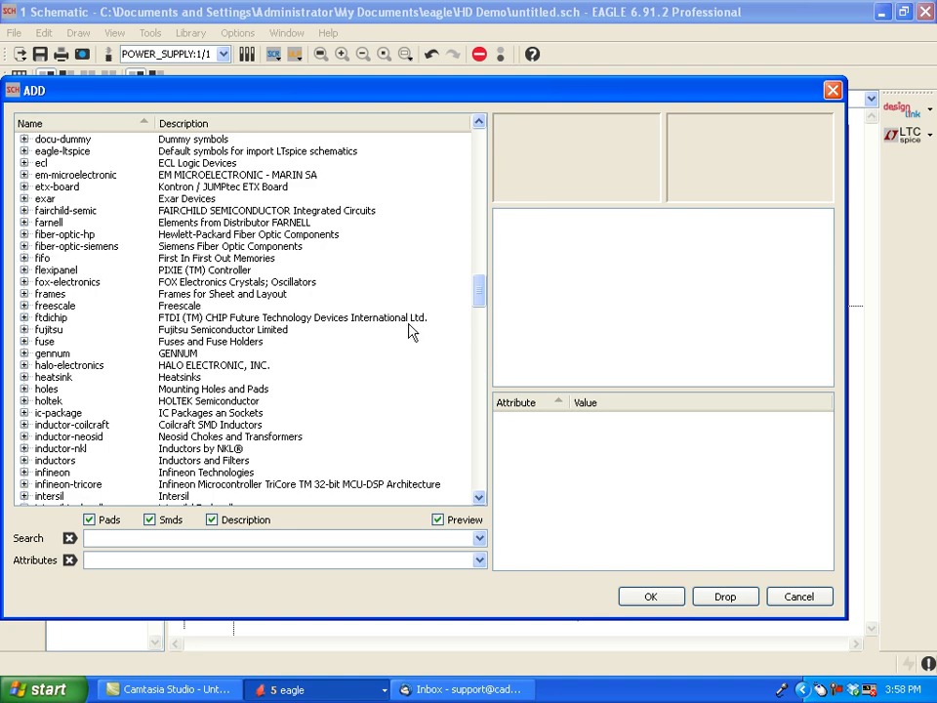
{"action": "left_click_drag", "start_coordinate": [479, 287], "coordinate": [441, 400]}
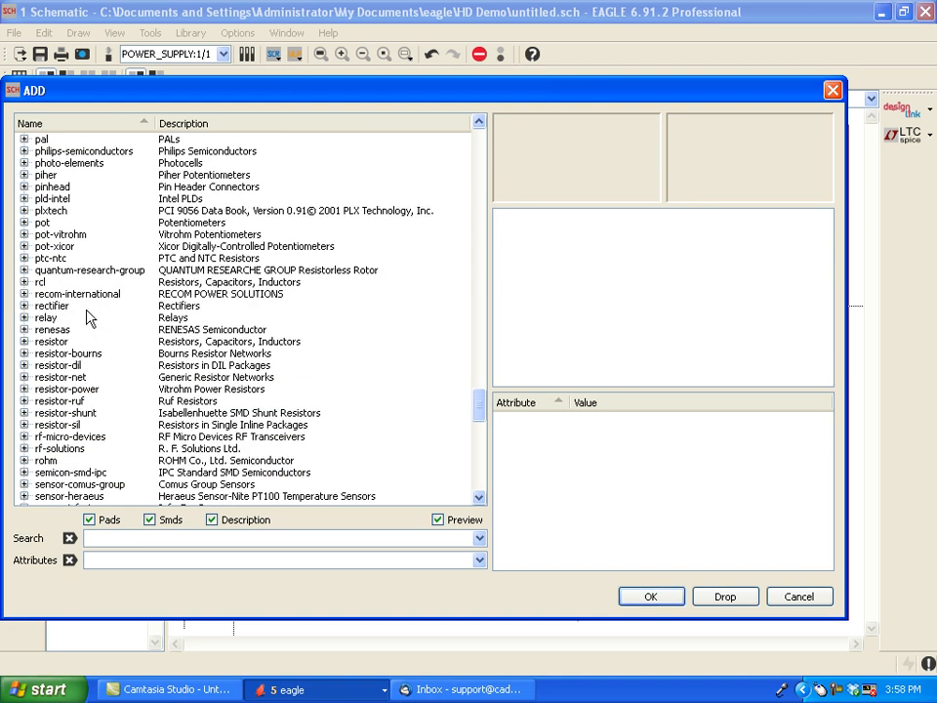
{"action": "left_click", "coordinate": [23, 282]}
{"action": "left_click", "coordinate": [42, 317]}
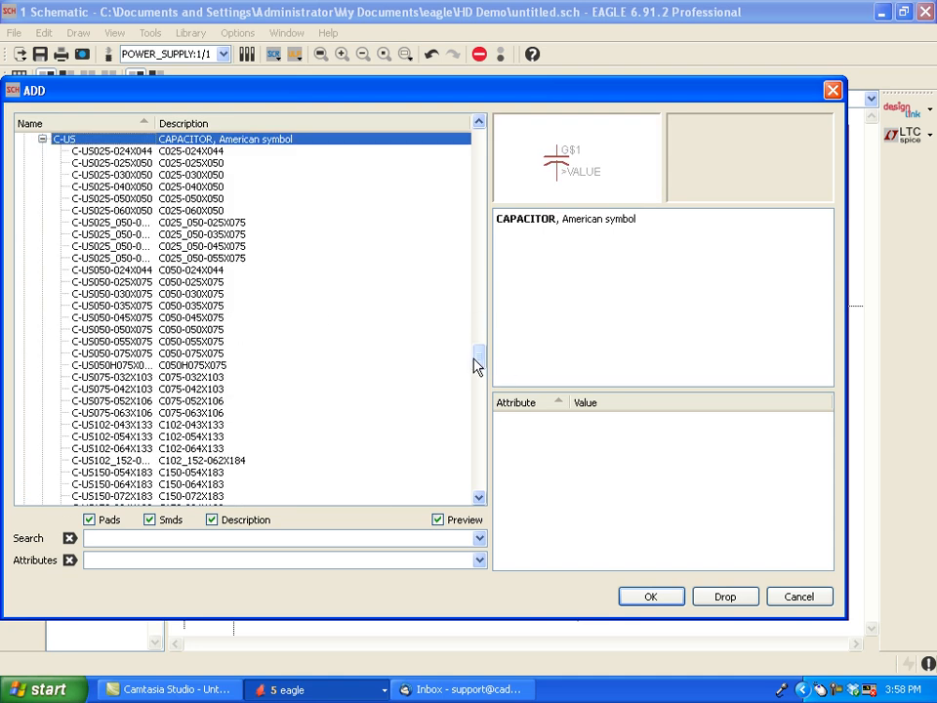
{"action": "left_click_drag", "start_coordinate": [477, 366], "coordinate": [455, 409]}
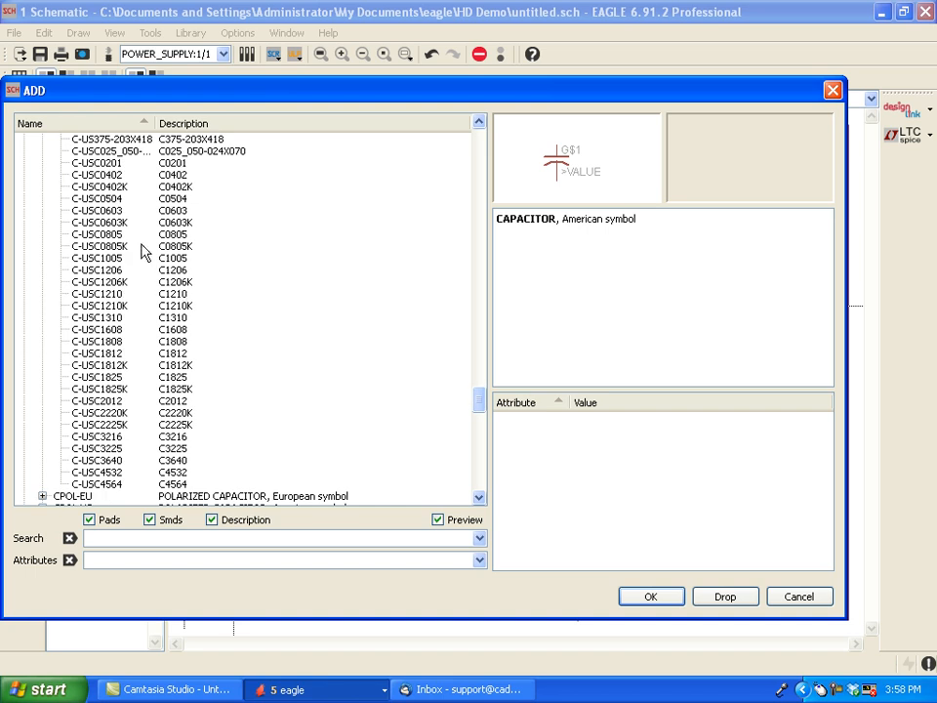
{"action": "left_click", "coordinate": [109, 236]}
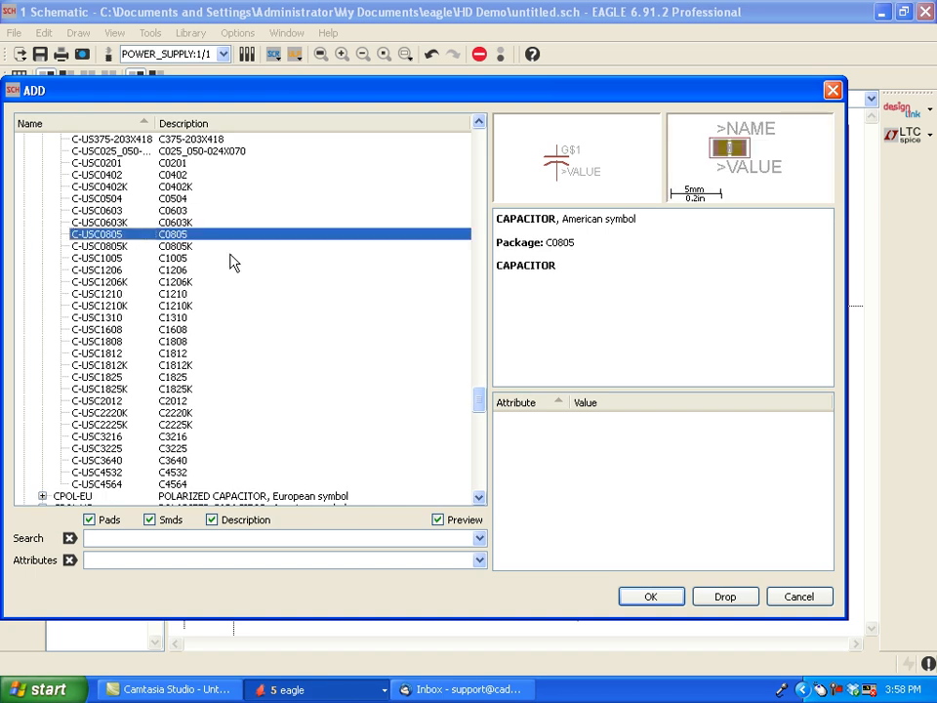
{"action": "left_click", "coordinate": [646, 597]}
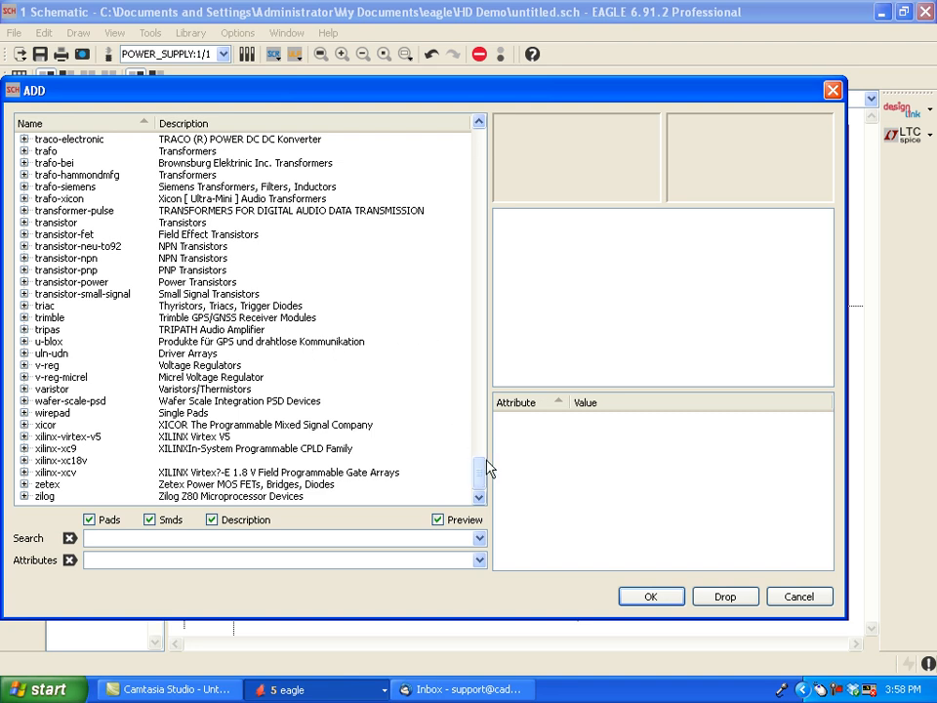
- Choose the C-USC0805 capacitor from the C-US group of the rcl library for placement
{"action": "left_click_drag", "start_coordinate": [483, 467], "coordinate": [480, 404]}
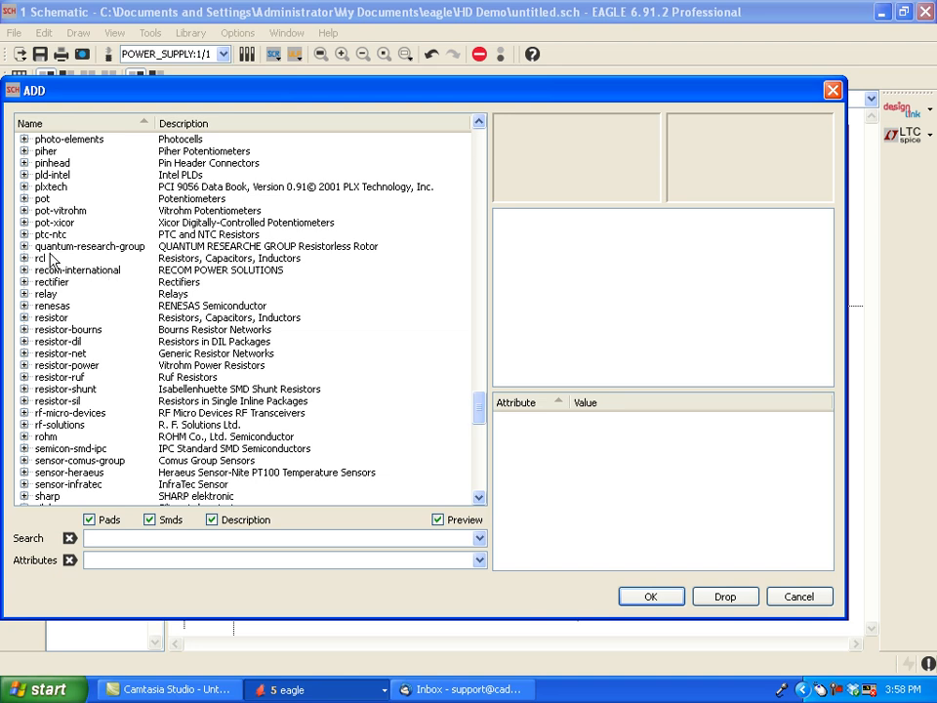
{"action": "left_click", "coordinate": [23, 258]}
{"action": "left_click", "coordinate": [42, 293]}
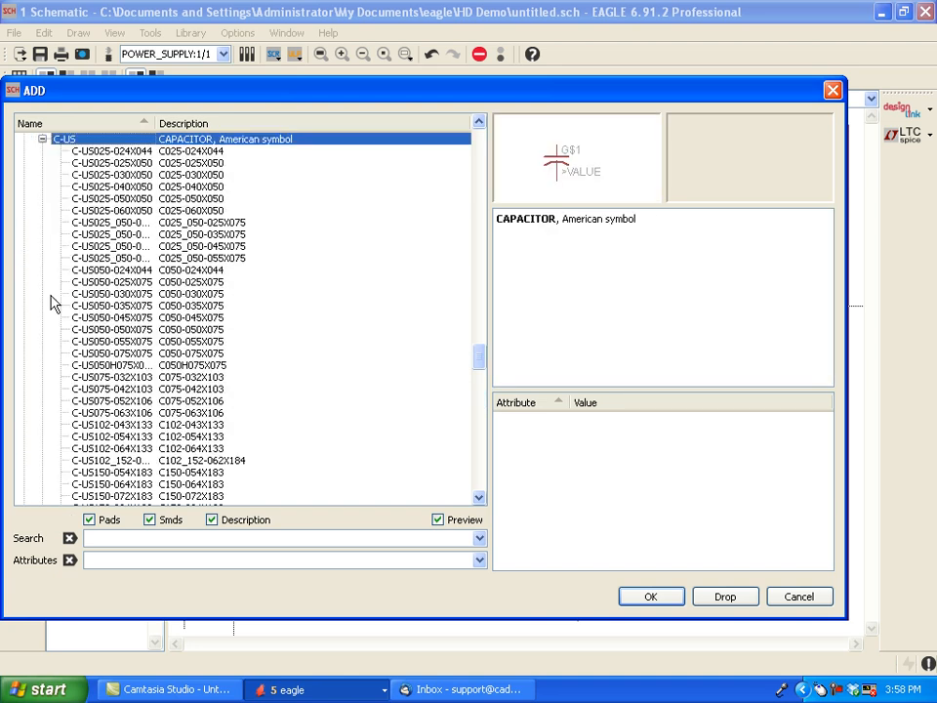
{"action": "scroll", "coordinate": [107, 353], "scroll_direction": "down", "scroll_amount": 3}
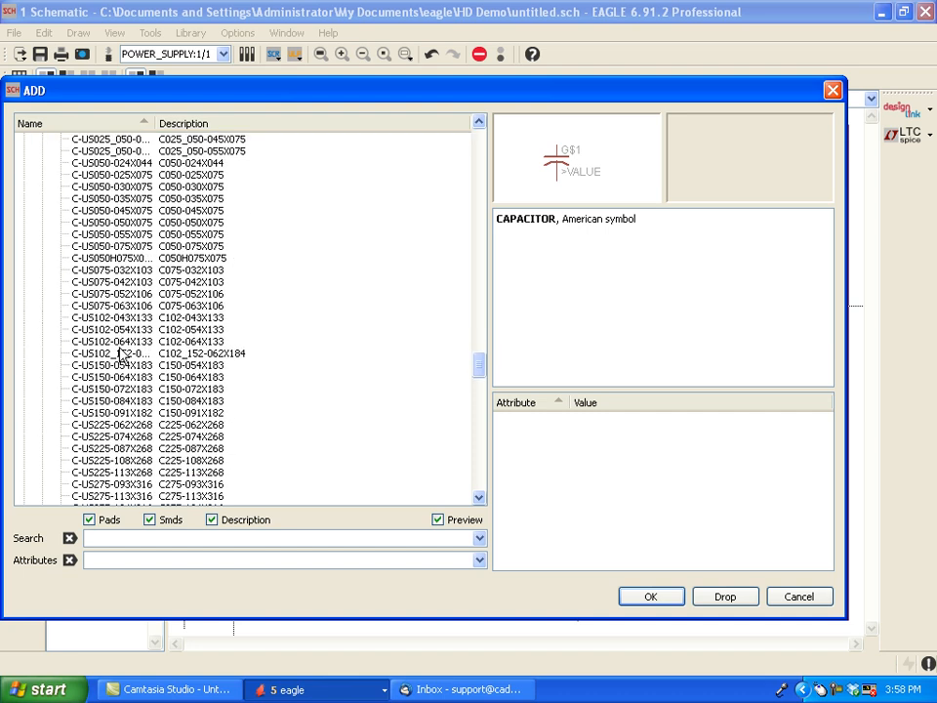
{"action": "scroll", "coordinate": [120, 354], "scroll_direction": "down", "scroll_amount": 1}
{"action": "scroll", "coordinate": [314, 371], "scroll_direction": "down", "scroll_amount": 1}
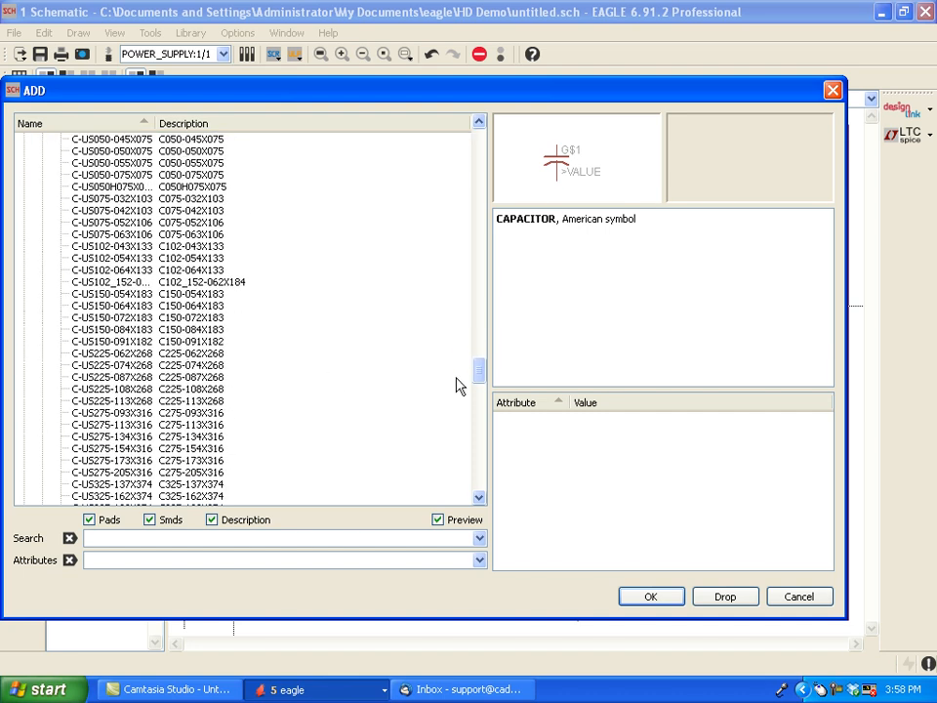
{"action": "left_click_drag", "start_coordinate": [479, 372], "coordinate": [479, 389]}
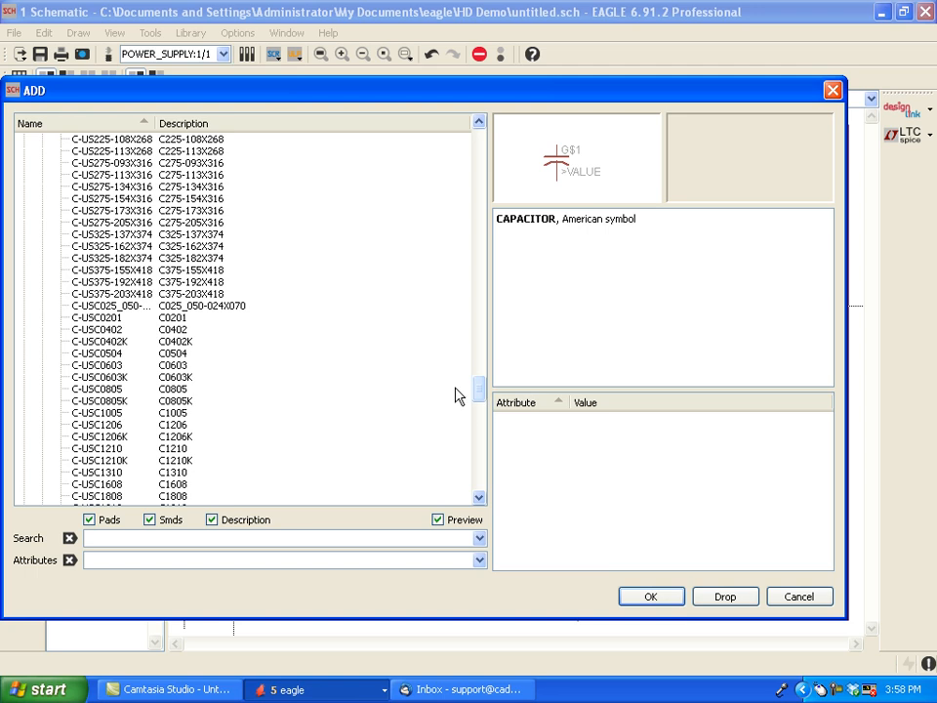
{"action": "left_click", "coordinate": [179, 400]}
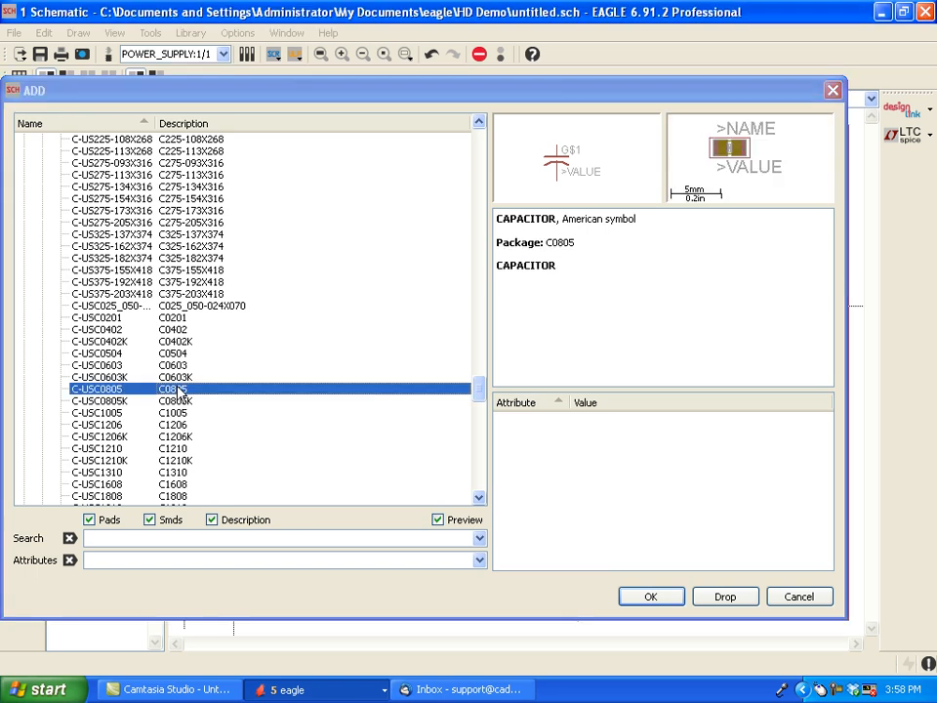
{"action": "double_click", "coordinate": [182, 400]}
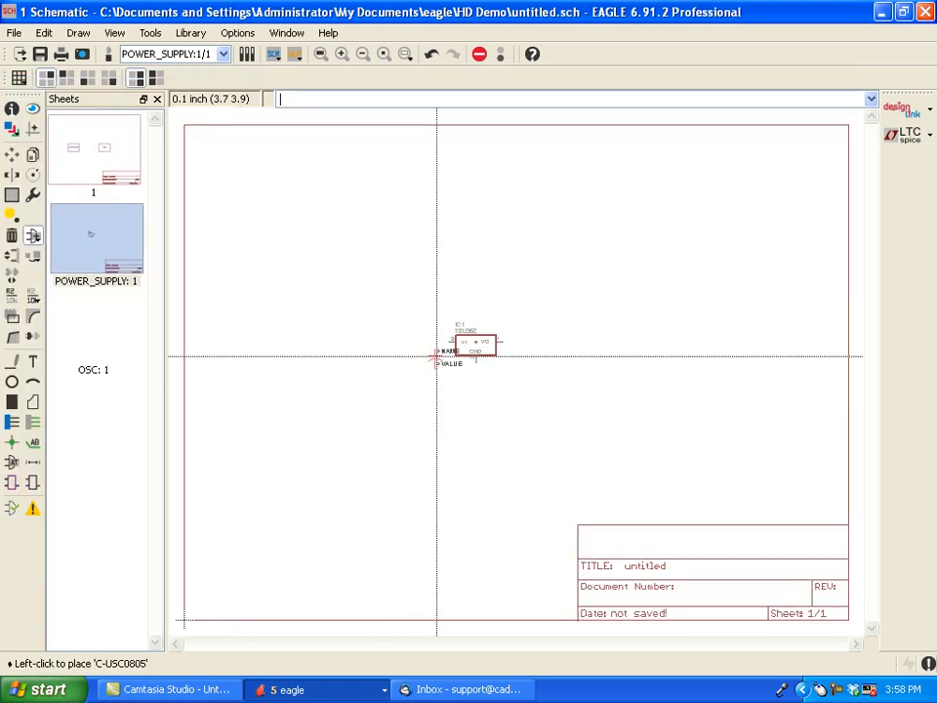
- Place two C-USC0805 capacitors slightly below the regulator, one on each side, at about (3.5, 3.8) and (5.1, 3.8) inches
{"action": "scroll", "coordinate": [417, 381], "scroll_direction": "up", "scroll_amount": 1}
{"action": "scroll", "coordinate": [415, 378], "scroll_direction": "up", "scroll_amount": 3}
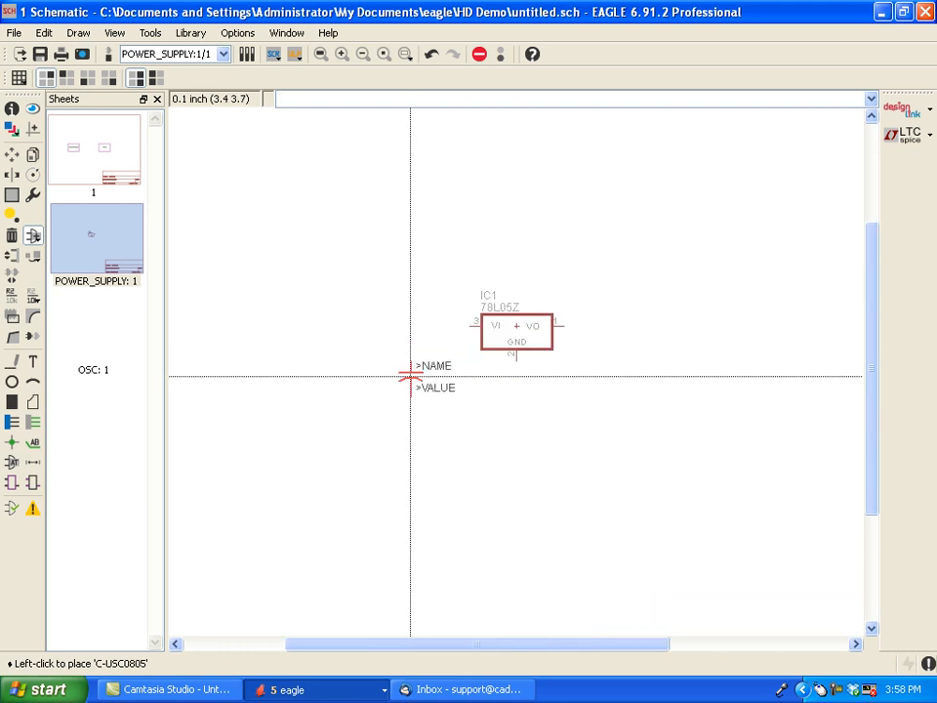
{"action": "scroll", "coordinate": [413, 376], "scroll_direction": "up", "scroll_amount": 1}
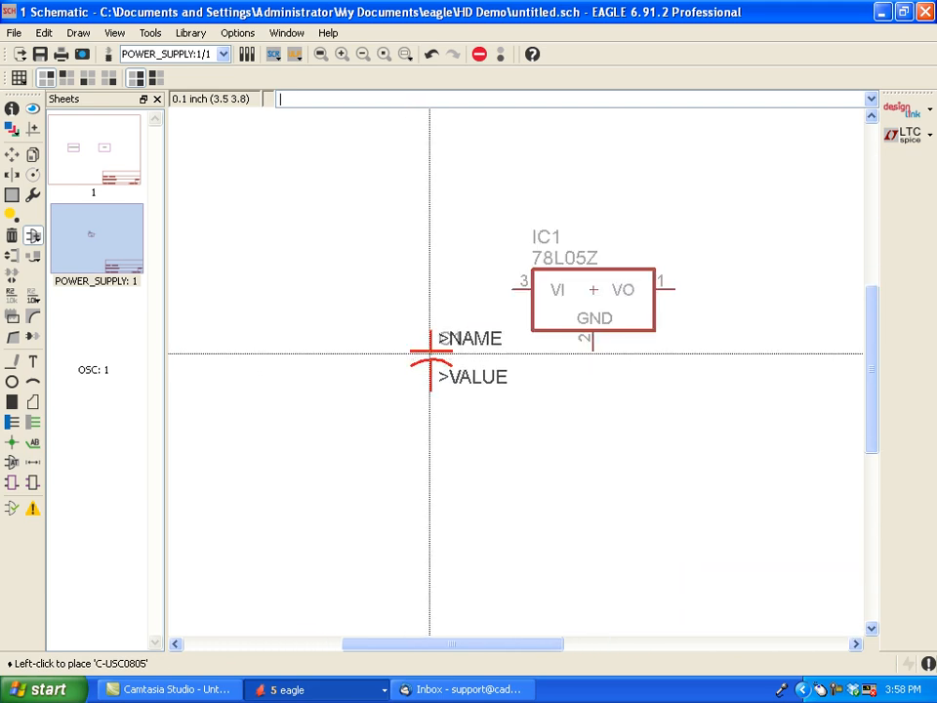
{"action": "left_click", "coordinate": [430, 358]}
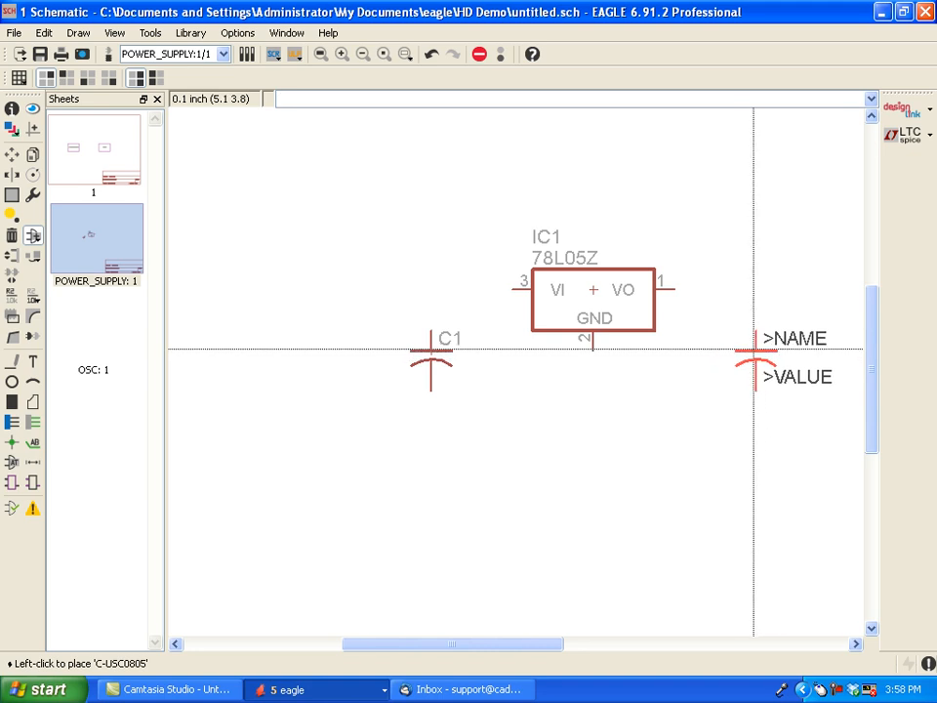
{"action": "left_click", "coordinate": [753, 349]}
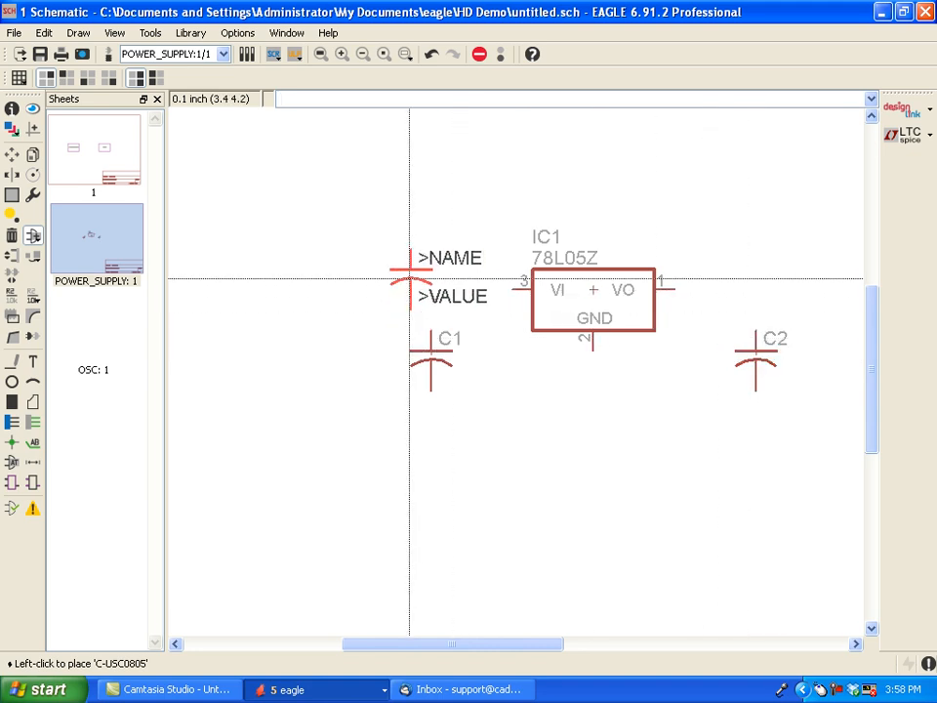
{"action": "key", "text": "Escape"}
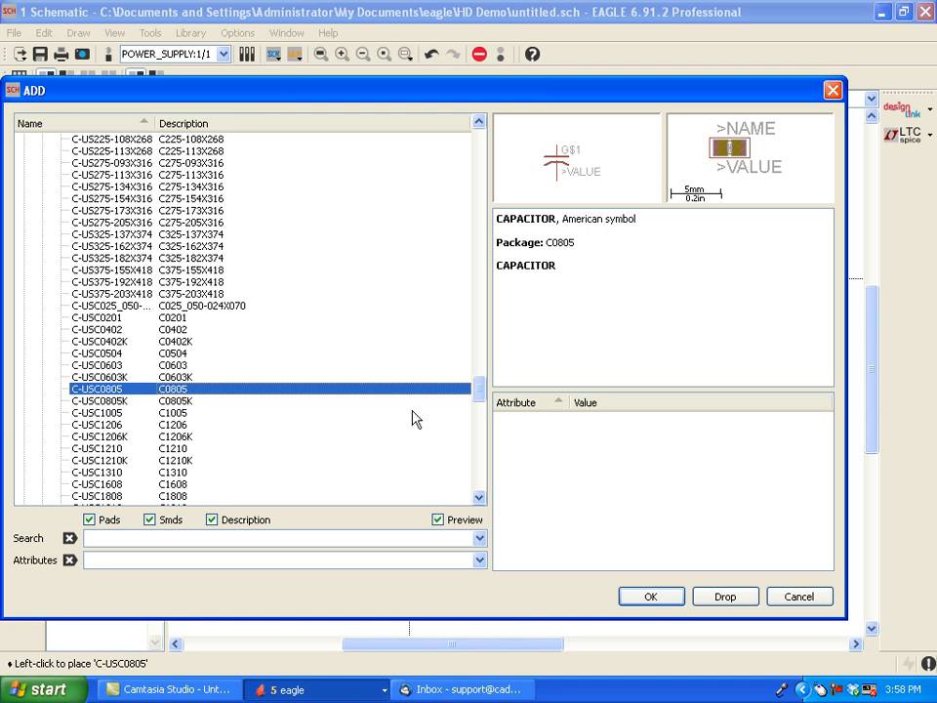
- Place a GND symbol from the supply1 library directly below the regulator's GND pin
{"action": "left_click_drag", "start_coordinate": [474, 399], "coordinate": [473, 347]}
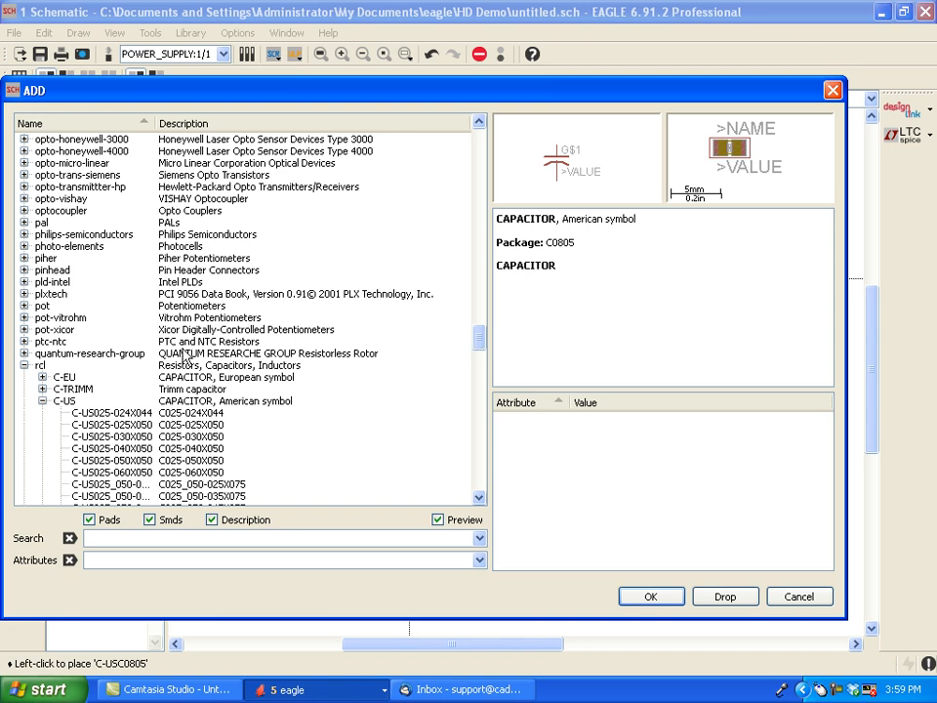
{"action": "left_click", "coordinate": [42, 401]}
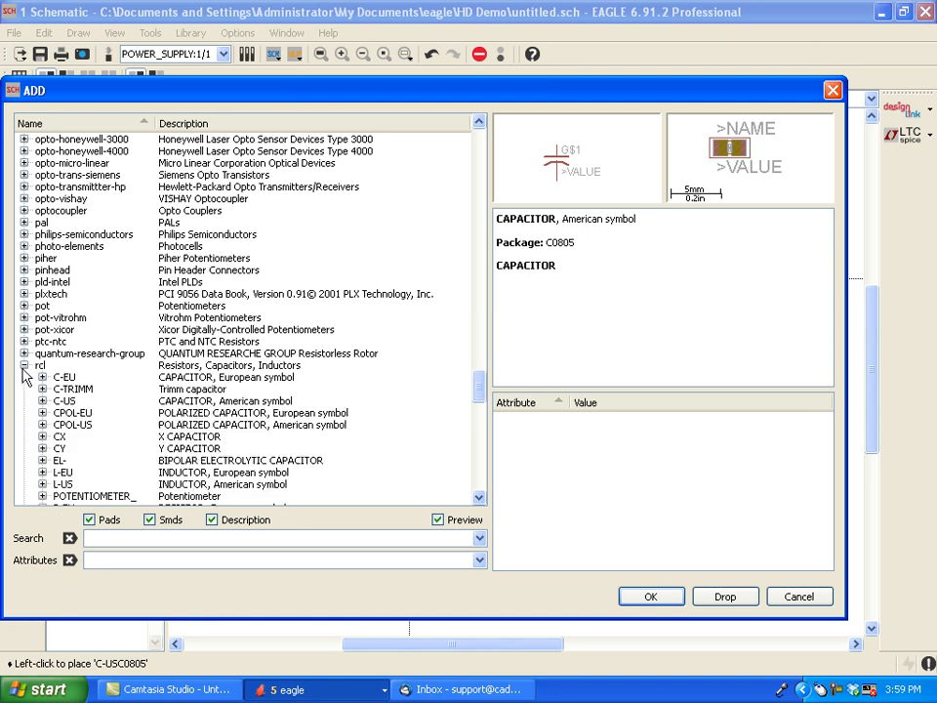
{"action": "left_click", "coordinate": [24, 365]}
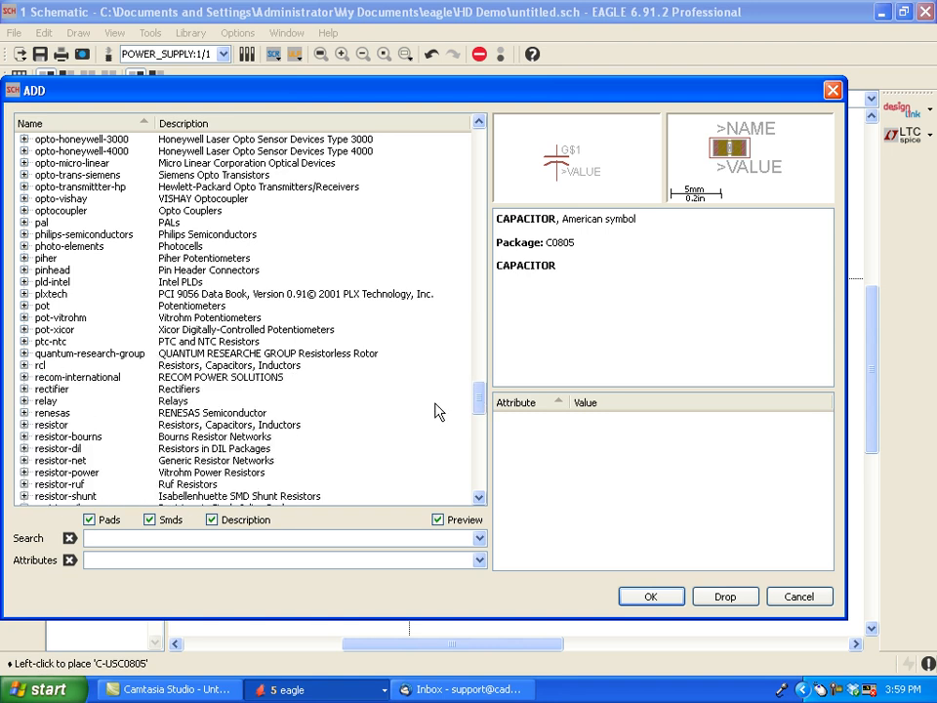
{"action": "left_click_drag", "start_coordinate": [479, 404], "coordinate": [477, 431]}
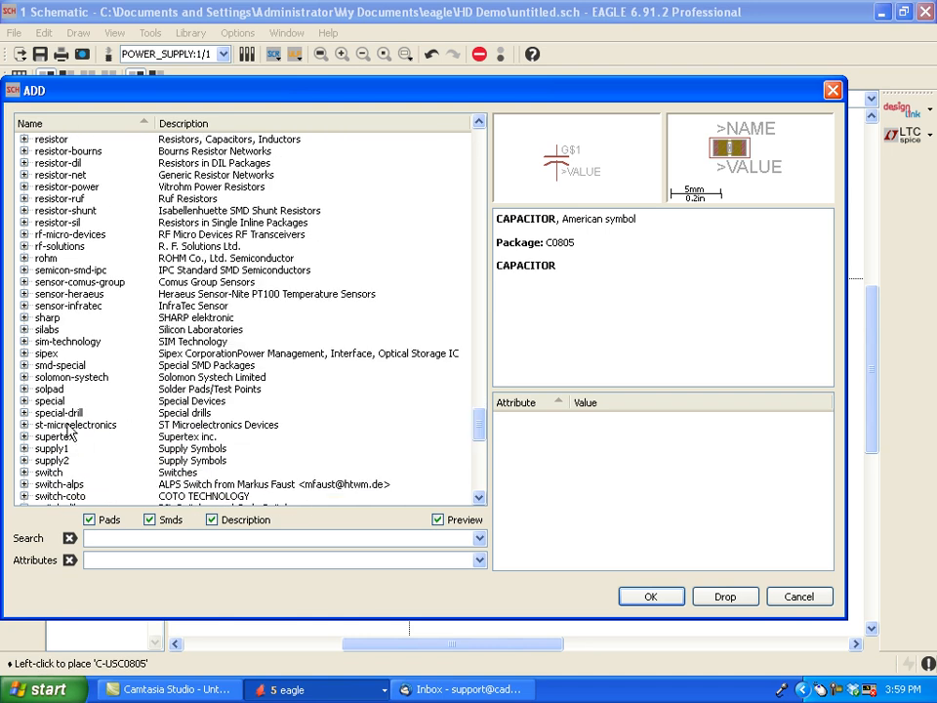
{"action": "left_click", "coordinate": [23, 448]}
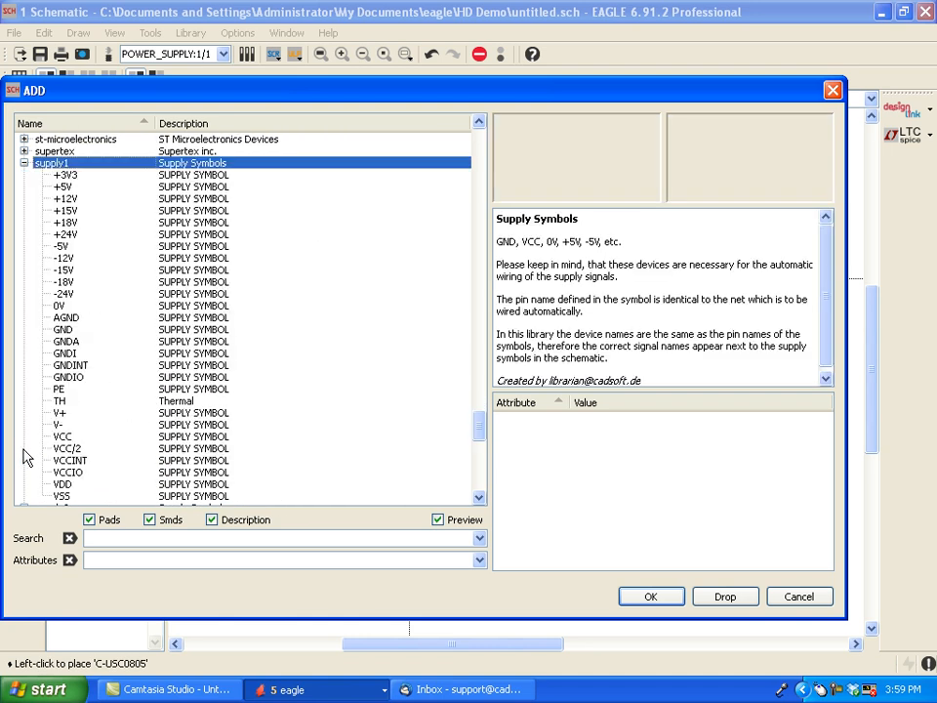
{"action": "left_click", "coordinate": [64, 330]}
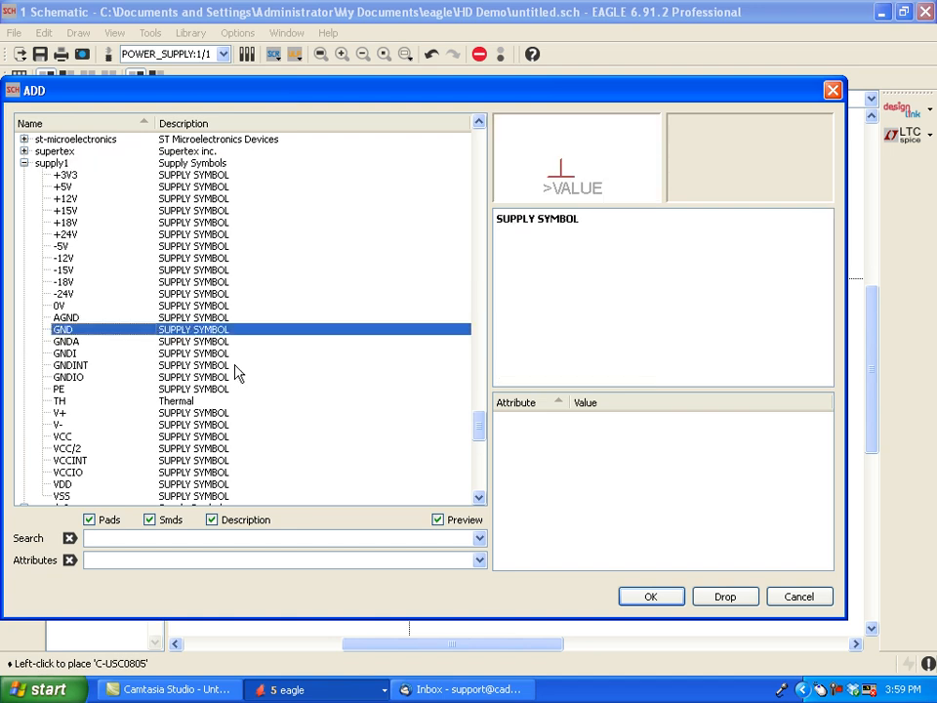
{"action": "left_click", "coordinate": [651, 597]}
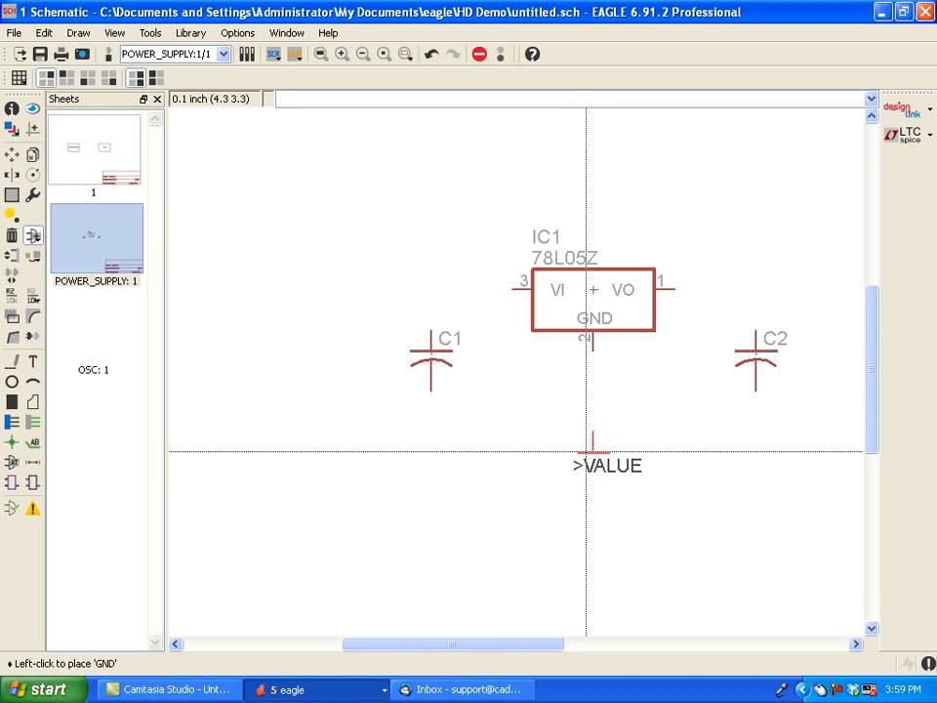
{"action": "left_click", "coordinate": [585, 455]}
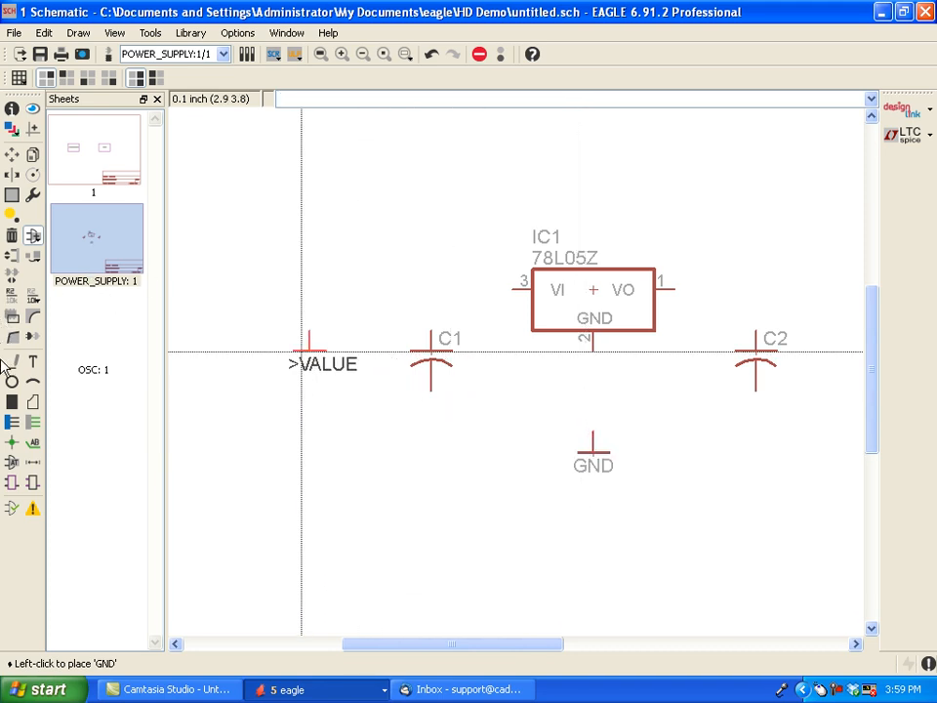
- Draw a net from the upper pin of C1 straight up and across to the regulator's VI pin
{"action": "left_click", "coordinate": [35, 423]}
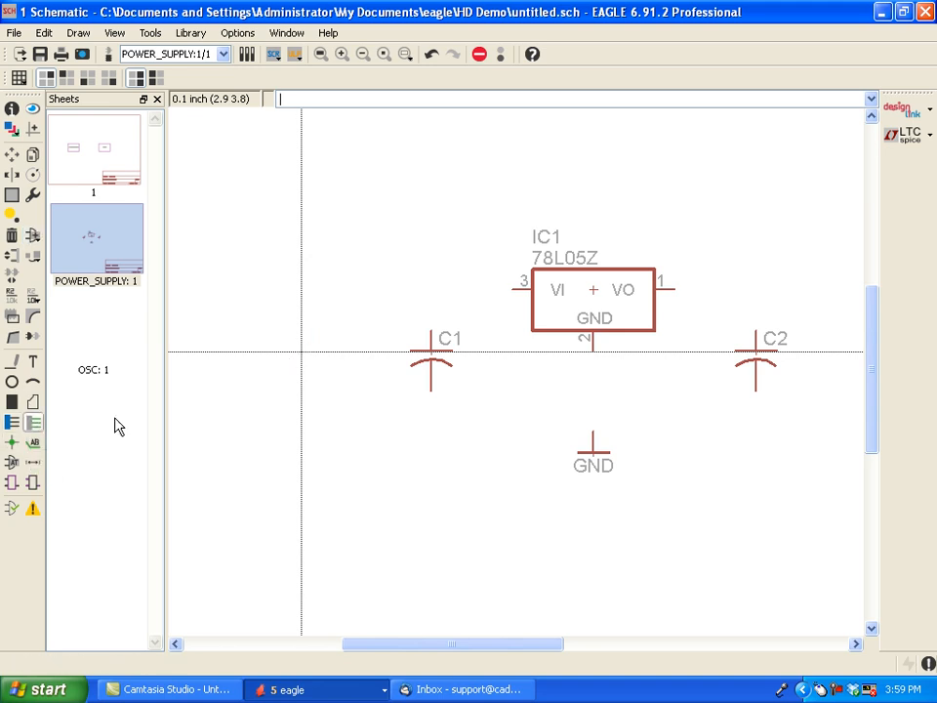
{"action": "left_click", "coordinate": [429, 329]}
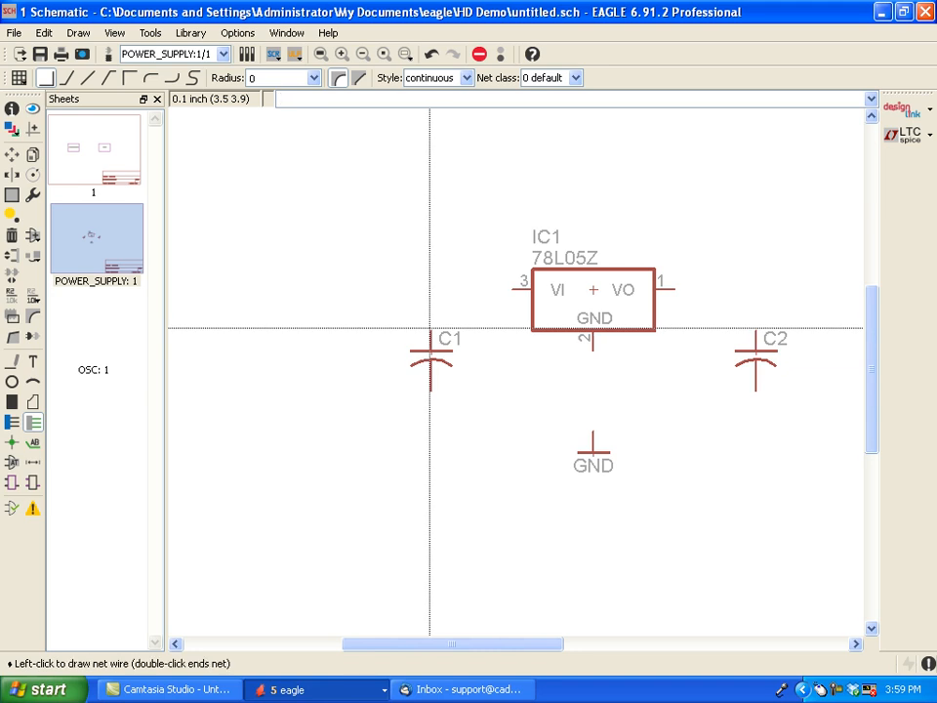
{"action": "right_click", "coordinate": [464, 281]}
{"action": "right_click", "coordinate": [468, 280]}
{"action": "right_click", "coordinate": [468, 280]}
{"action": "right_click", "coordinate": [467, 280]}
{"action": "right_click", "coordinate": [467, 280]}
{"action": "right_click", "coordinate": [468, 280]}
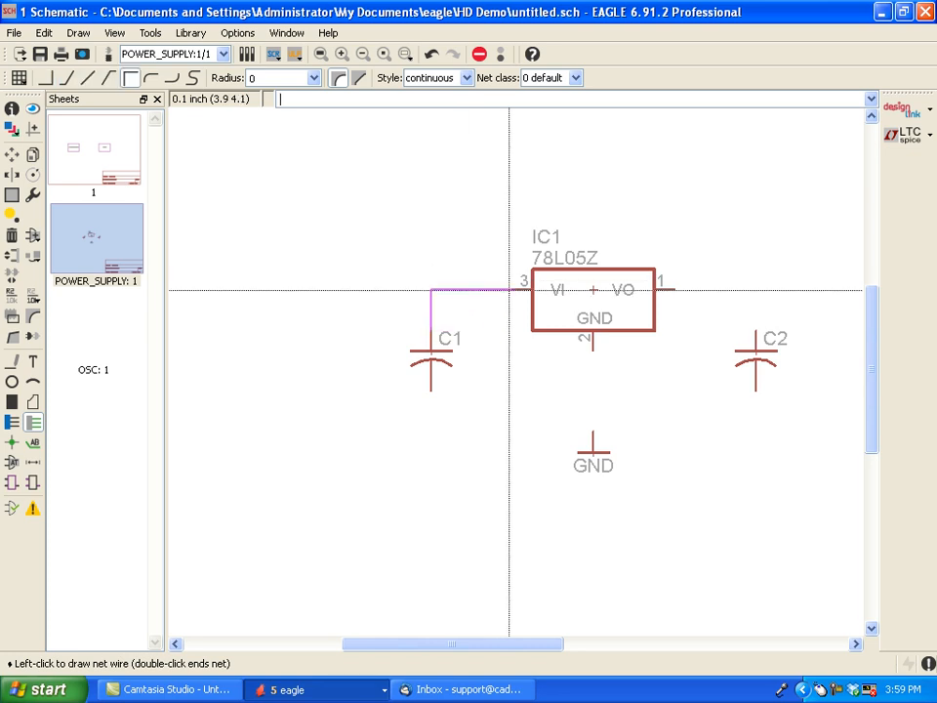
{"action": "left_click", "coordinate": [514, 289]}
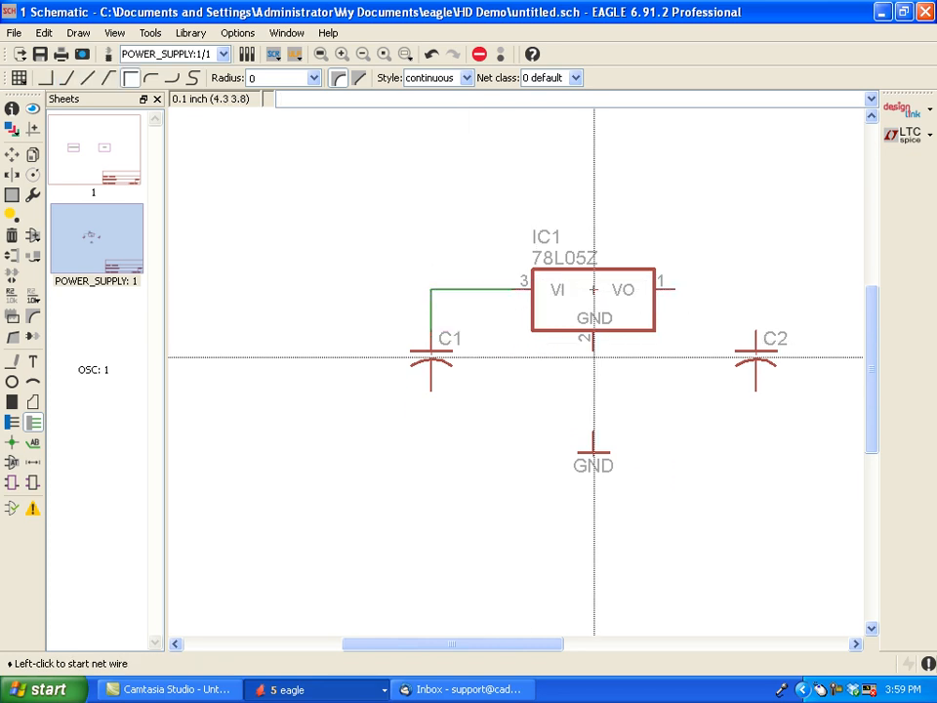
- Wire the regulator's GND pin to the GND symbol and its VO pin to the upper pin of C2
{"action": "left_click", "coordinate": [594, 349]}
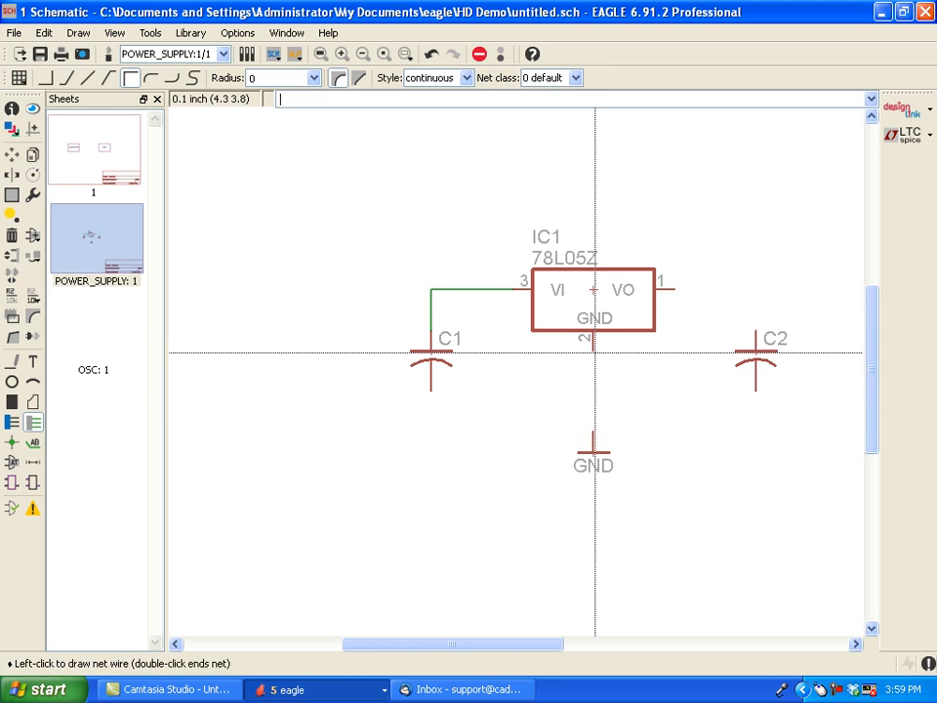
{"action": "left_click", "coordinate": [594, 426]}
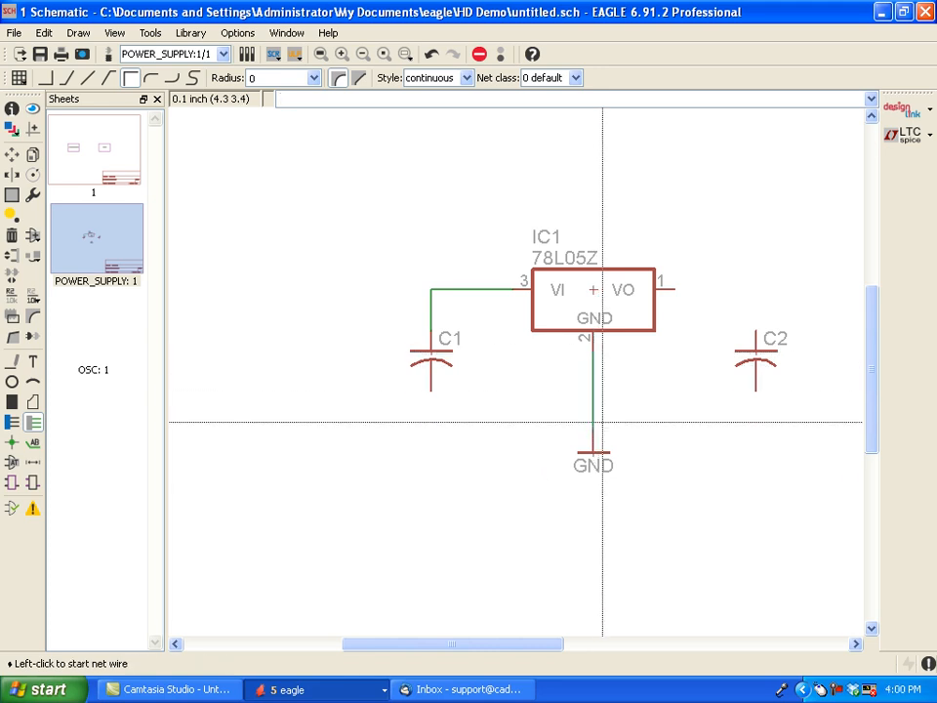
{"action": "left_click", "coordinate": [677, 292]}
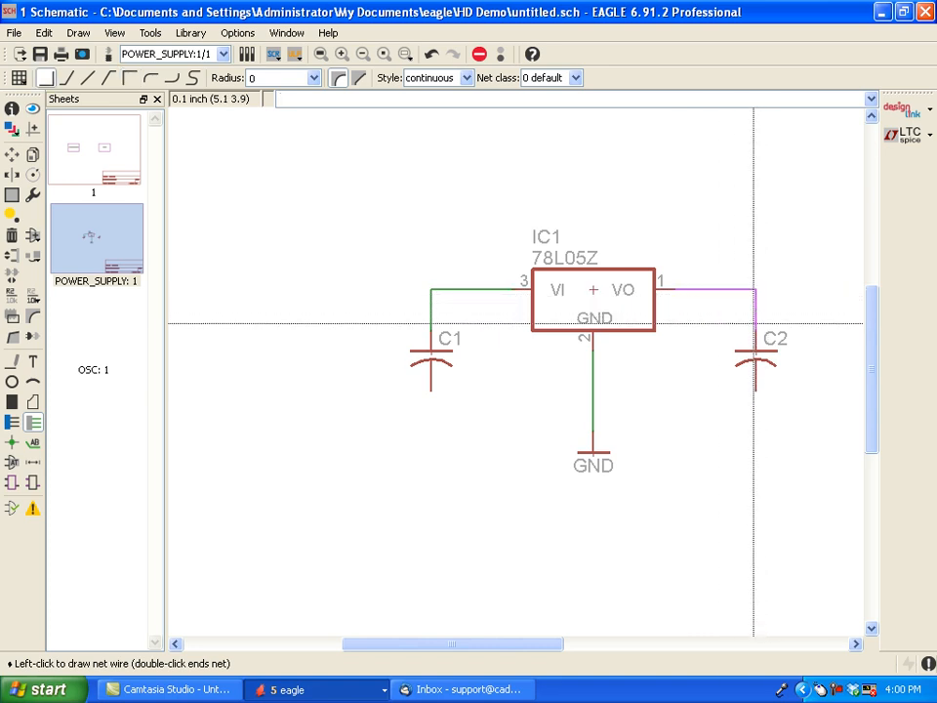
{"action": "left_click", "coordinate": [755, 332]}
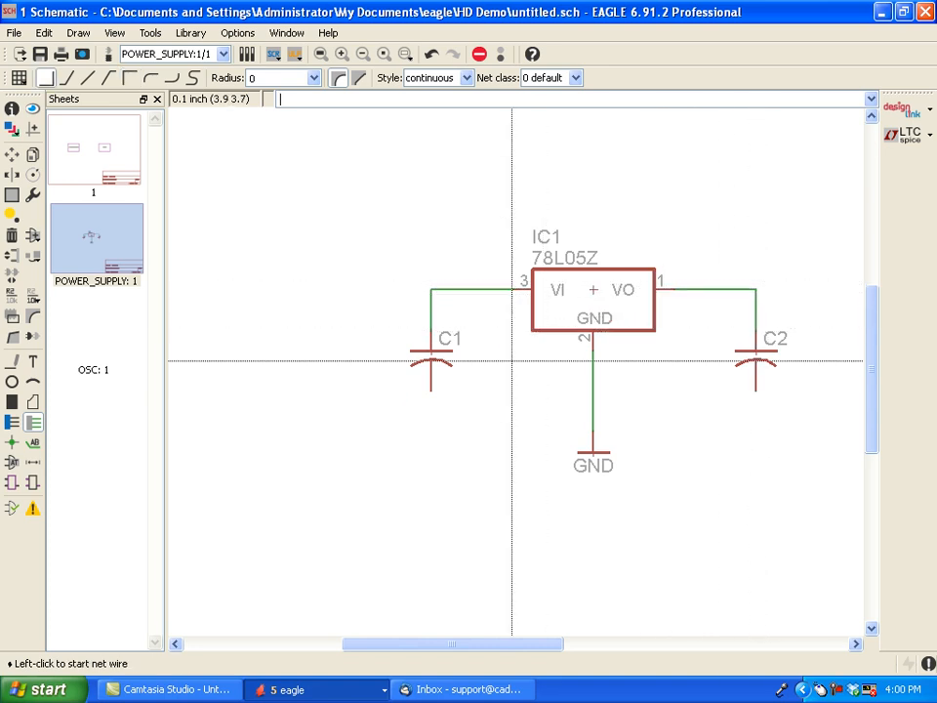
- Connect the lower pins of C1 and C2 to the vertical ground net just above the GND symbol
{"action": "left_click", "coordinate": [428, 397]}
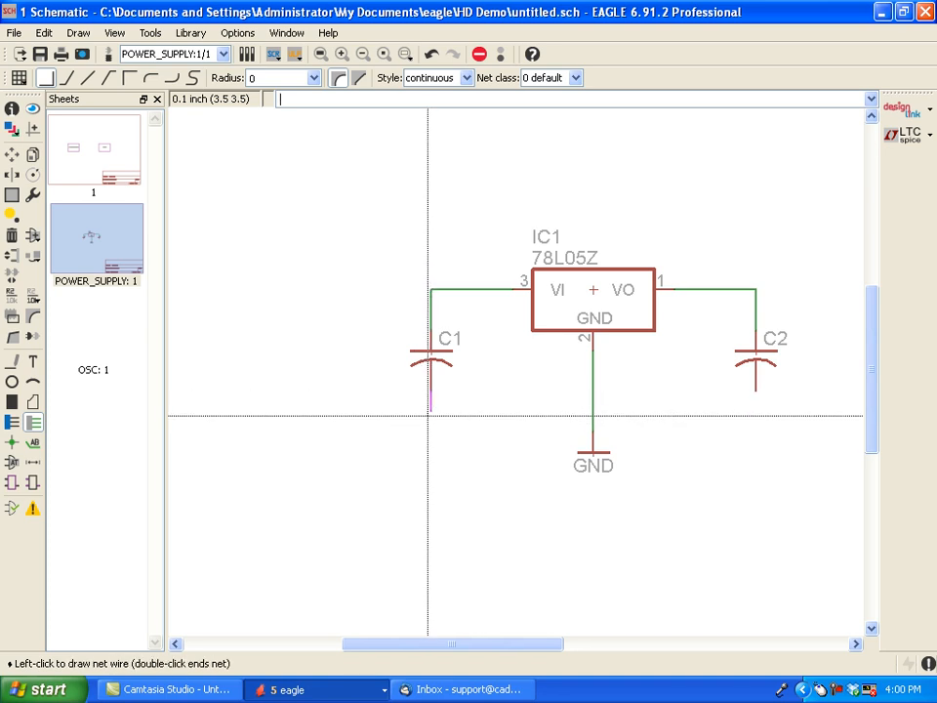
{"action": "left_click", "coordinate": [593, 410]}
{"action": "left_click", "coordinate": [594, 410]}
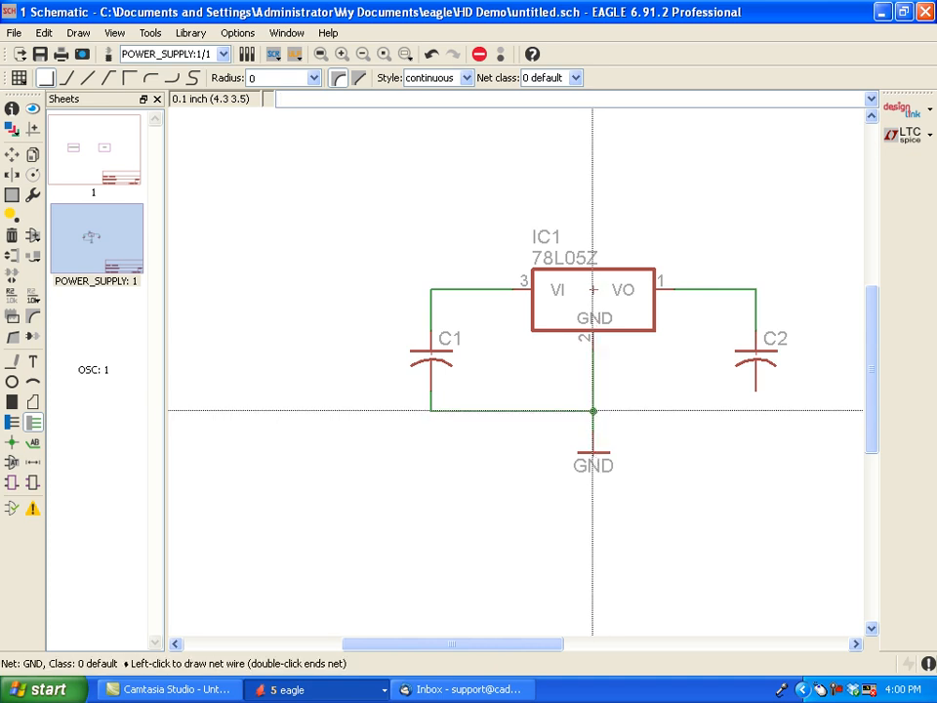
{"action": "left_click", "coordinate": [759, 392]}
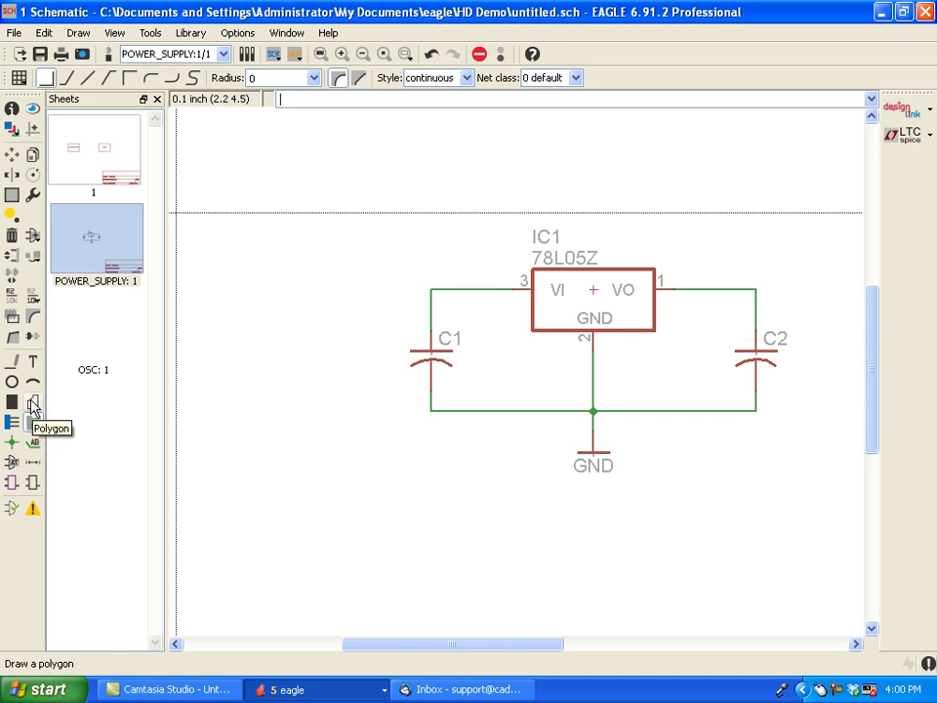
- Name the net between C1 and the regulator's input VIN, and the net between its output and C2 +5V
{"action": "left_click", "coordinate": [11, 297]}
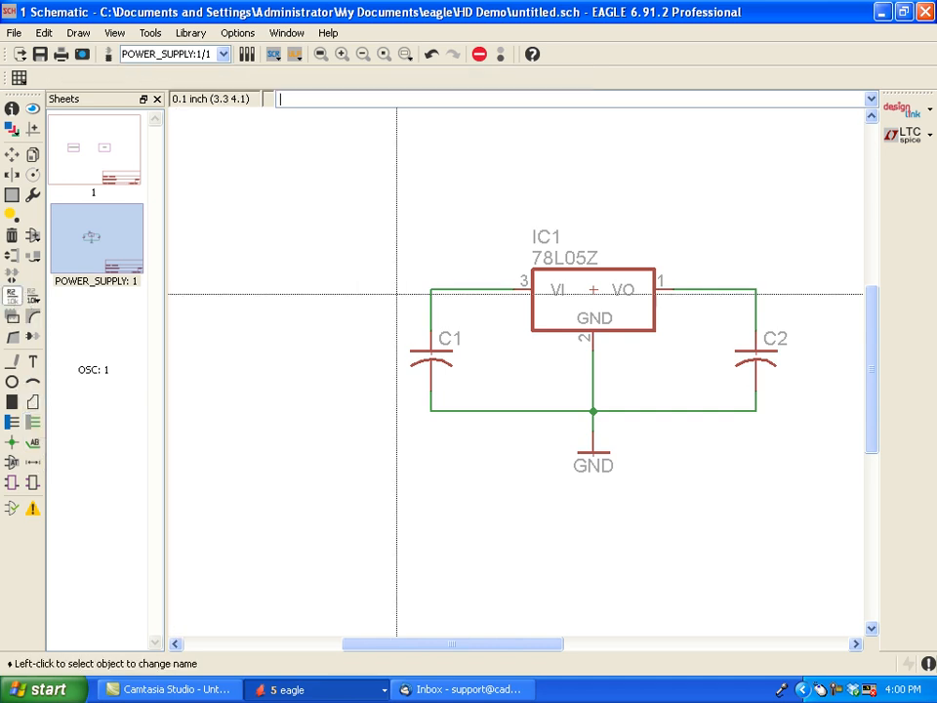
{"action": "left_click", "coordinate": [455, 287]}
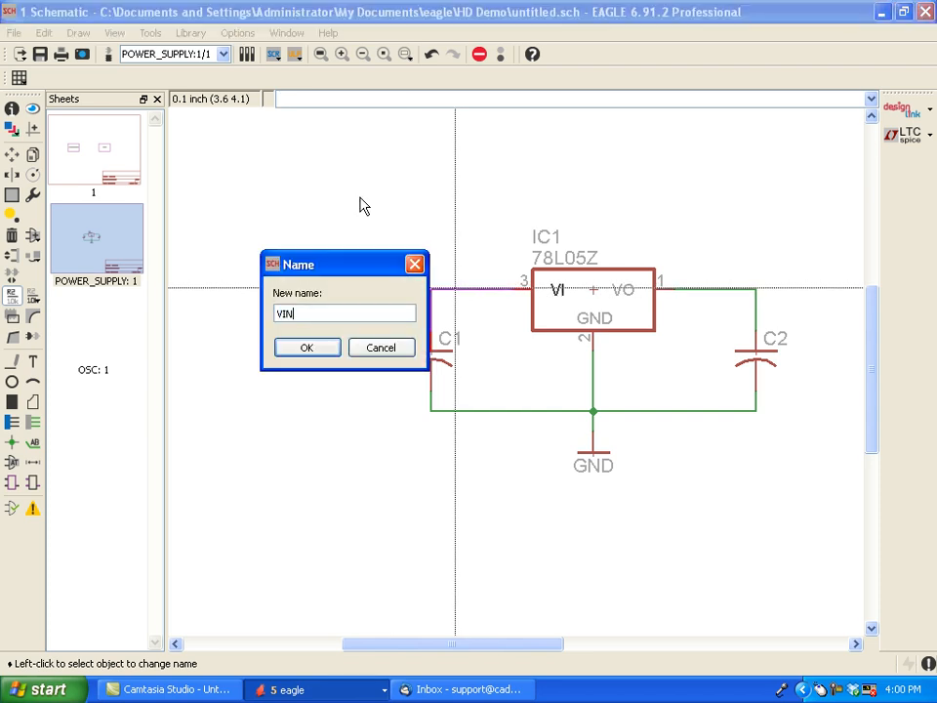
{"action": "type", "text": "VIN"}
{"action": "key", "text": "Return"}
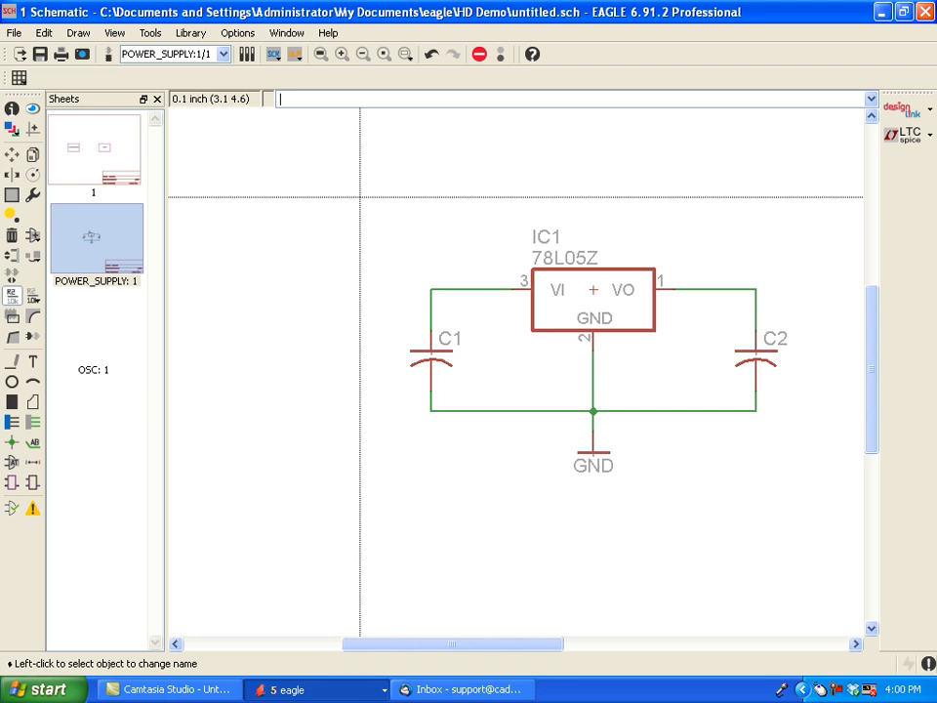
{"action": "left_click", "coordinate": [710, 288]}
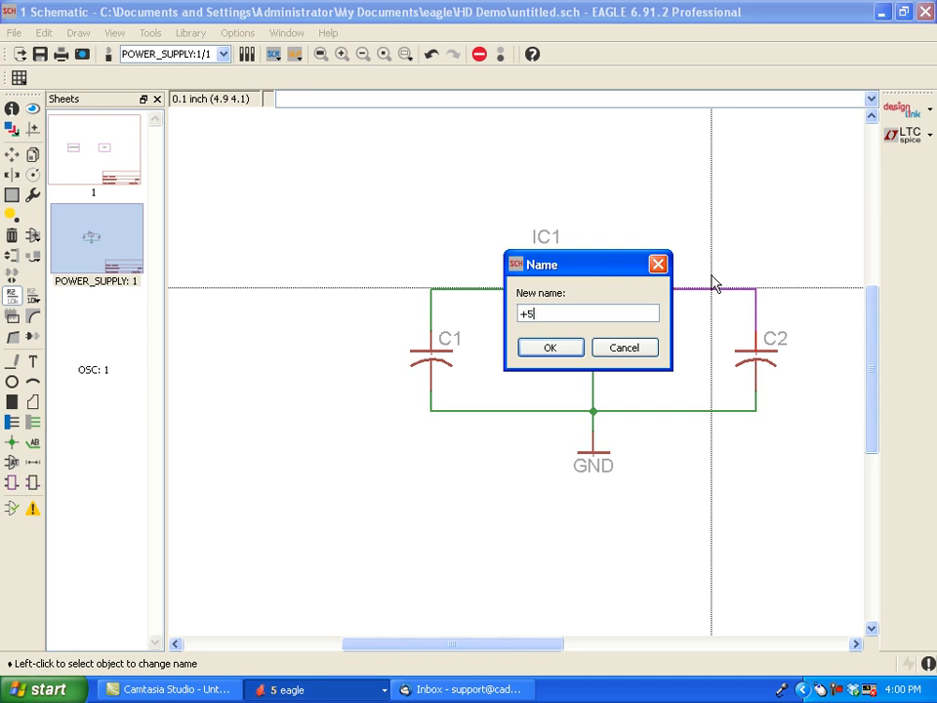
{"action": "left_click", "coordinate": [575, 351]}
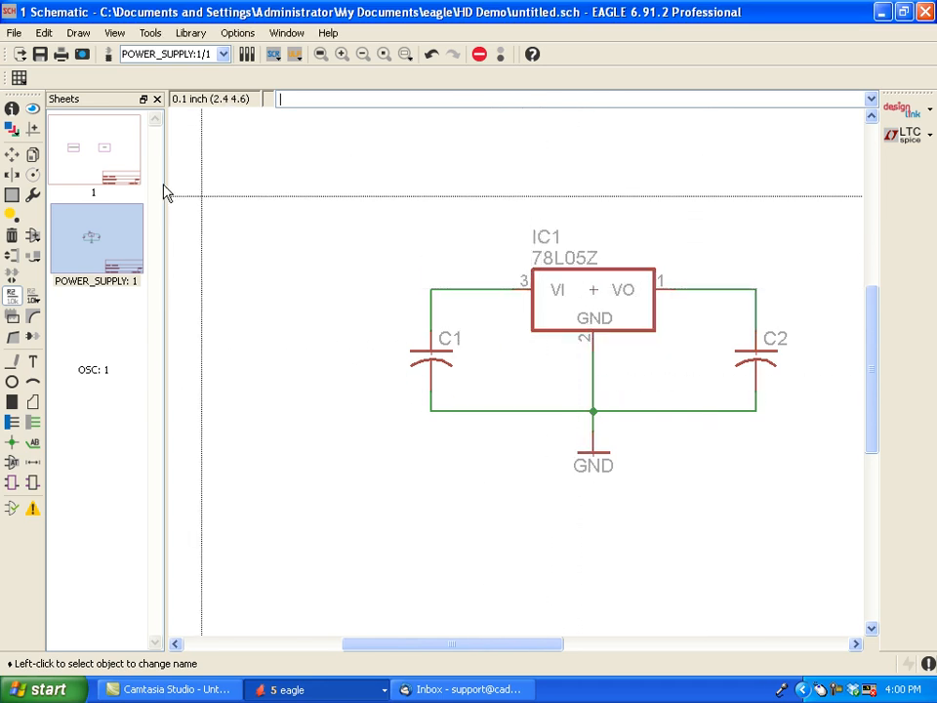
- On main sheet 1, add an io port for the VIN net to the left edge of the POWER_SUPPLY1 module, in its lower half
{"action": "left_click", "coordinate": [91, 162]}
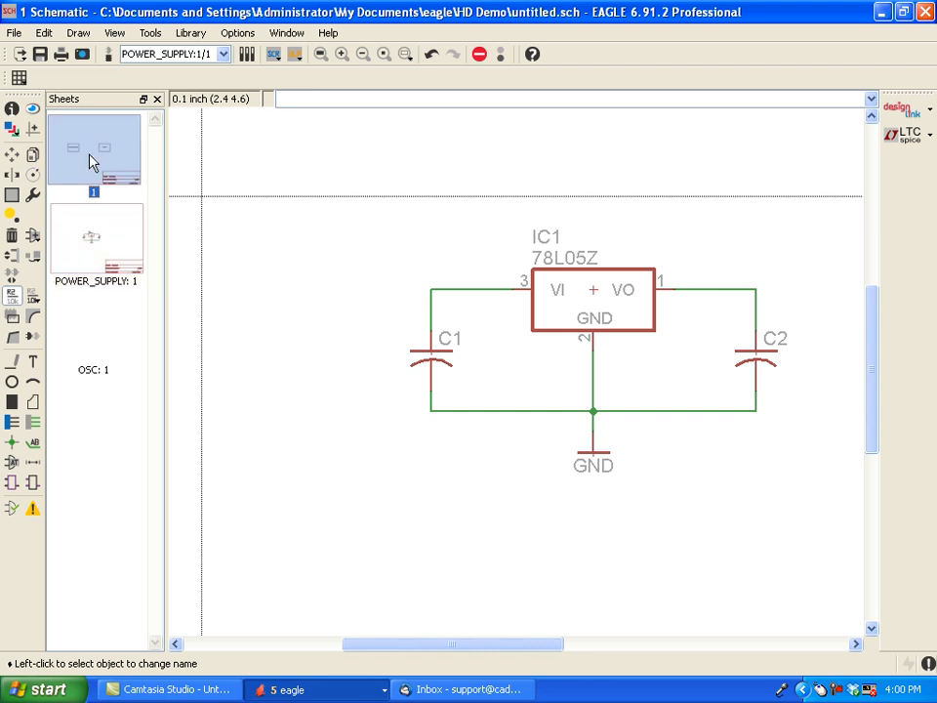
{"action": "double_click", "coordinate": [90, 162]}
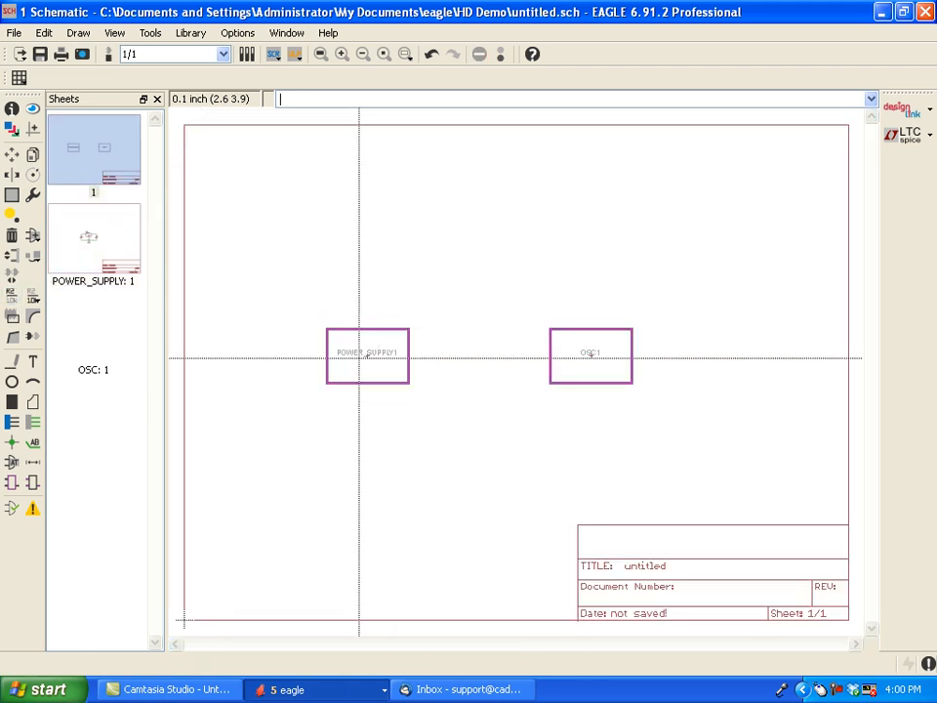
{"action": "scroll", "coordinate": [359, 357], "scroll_direction": "up", "scroll_amount": 3}
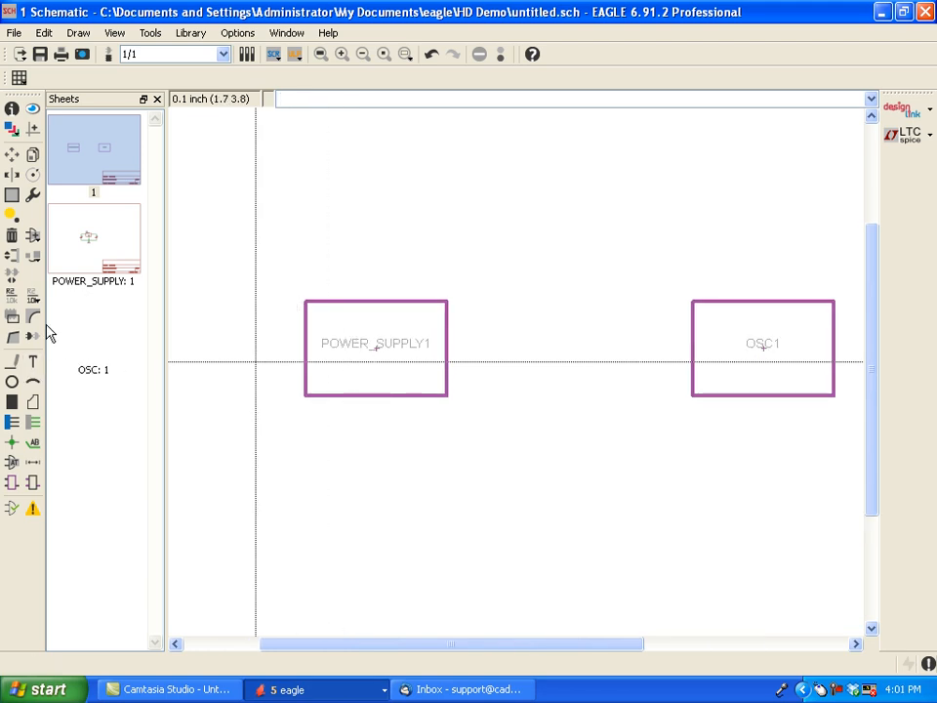
{"action": "left_click", "coordinate": [35, 483]}
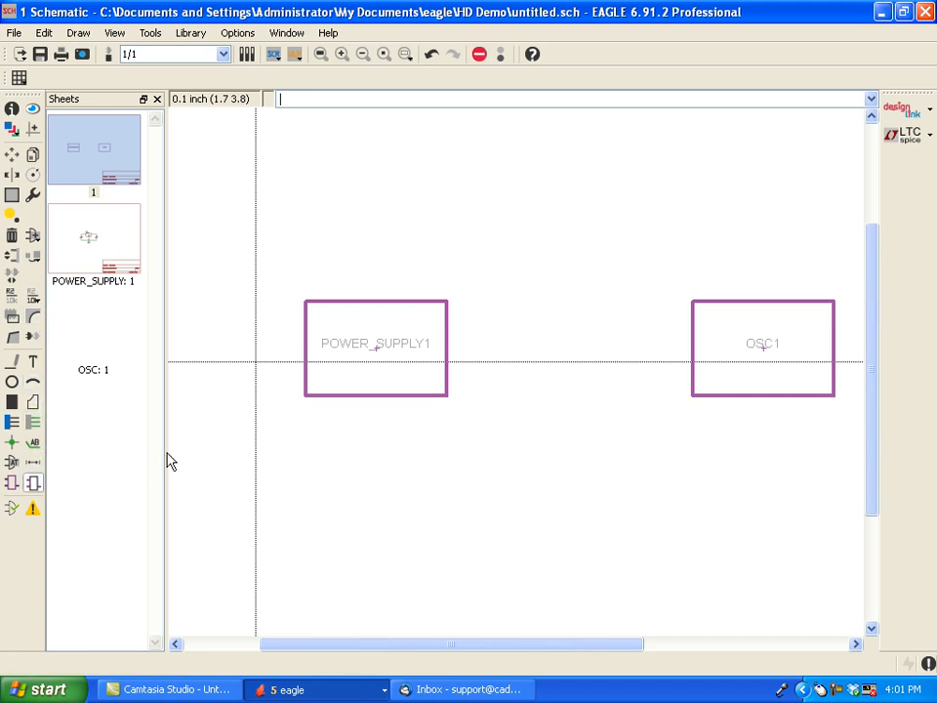
{"action": "left_click", "coordinate": [377, 349]}
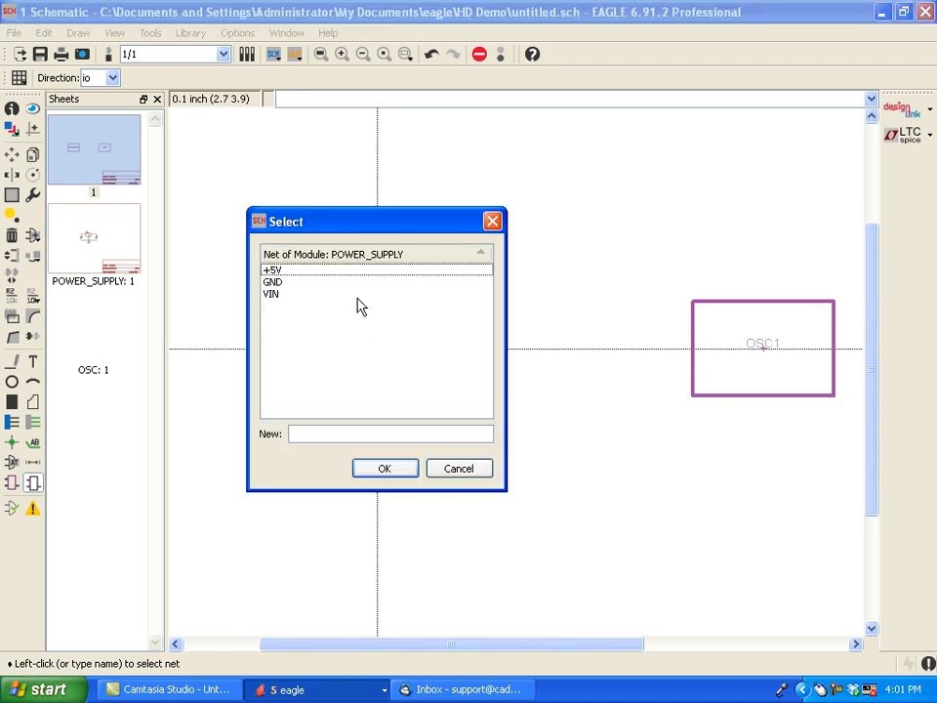
{"action": "left_click", "coordinate": [273, 295]}
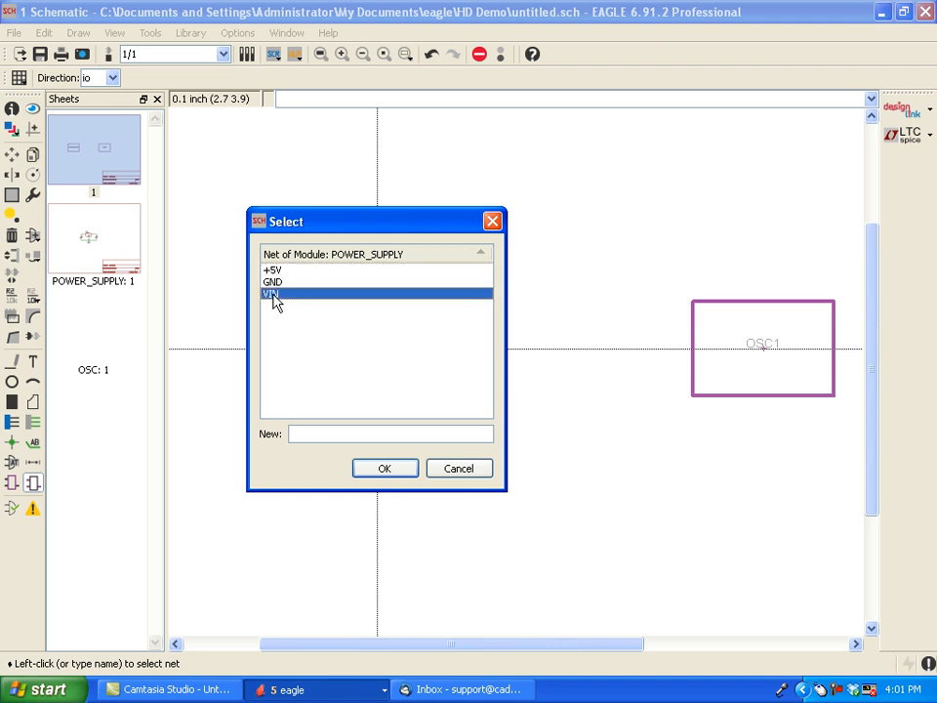
{"action": "left_click", "coordinate": [372, 466]}
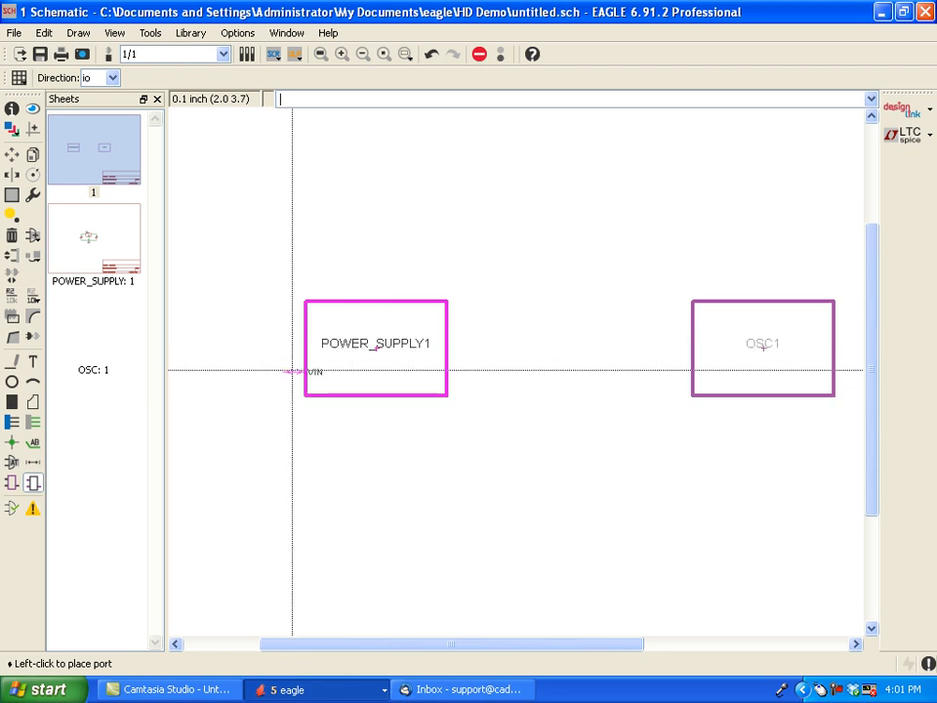
{"action": "left_click", "coordinate": [292, 370]}
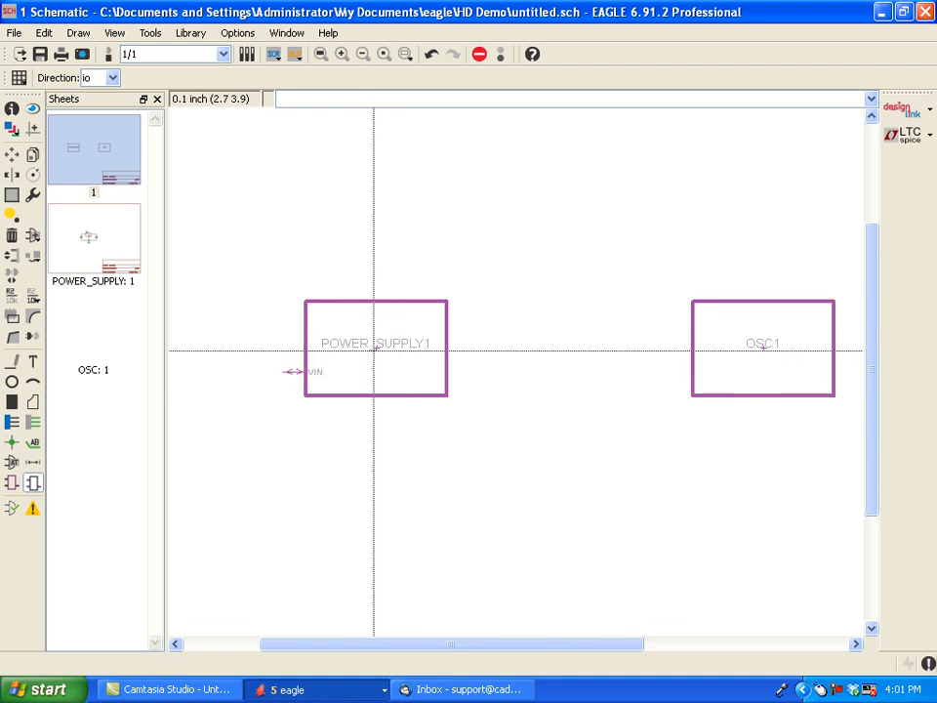
- Add an io port for the GND net at the middle of the POWER_SUPPLY1 module's bottom edge
{"action": "left_click", "coordinate": [33, 484]}
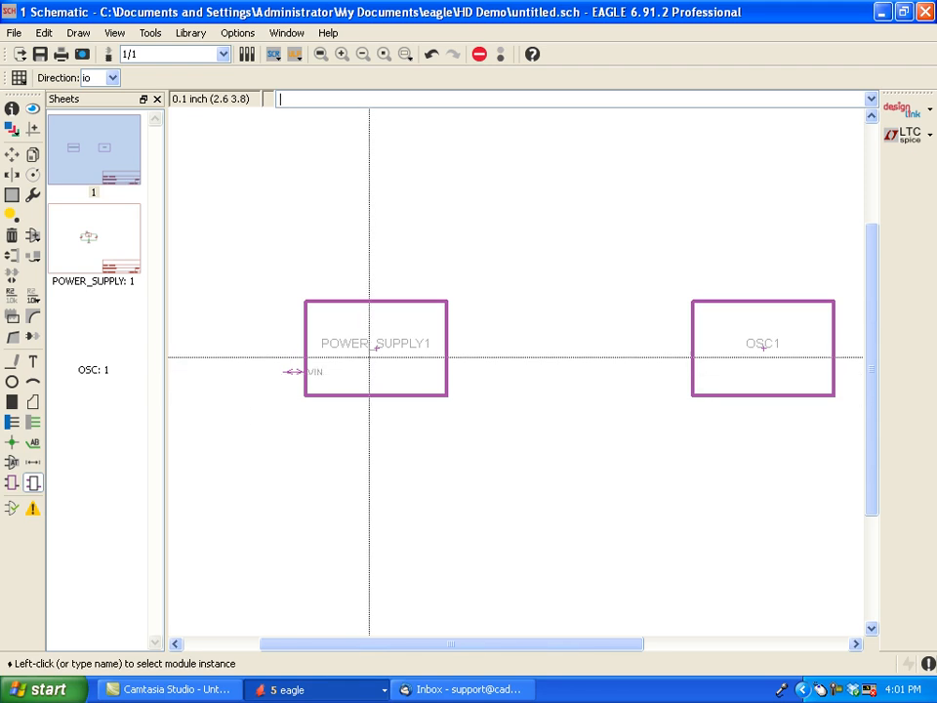
{"action": "left_click", "coordinate": [374, 347]}
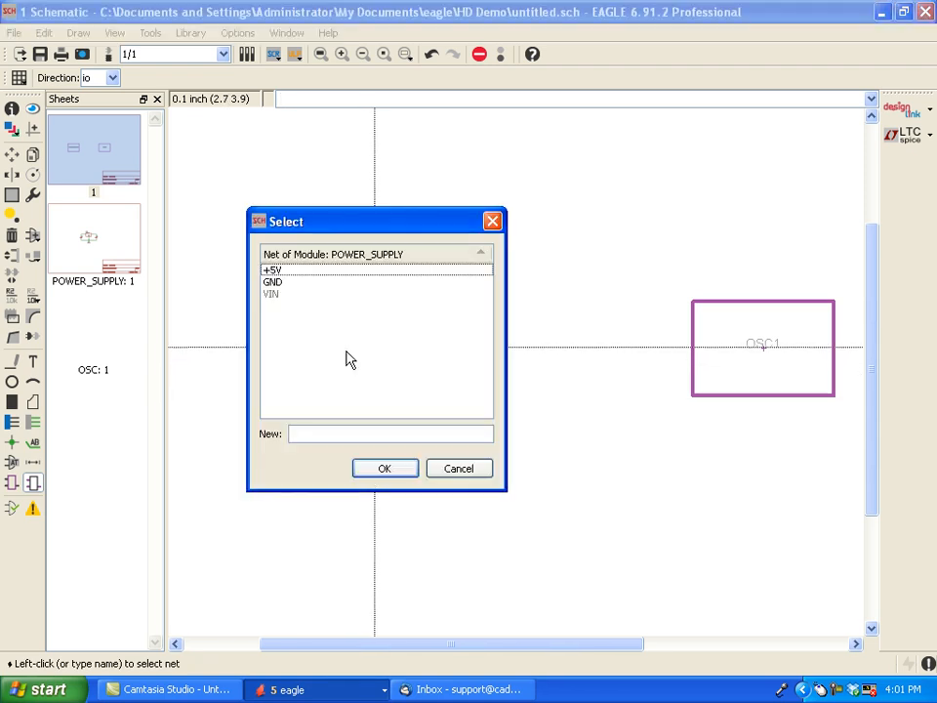
{"action": "left_click", "coordinate": [273, 282]}
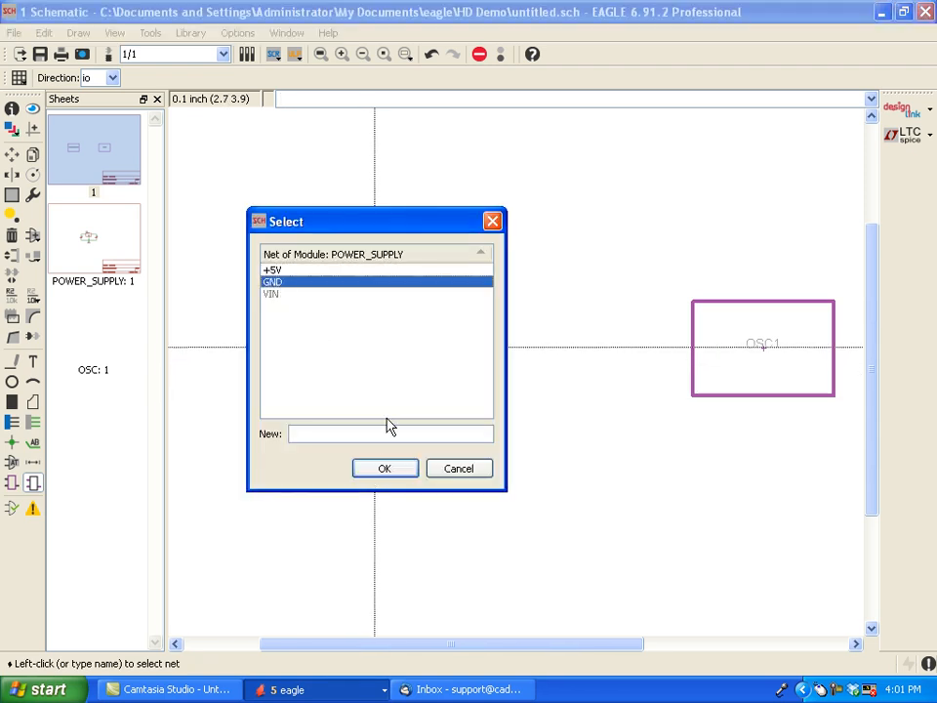
{"action": "left_click", "coordinate": [385, 467]}
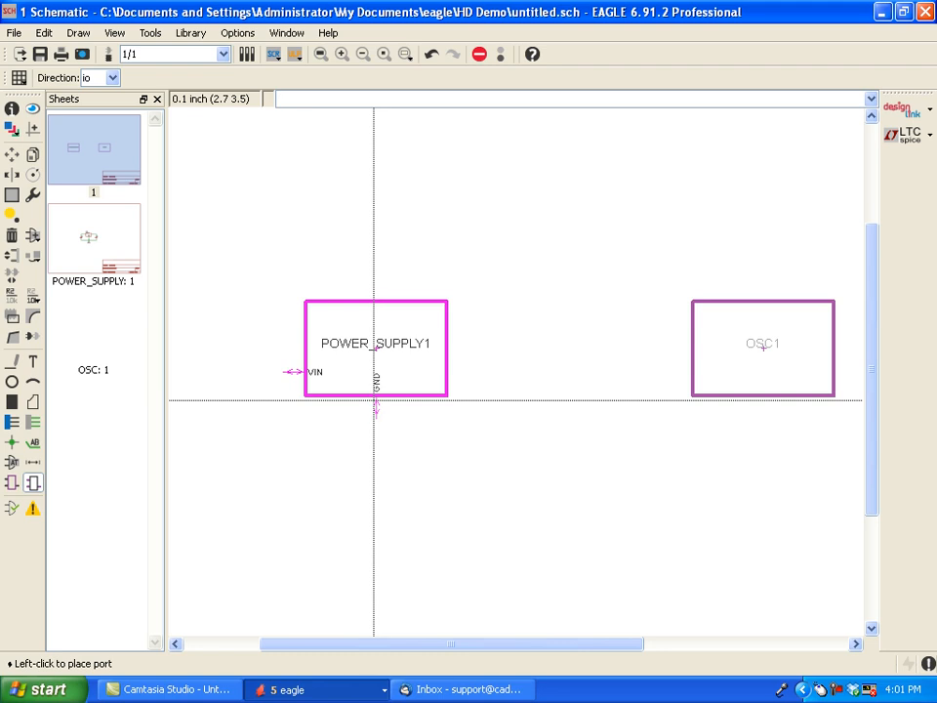
{"action": "left_click", "coordinate": [372, 400]}
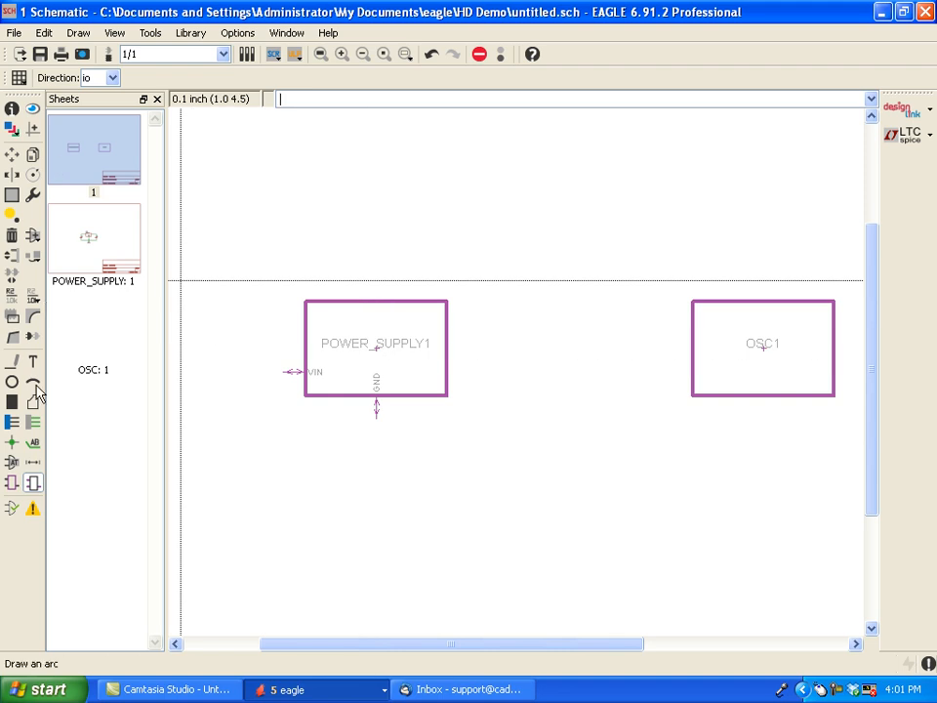
- Add an io port for the +5V net on the right edge of the POWER_SUPPLY1 module, level with the VIN port
{"action": "left_click", "coordinate": [32, 482]}
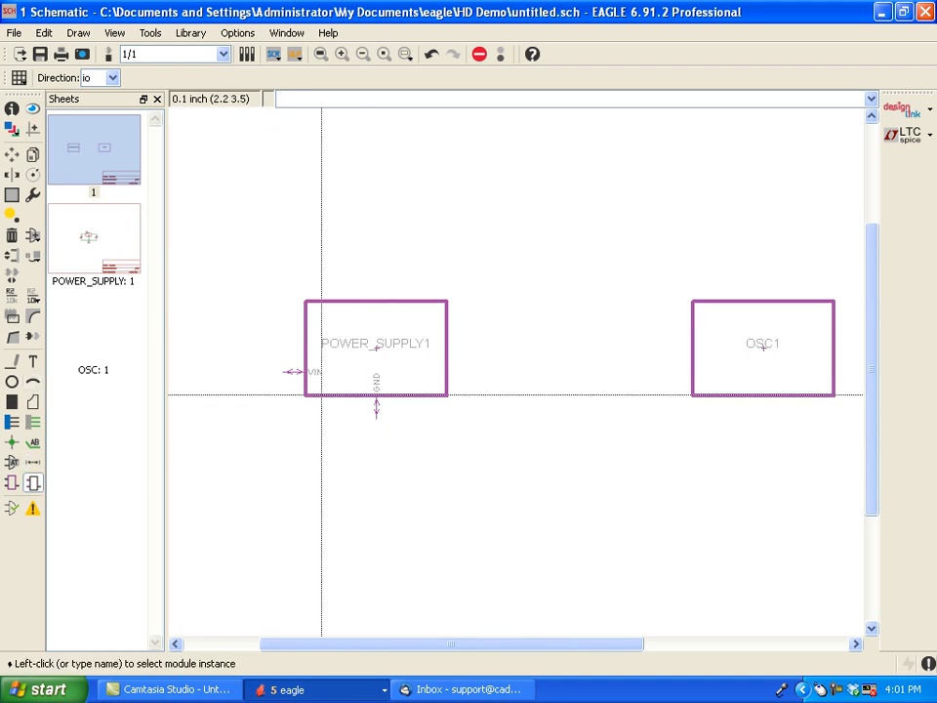
{"action": "left_click", "coordinate": [376, 349]}
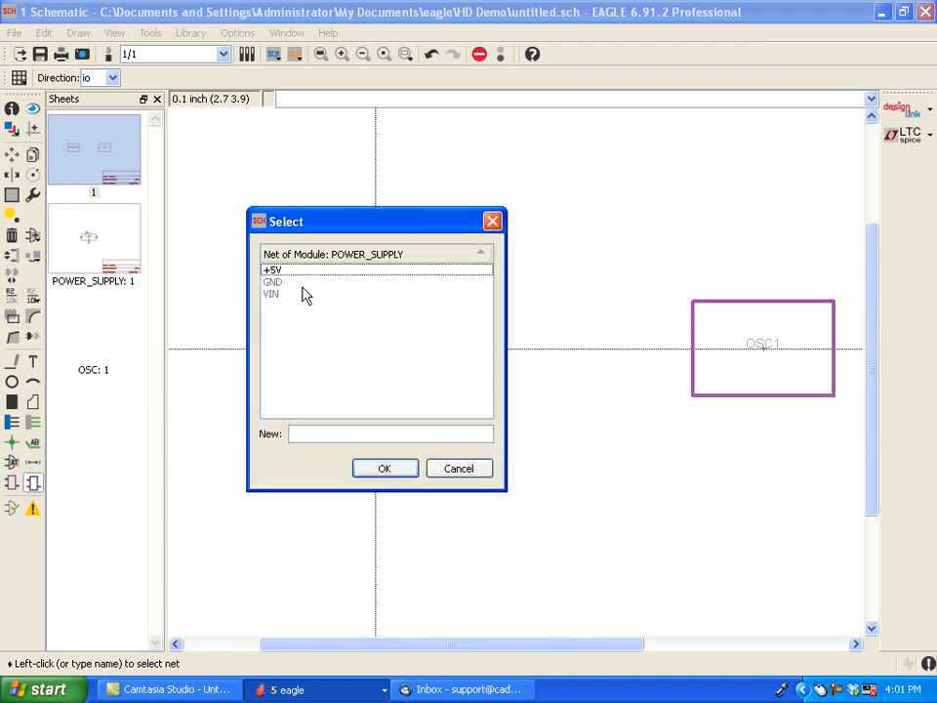
{"action": "left_click", "coordinate": [385, 468]}
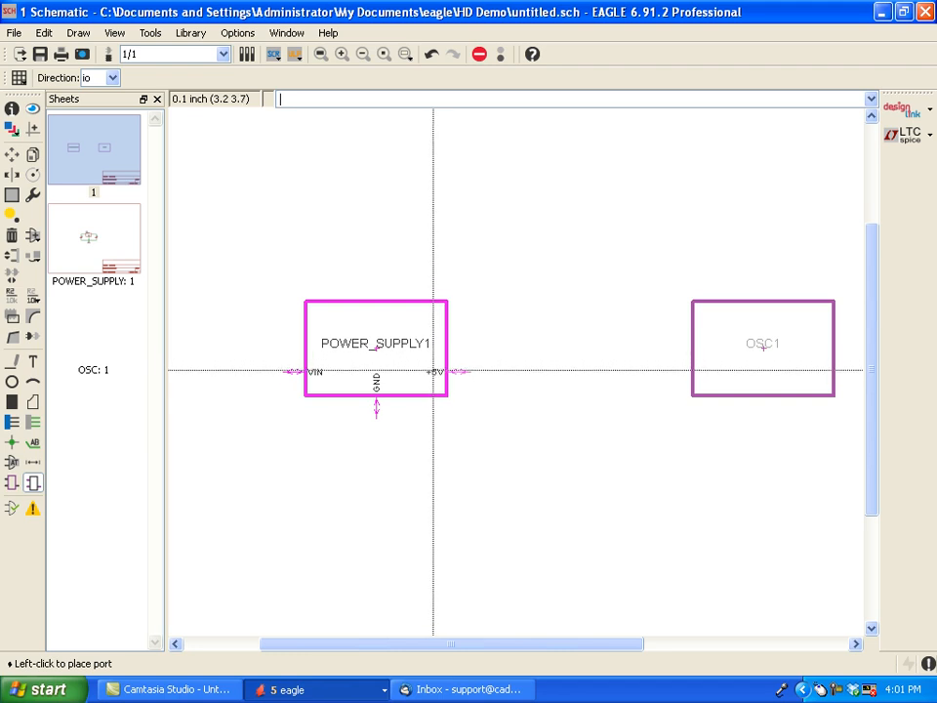
{"action": "left_click", "coordinate": [433, 370]}
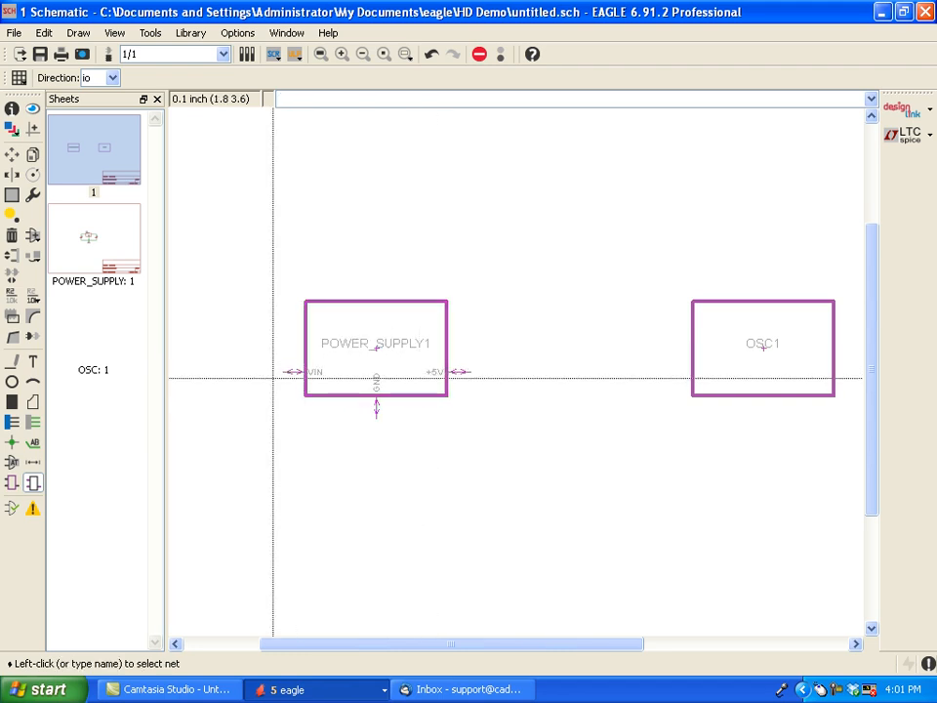
{"action": "scroll", "coordinate": [275, 372], "scroll_direction": "up", "scroll_amount": 1}
{"action": "scroll", "coordinate": [273, 378], "scroll_direction": "up", "scroll_amount": 4}
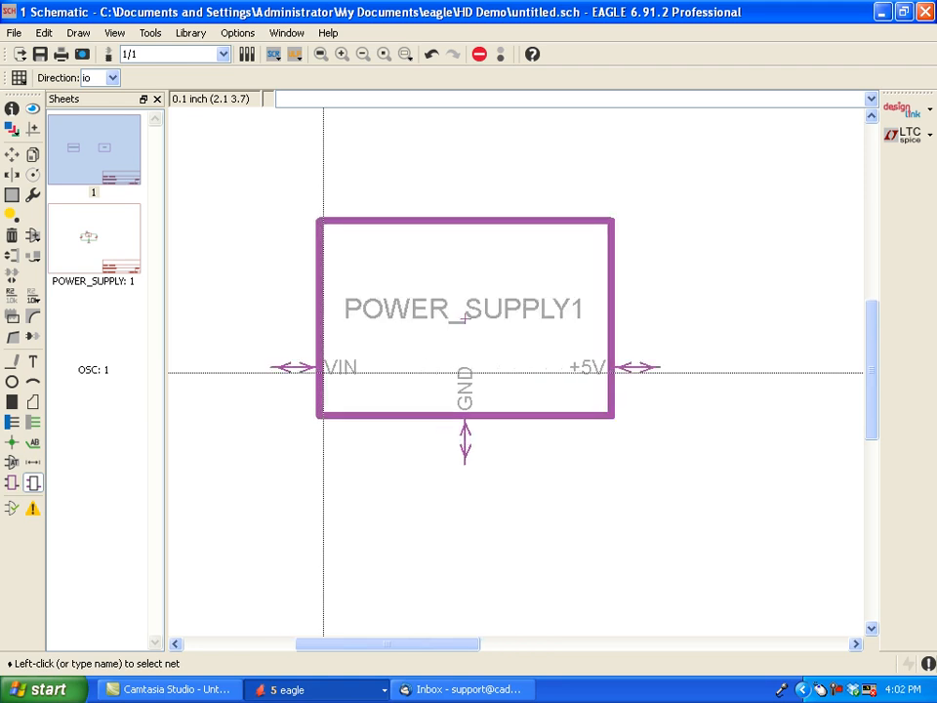
{"action": "scroll", "coordinate": [323, 371], "scroll_direction": "up", "scroll_amount": 1}
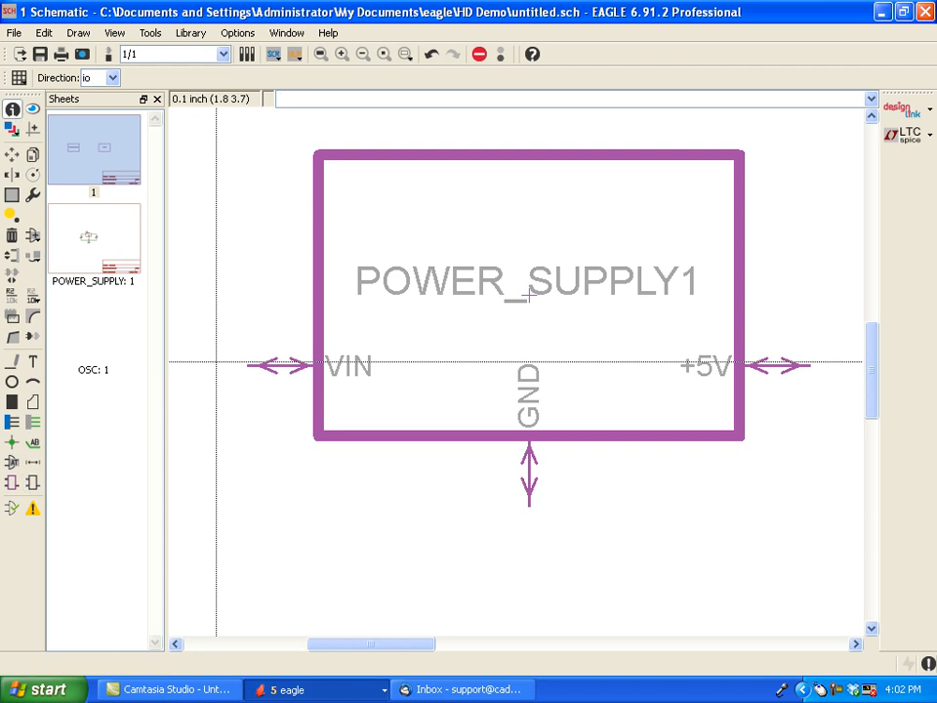
{"action": "left_click", "coordinate": [12, 108]}
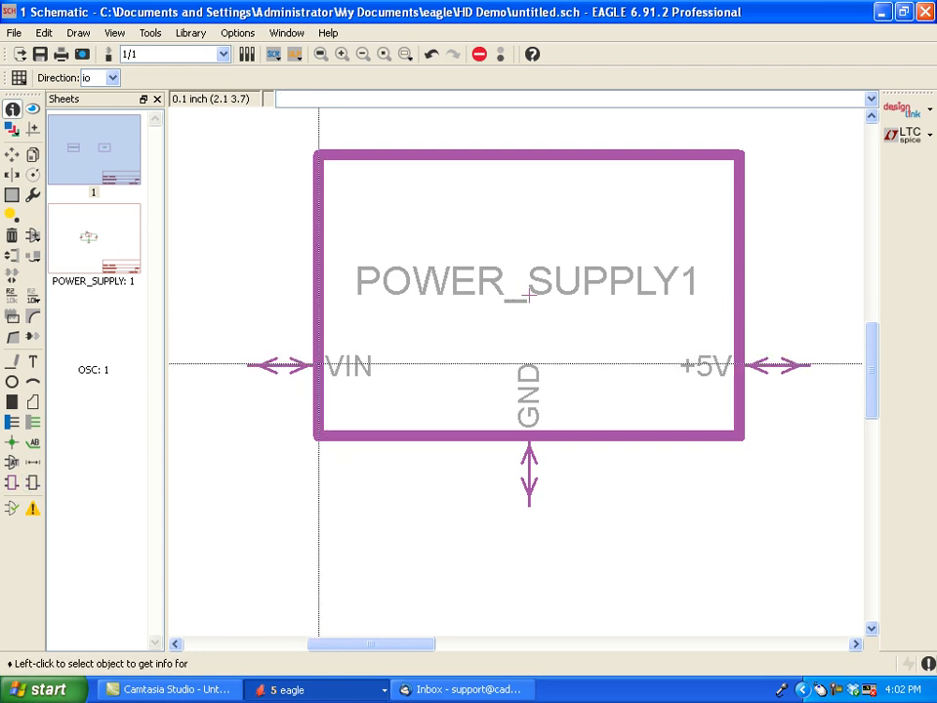
{"action": "left_click", "coordinate": [528, 295]}
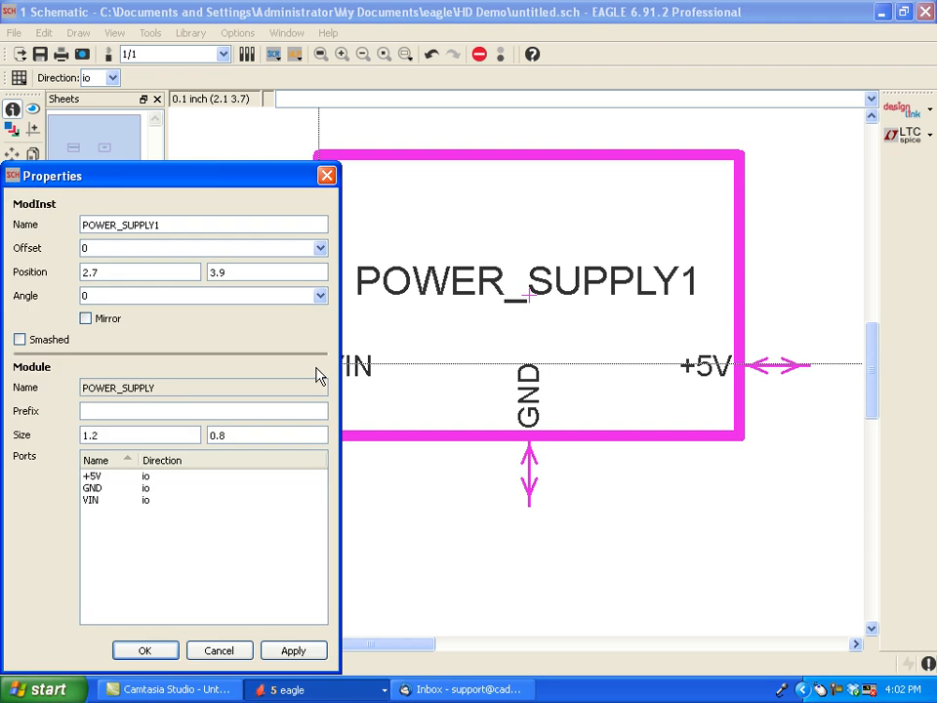
{"action": "left_click", "coordinate": [149, 478]}
{"action": "left_click", "coordinate": [150, 488]}
{"action": "key", "text": "Up"}
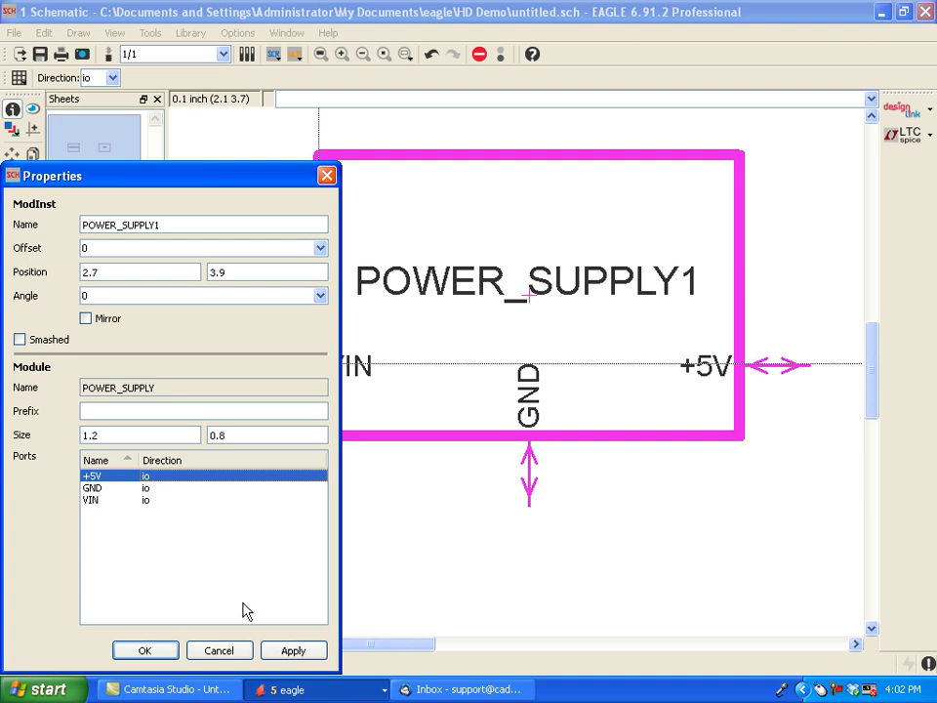
{"action": "left_click", "coordinate": [230, 652]}
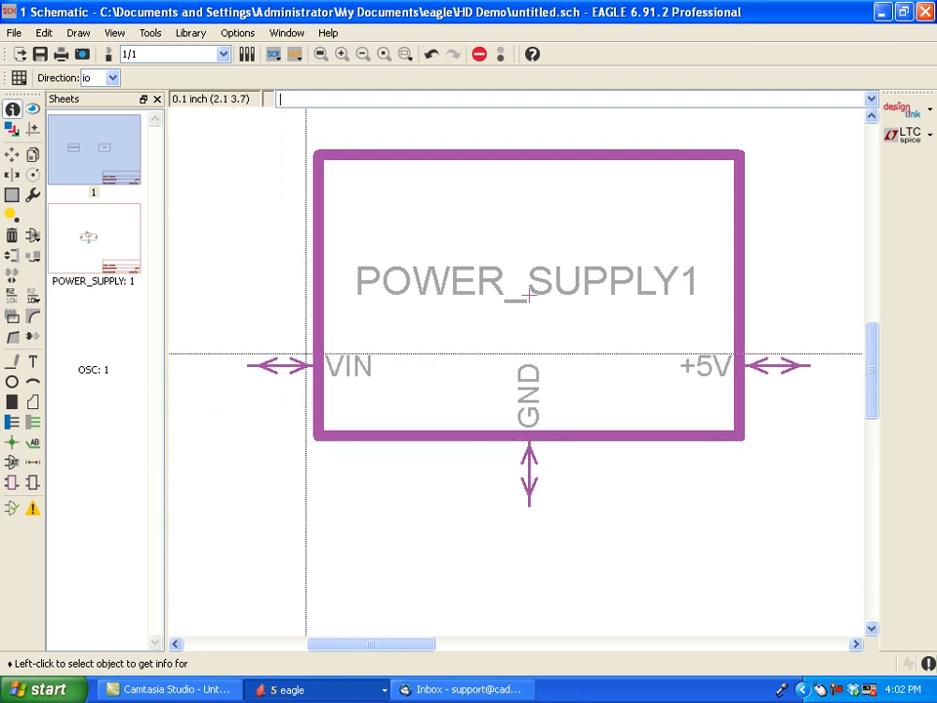
{"action": "left_click", "coordinate": [328, 365]}
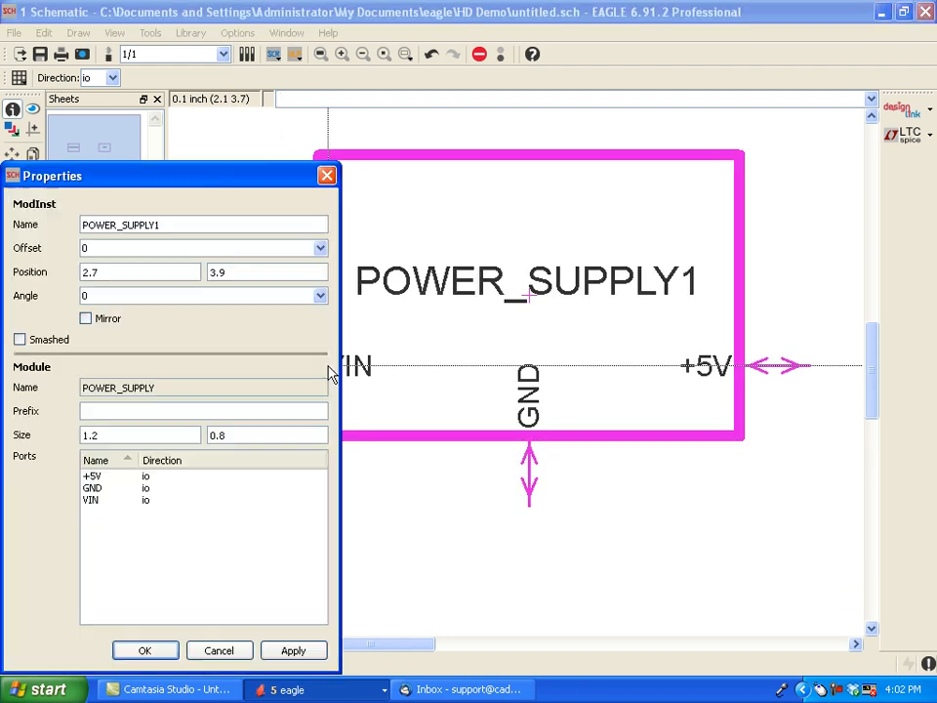
{"action": "left_click", "coordinate": [218, 651]}
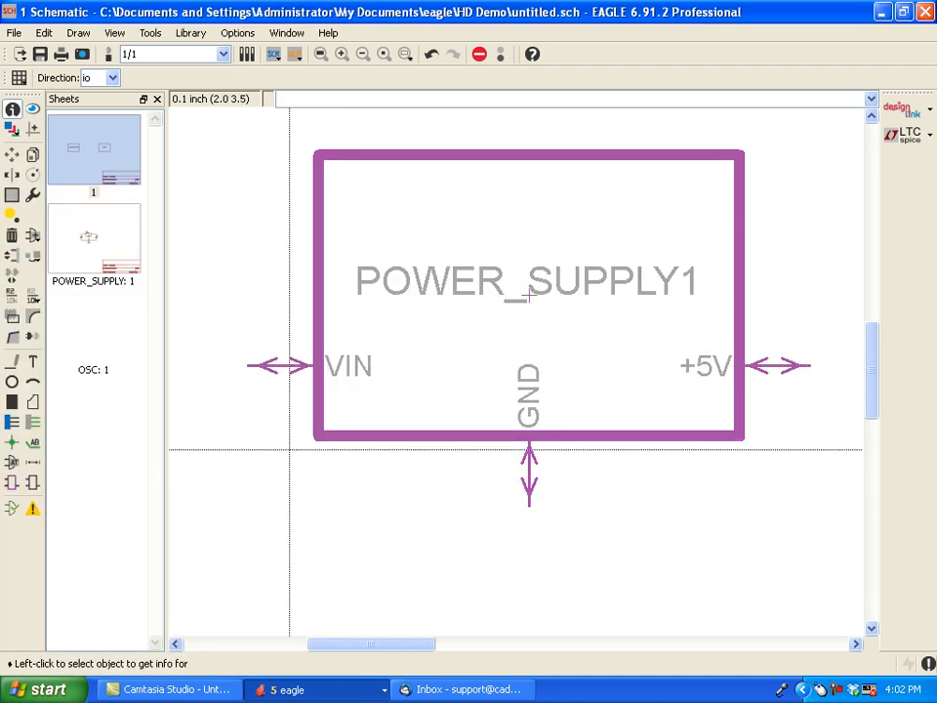
- Set the direction of the POWER_SUPPLY1 module's VIN port to in
{"action": "left_click", "coordinate": [283, 370]}
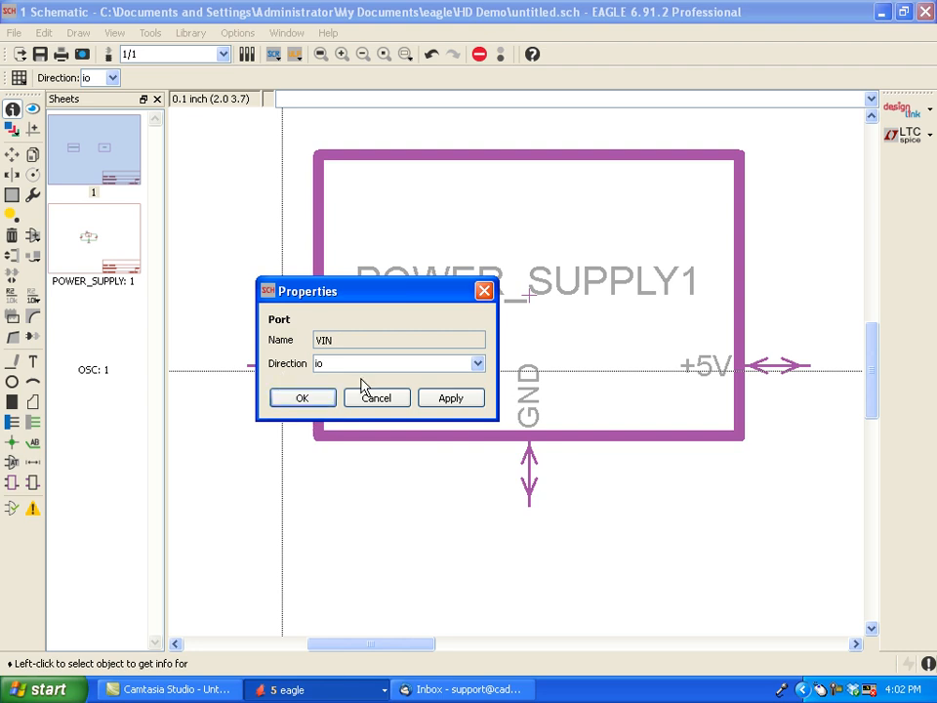
{"action": "left_click", "coordinate": [478, 364]}
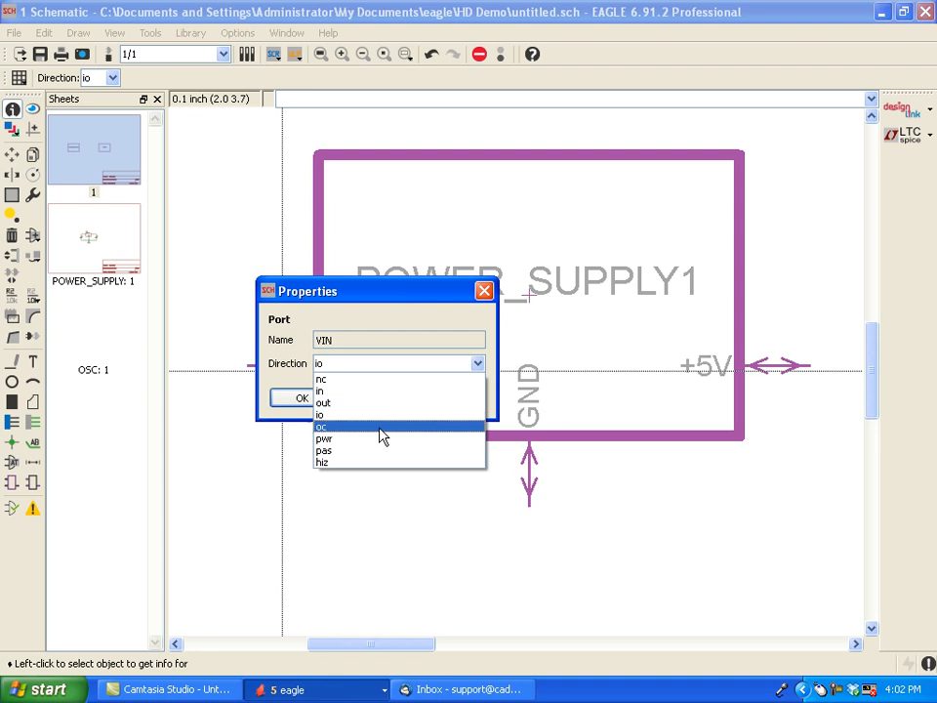
{"action": "left_click", "coordinate": [349, 390]}
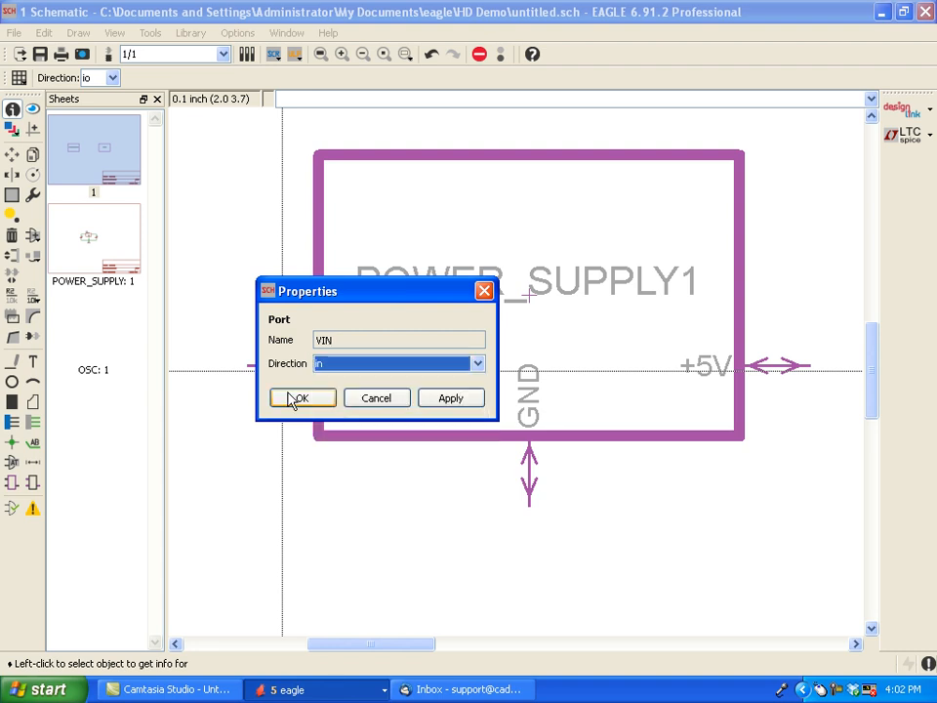
{"action": "left_click", "coordinate": [296, 399]}
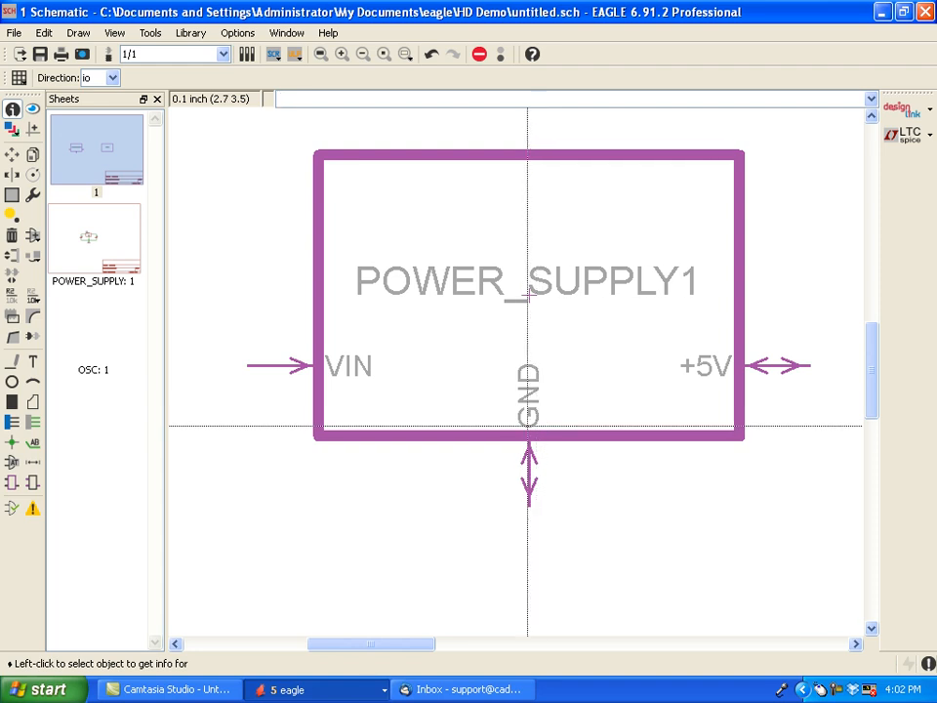
- Set the direction of the POWER_SUPPLY1 module's GND port to pwr
{"action": "left_click", "coordinate": [527, 425]}
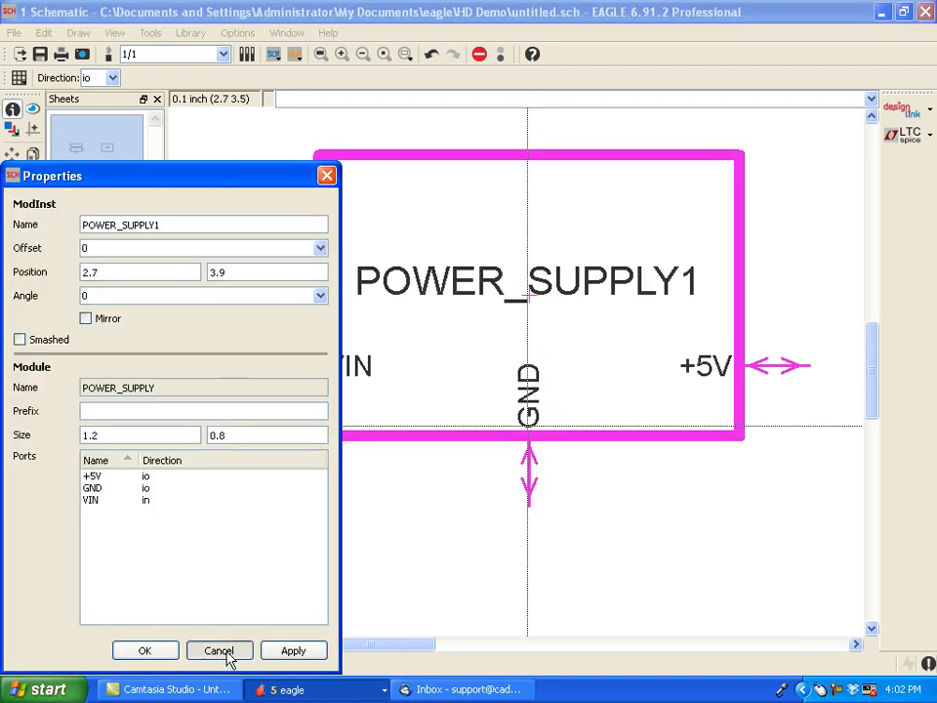
{"action": "left_click", "coordinate": [443, 560]}
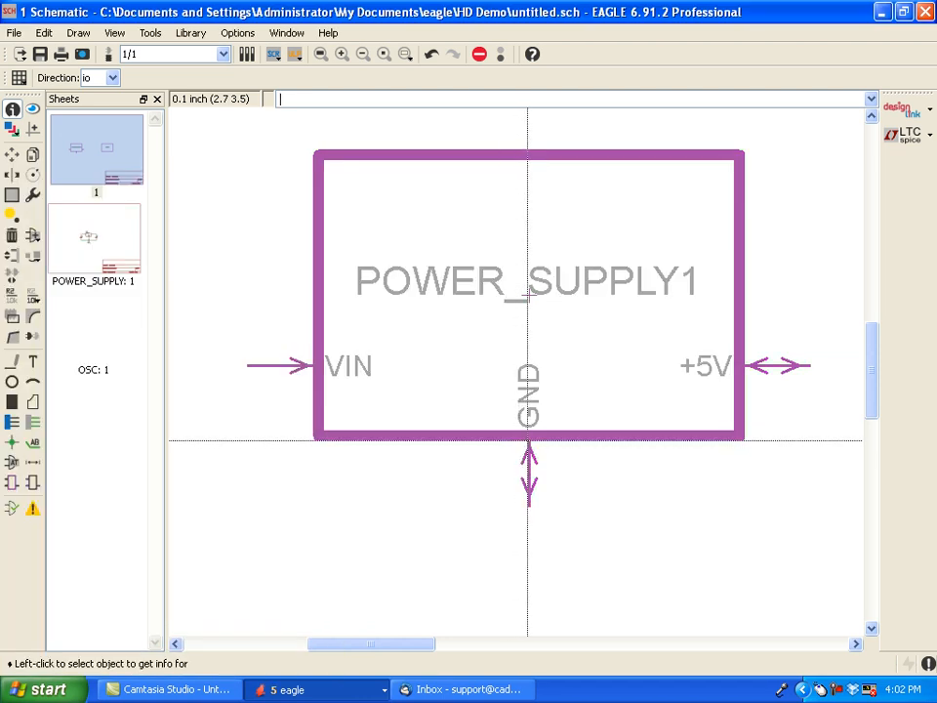
{"action": "left_click", "coordinate": [528, 438]}
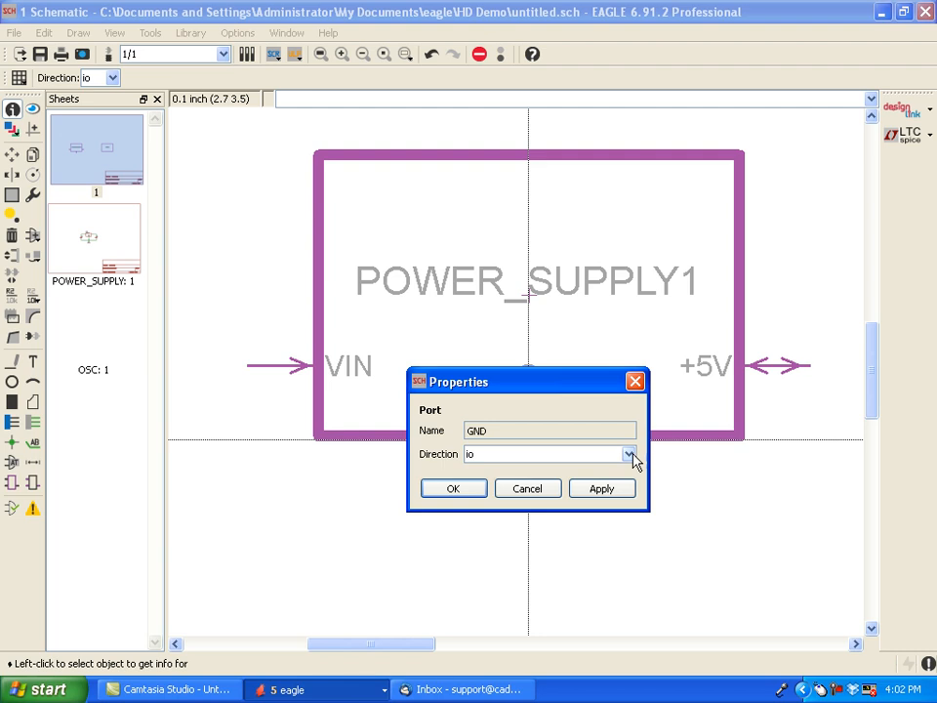
{"action": "left_click", "coordinate": [629, 454]}
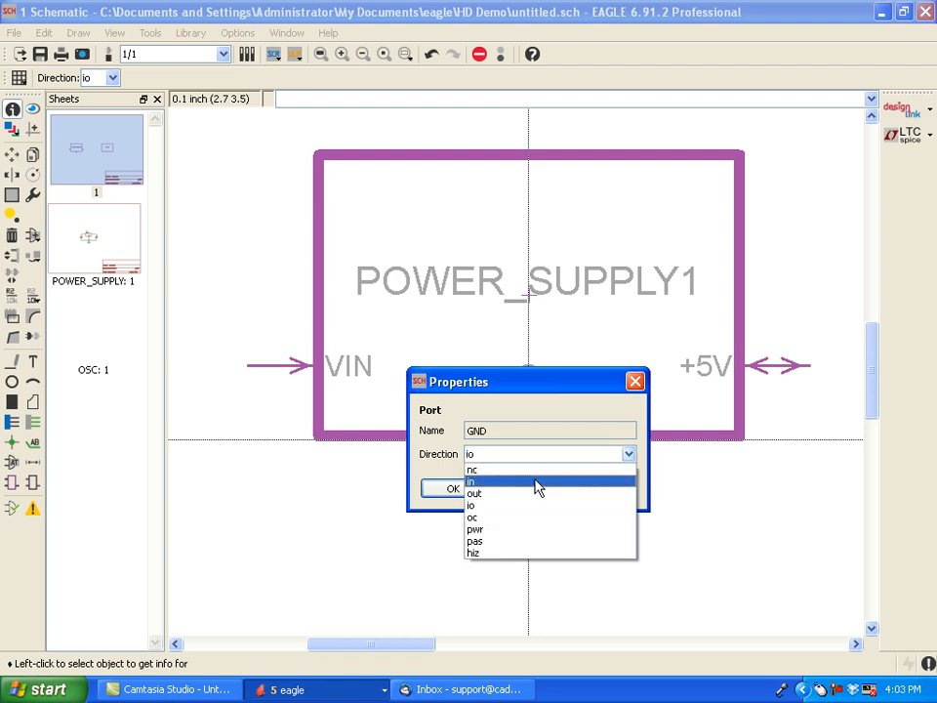
{"action": "left_click", "coordinate": [511, 530]}
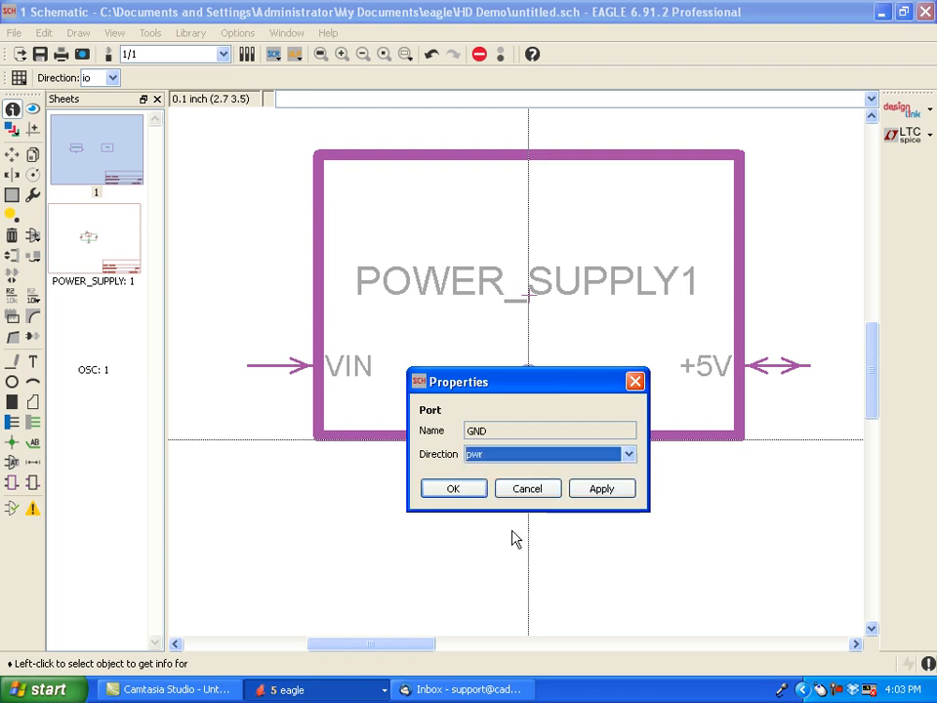
{"action": "left_click", "coordinate": [464, 492]}
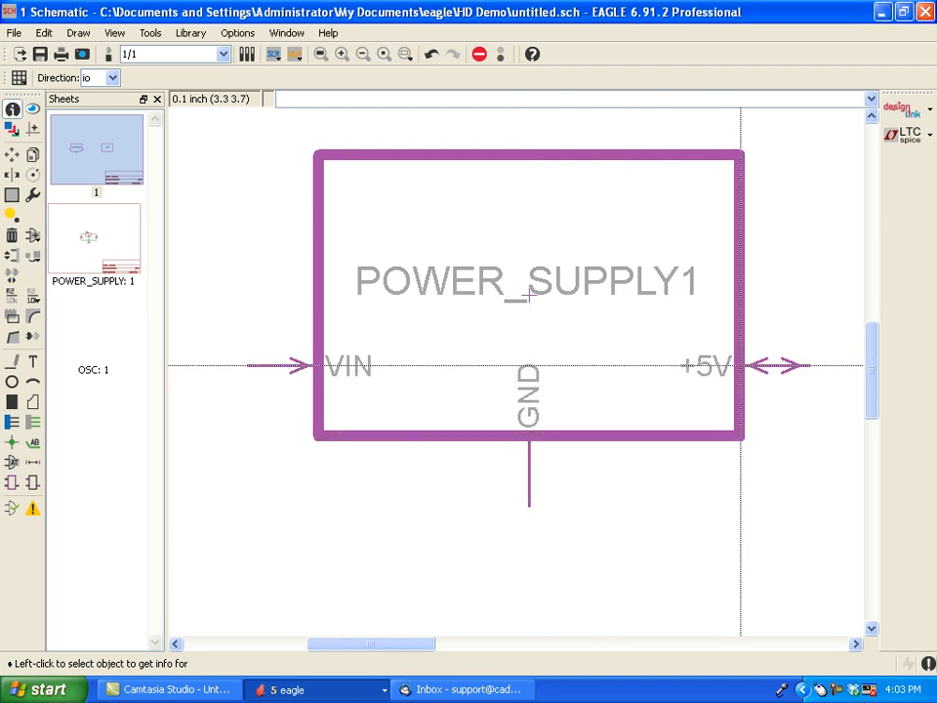
- Set the direction of the POWER_SUPPLY1 module's +5V port to pwr
{"action": "left_click", "coordinate": [739, 366]}
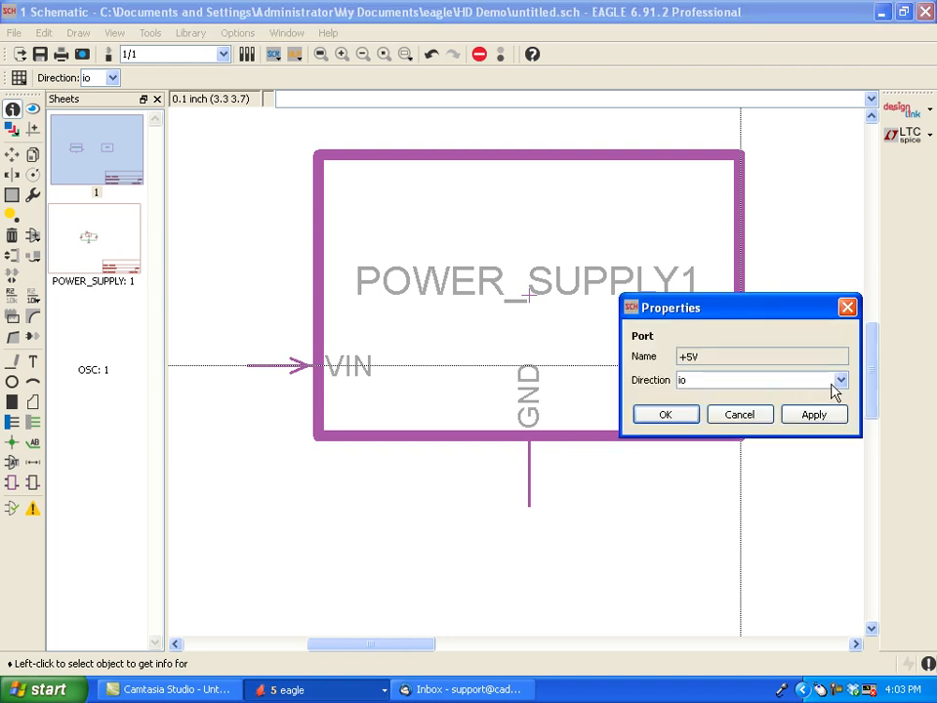
{"action": "left_click", "coordinate": [841, 383]}
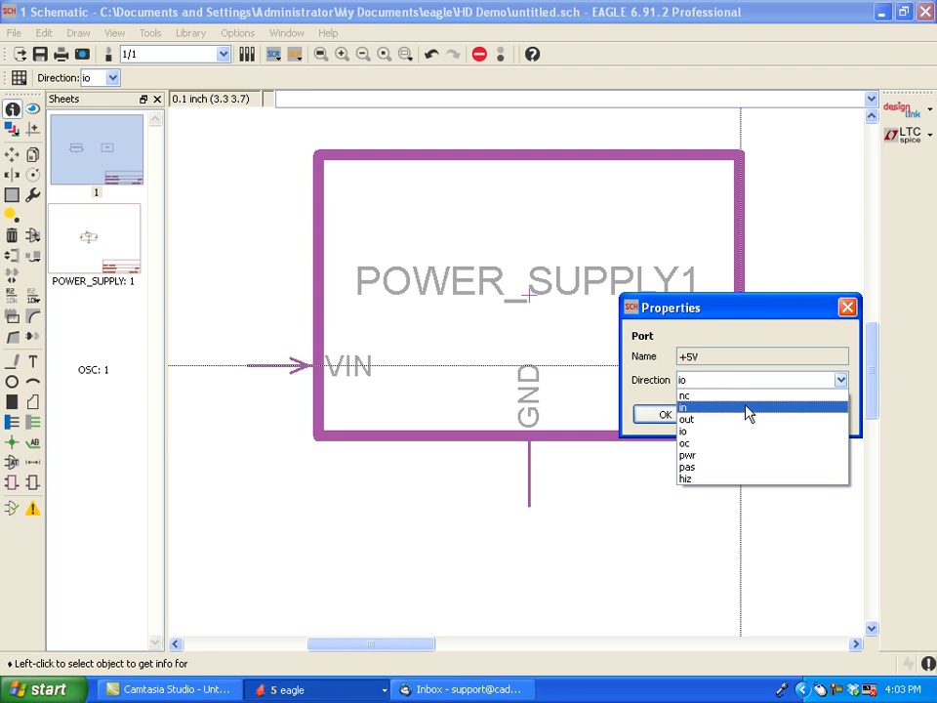
{"action": "left_click", "coordinate": [727, 455]}
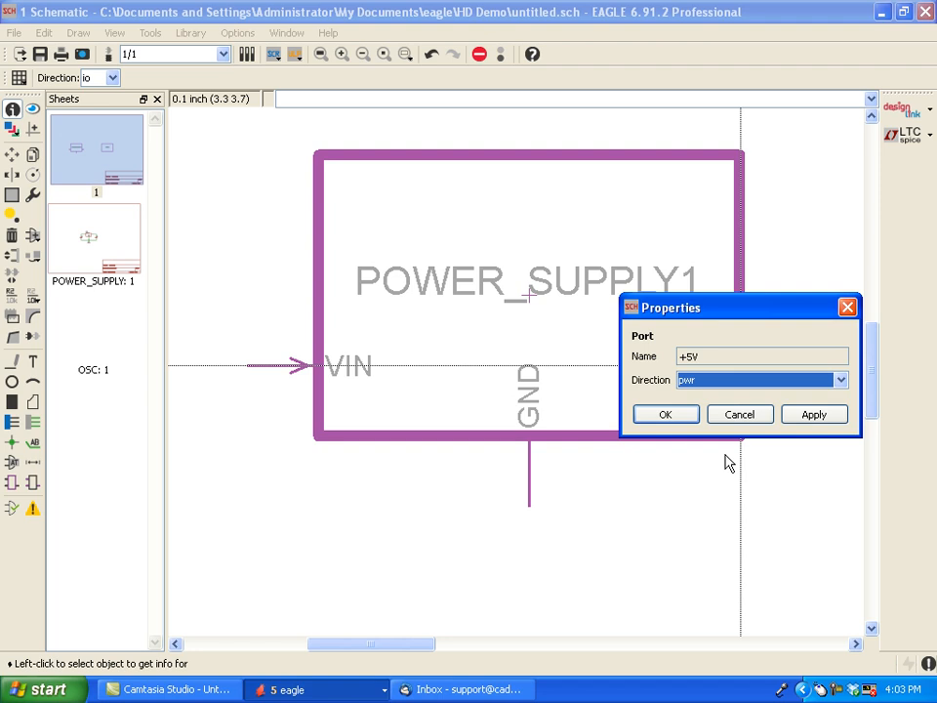
{"action": "left_click", "coordinate": [653, 416]}
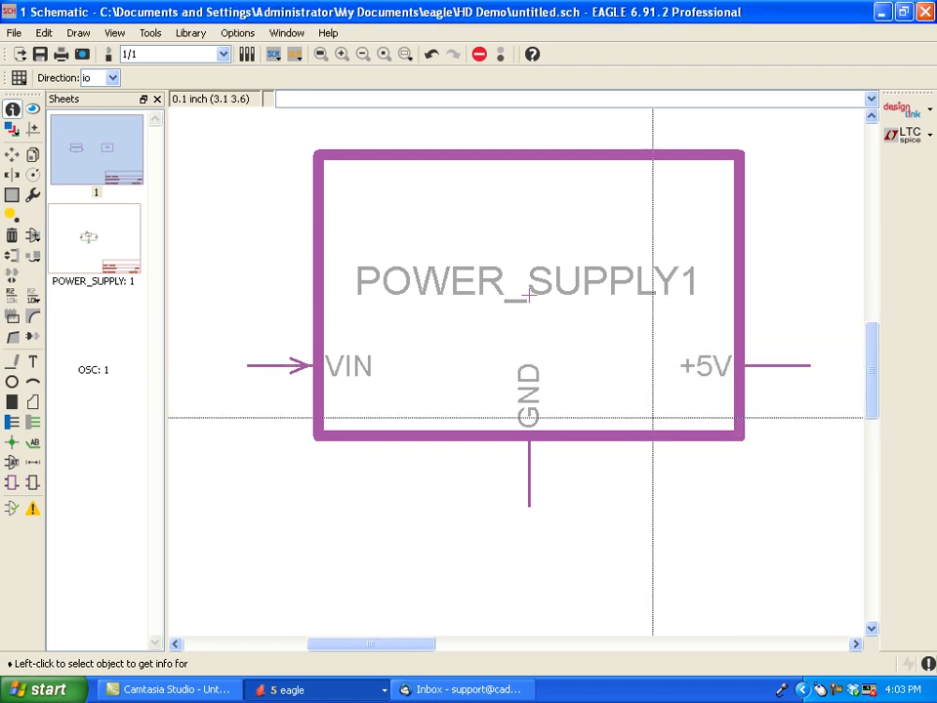
- Compare the POWER_SUPPLY1 block on main sheet 1 with its module circuit, ending on the POWER_SUPPLY sheet
{"action": "scroll", "coordinate": [601, 336], "scroll_direction": "down", "scroll_amount": 3}
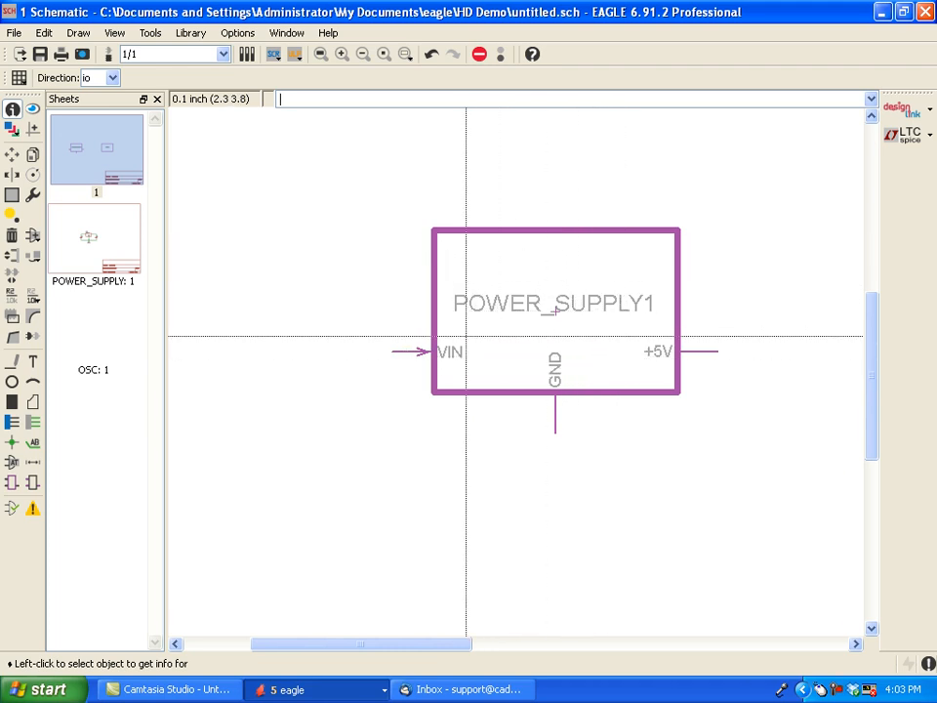
{"action": "left_click", "coordinate": [84, 244]}
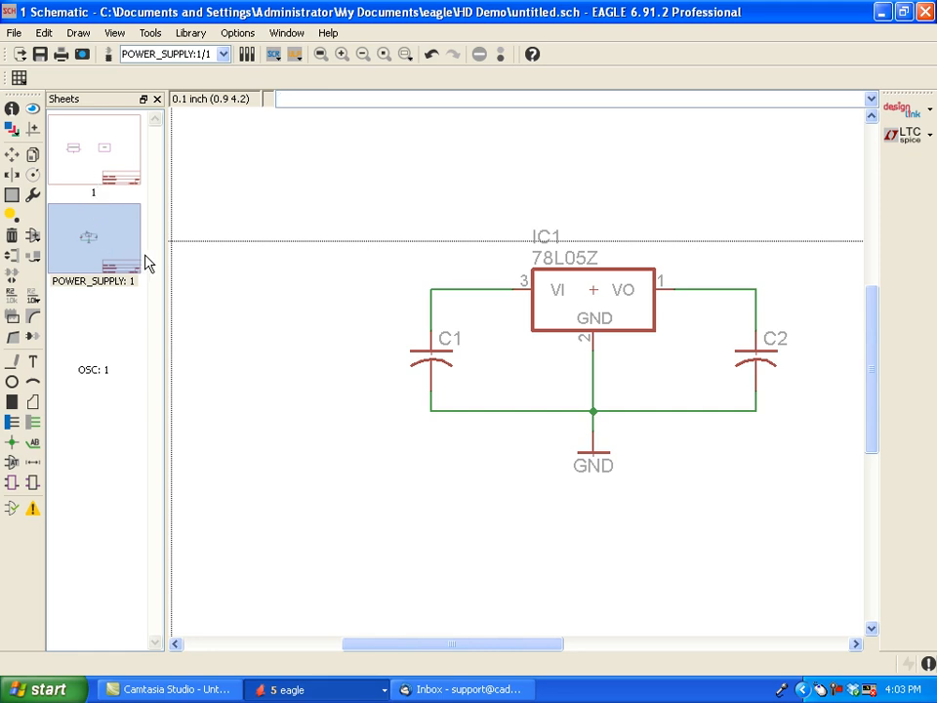
{"action": "left_click", "coordinate": [97, 151]}
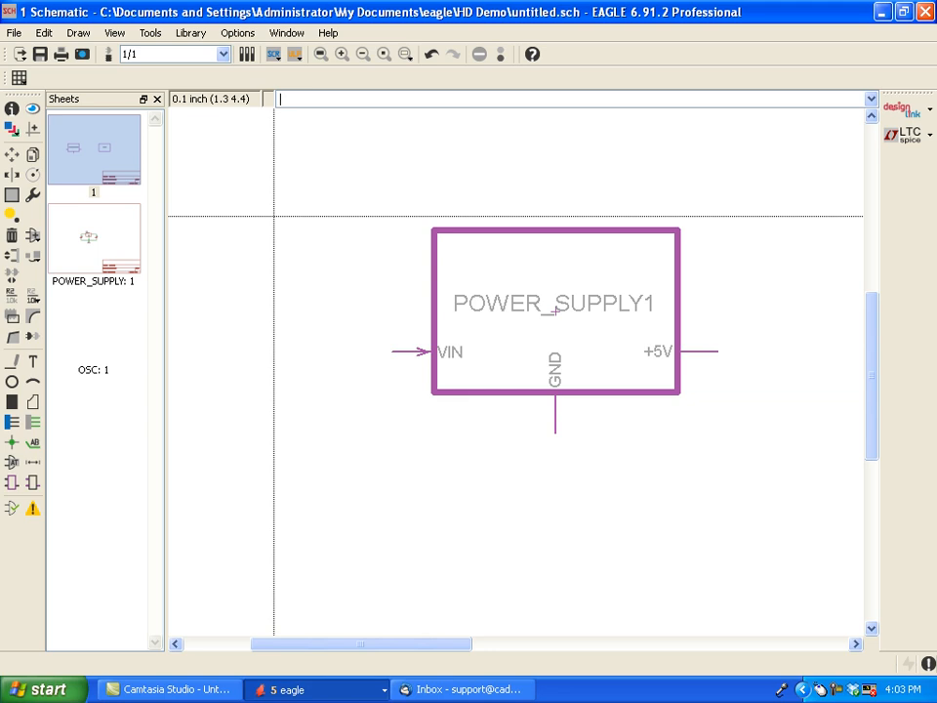
{"action": "left_click", "coordinate": [88, 251]}
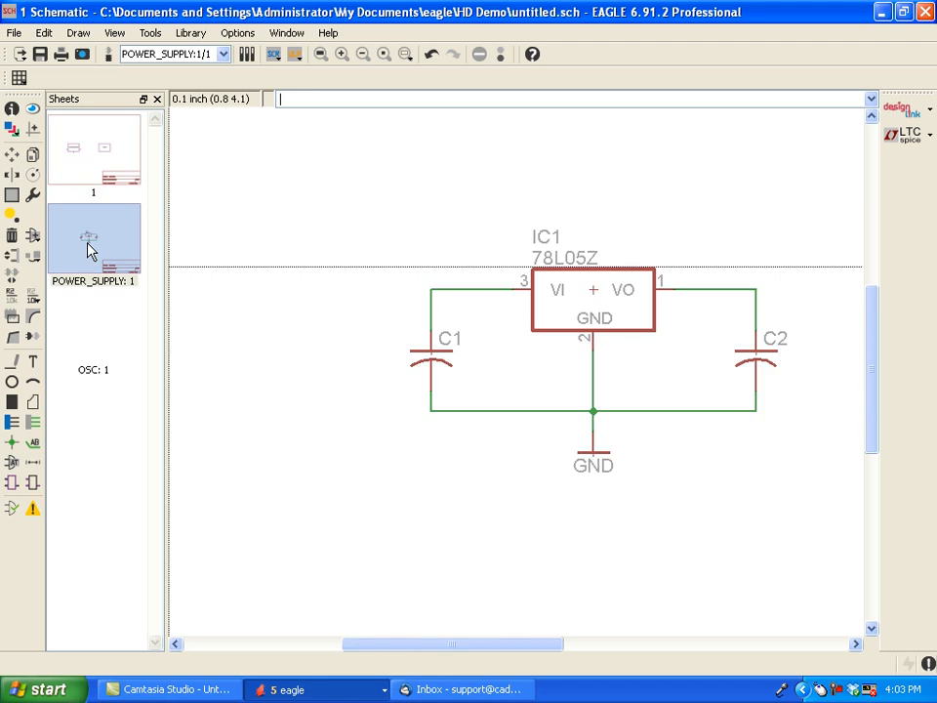
- Add a LETTER_L frame from the frames library to the OSC module sheet, with its lower-left corner at the origin
{"action": "left_click", "coordinate": [103, 339]}
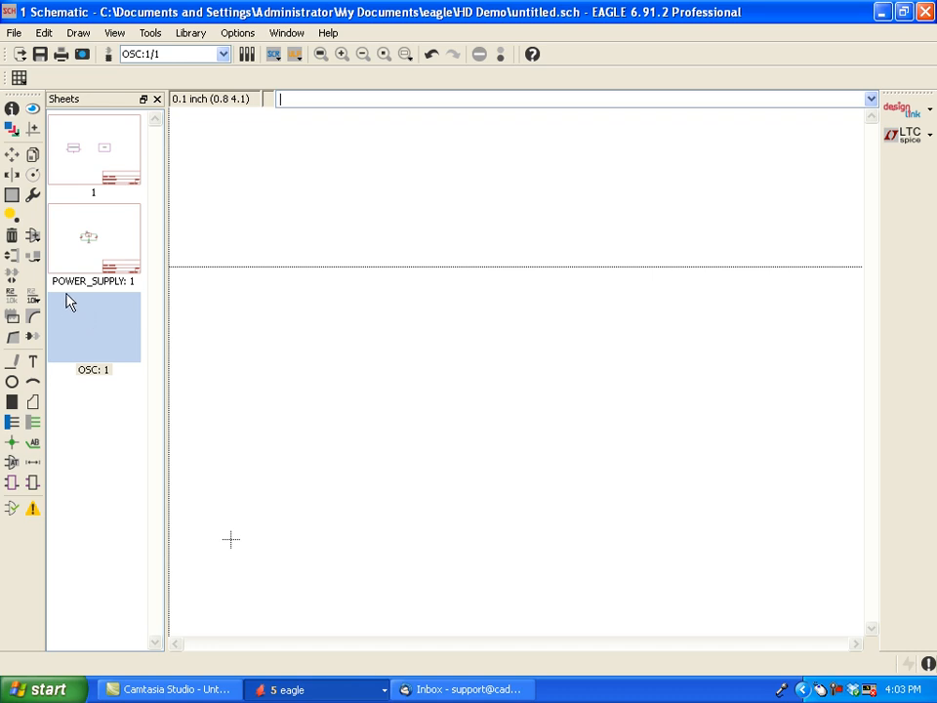
{"action": "left_click", "coordinate": [32, 238]}
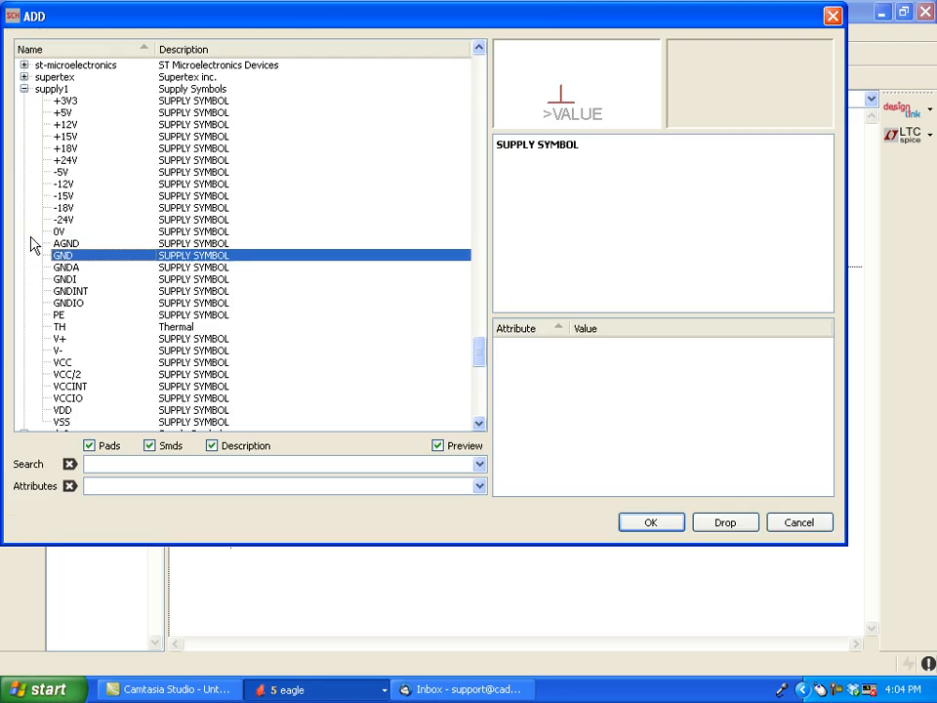
{"action": "left_click", "coordinate": [23, 88]}
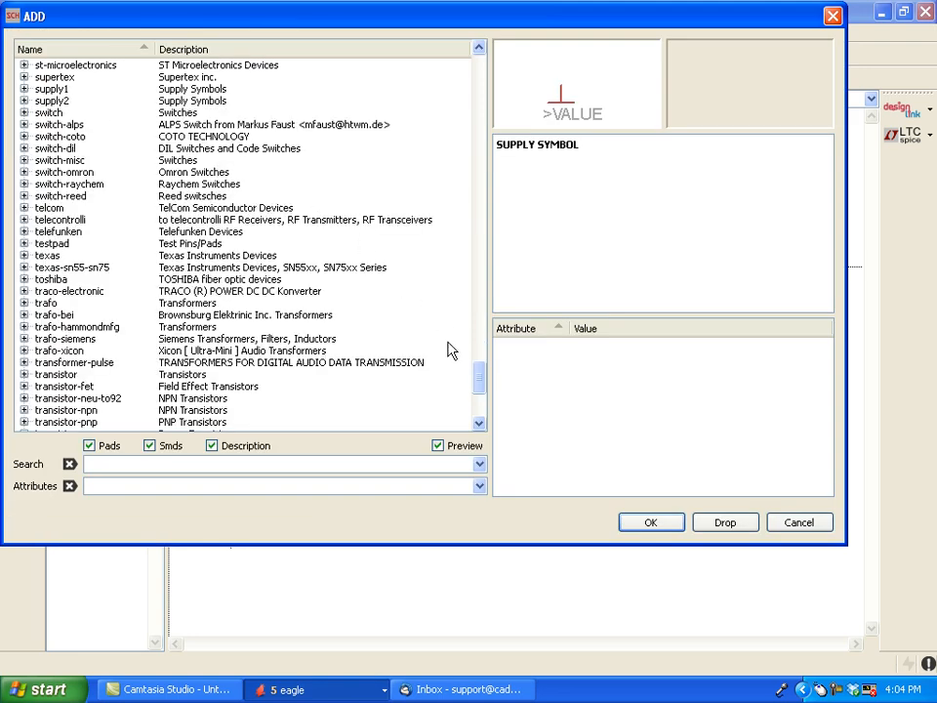
{"action": "left_click_drag", "start_coordinate": [480, 388], "coordinate": [478, 216]}
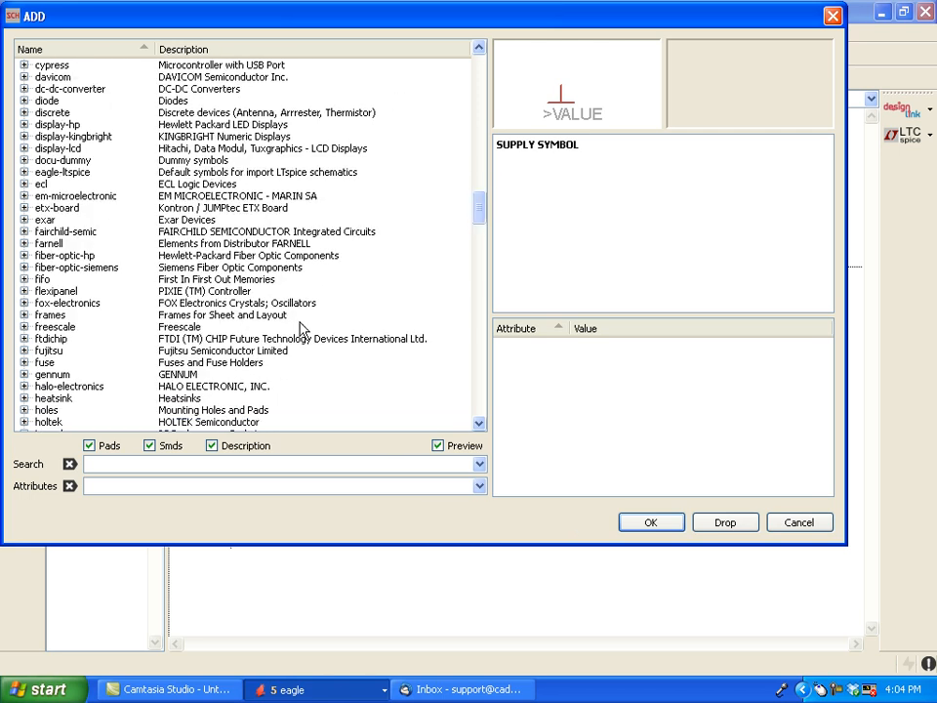
{"action": "left_click", "coordinate": [25, 315]}
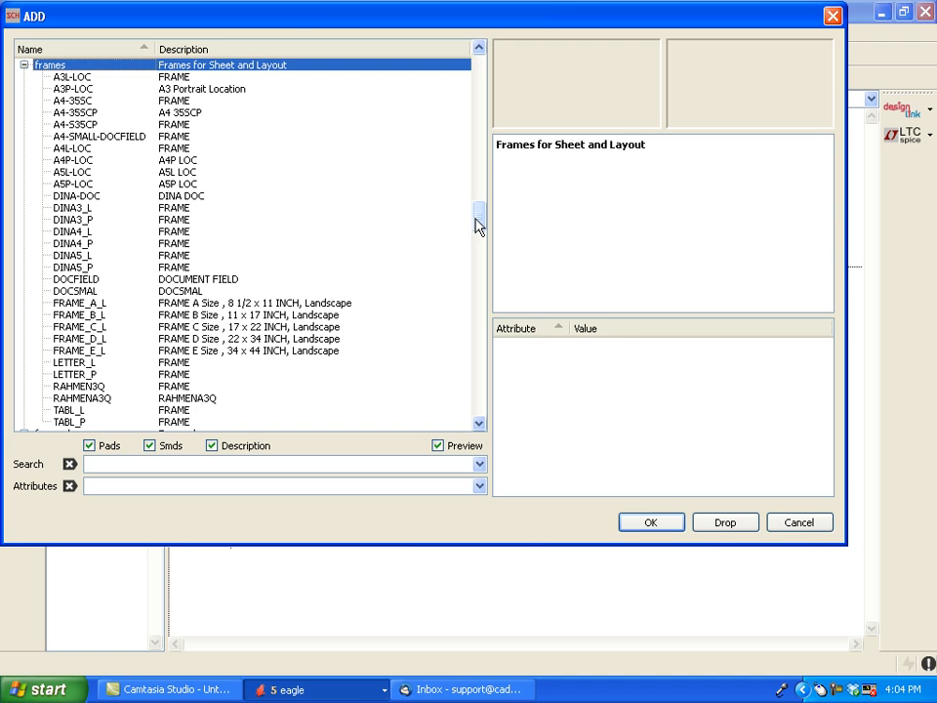
{"action": "left_click_drag", "start_coordinate": [477, 226], "coordinate": [478, 231]}
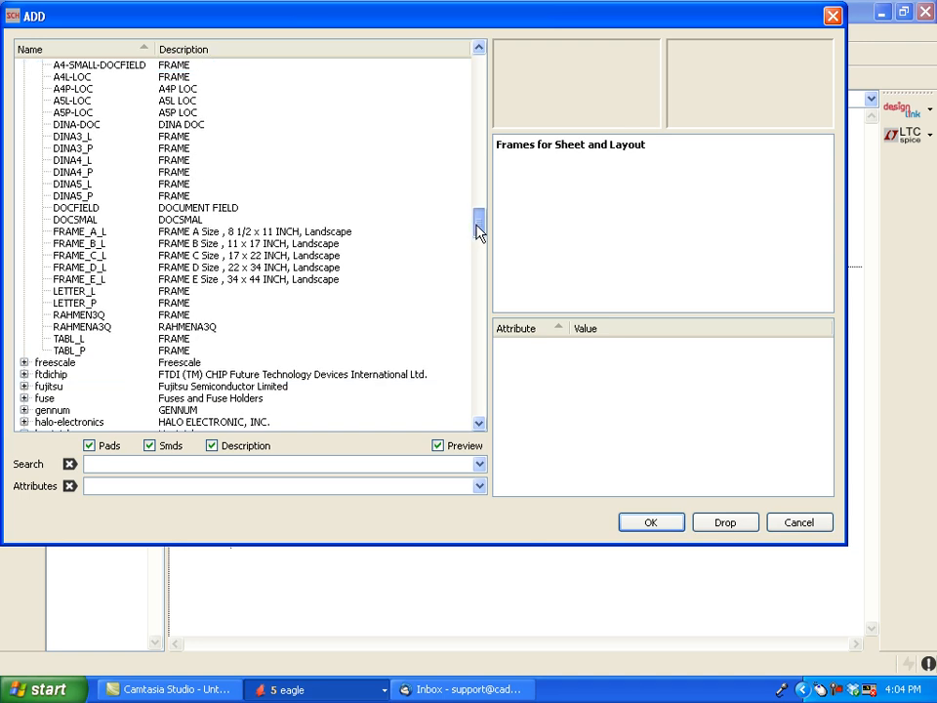
{"action": "left_click", "coordinate": [66, 291]}
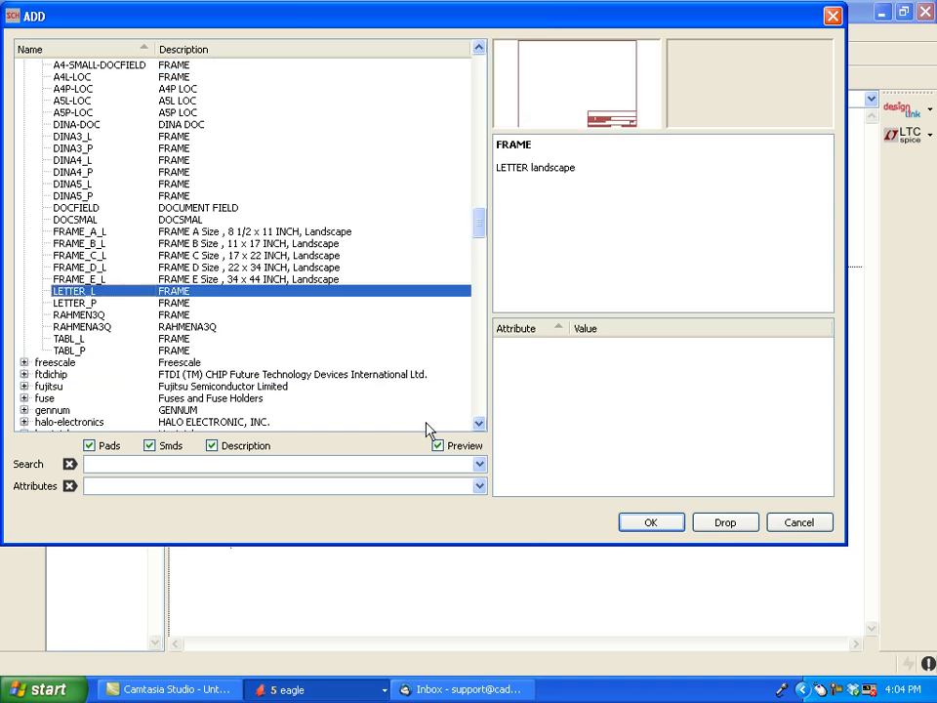
{"action": "left_click", "coordinate": [654, 523]}
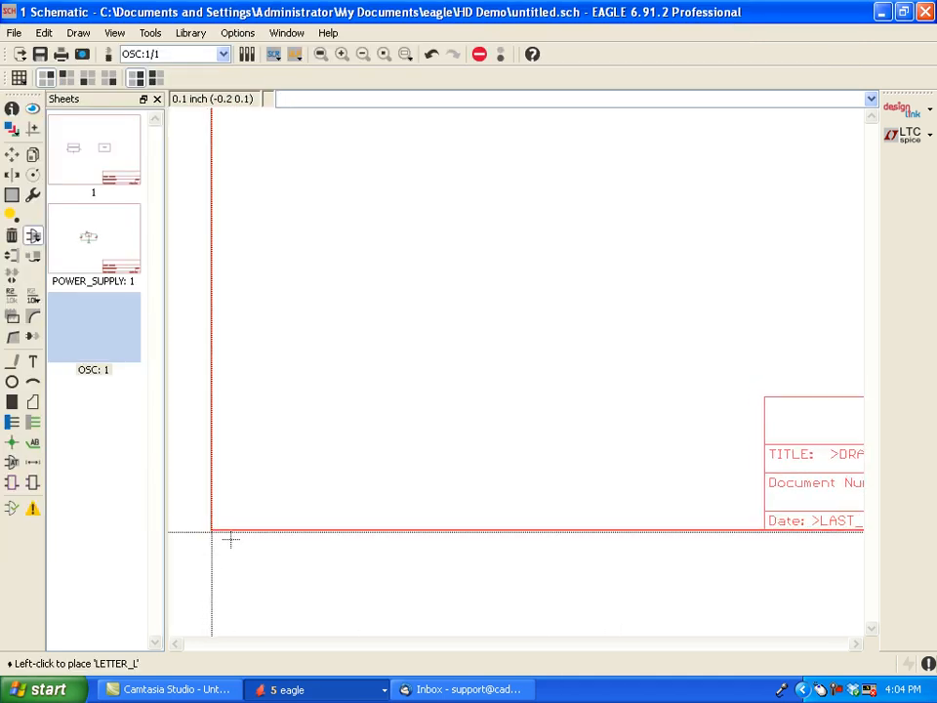
{"action": "left_click", "coordinate": [232, 537]}
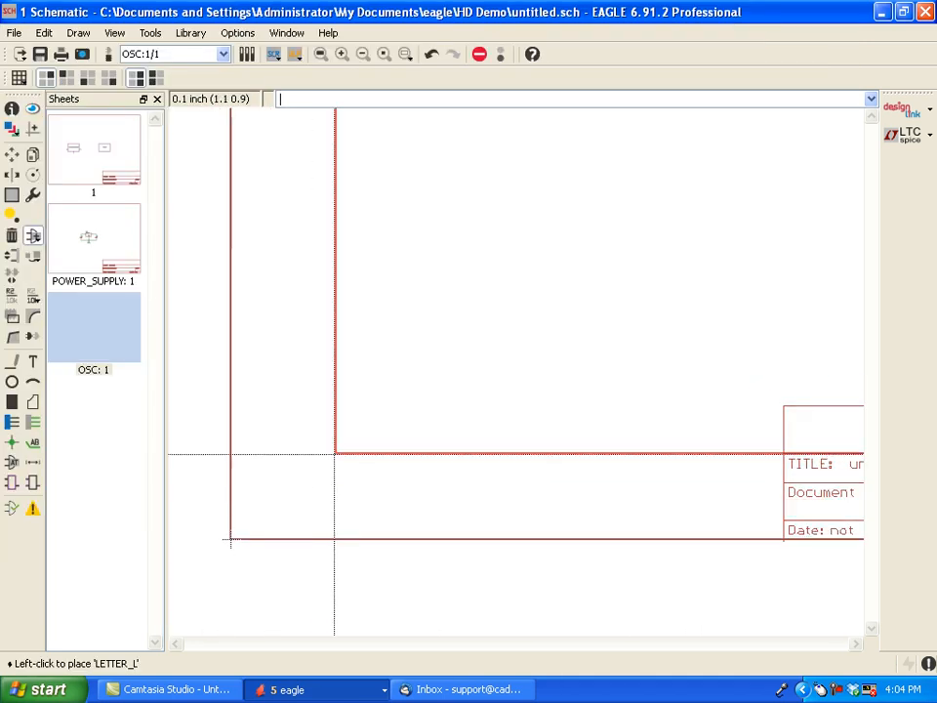
{"action": "key", "text": "Escape"}
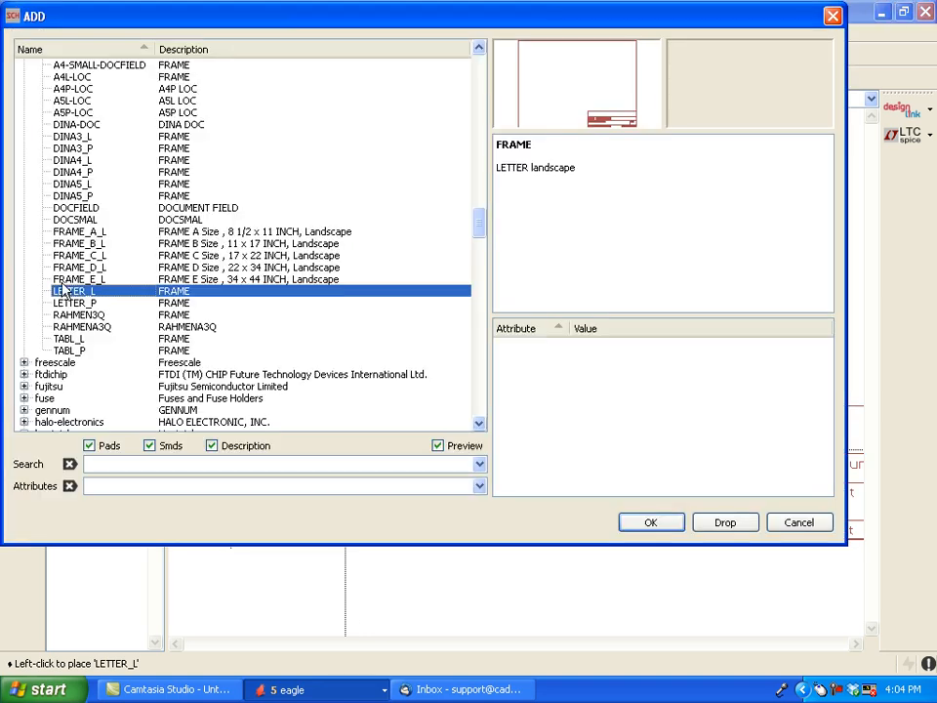
- Place an LM555D timer from the linear library inside the OSC frame at about (3.2 3.2)
{"action": "left_click_drag", "start_coordinate": [483, 234], "coordinate": [479, 198]}
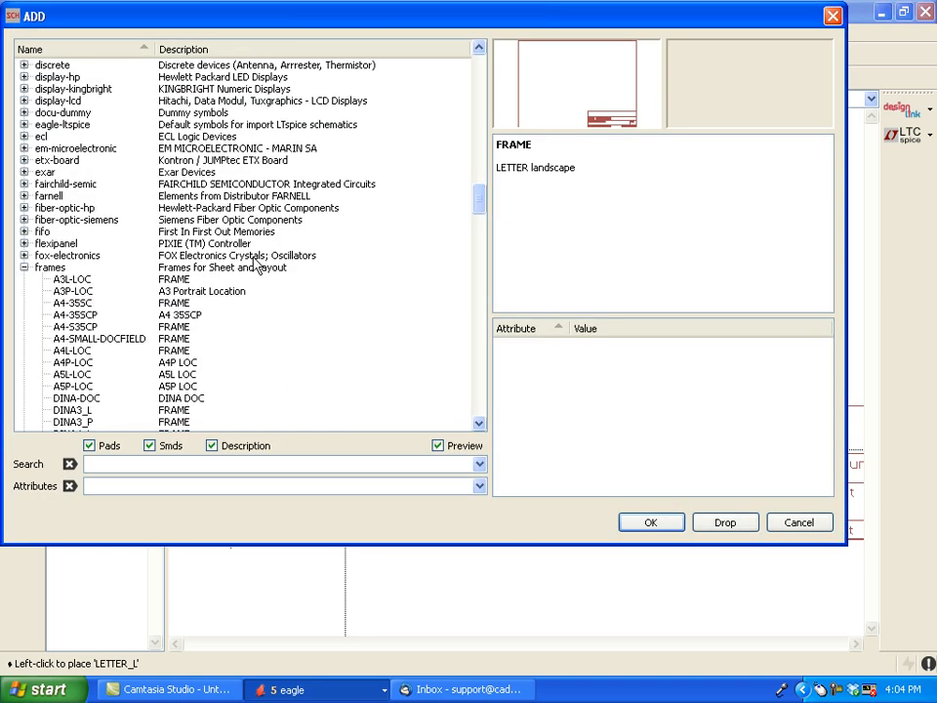
{"action": "left_click", "coordinate": [24, 267]}
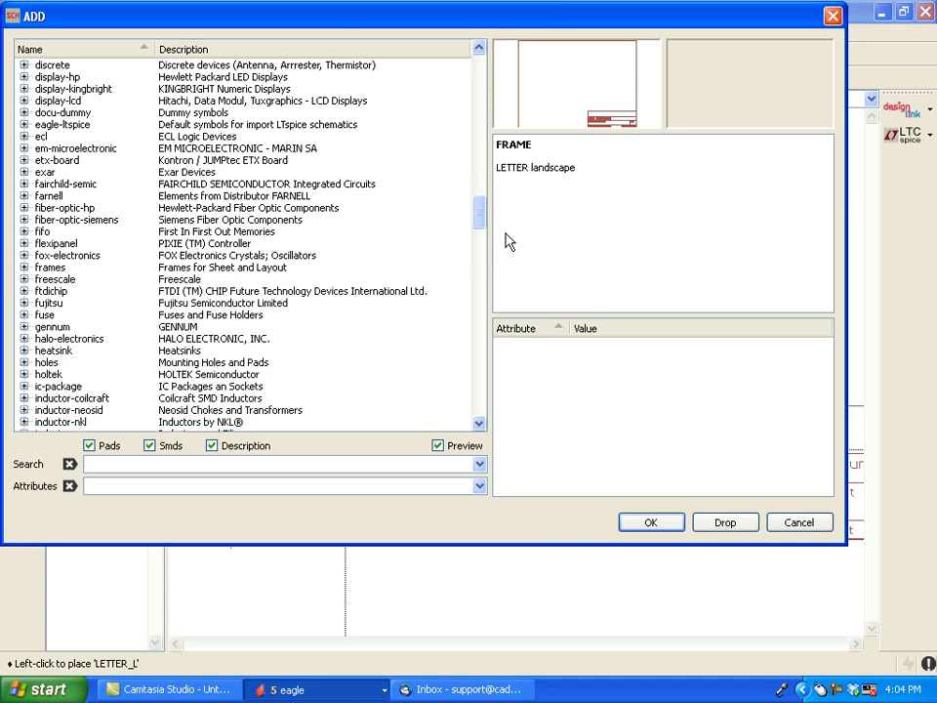
{"action": "left_click_drag", "start_coordinate": [482, 210], "coordinate": [471, 237]}
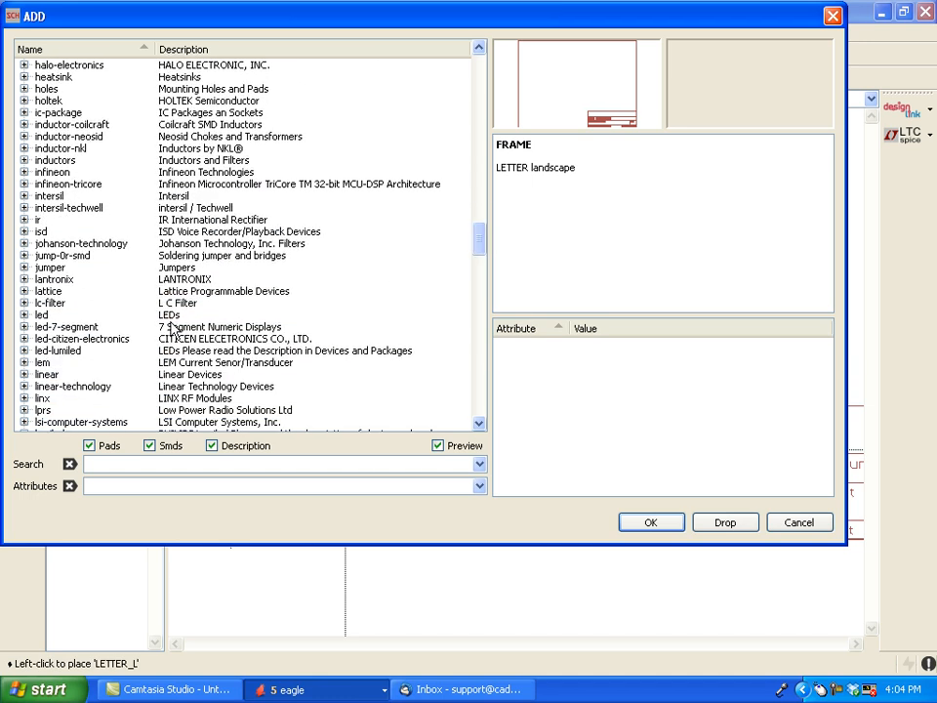
{"action": "left_click", "coordinate": [24, 374]}
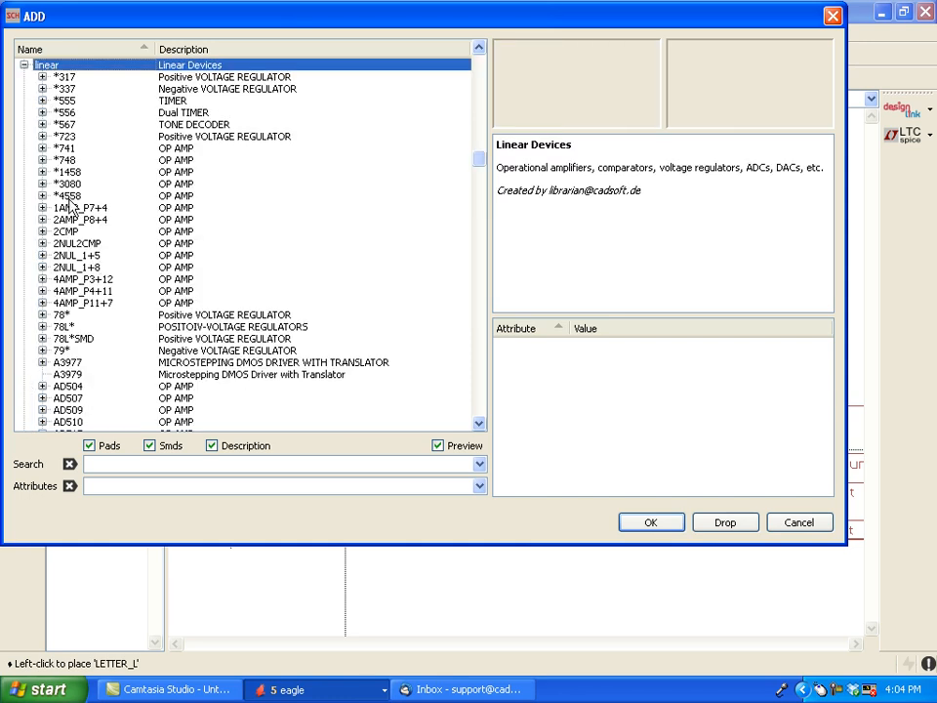
{"action": "left_click", "coordinate": [42, 101]}
{"action": "left_click", "coordinate": [42, 102]}
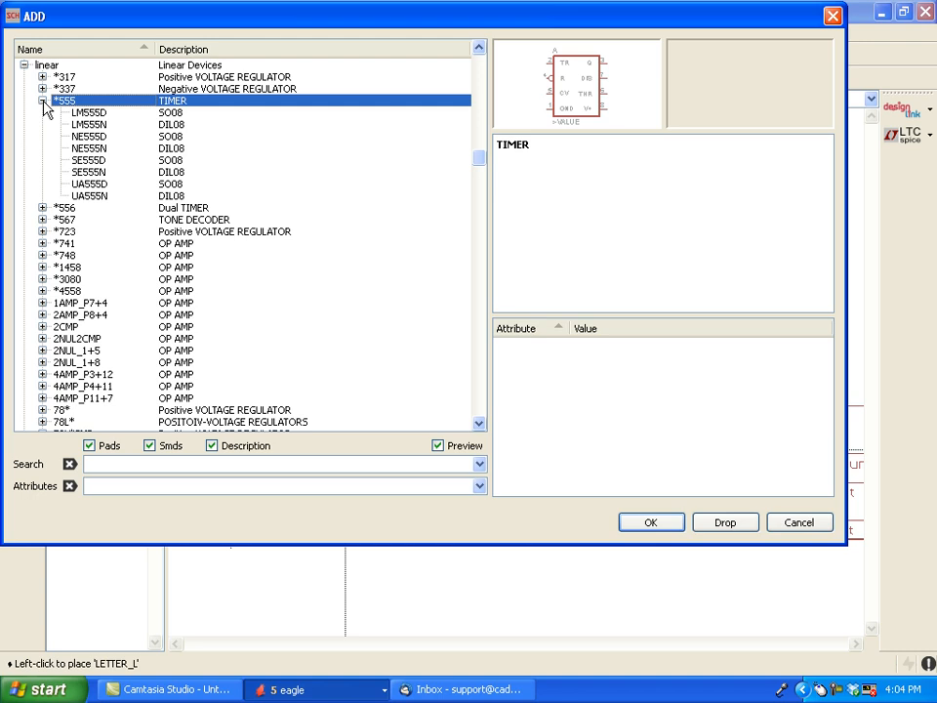
{"action": "left_click", "coordinate": [93, 113]}
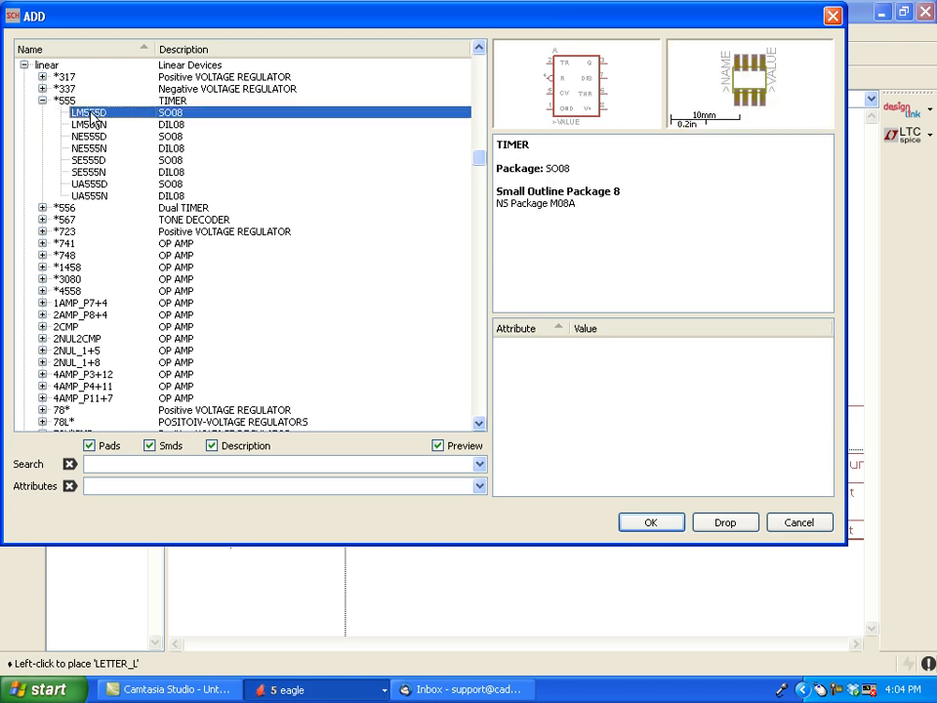
{"action": "left_click", "coordinate": [651, 523]}
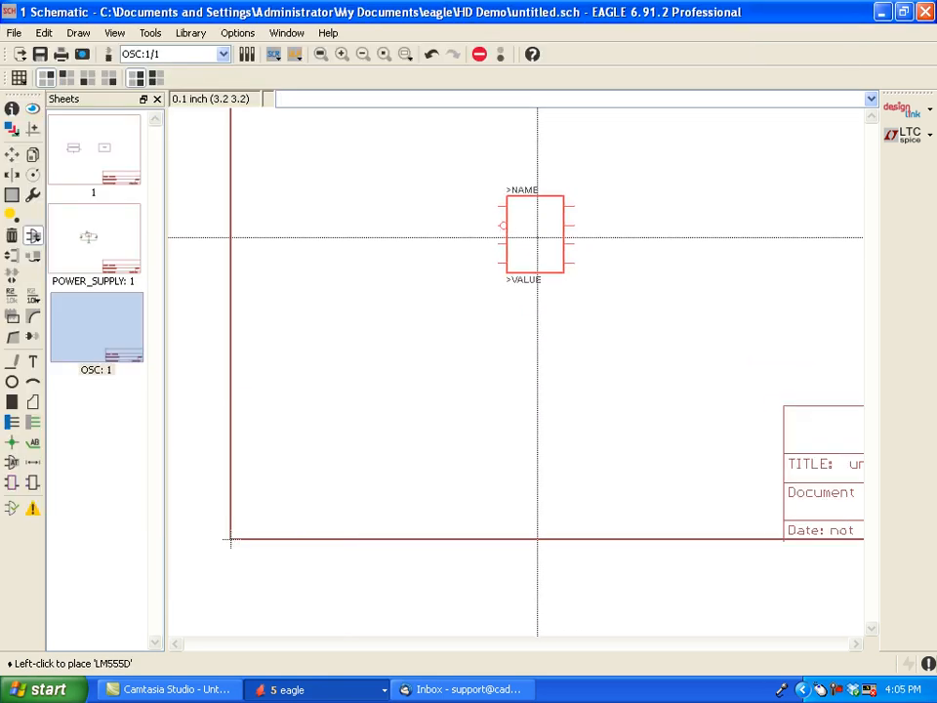
{"action": "left_click", "coordinate": [537, 237]}
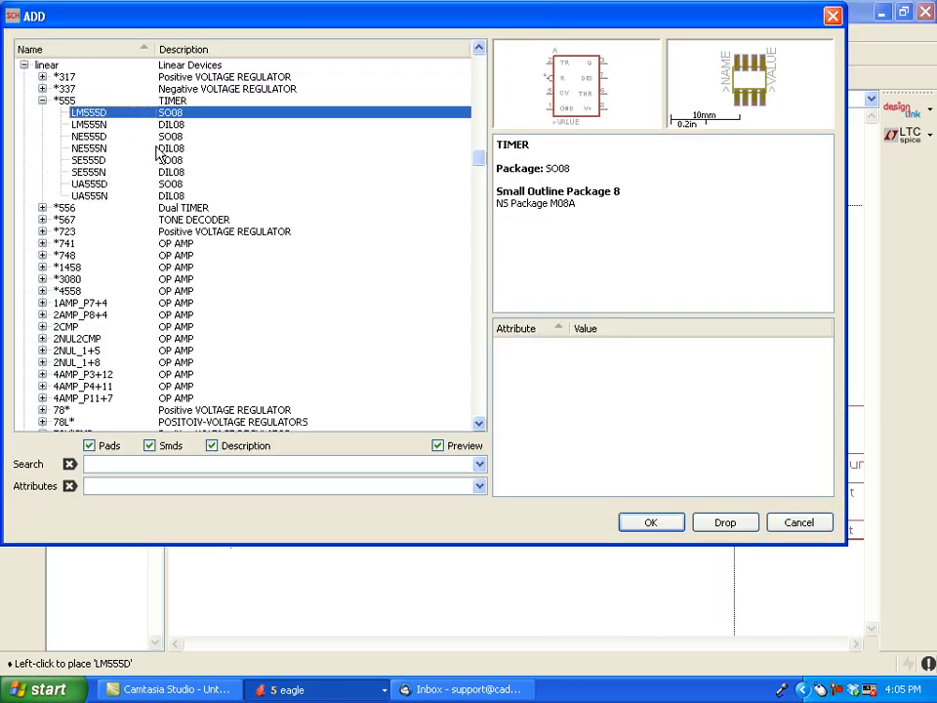
- Place three C-USC0805 capacitors from the rcl library in a horizontal row below the LM555D timer
{"action": "left_click", "coordinate": [42, 100]}
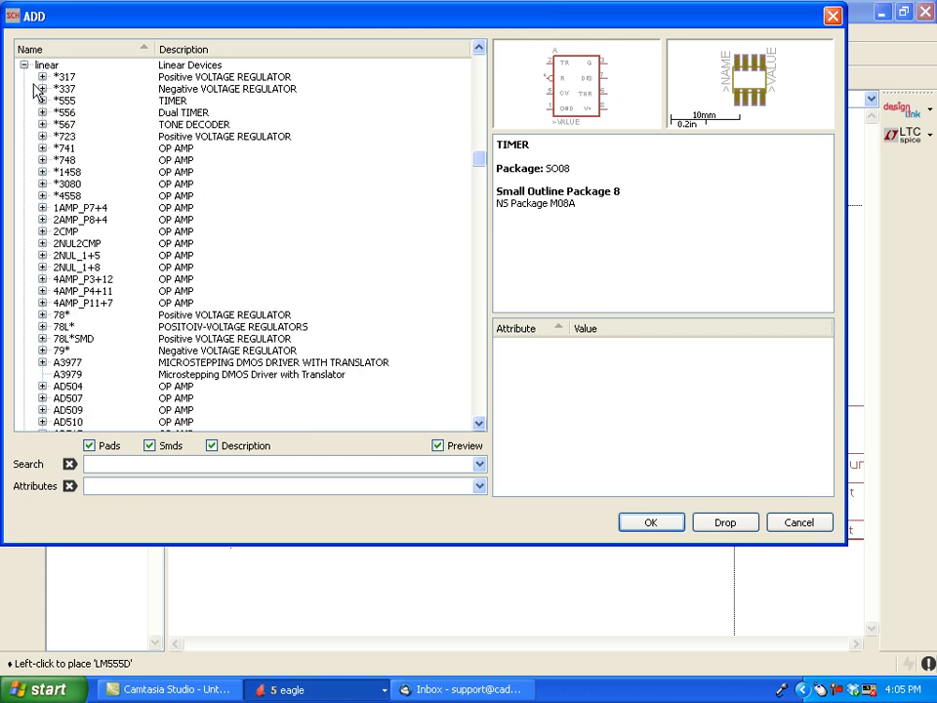
{"action": "left_click", "coordinate": [24, 64]}
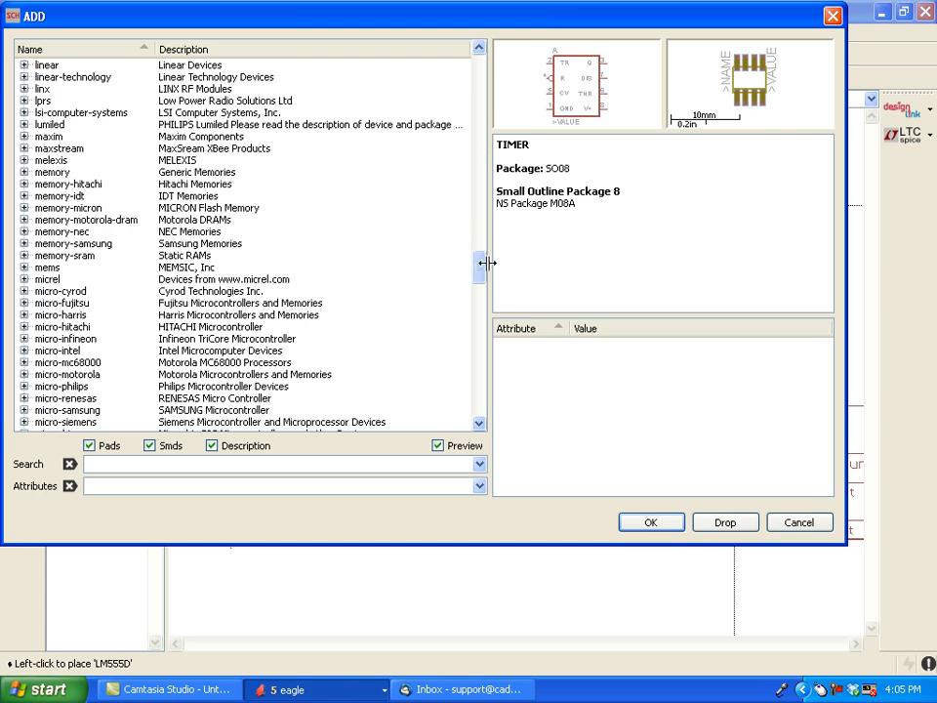
{"action": "left_click_drag", "start_coordinate": [479, 272], "coordinate": [464, 351]}
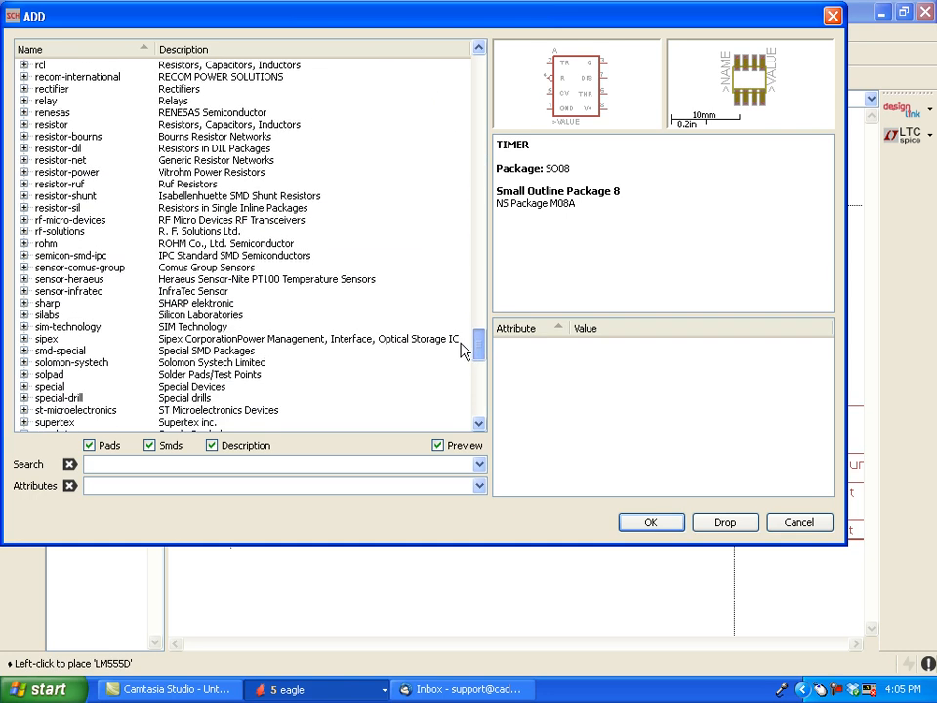
{"action": "left_click", "coordinate": [23, 64]}
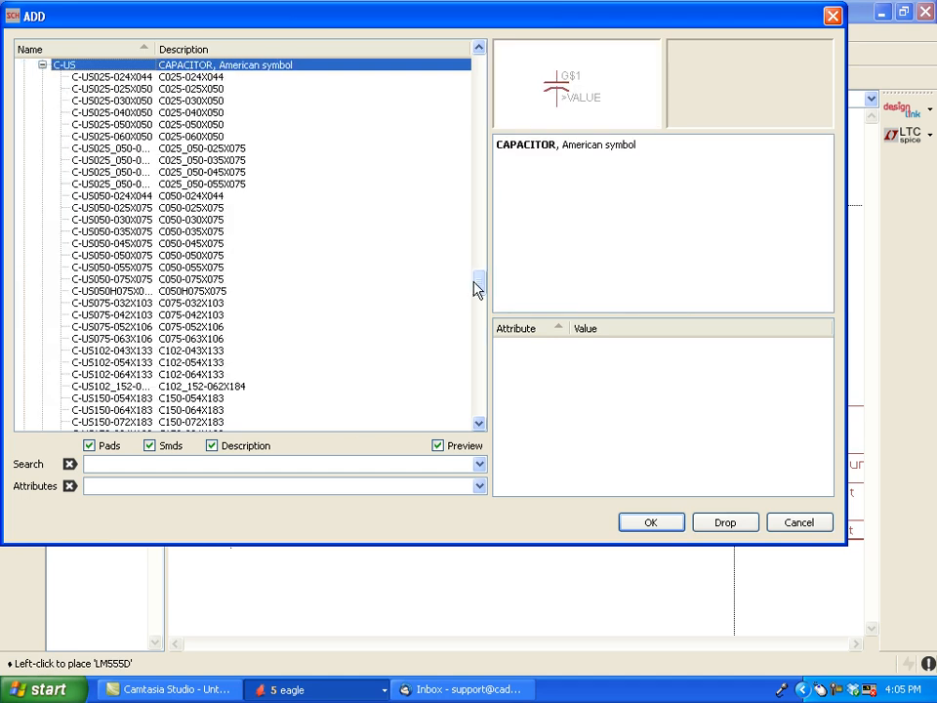
{"action": "left_click_drag", "start_coordinate": [480, 289], "coordinate": [480, 301]}
{"action": "left_click_drag", "start_coordinate": [478, 310], "coordinate": [472, 317]}
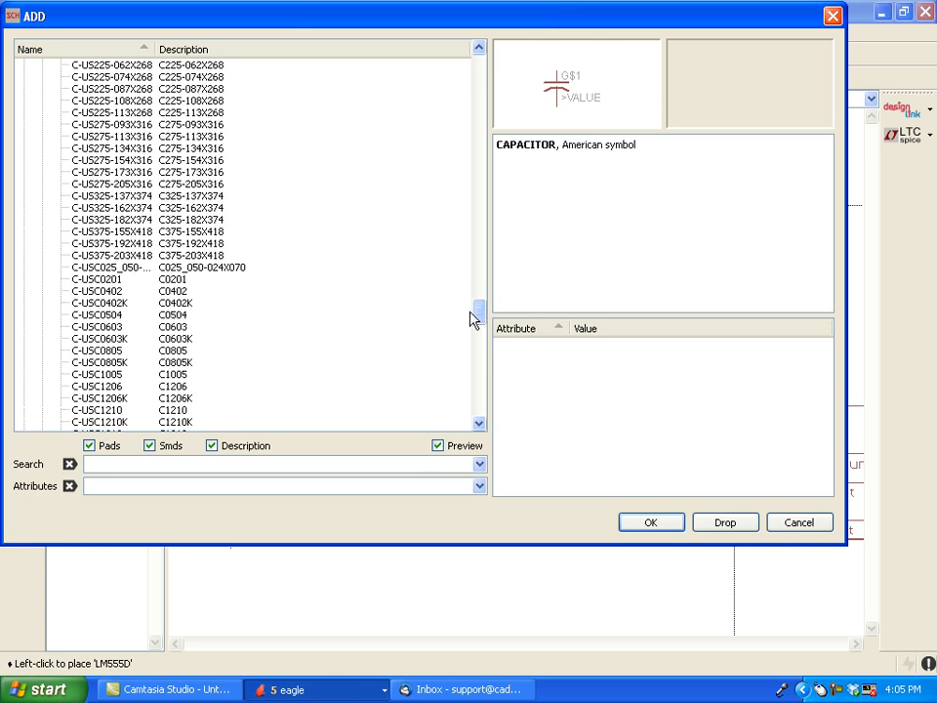
{"action": "left_click", "coordinate": [176, 351]}
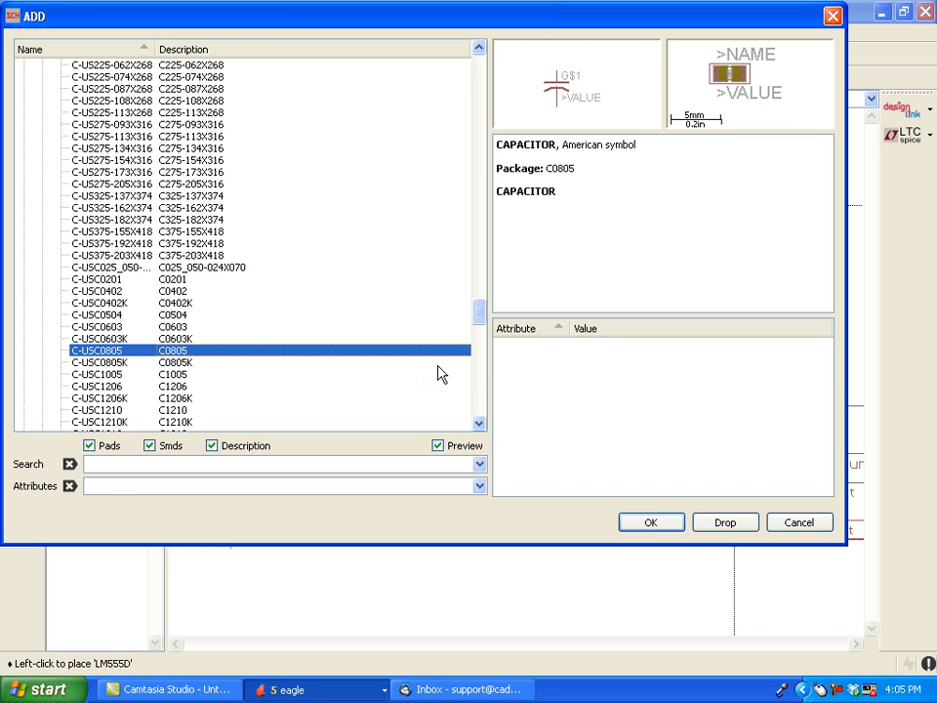
{"action": "left_click", "coordinate": [650, 525]}
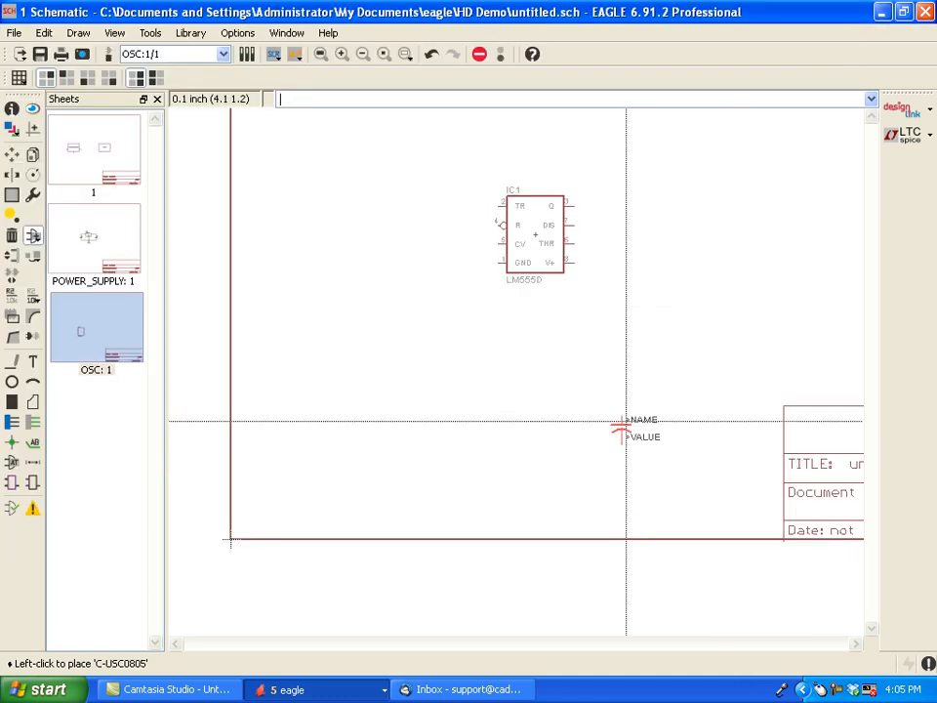
{"action": "left_click", "coordinate": [344, 416]}
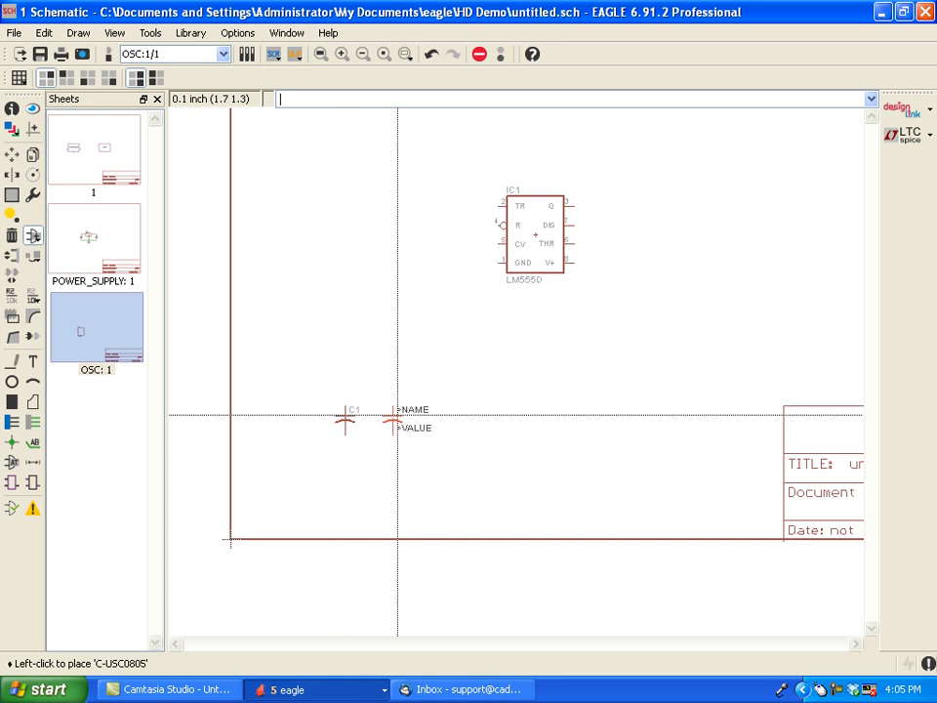
{"action": "left_click", "coordinate": [406, 418]}
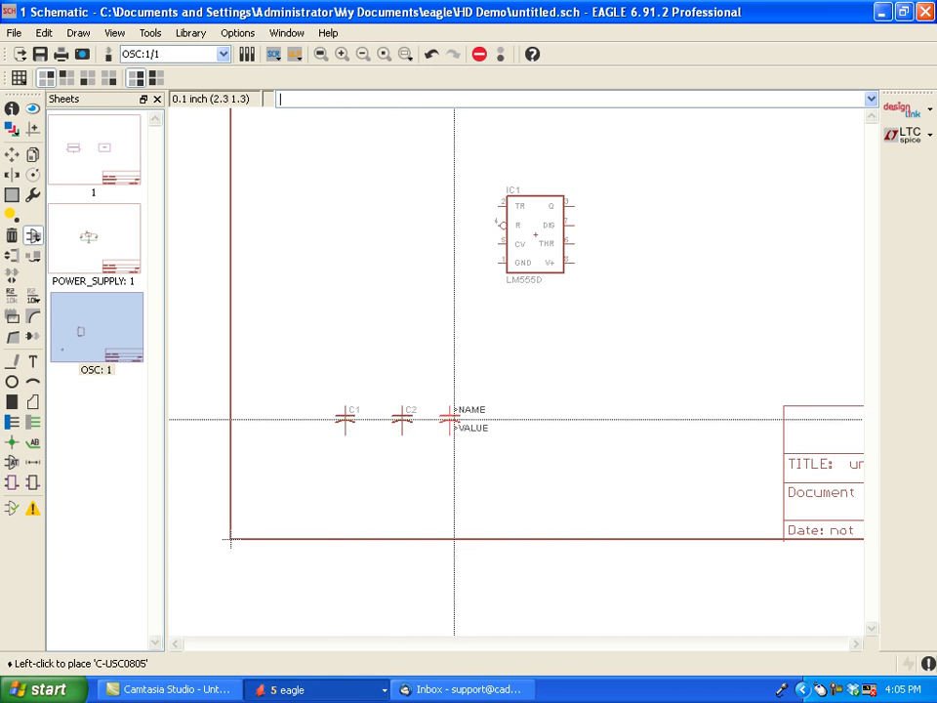
{"action": "left_click", "coordinate": [477, 419]}
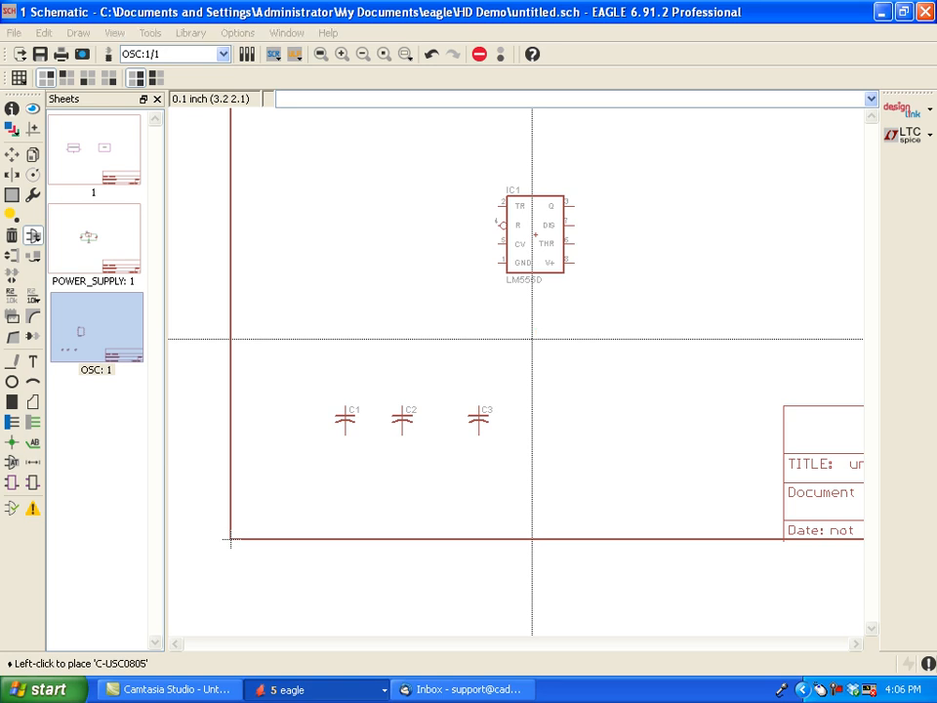
{"action": "key", "text": "Escape"}
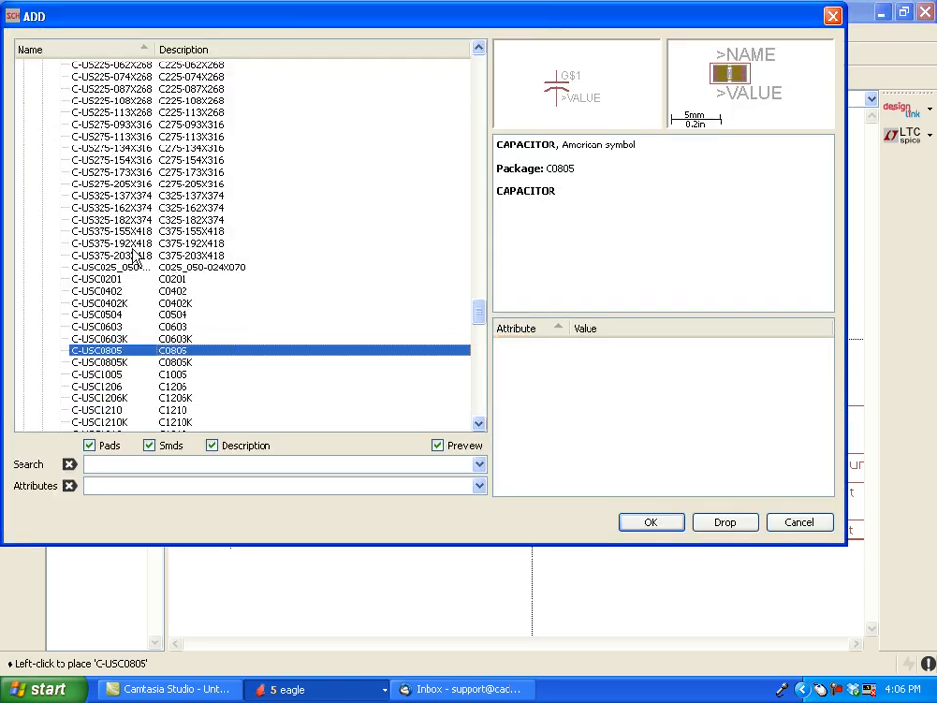
- Place two upright R-US_R0805 resistors from the rcl library side by side above the capacitor row on the OSC sheet
{"action": "scroll", "coordinate": [134, 256], "scroll_direction": "up", "scroll_amount": 4}
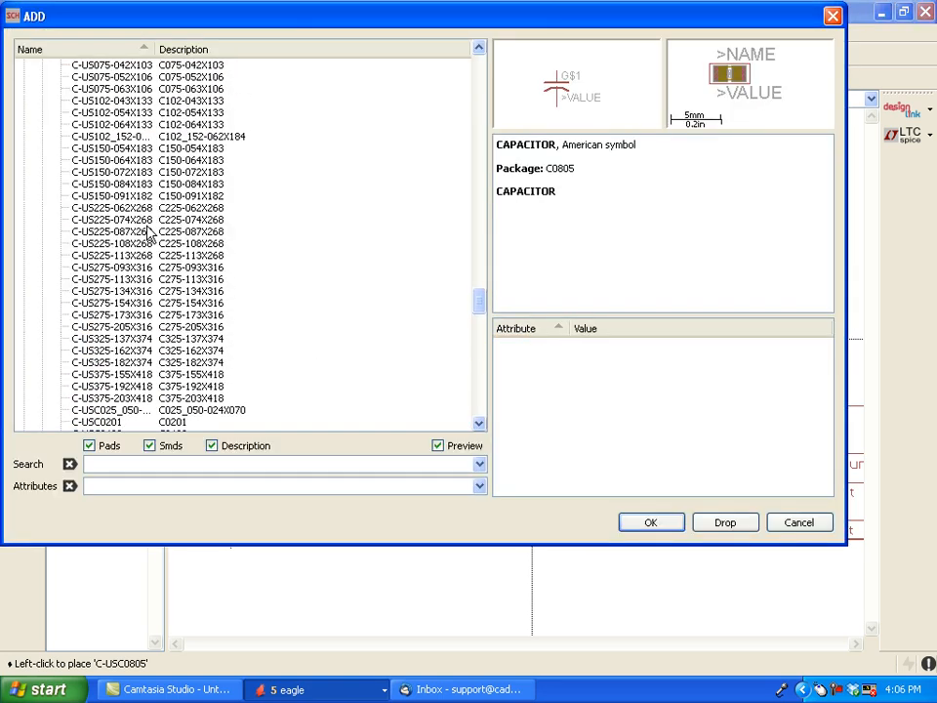
{"action": "scroll", "coordinate": [149, 233], "scroll_direction": "up", "scroll_amount": 1}
{"action": "left_click_drag", "start_coordinate": [480, 293], "coordinate": [481, 271]}
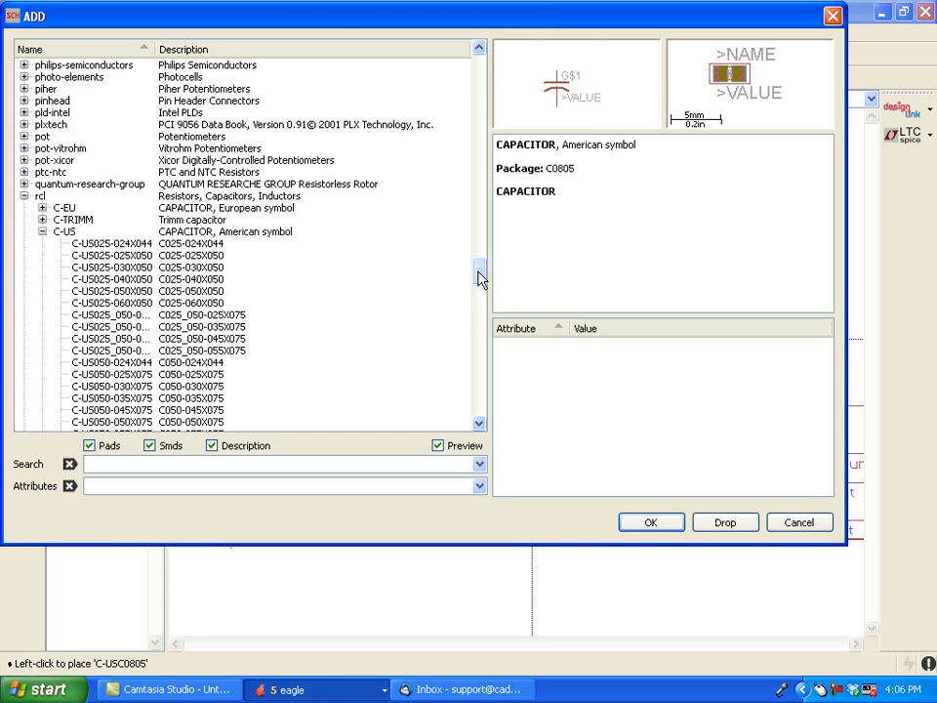
{"action": "left_click", "coordinate": [42, 232]}
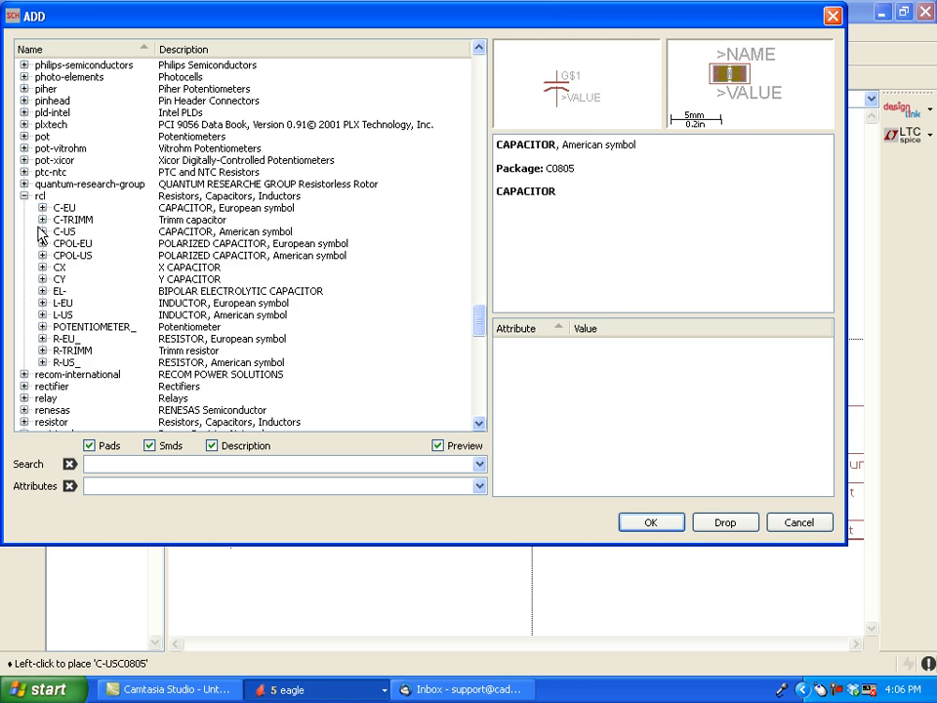
{"action": "left_click", "coordinate": [42, 363]}
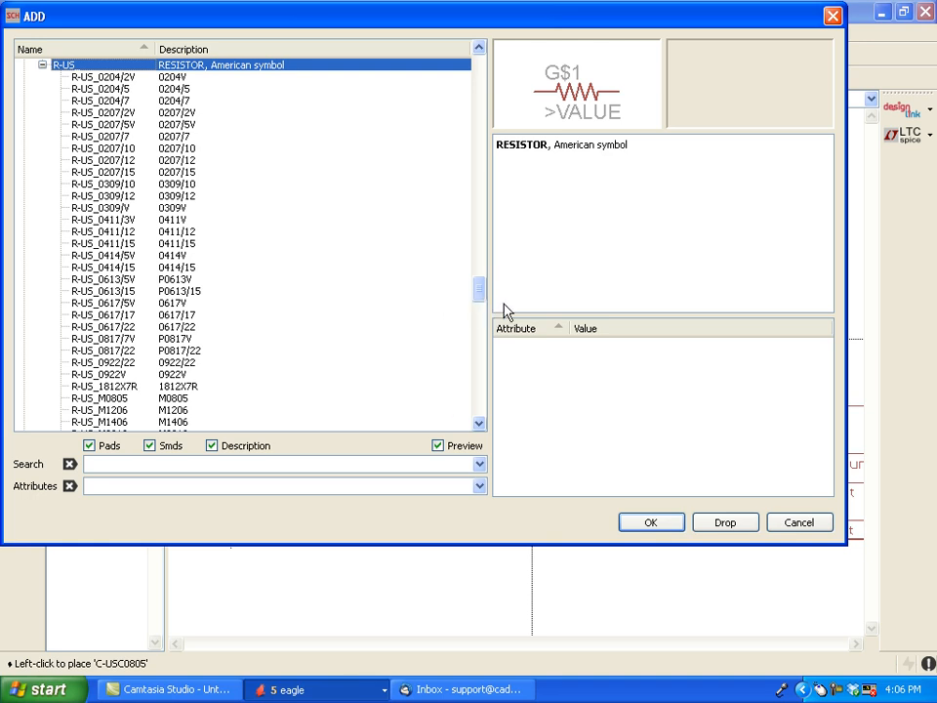
{"action": "left_click_drag", "start_coordinate": [482, 296], "coordinate": [464, 322]}
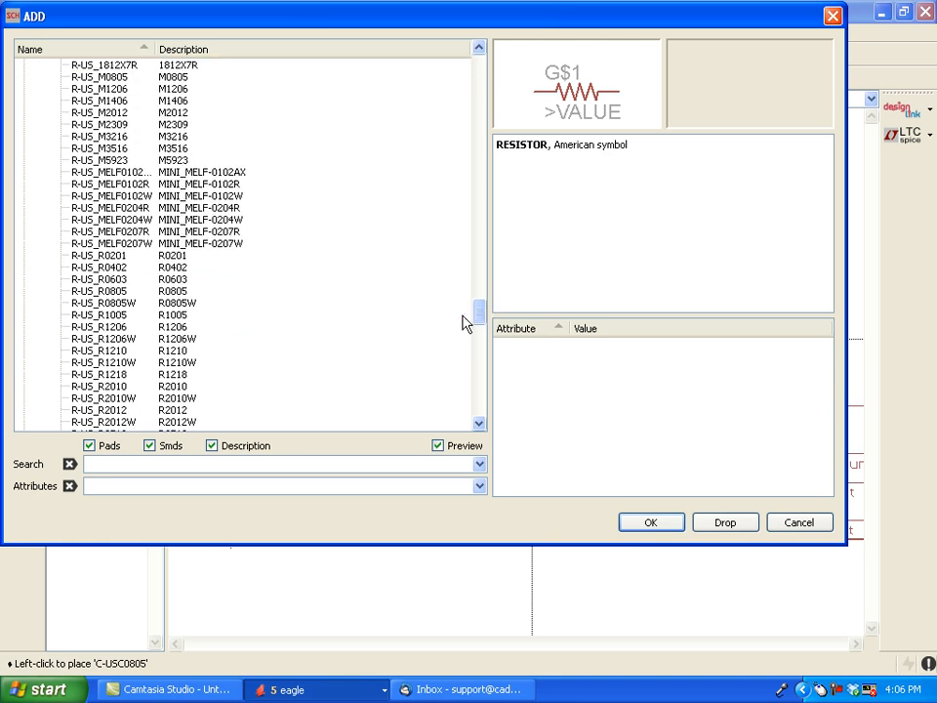
{"action": "left_click", "coordinate": [185, 292]}
{"action": "double_click", "coordinate": [182, 294]}
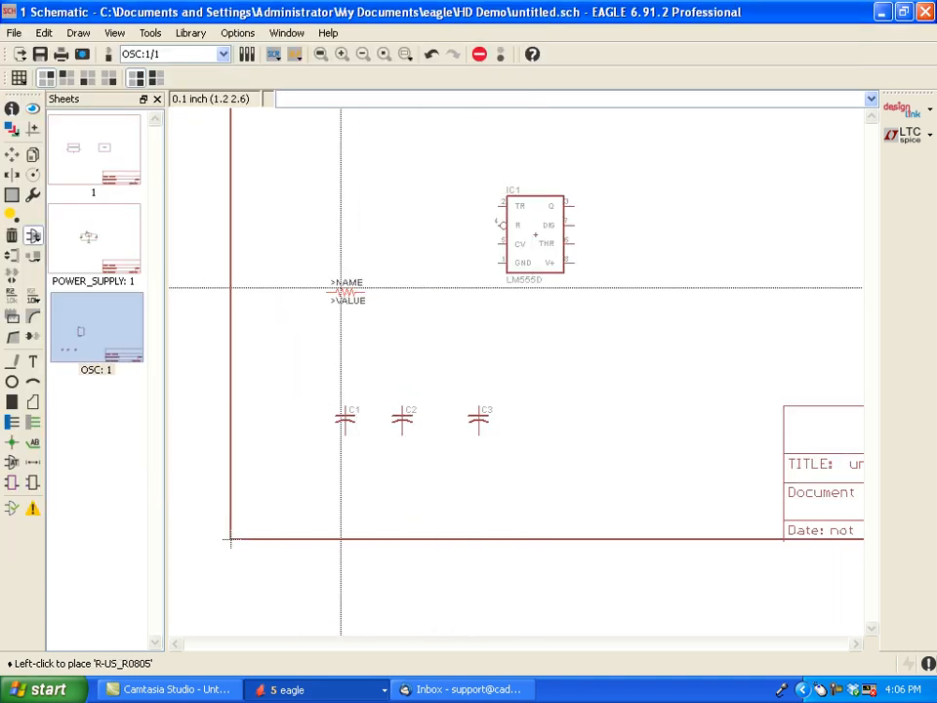
{"action": "left_click", "coordinate": [297, 330]}
{"action": "left_click", "coordinate": [373, 329]}
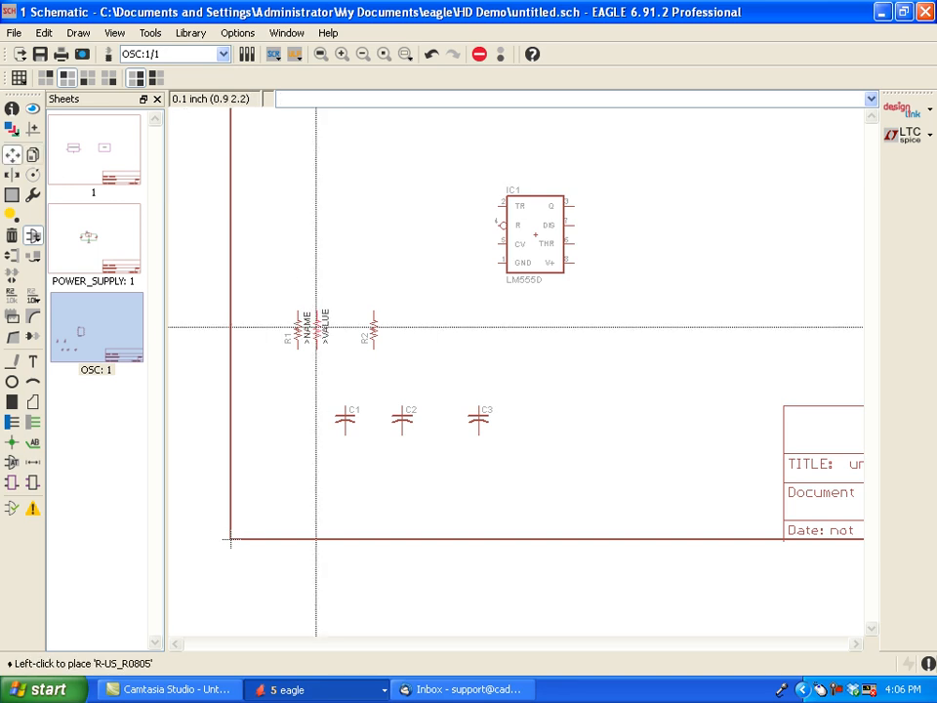
- Move R1, R2 and C1 into a vertical column to the right of the LM555D timer, with R1 uppermost and C1 lowest
{"action": "left_click", "coordinate": [298, 330]}
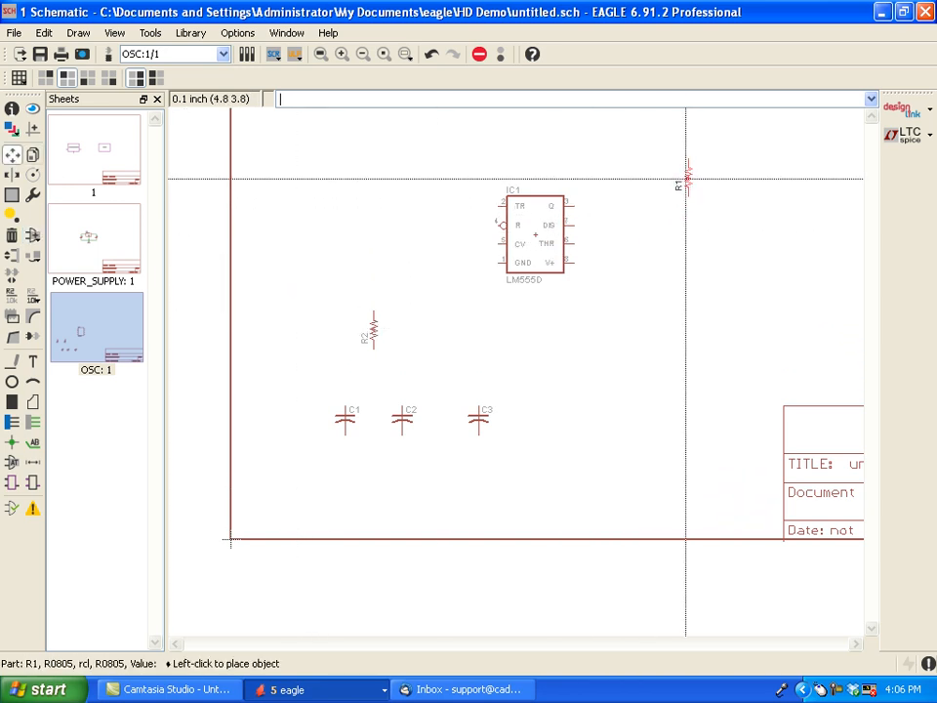
{"action": "left_click", "coordinate": [677, 179]}
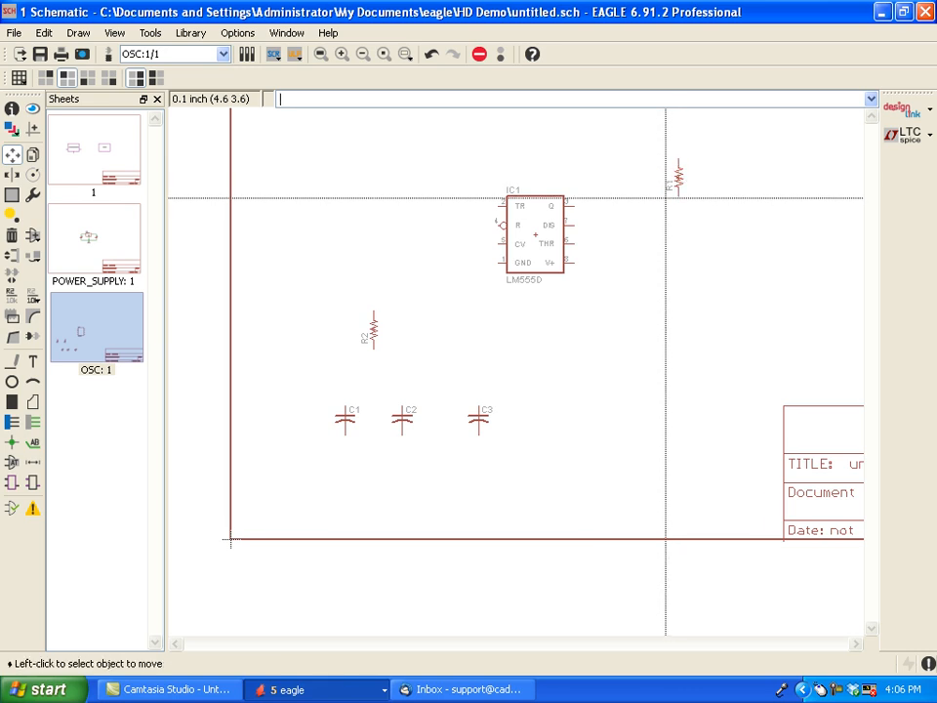
{"action": "left_click", "coordinate": [380, 332]}
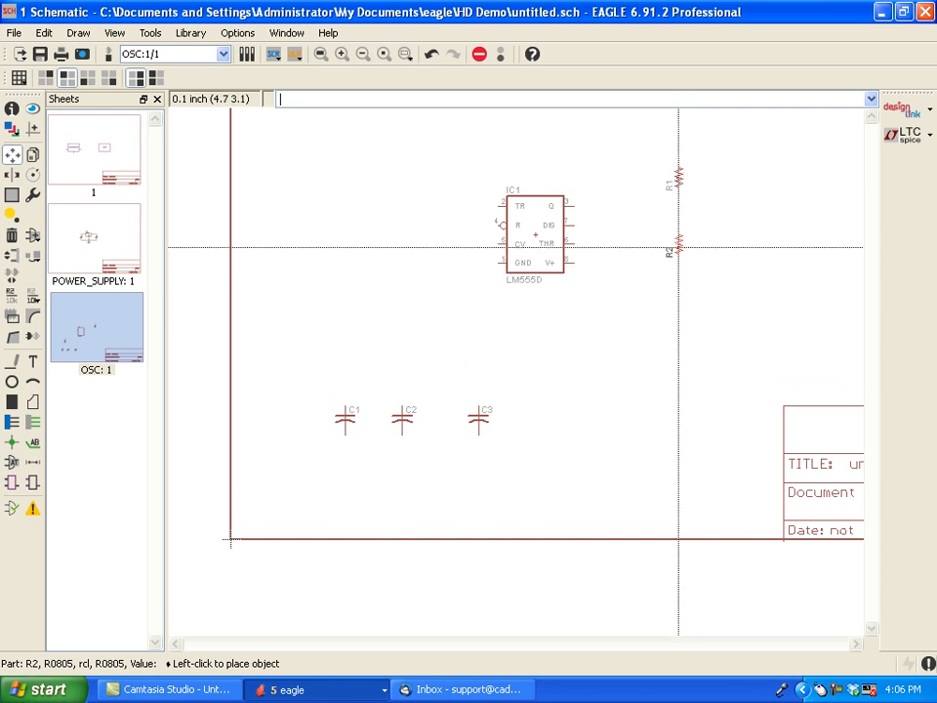
{"action": "left_click", "coordinate": [679, 249]}
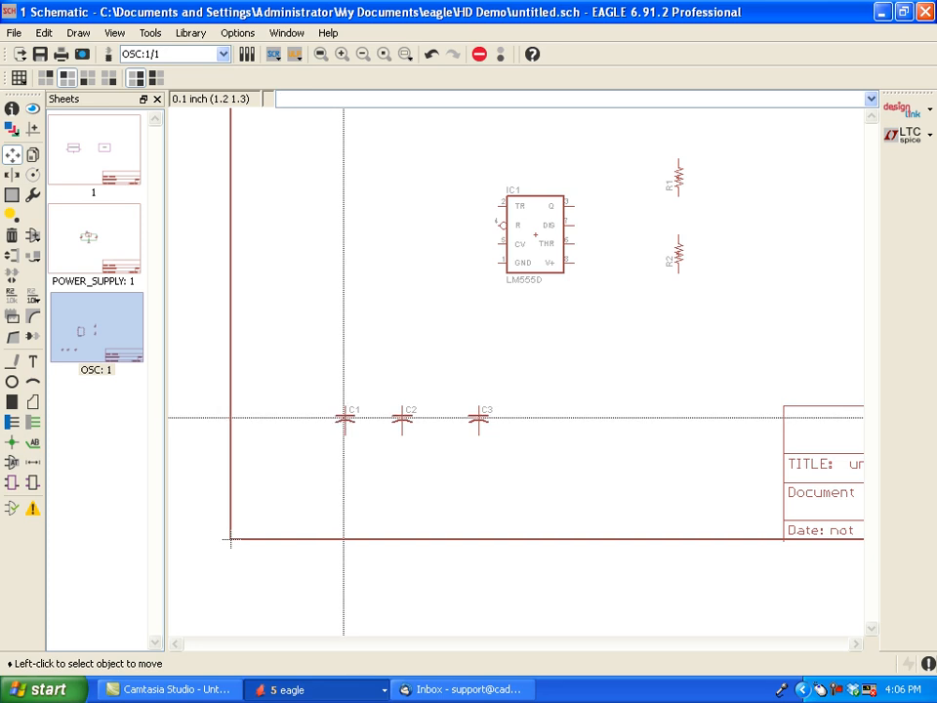
{"action": "left_click", "coordinate": [356, 410]}
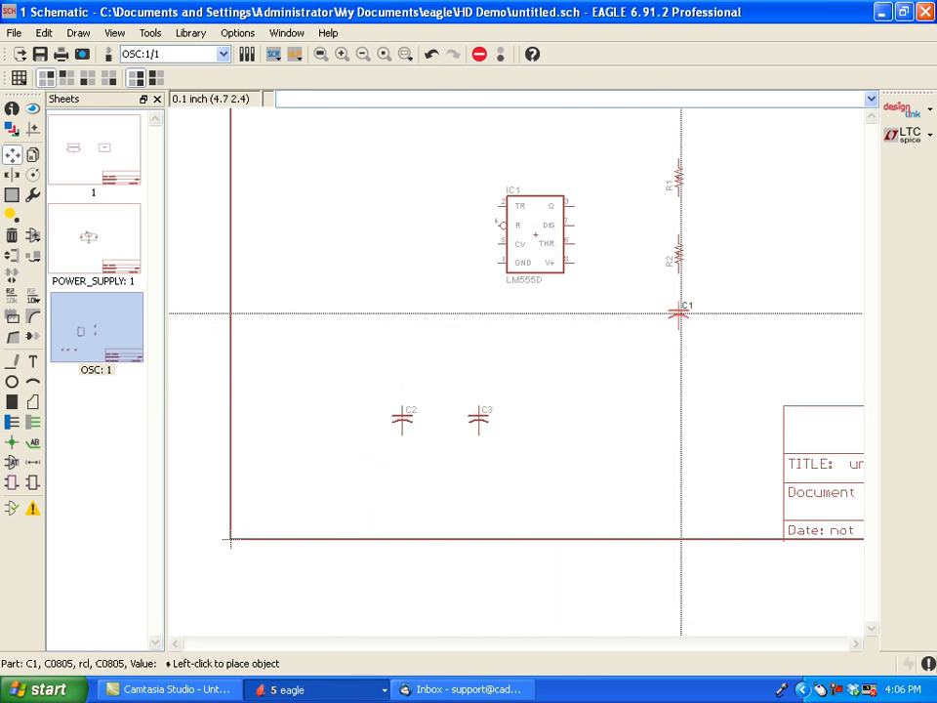
{"action": "left_click", "coordinate": [679, 313]}
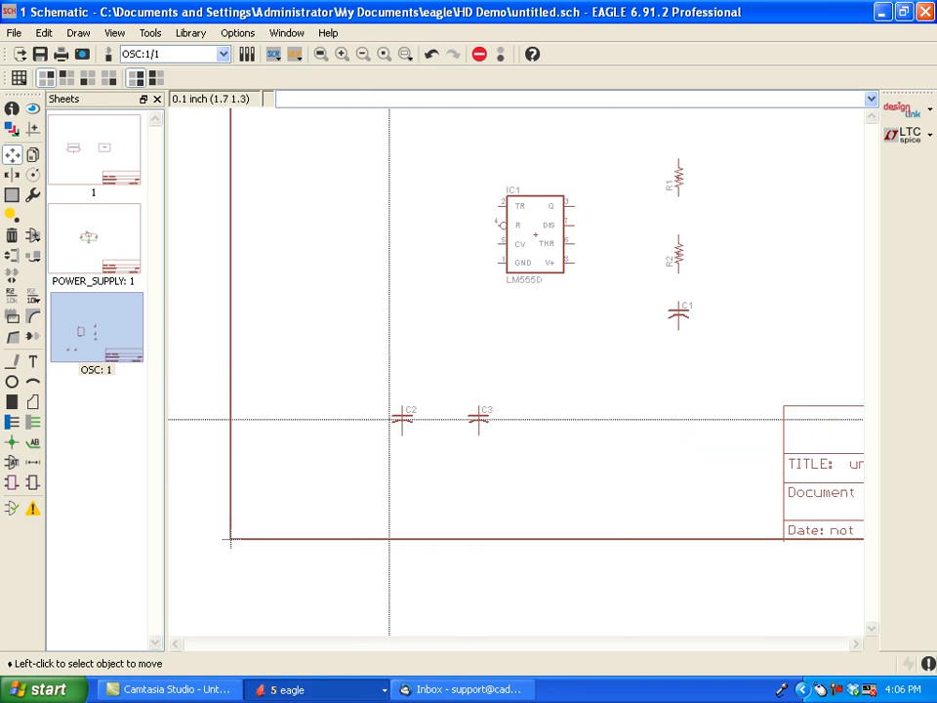
- Rotate C2 and C3 to lie horizontally, moving C2 directly below the LM555D and C3 left of its CV pin
{"action": "left_click", "coordinate": [401, 422]}
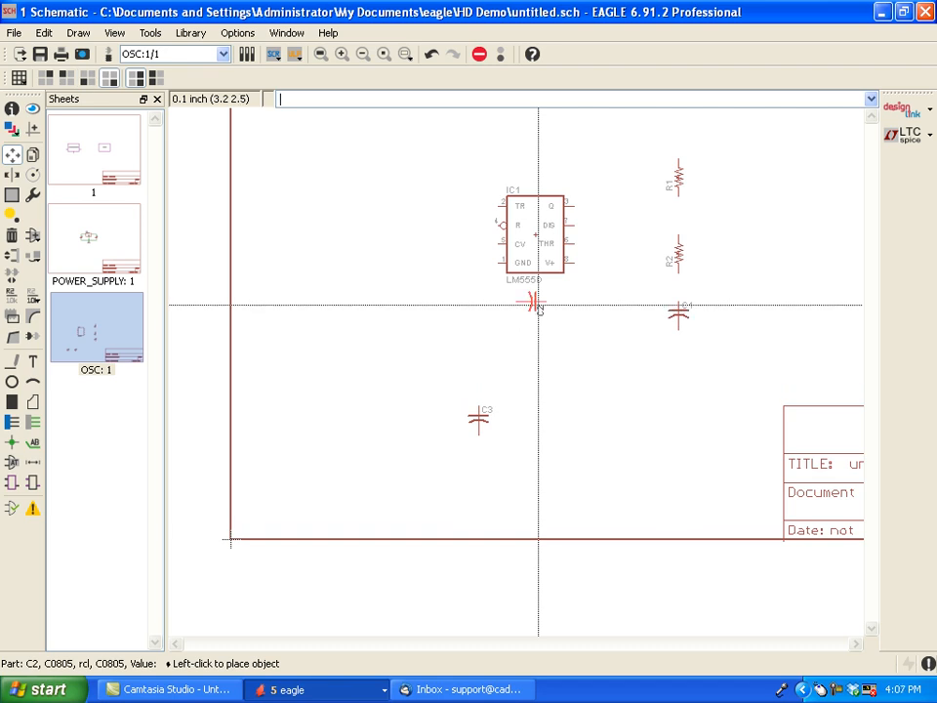
{"action": "left_click", "coordinate": [538, 304]}
{"action": "left_click", "coordinate": [479, 417]}
{"action": "right_click", "coordinate": [444, 246]}
{"action": "right_click", "coordinate": [444, 237]}
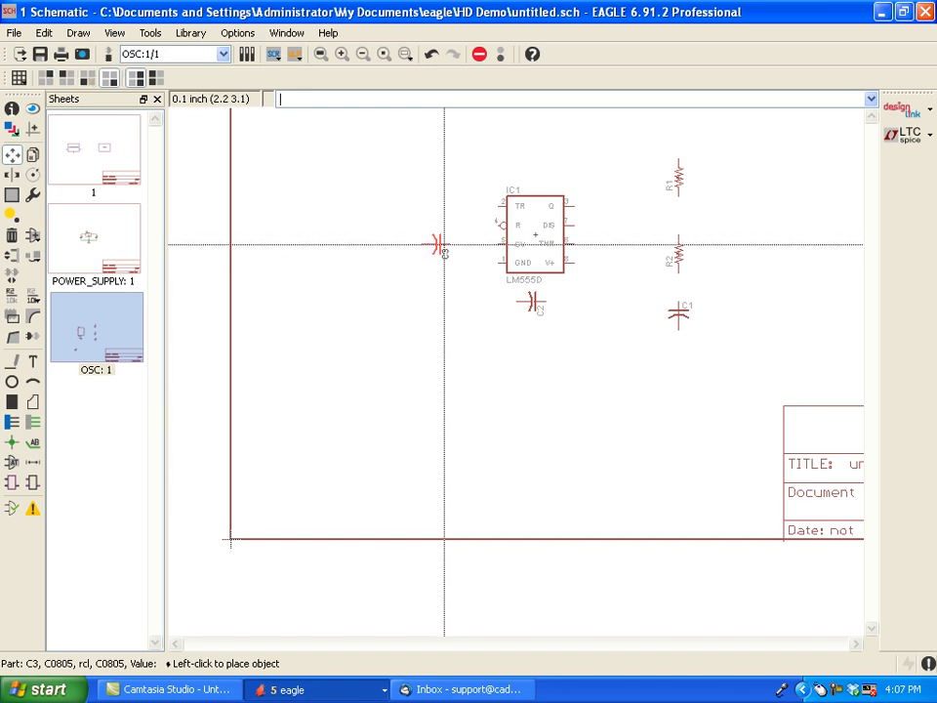
{"action": "left_click", "coordinate": [444, 246]}
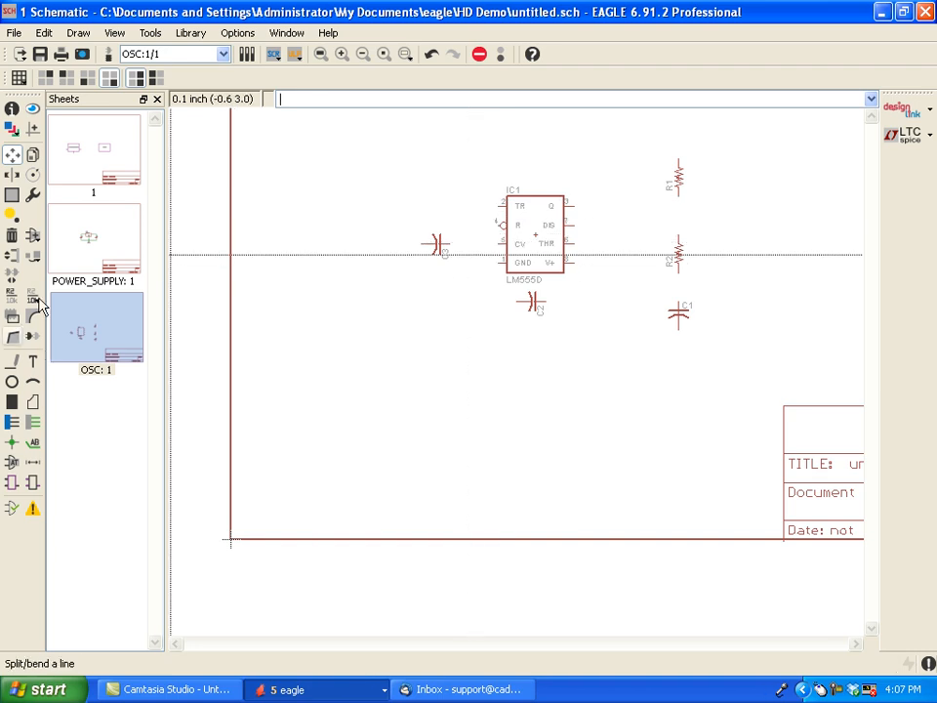
- Draw nets connecting C2 between the GND and V+ pins of the LM555D
{"action": "left_click", "coordinate": [34, 423]}
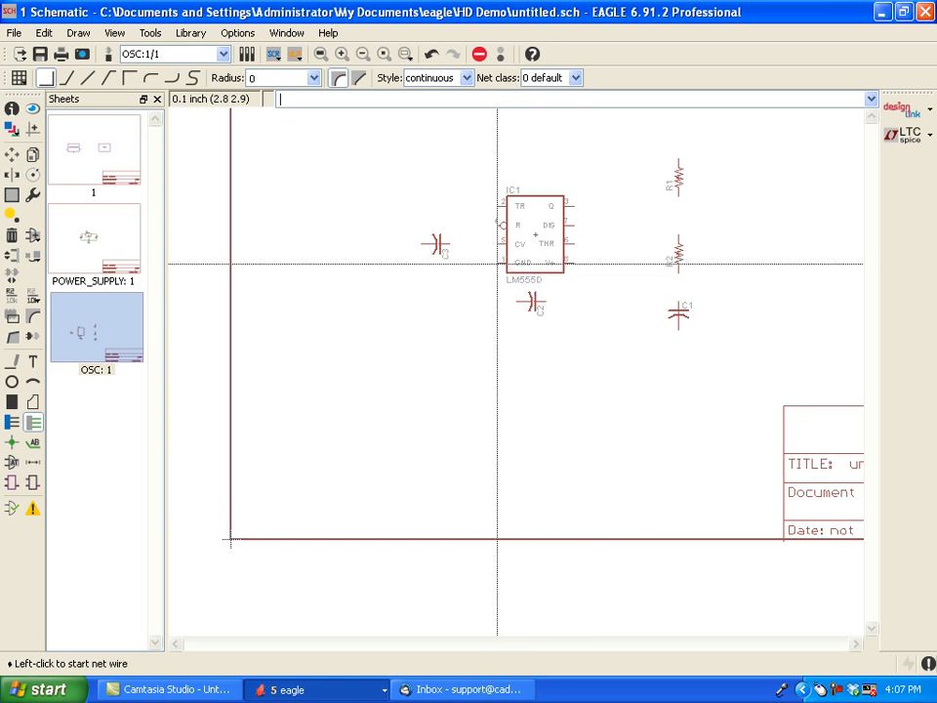
{"action": "left_click", "coordinate": [496, 262]}
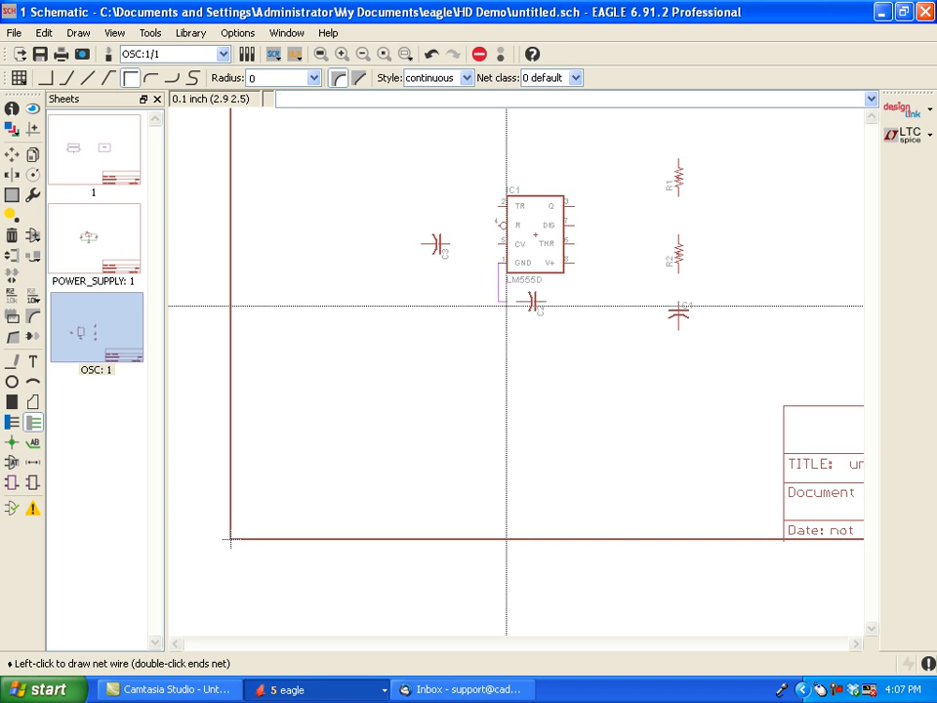
{"action": "left_click", "coordinate": [526, 301]}
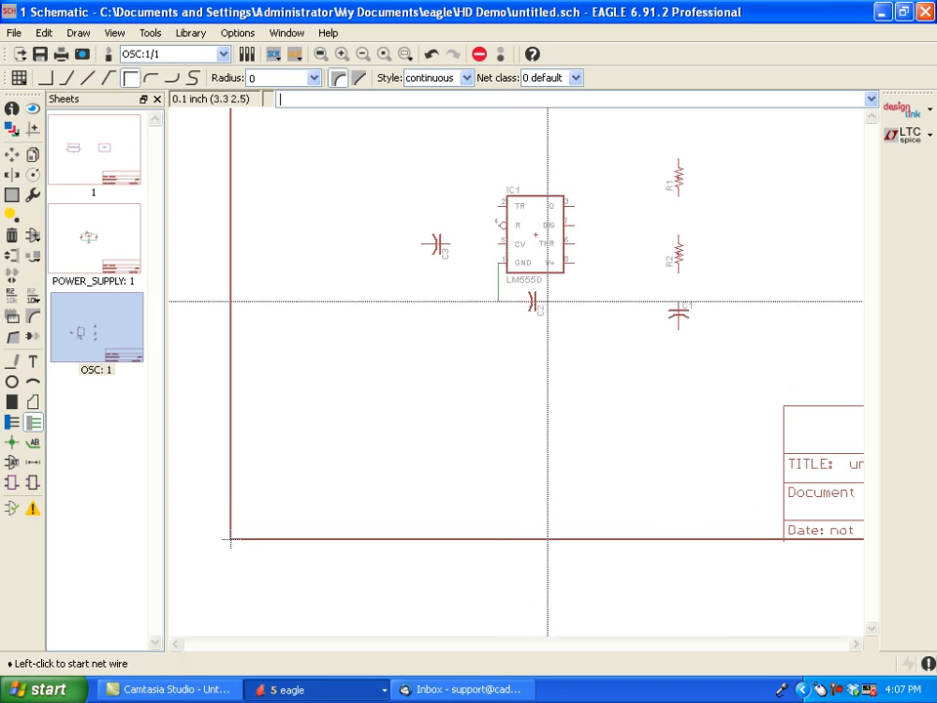
{"action": "left_click", "coordinate": [545, 302]}
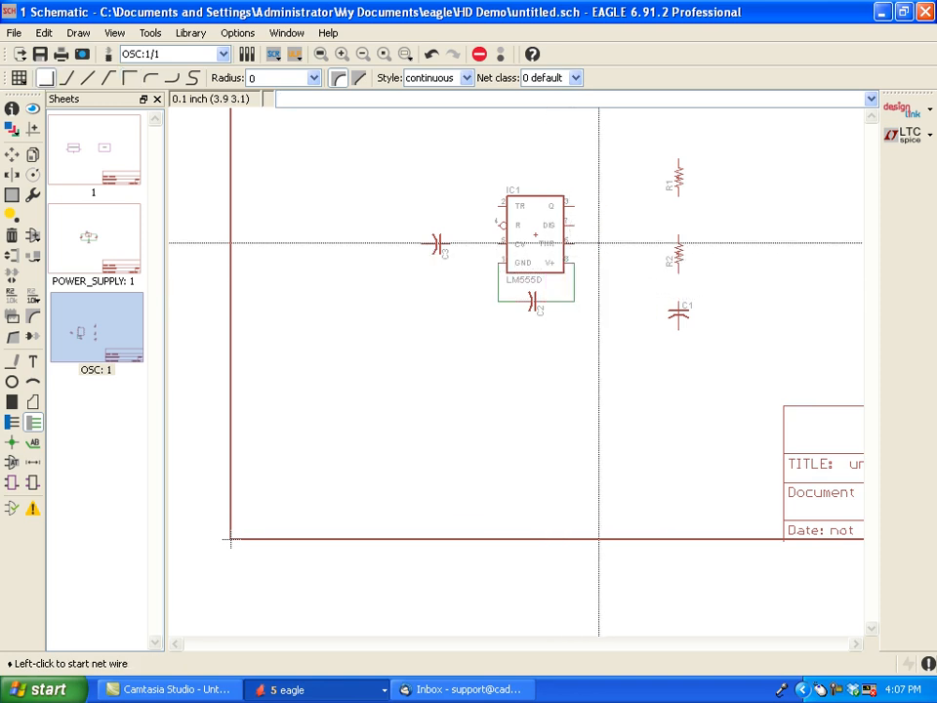
- Wire R1, R2 and C1 in series with nets, and connect C3 to the timer's CV pin
{"action": "left_click", "coordinate": [677, 276]}
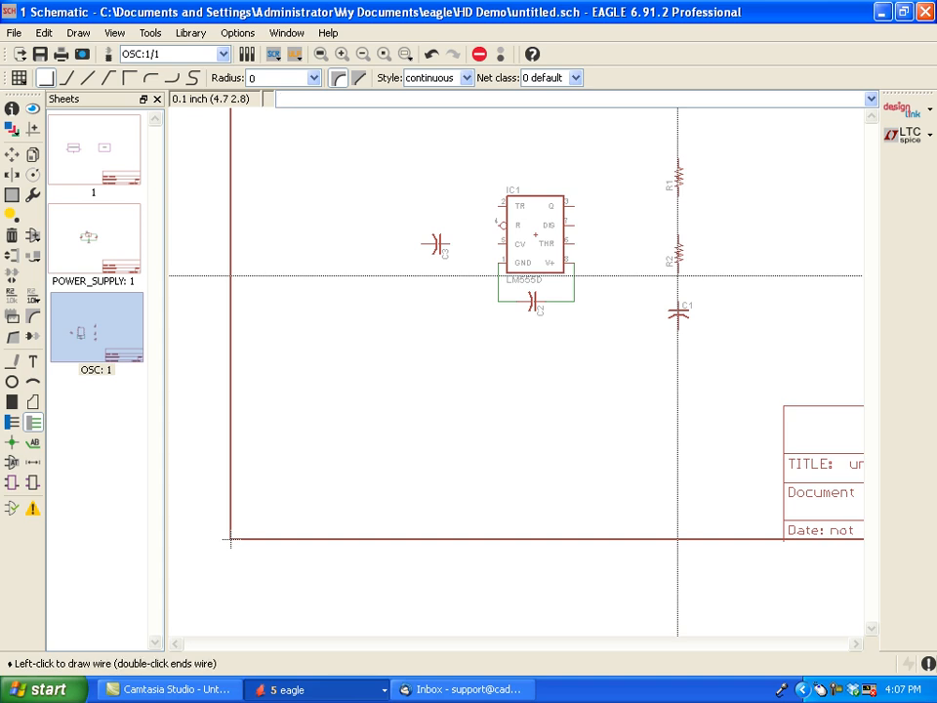
{"action": "left_click", "coordinate": [677, 301]}
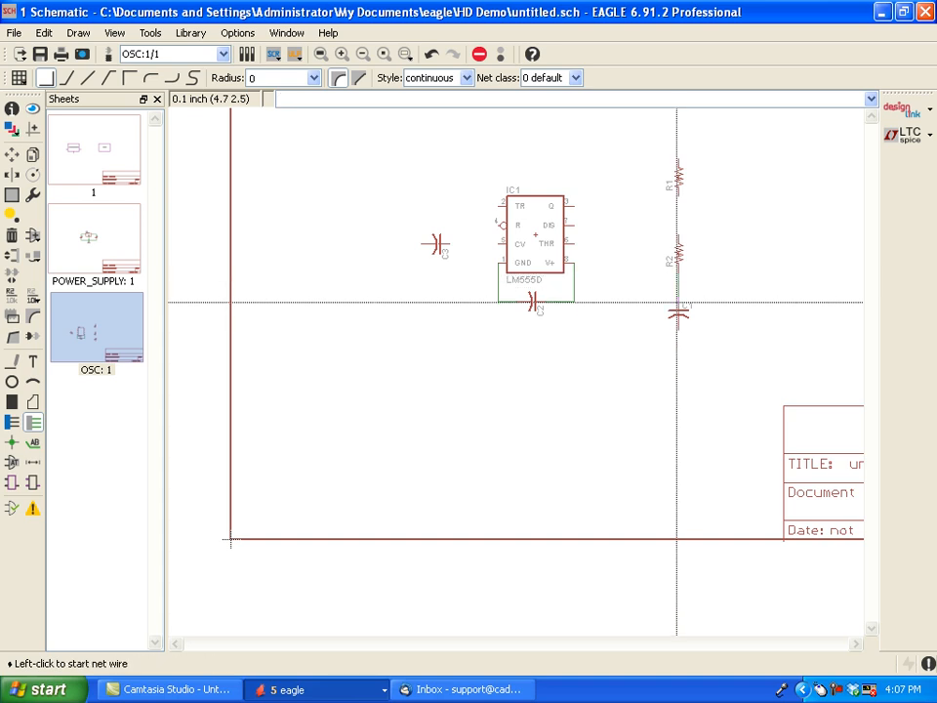
{"action": "left_click", "coordinate": [676, 232]}
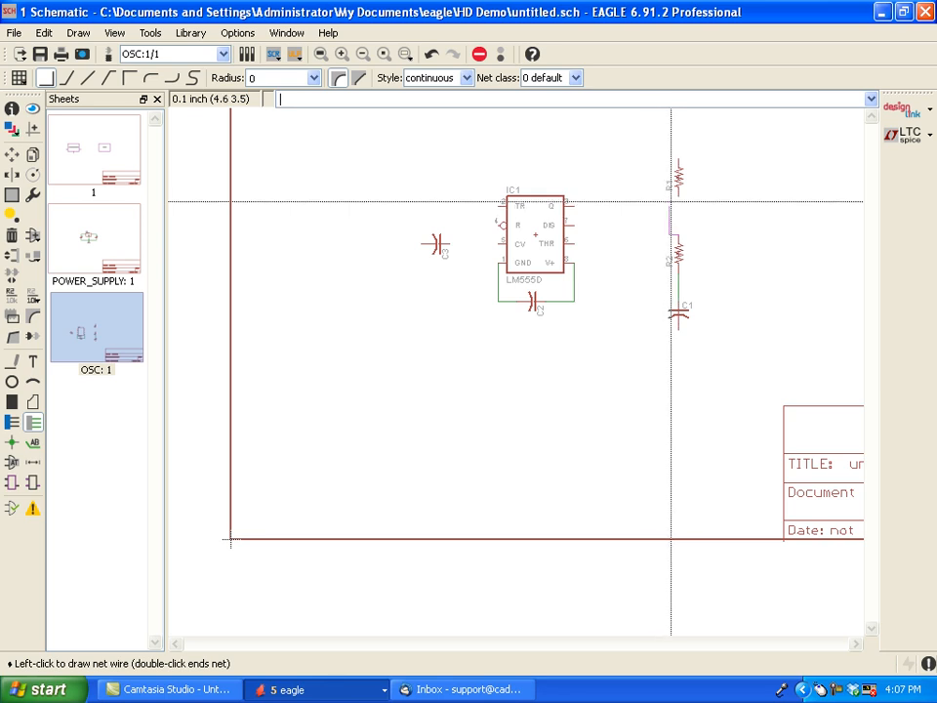
{"action": "left_click", "coordinate": [676, 195]}
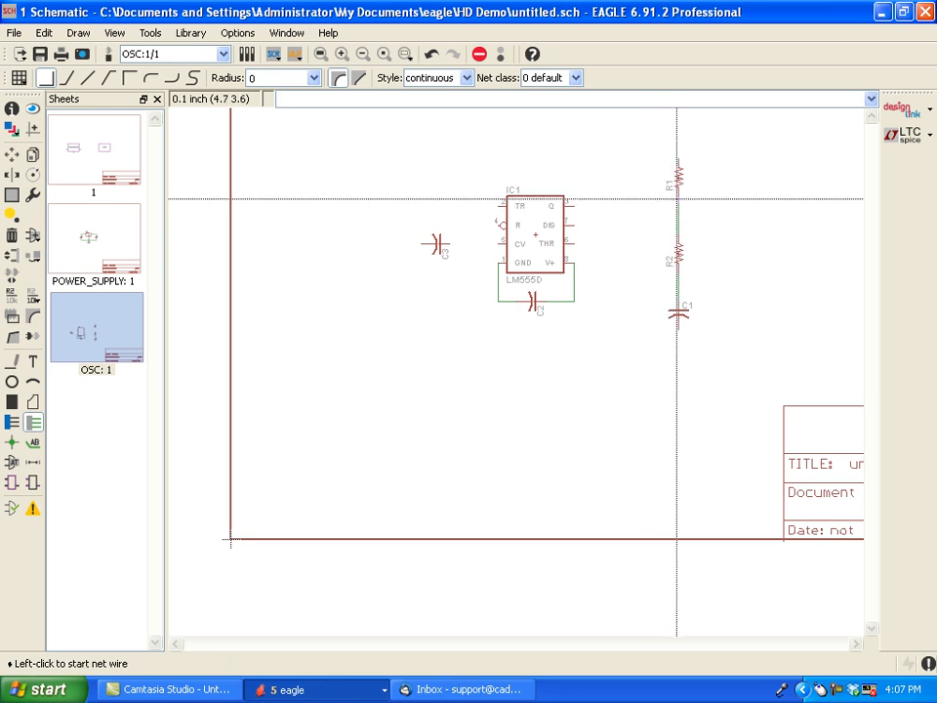
{"action": "left_click", "coordinate": [452, 245]}
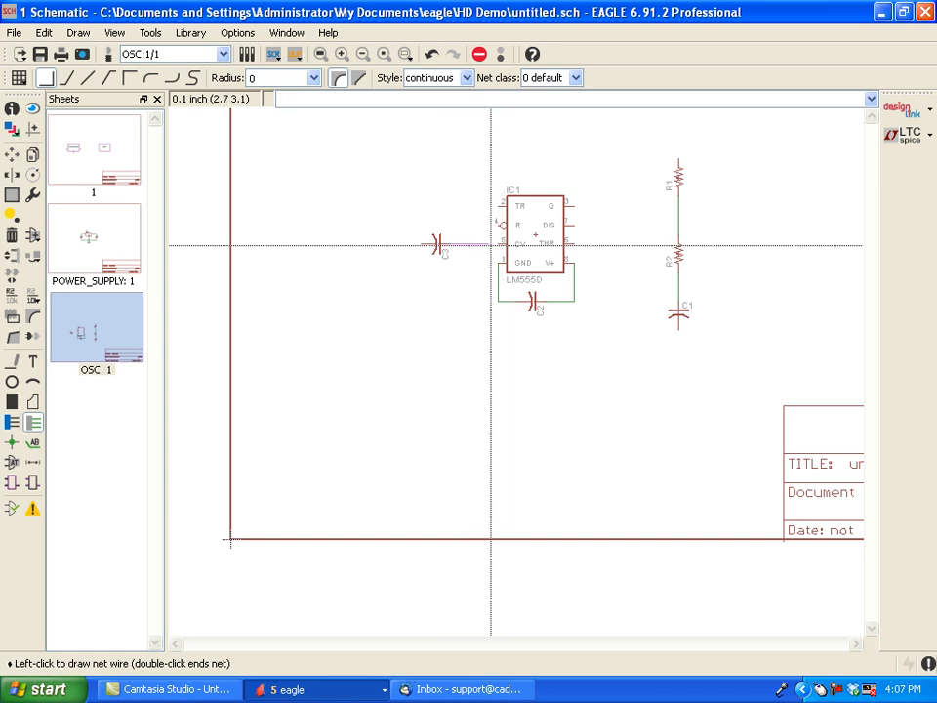
{"action": "left_click", "coordinate": [501, 245]}
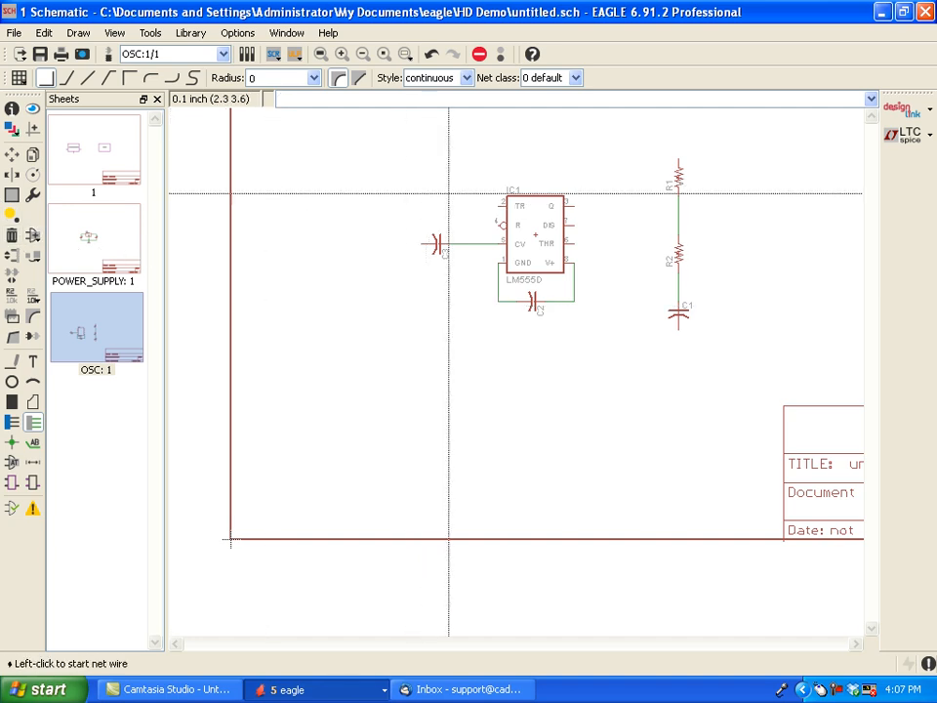
- Connect the timer's THR and TR pins to the R2–C1 node and its DIS pin to the R1–R2 node
{"action": "left_click", "coordinate": [570, 238]}
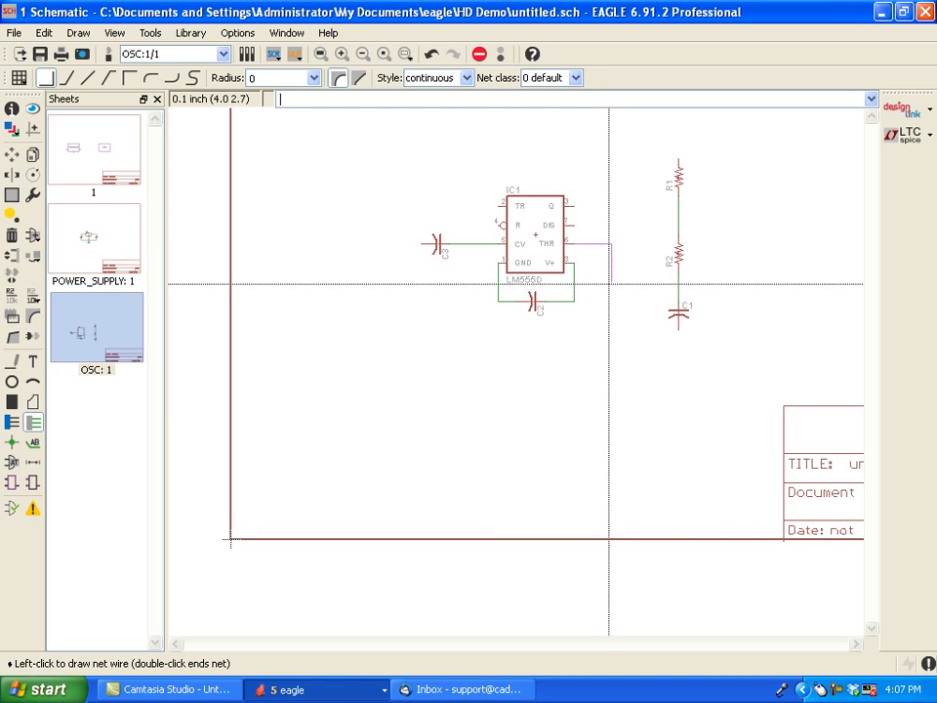
{"action": "left_click", "coordinate": [610, 283]}
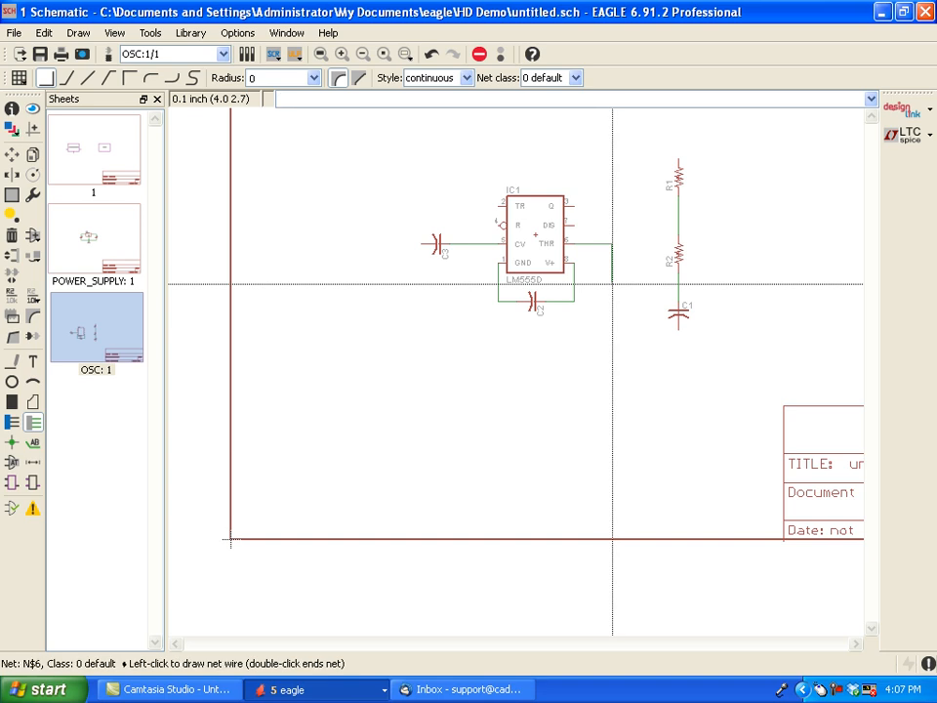
{"action": "left_click", "coordinate": [681, 283]}
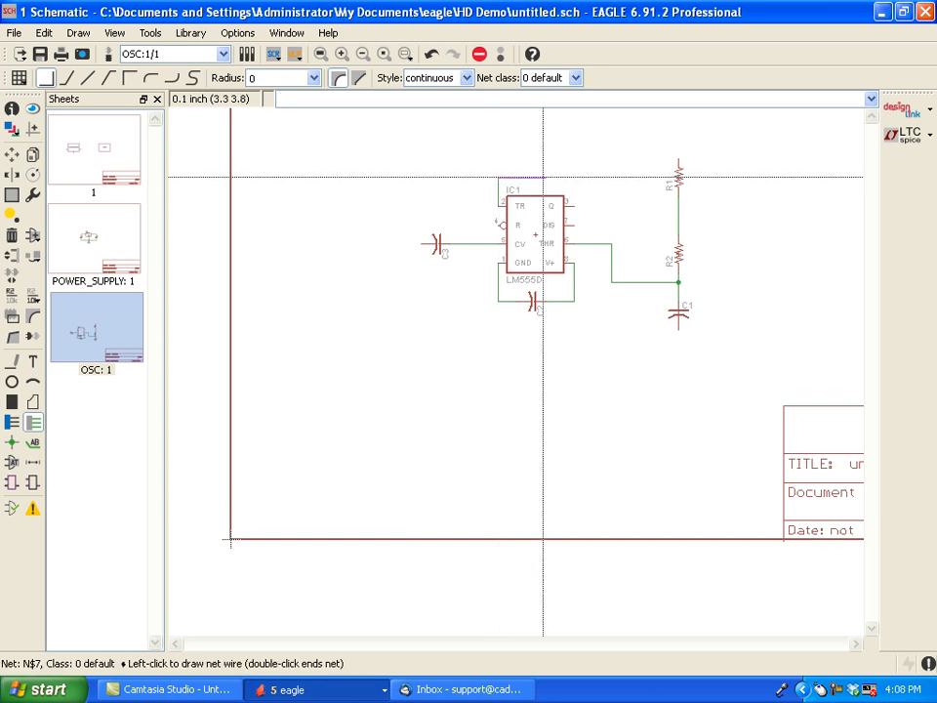
{"action": "left_click", "coordinate": [613, 245]}
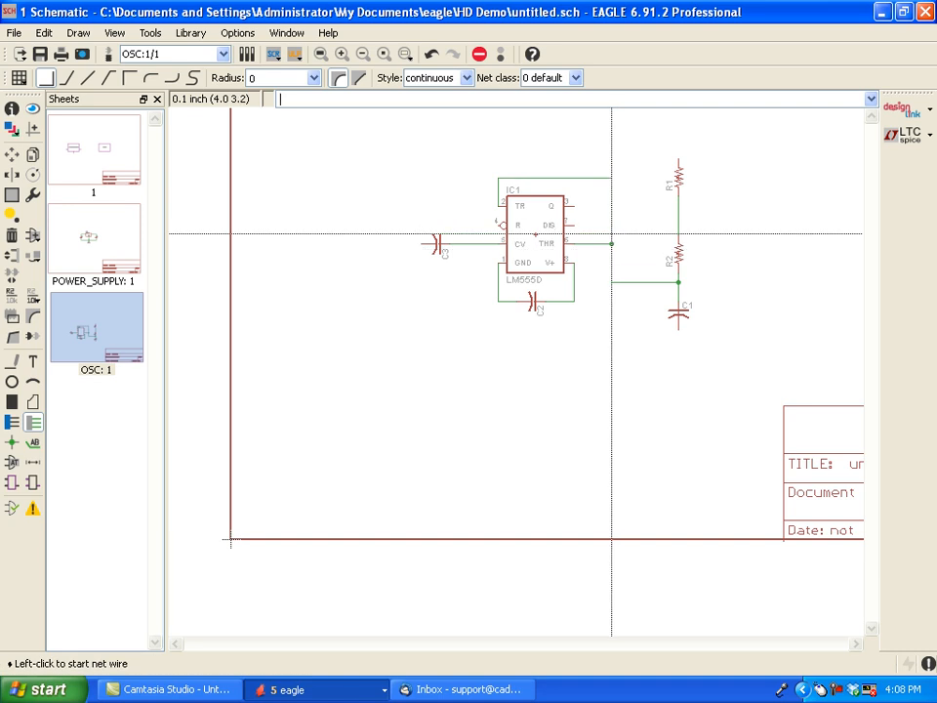
{"action": "left_click", "coordinate": [575, 223]}
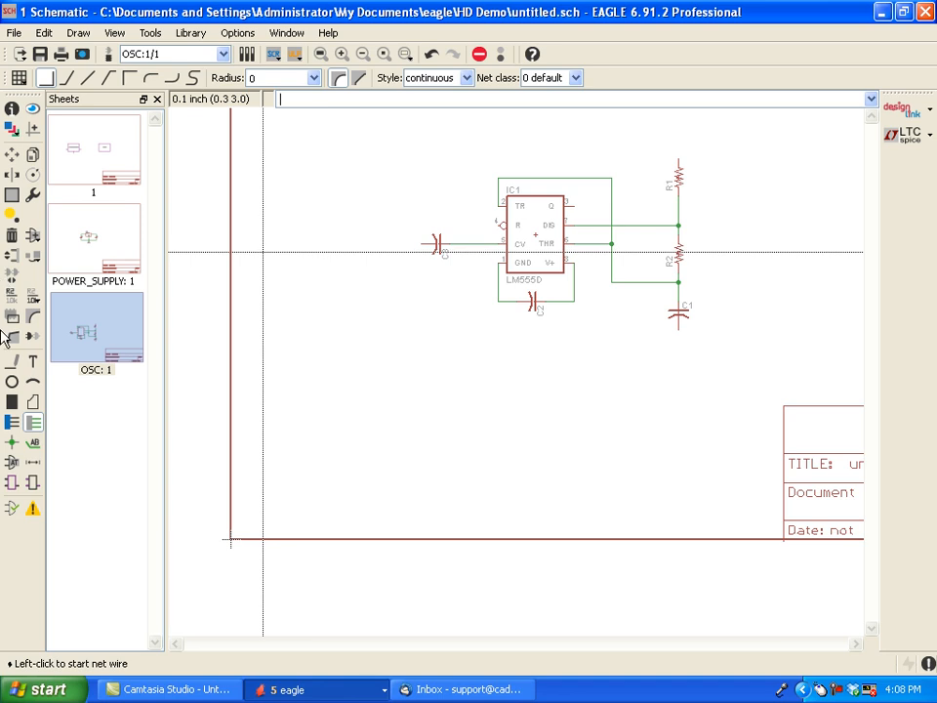
- Add V+ supply symbols from the supply1 library beside the timer's R pin and the V+ side of C2
{"action": "left_click", "coordinate": [32, 238]}
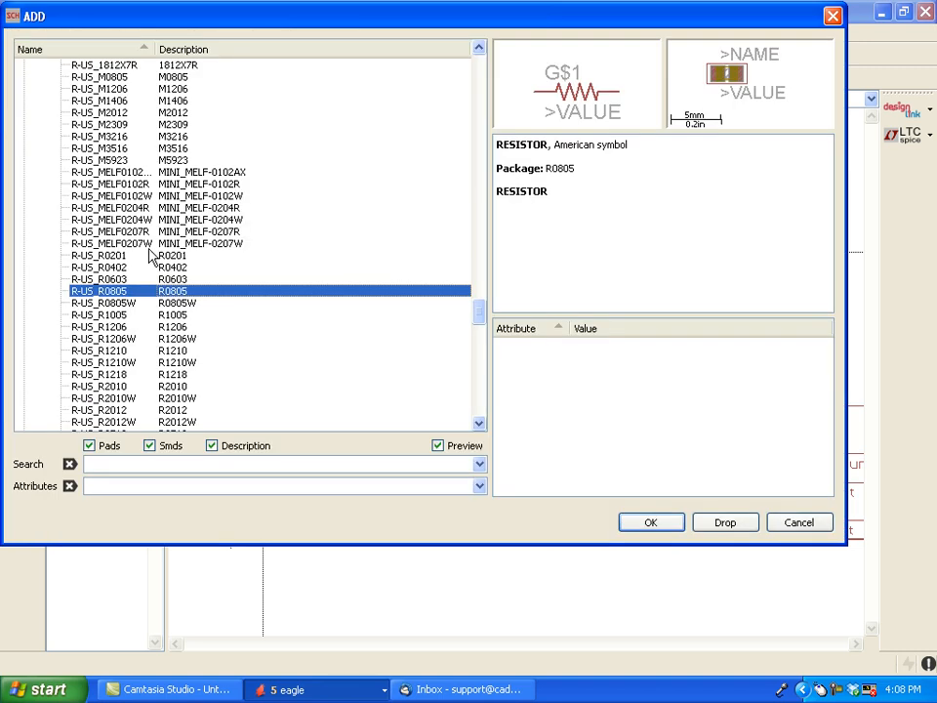
{"action": "left_click_drag", "start_coordinate": [475, 317], "coordinate": [471, 272]}
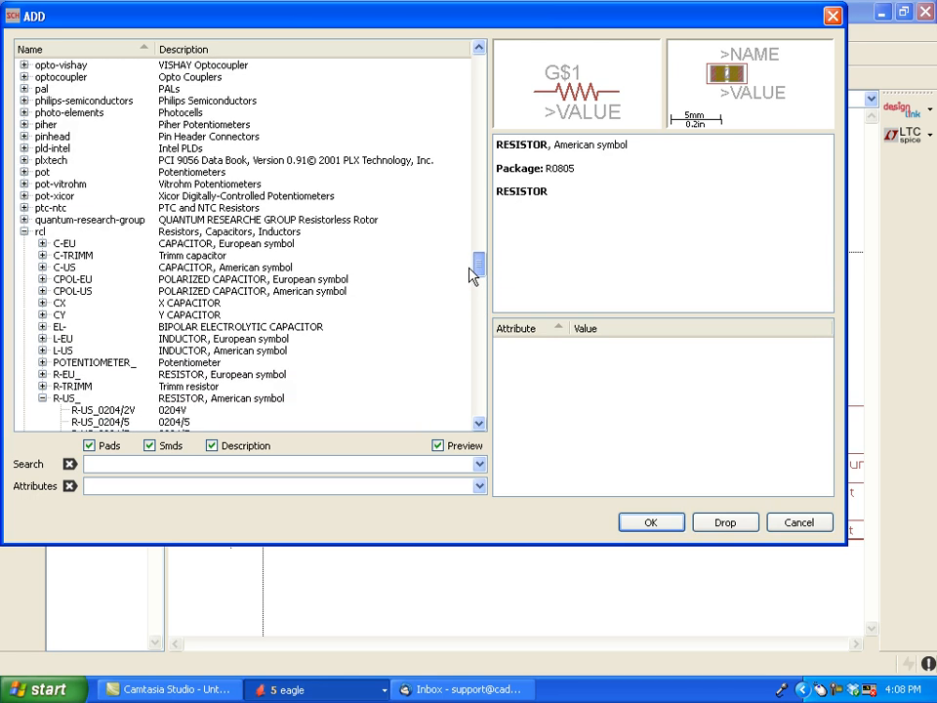
{"action": "left_click", "coordinate": [23, 232]}
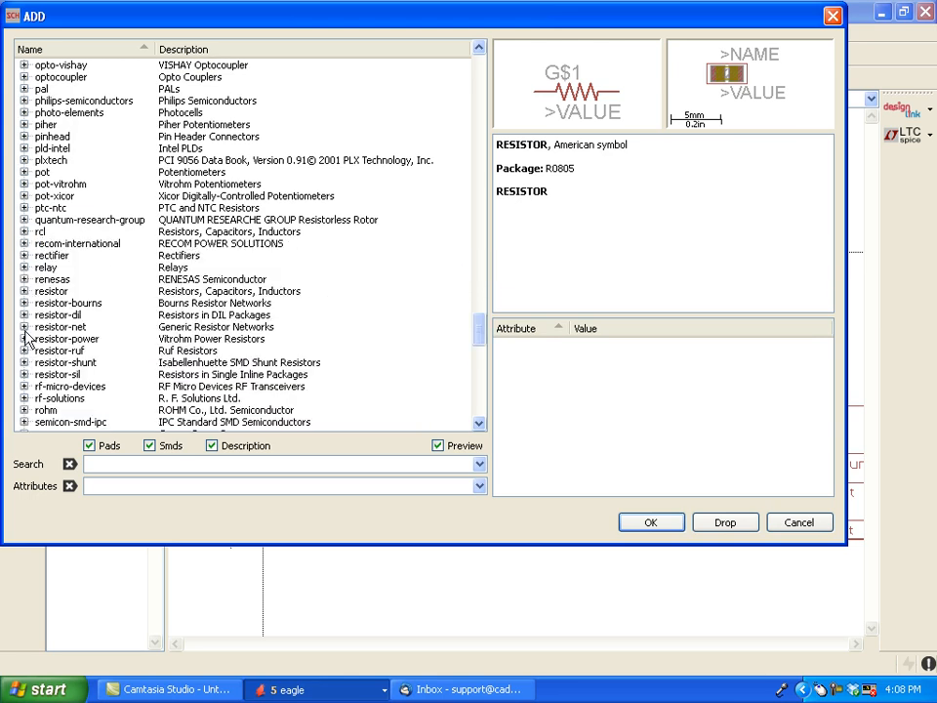
{"action": "left_click_drag", "start_coordinate": [478, 339], "coordinate": [479, 361]}
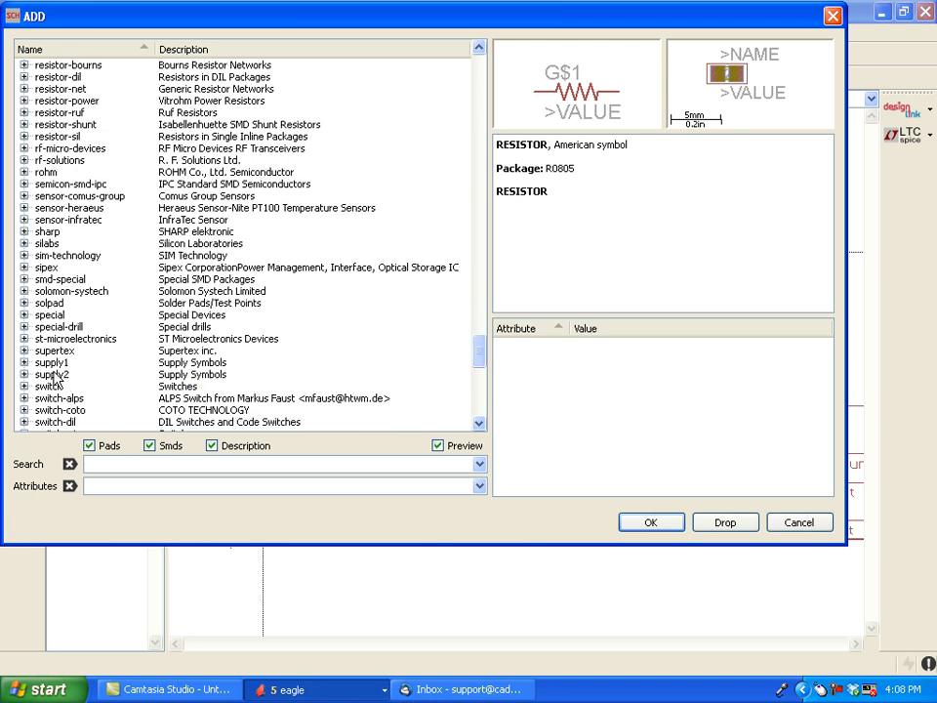
{"action": "left_click", "coordinate": [24, 362]}
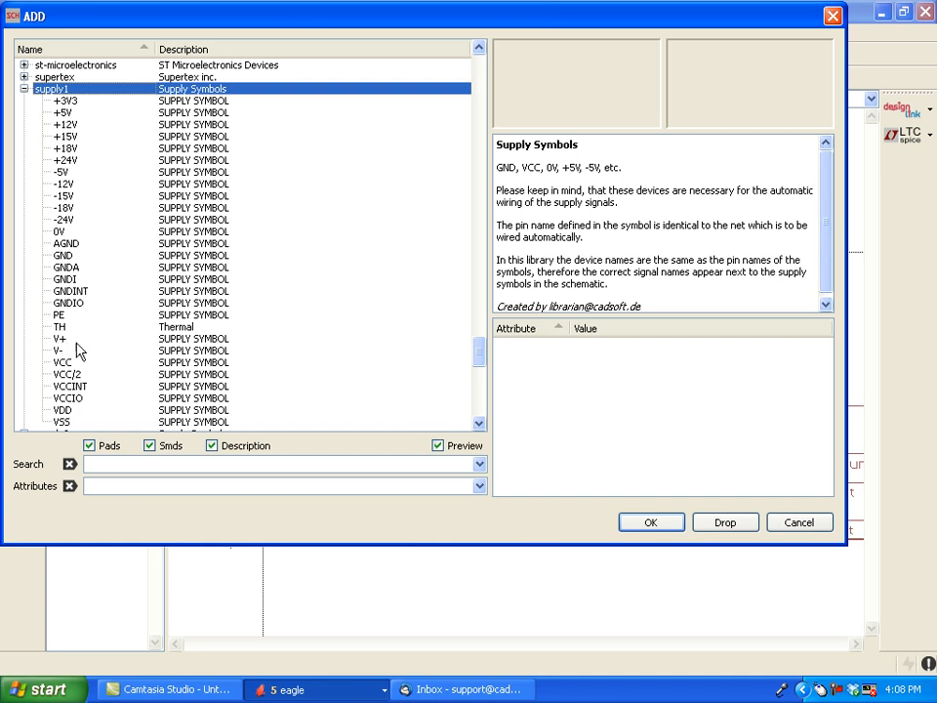
{"action": "left_click", "coordinate": [61, 340]}
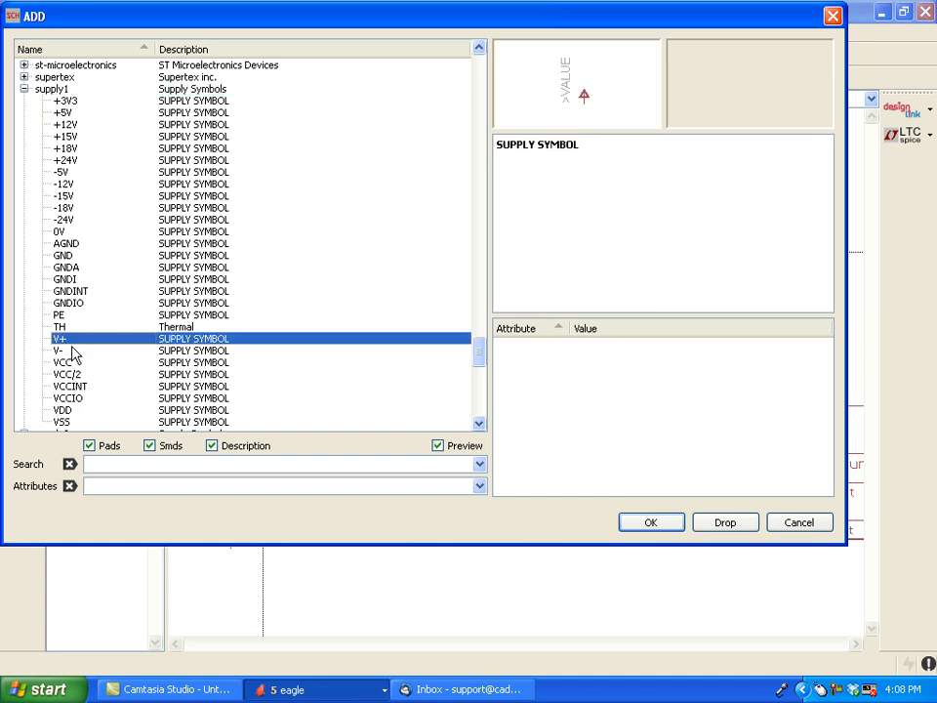
{"action": "left_click", "coordinate": [625, 520]}
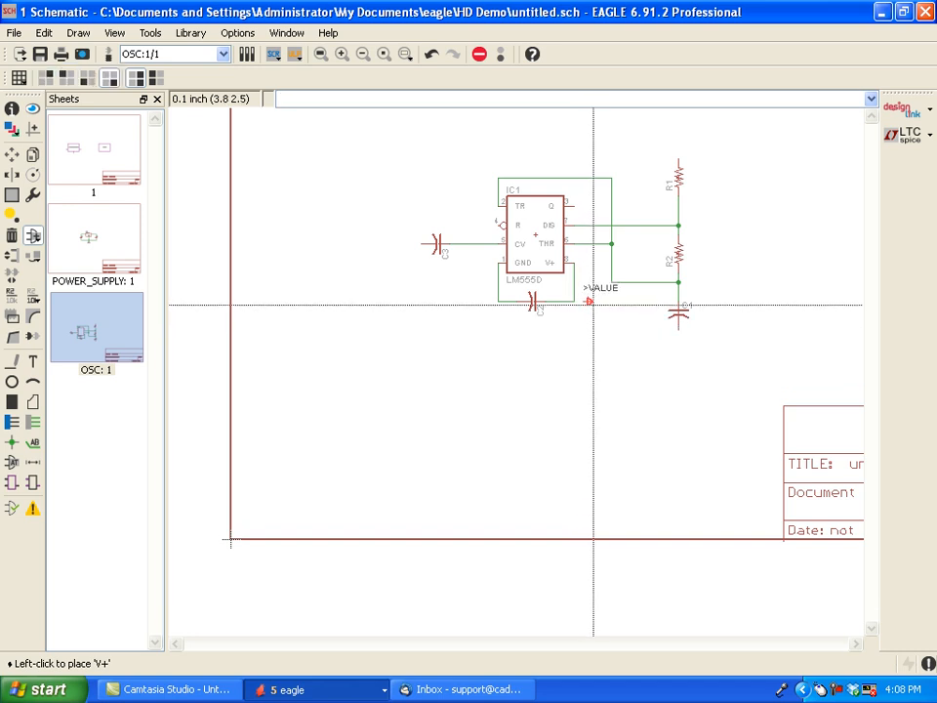
{"action": "left_click", "coordinate": [593, 303]}
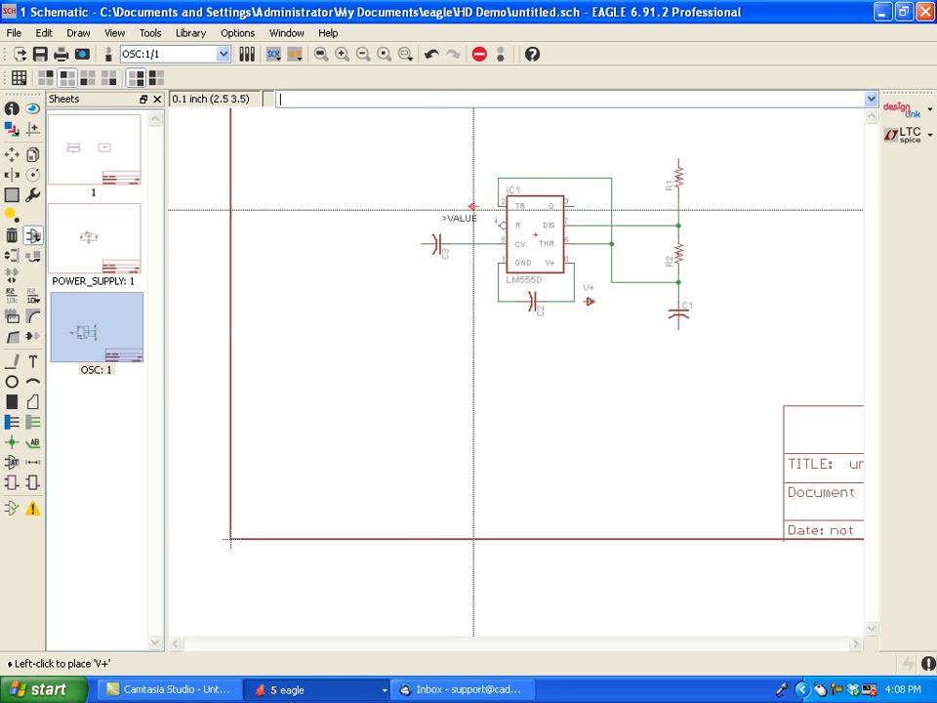
{"action": "left_click", "coordinate": [478, 226]}
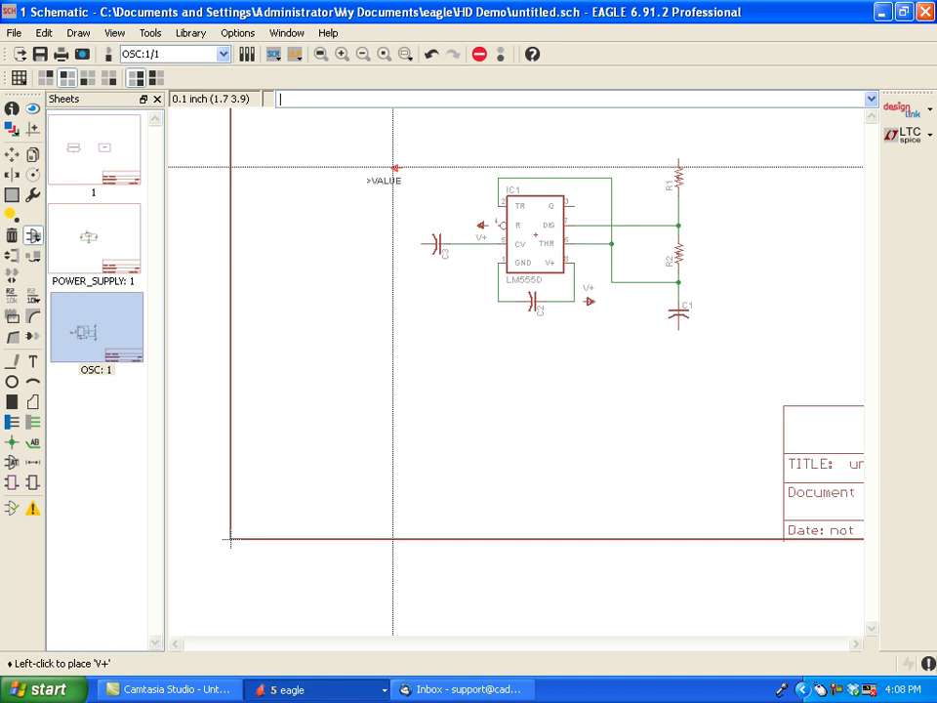
{"action": "key", "text": "Escape"}
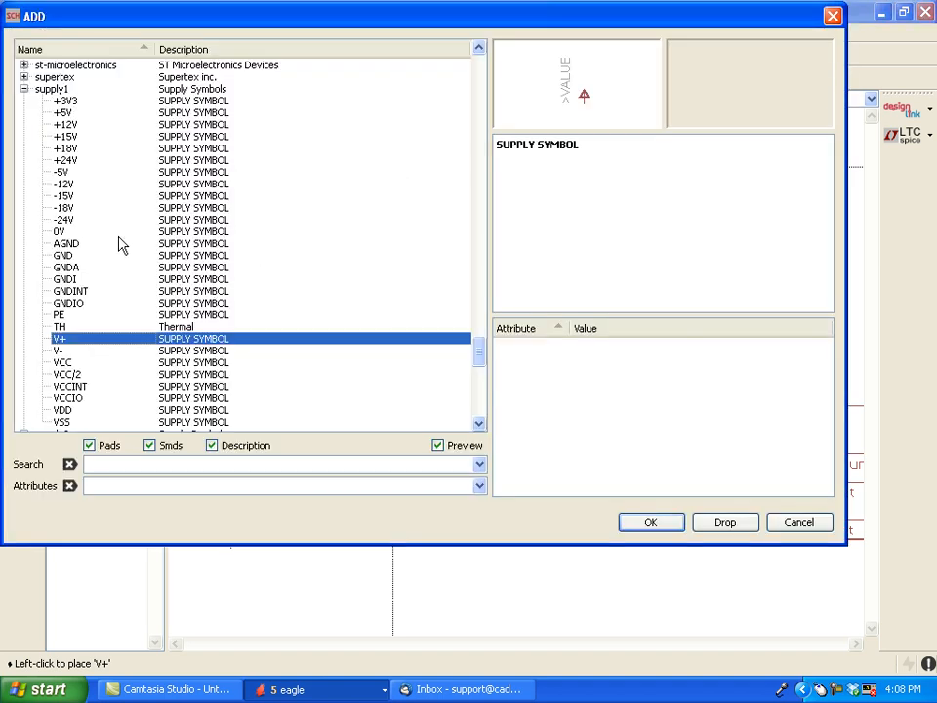
- Add GND symbols from supply1 at the free end of C3, the ground side of C2, and upright below C1
{"action": "left_click", "coordinate": [62, 255]}
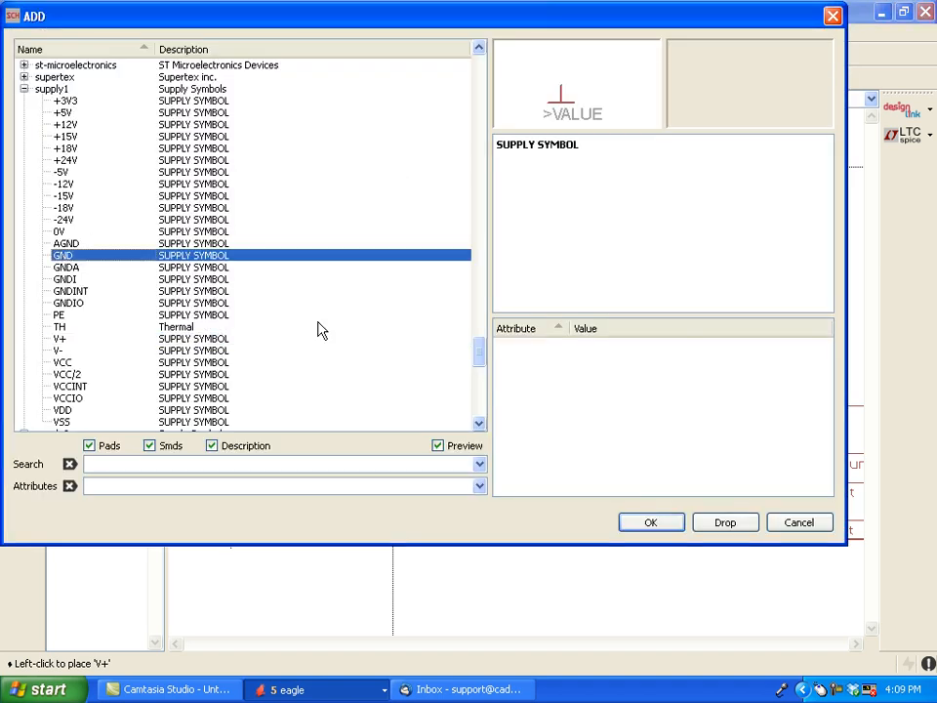
{"action": "left_click", "coordinate": [635, 522]}
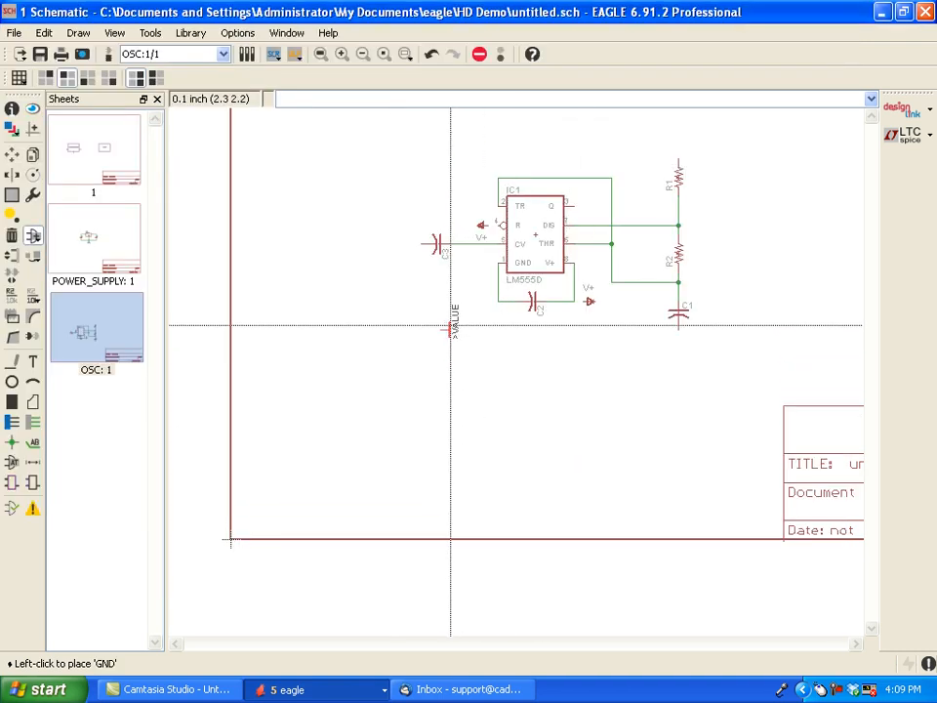
{"action": "left_click", "coordinate": [479, 300]}
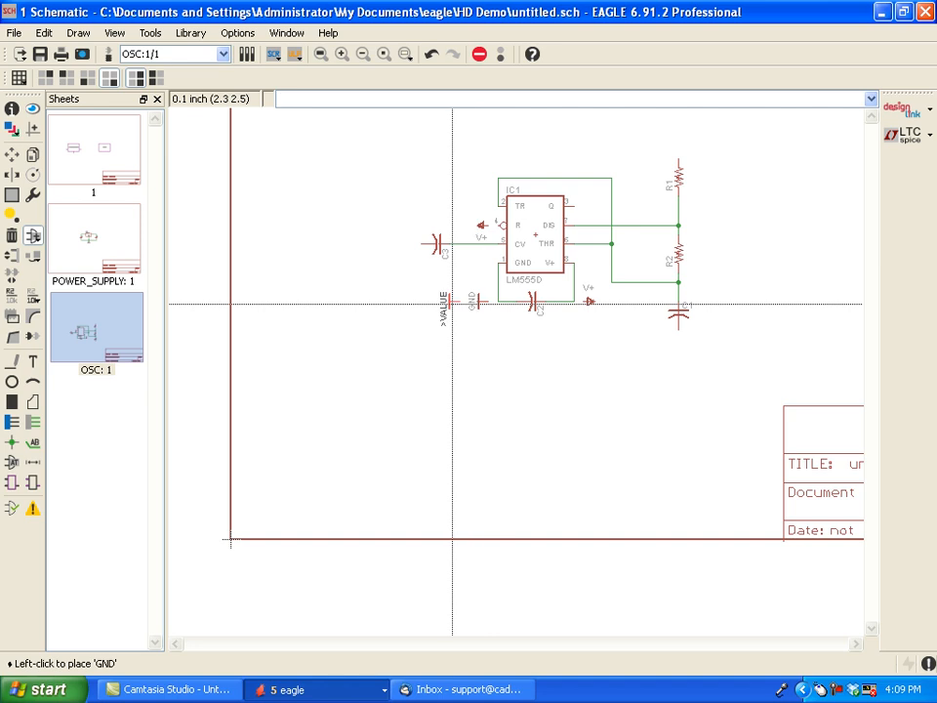
{"action": "left_click", "coordinate": [395, 241]}
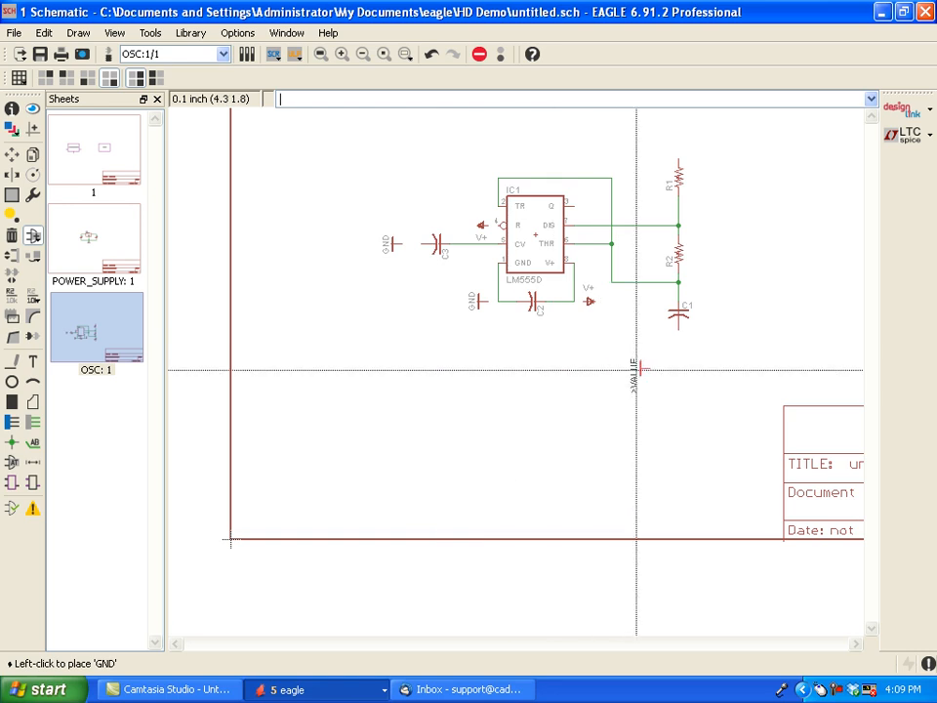
{"action": "right_click", "coordinate": [678, 358]}
{"action": "left_click", "coordinate": [681, 354]}
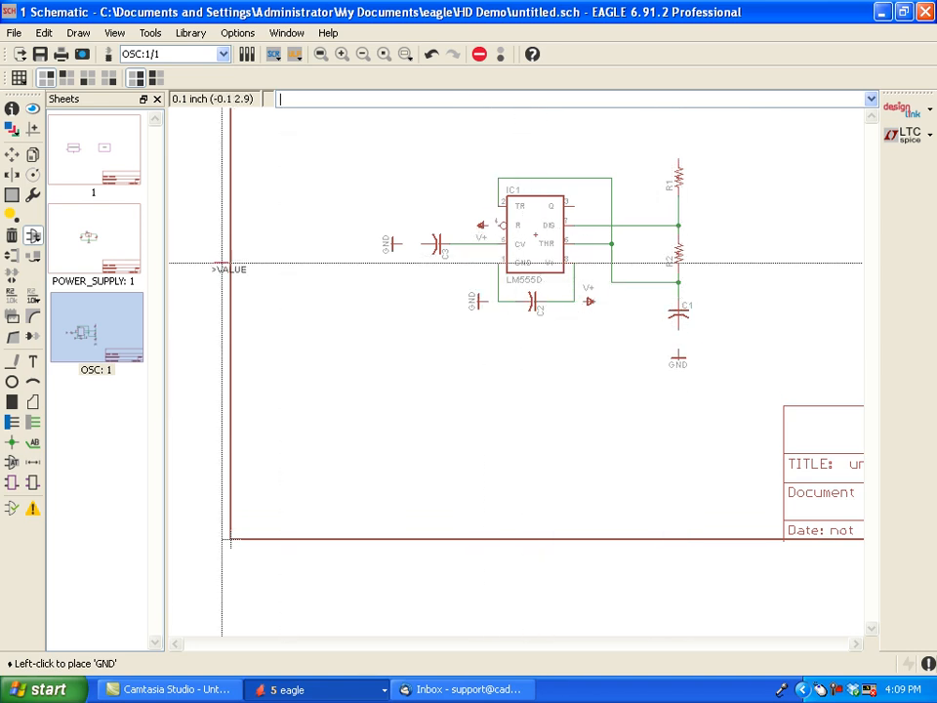
- Copy the V+ symbol beside C2 and place it pointing up directly above R1
{"action": "left_click", "coordinate": [33, 157]}
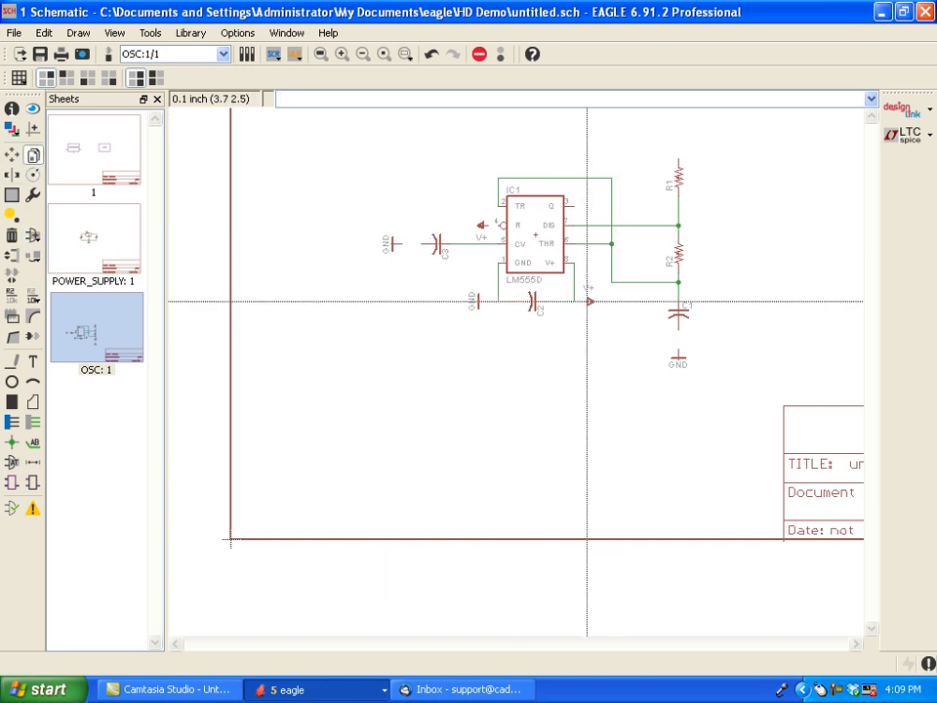
{"action": "left_click", "coordinate": [587, 301]}
{"action": "right_click", "coordinate": [673, 130]}
{"action": "left_click", "coordinate": [678, 142]}
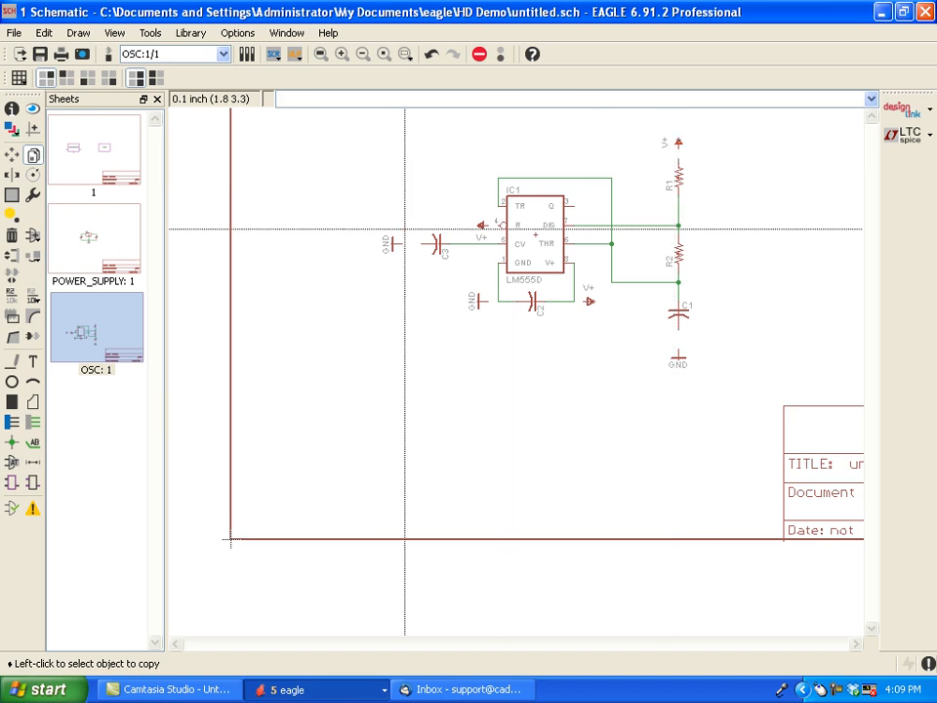
- Wire the GND symbols to C3 and to the C2–GND pin net, merging that net into GND
{"action": "left_click", "coordinate": [33, 426]}
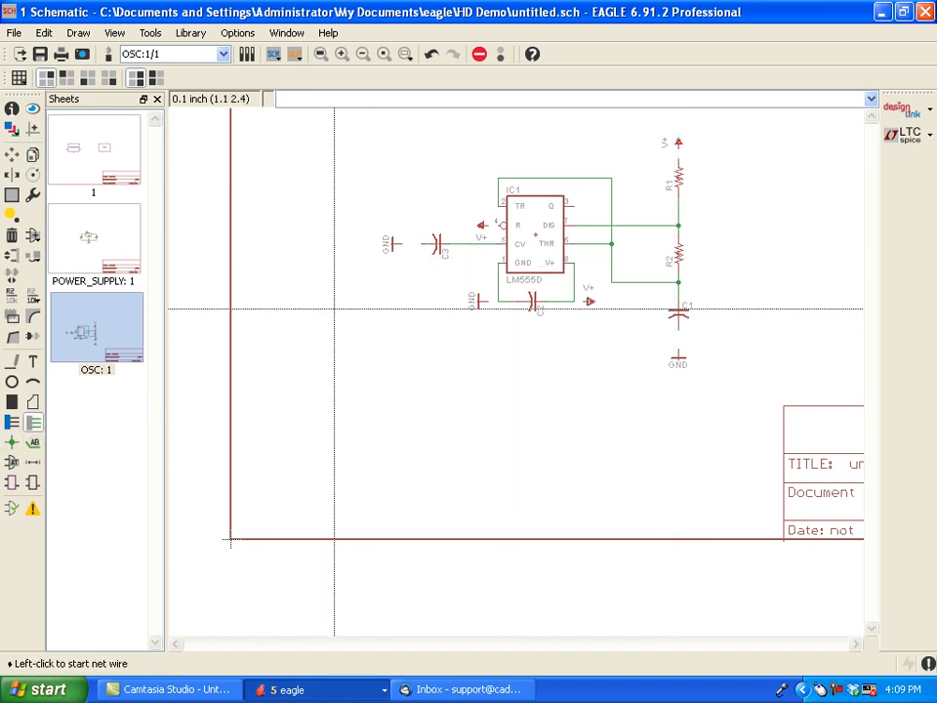
{"action": "left_click", "coordinate": [402, 246]}
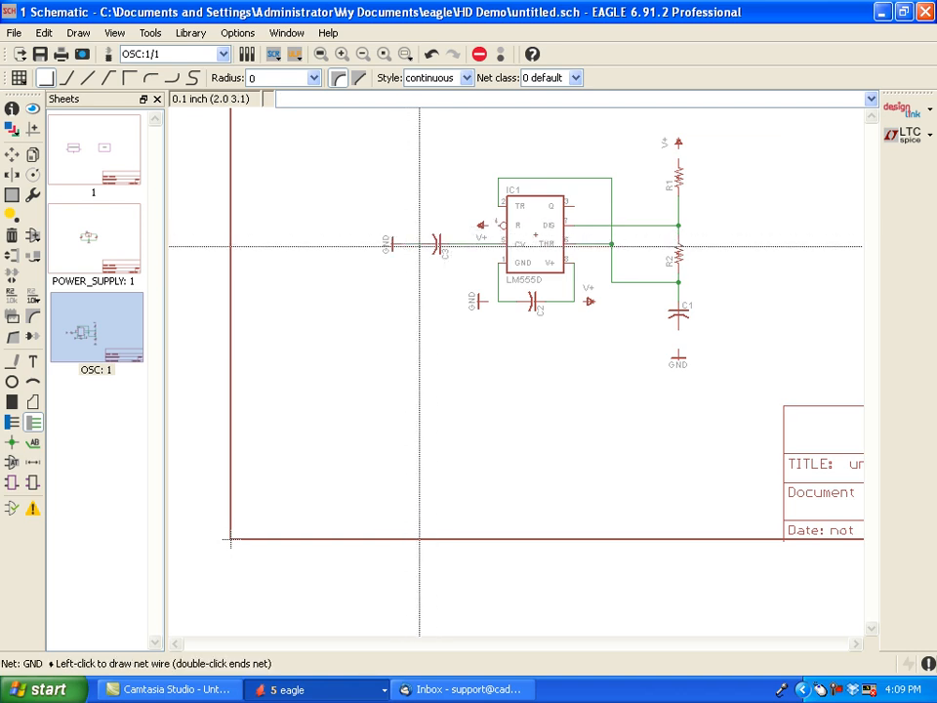
{"action": "left_click", "coordinate": [420, 246]}
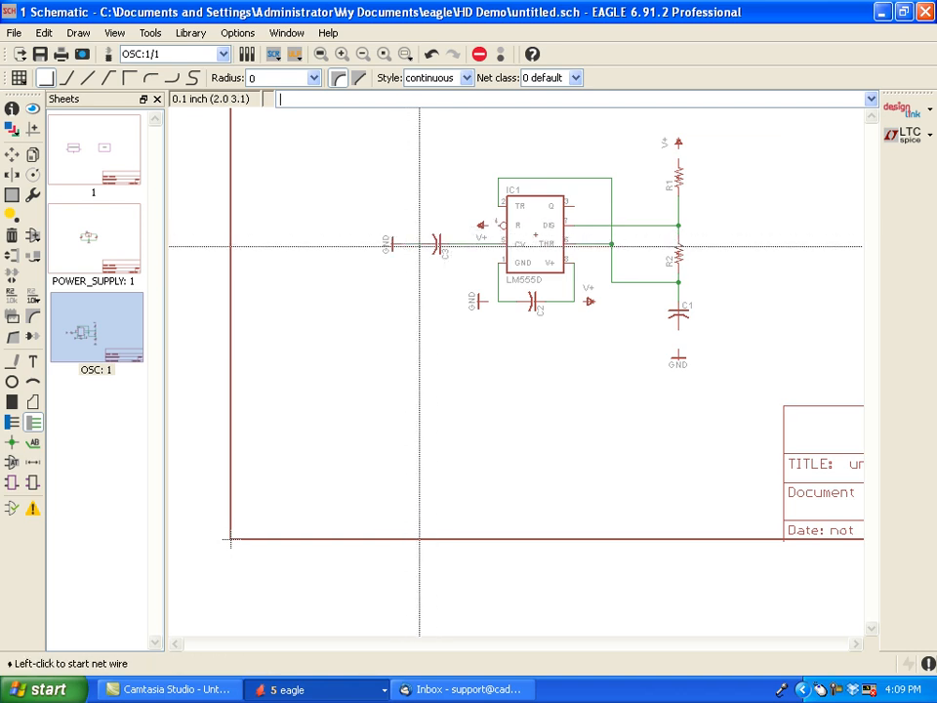
{"action": "left_click", "coordinate": [484, 299]}
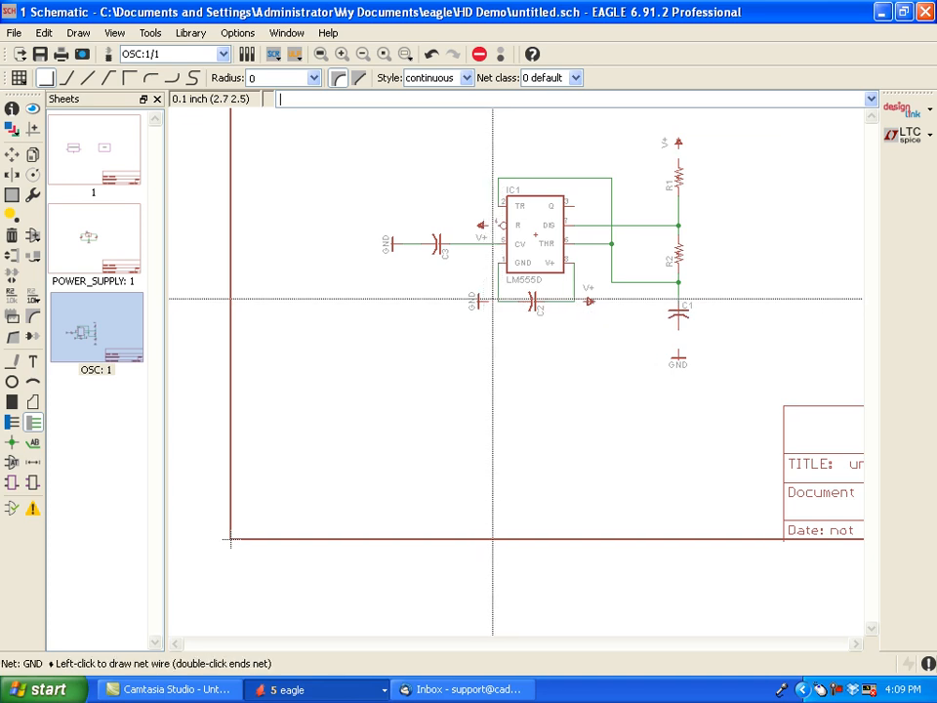
{"action": "left_click", "coordinate": [496, 298]}
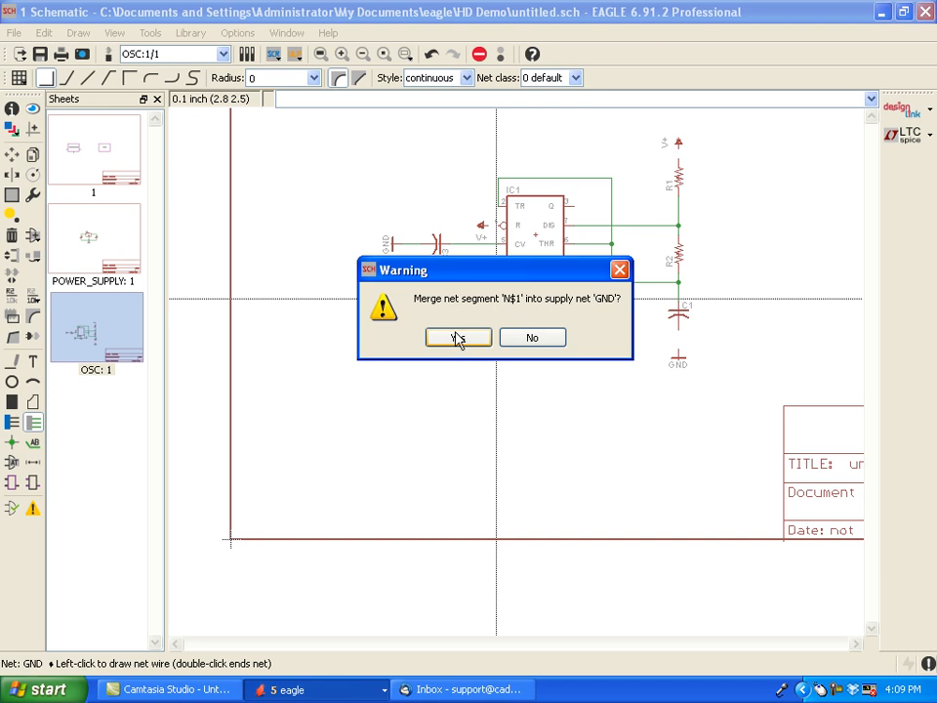
{"action": "left_click", "coordinate": [533, 337]}
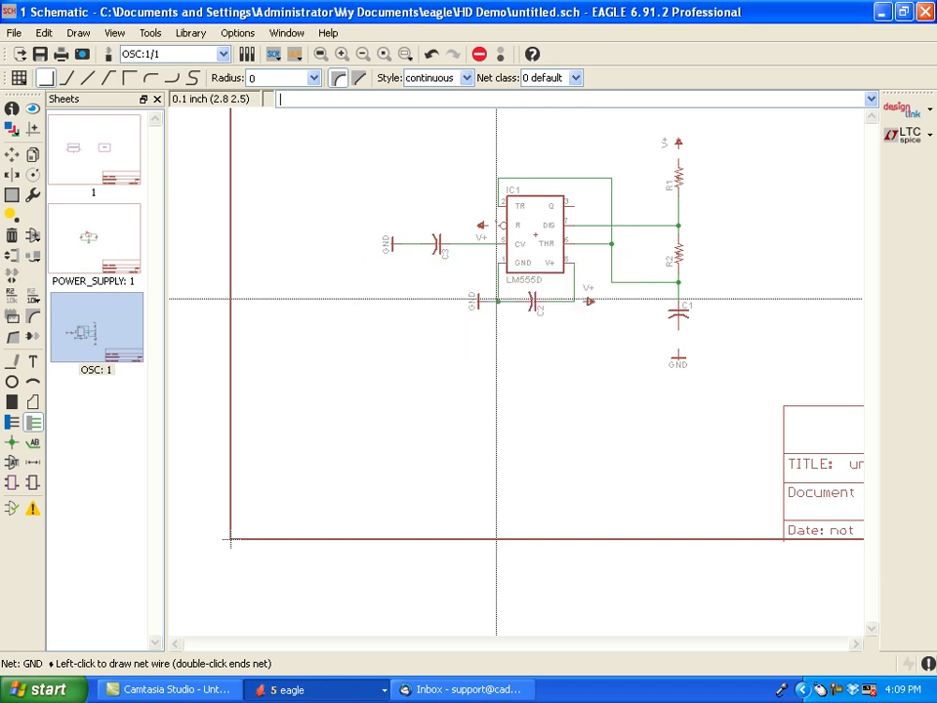
- Wire the net joining C2 and the timer's V+ pin to the adjacent V+ symbol, merging it into V+
{"action": "left_click", "coordinate": [574, 301]}
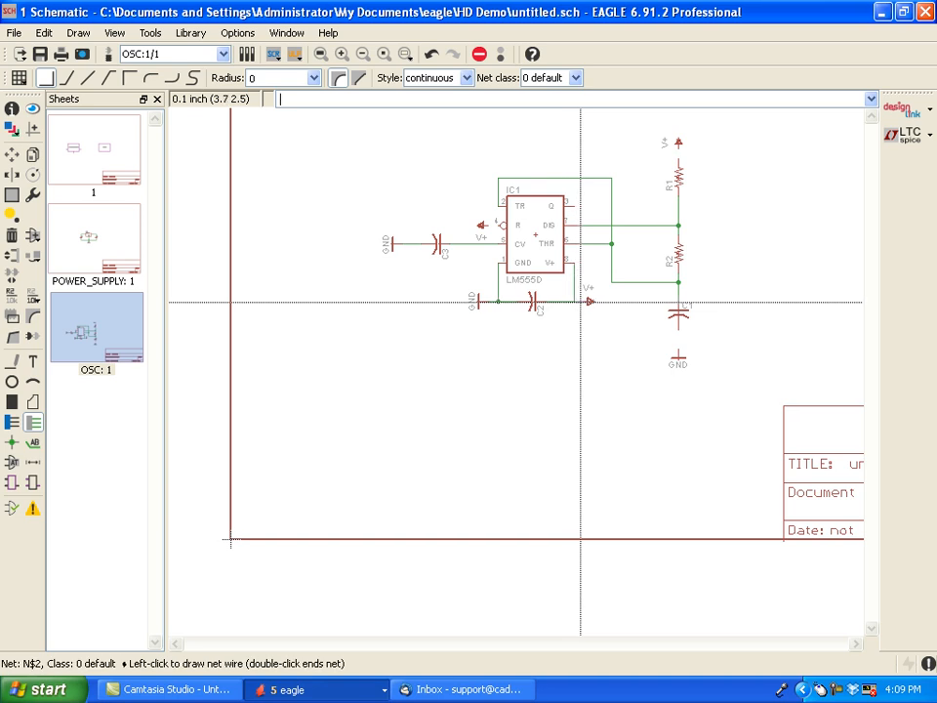
{"action": "left_click", "coordinate": [581, 302]}
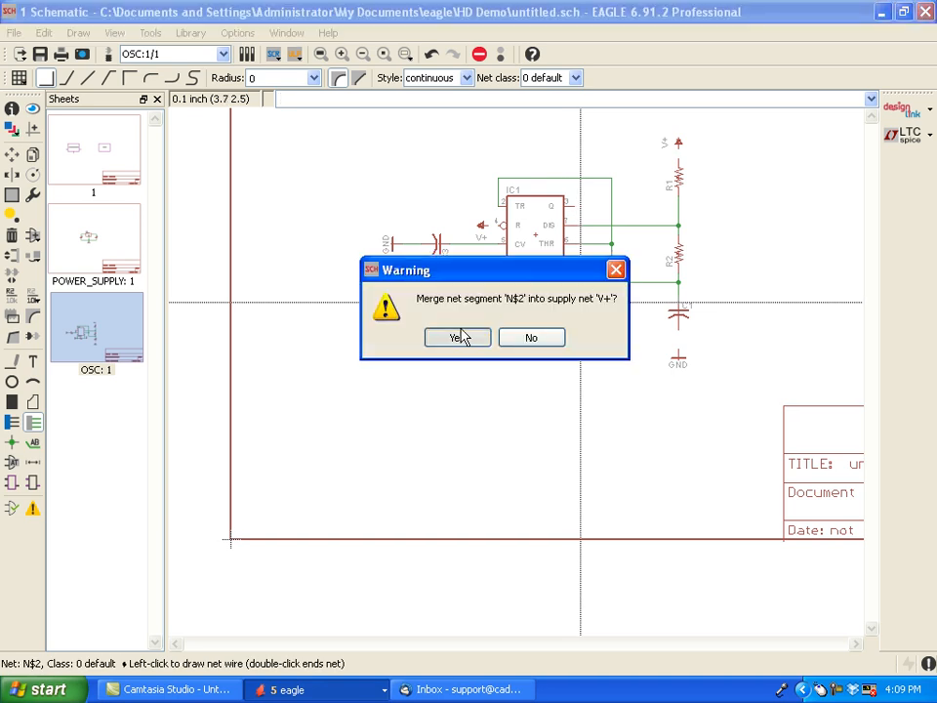
{"action": "key", "text": "Return"}
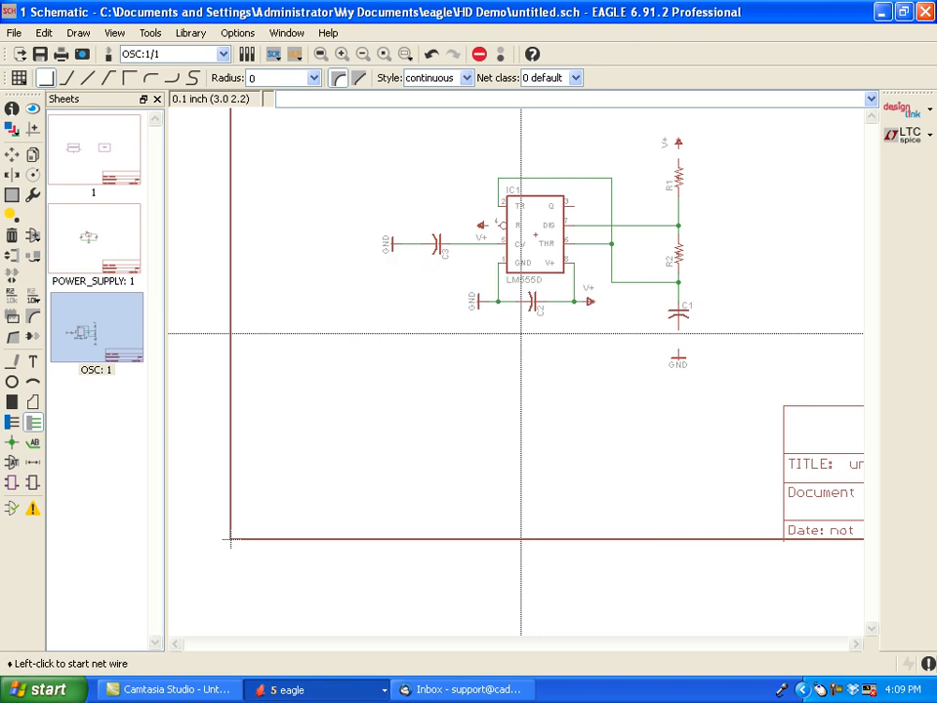
- Draw nets connecting C1 to the GND symbol below it and R1 to the V+ symbol above it
{"action": "left_click", "coordinate": [679, 333]}
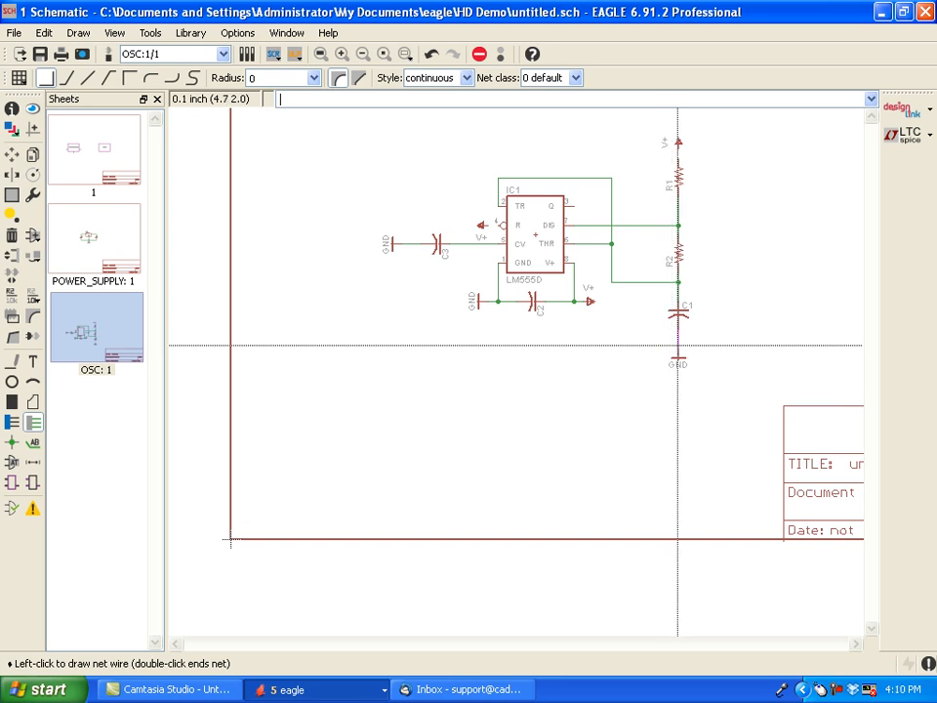
{"action": "double_click", "coordinate": [678, 353]}
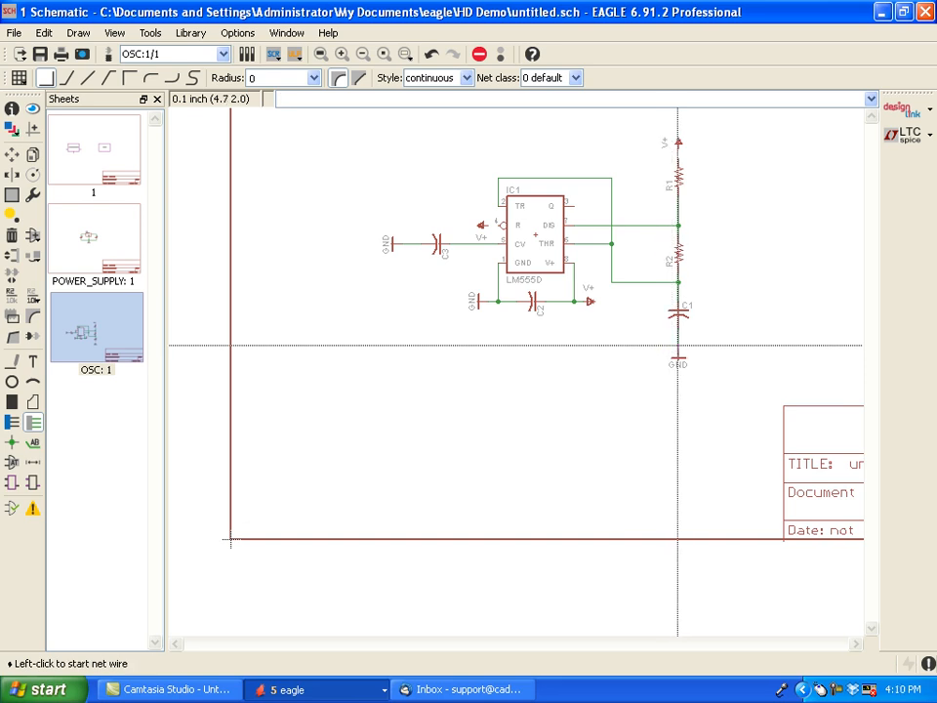
{"action": "left_click", "coordinate": [679, 157]}
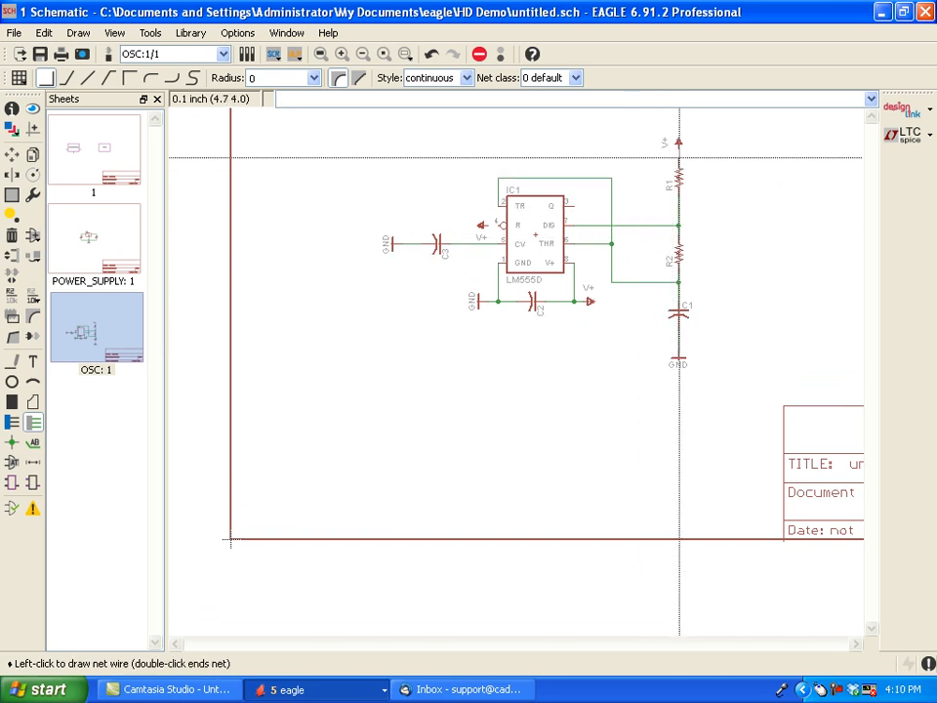
{"action": "left_click", "coordinate": [679, 148]}
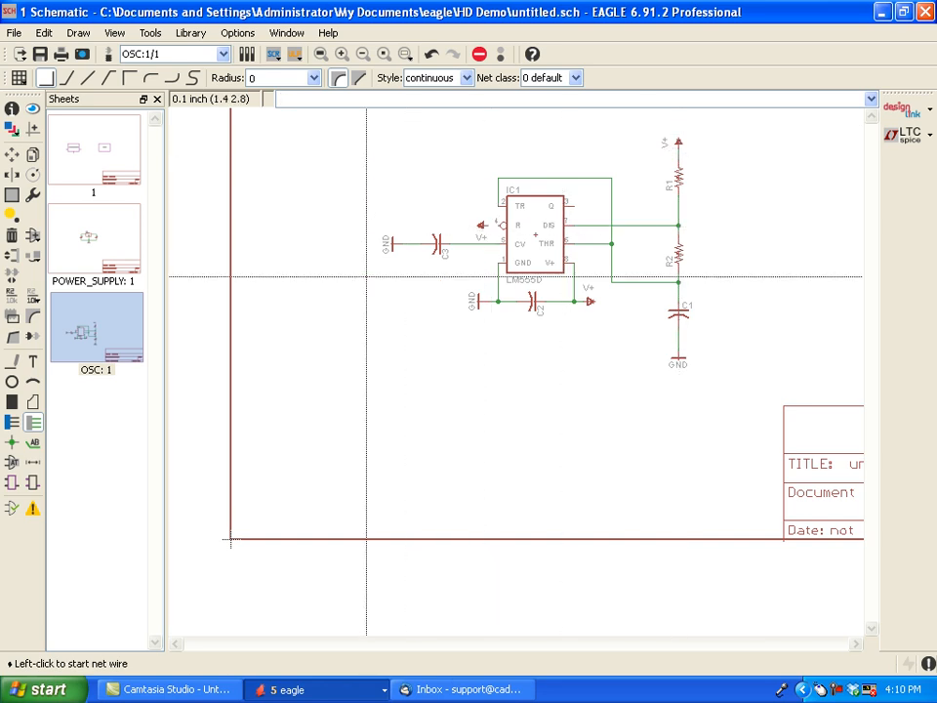
- Set the capacitor values to 0.01u for C3, 0.1u for C2 and 1u for C1
{"action": "left_click", "coordinate": [32, 297]}
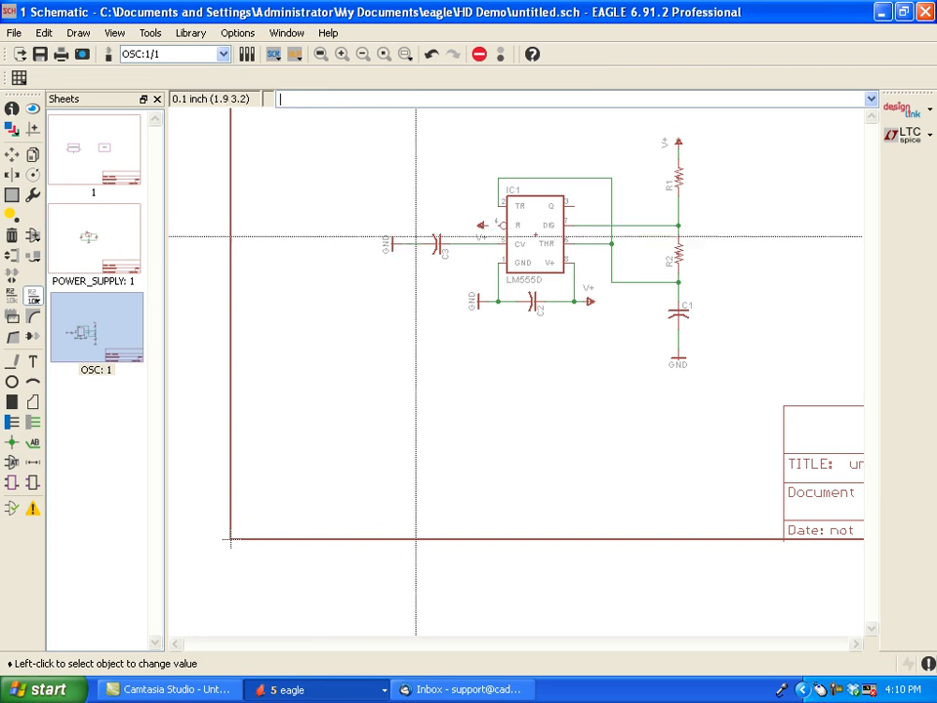
{"action": "left_click", "coordinate": [438, 244]}
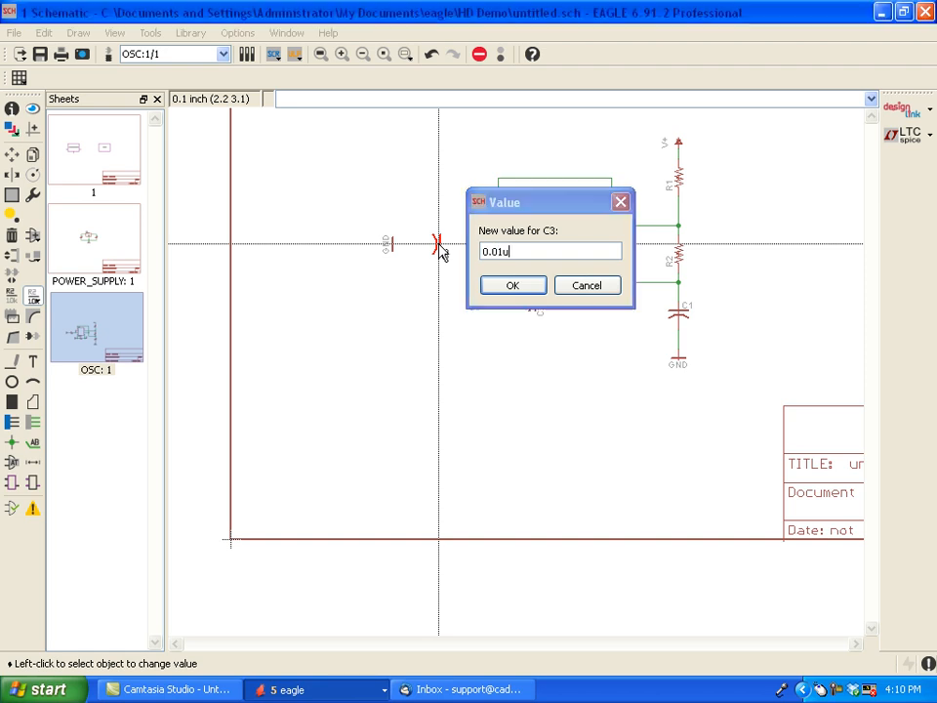
{"action": "key", "text": "Return"}
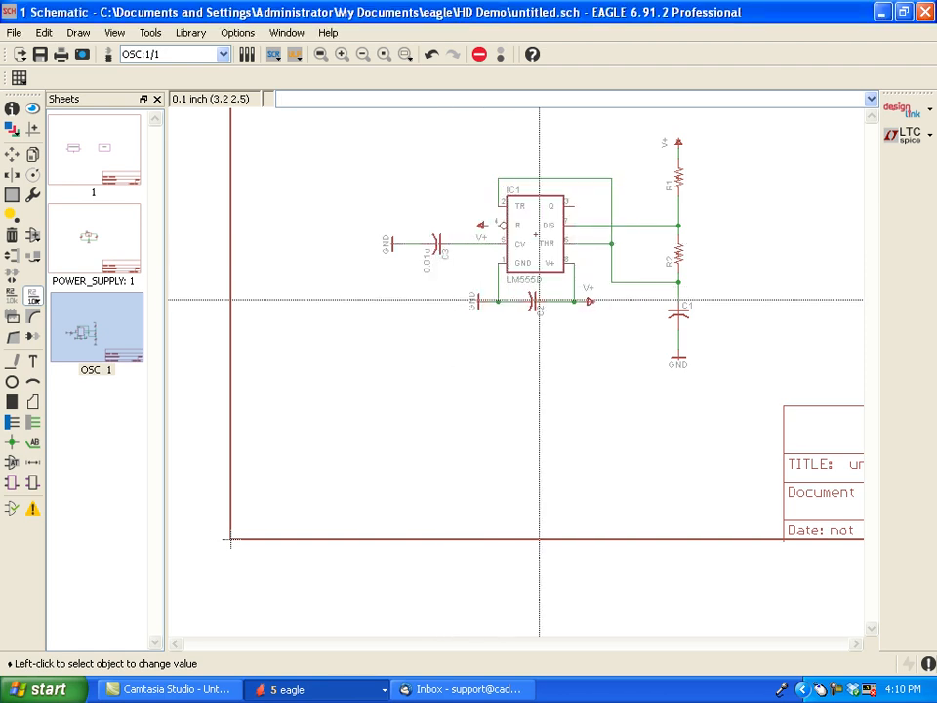
{"action": "left_click", "coordinate": [534, 301]}
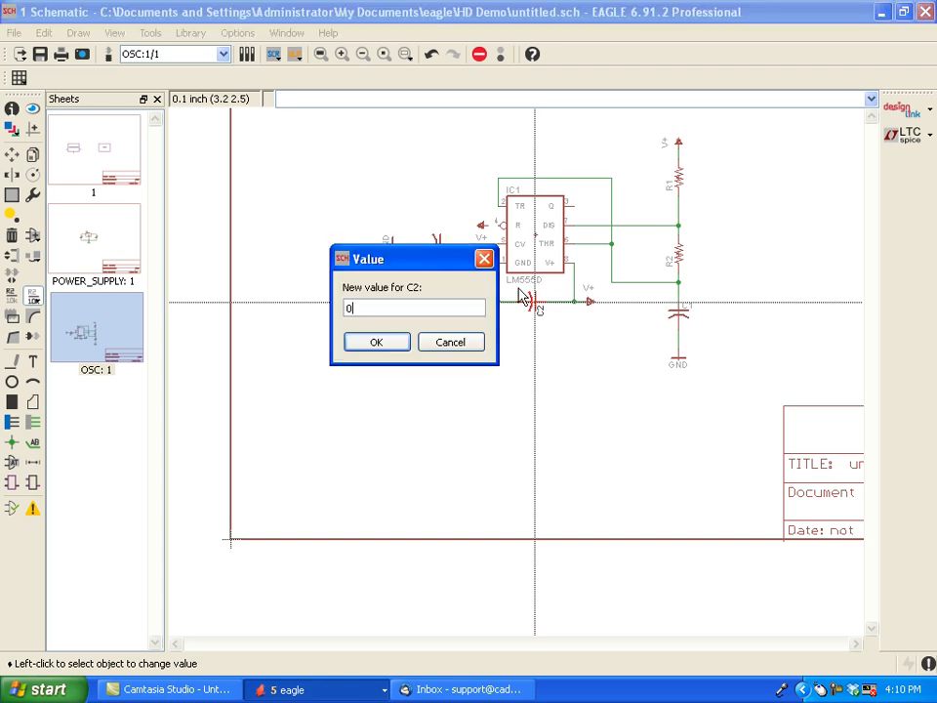
{"action": "type", "text": "0.1u"}
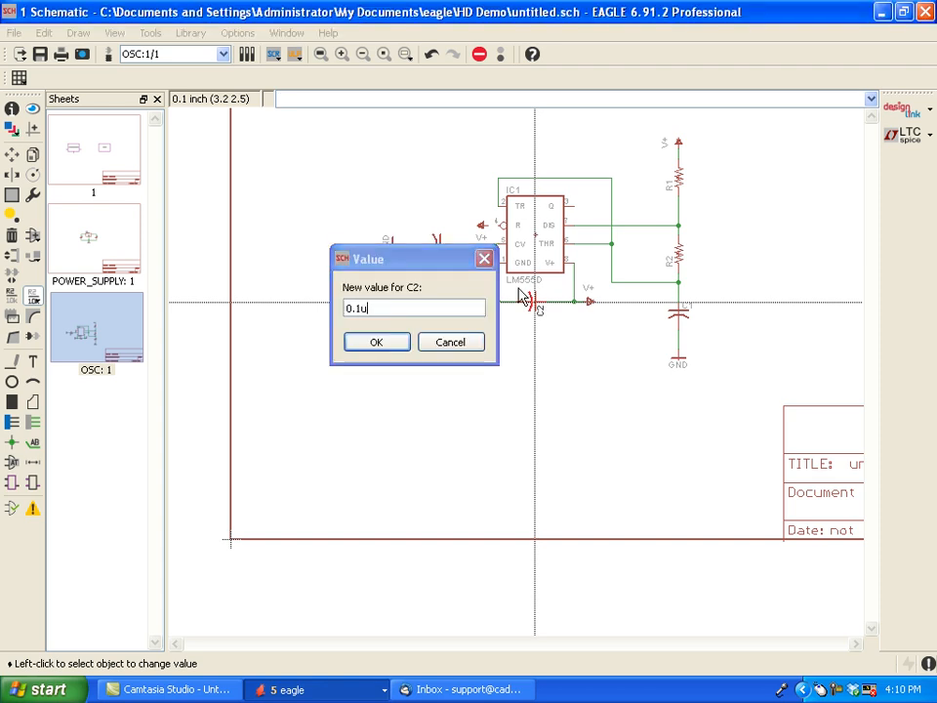
{"action": "key", "text": "Return"}
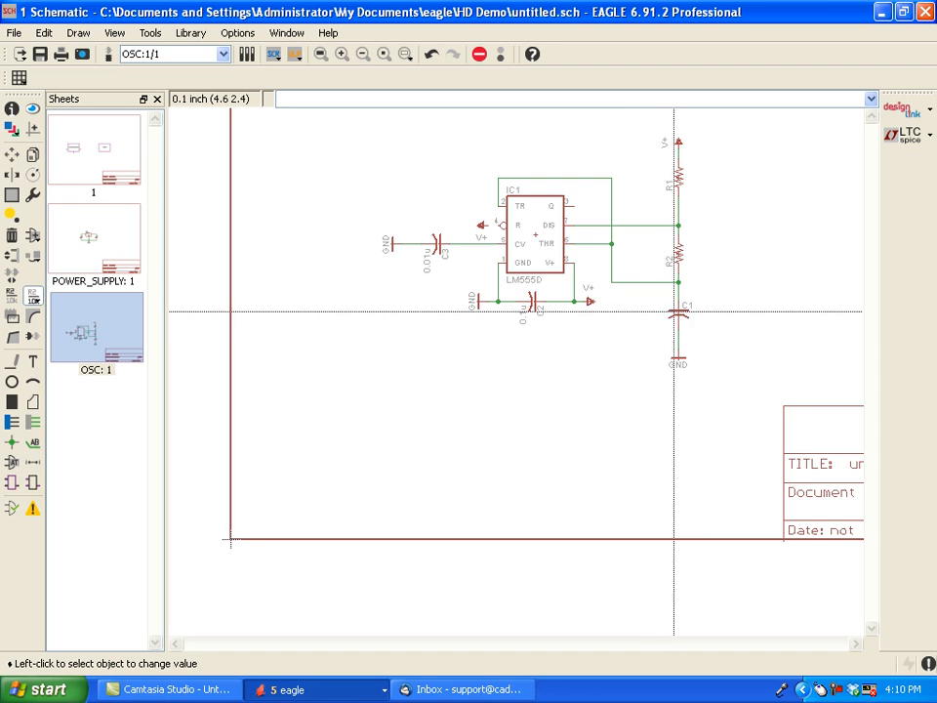
{"action": "left_click", "coordinate": [684, 313]}
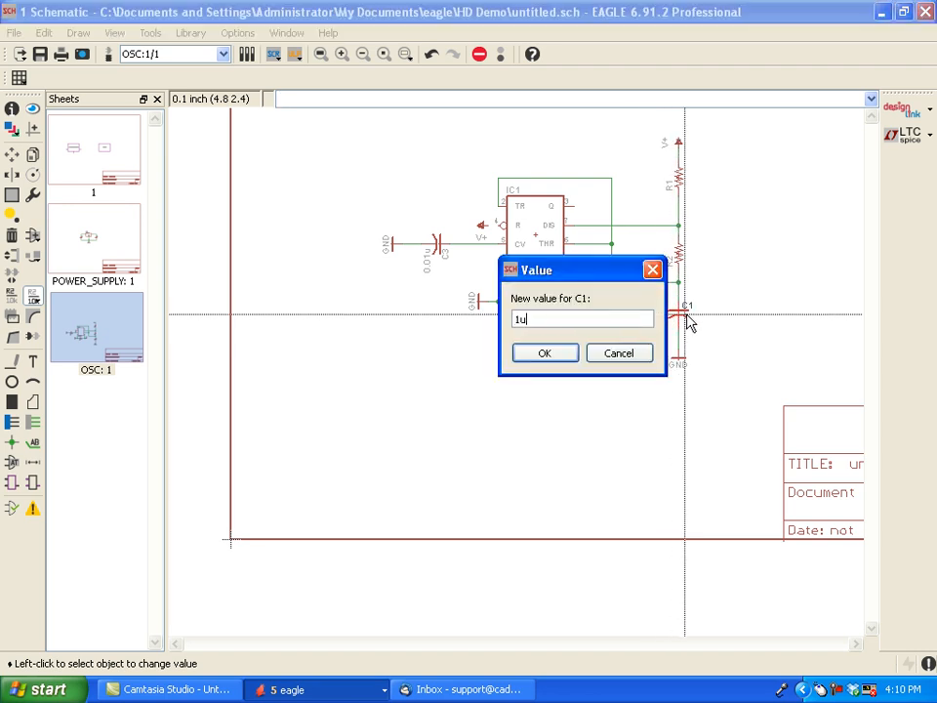
{"action": "key", "text": "Return"}
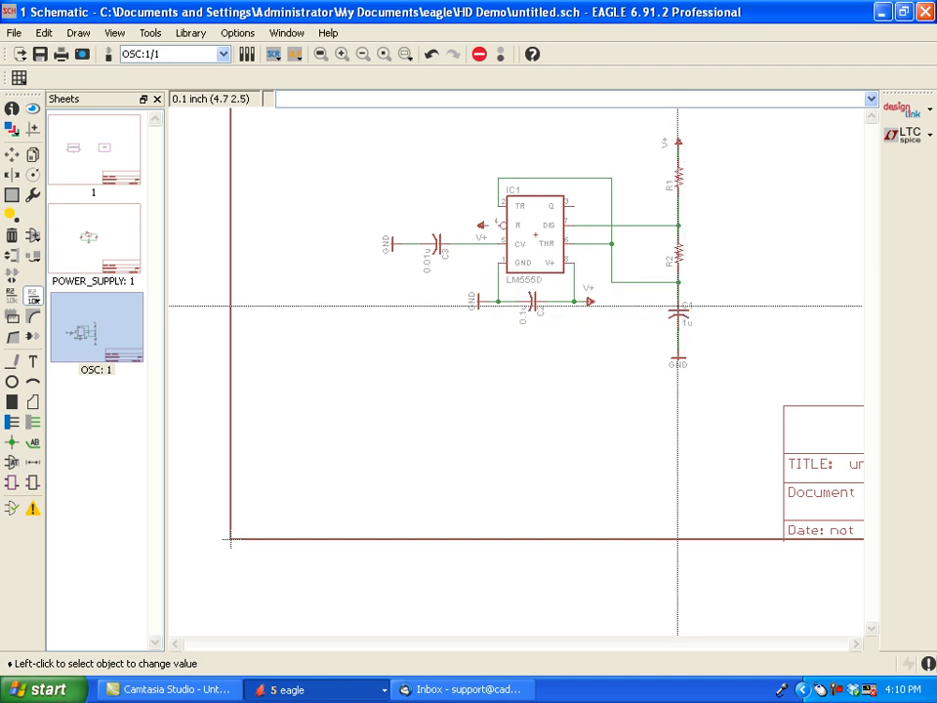
- Set the resistor values to 450k for R2 and 100k for R1
{"action": "left_click", "coordinate": [680, 253]}
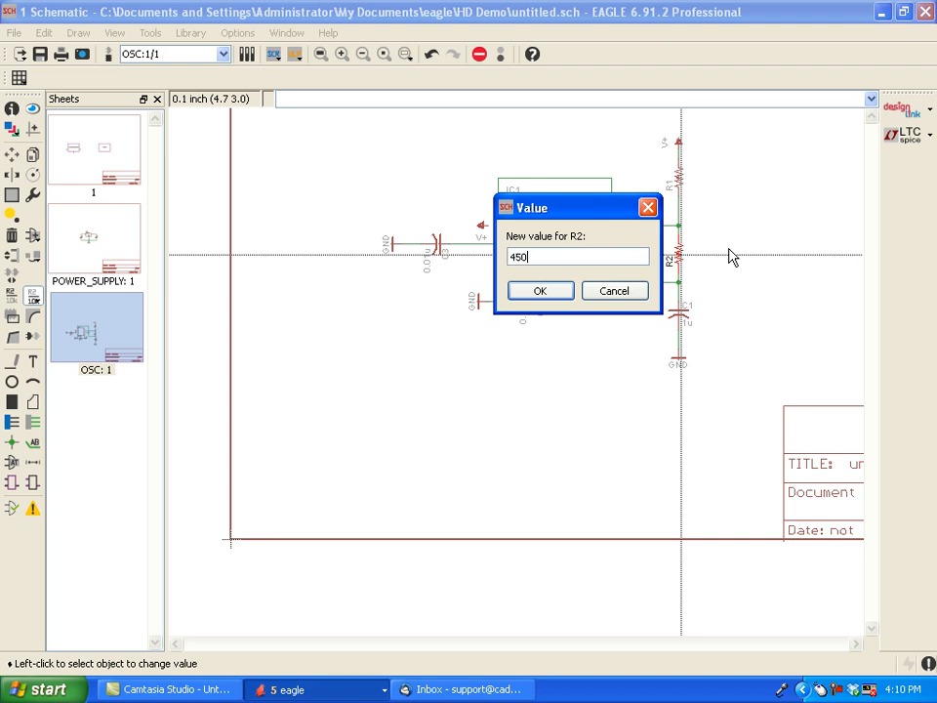
{"action": "key", "text": "Return"}
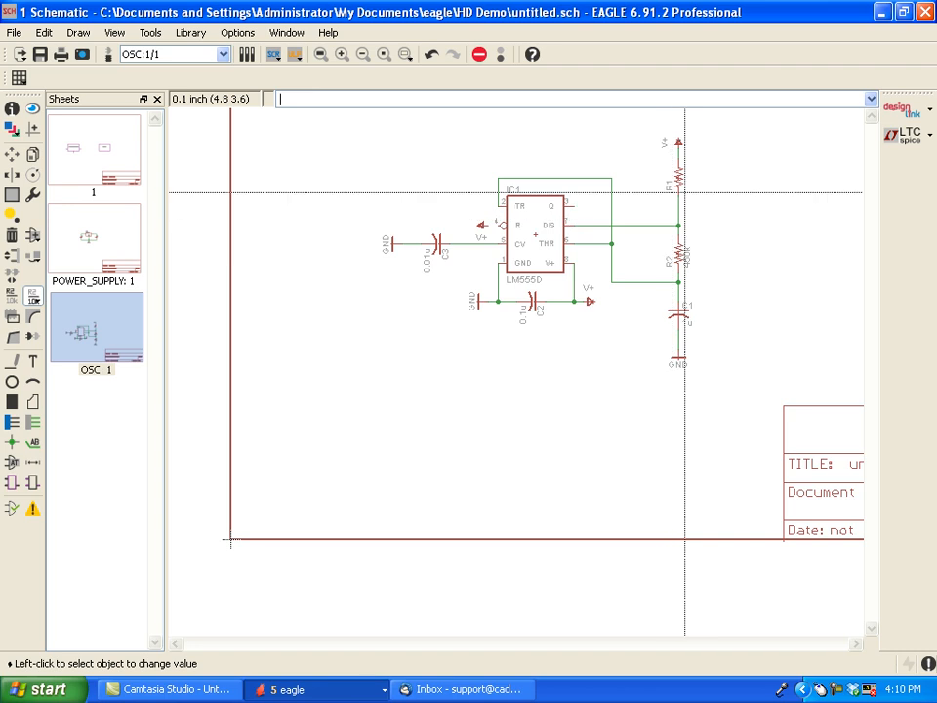
{"action": "left_click", "coordinate": [680, 179]}
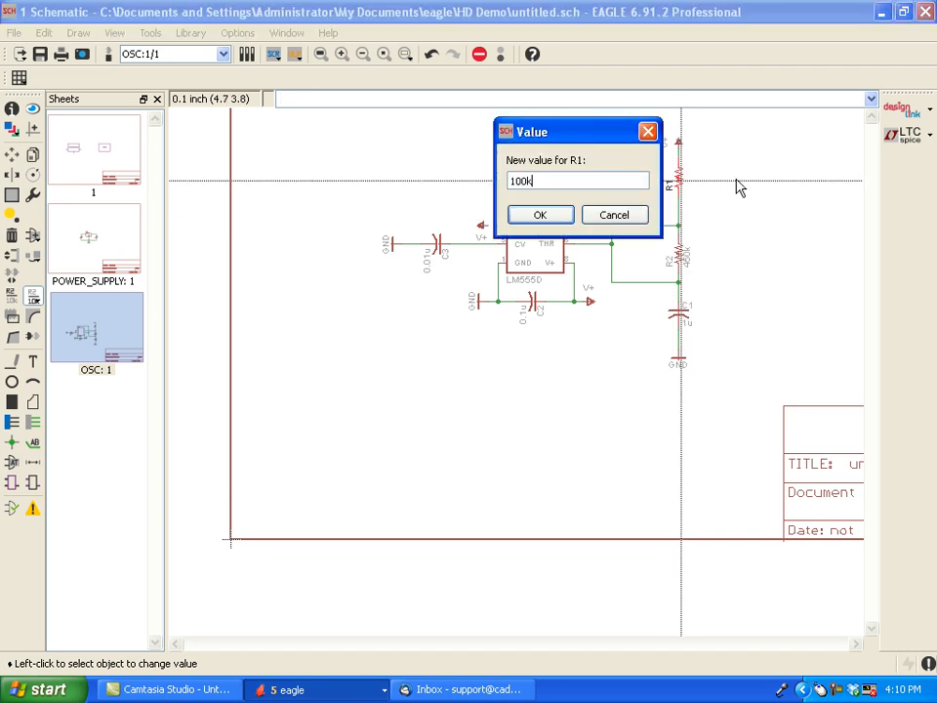
{"action": "type", "text": "100k"}
{"action": "key", "text": "Return"}
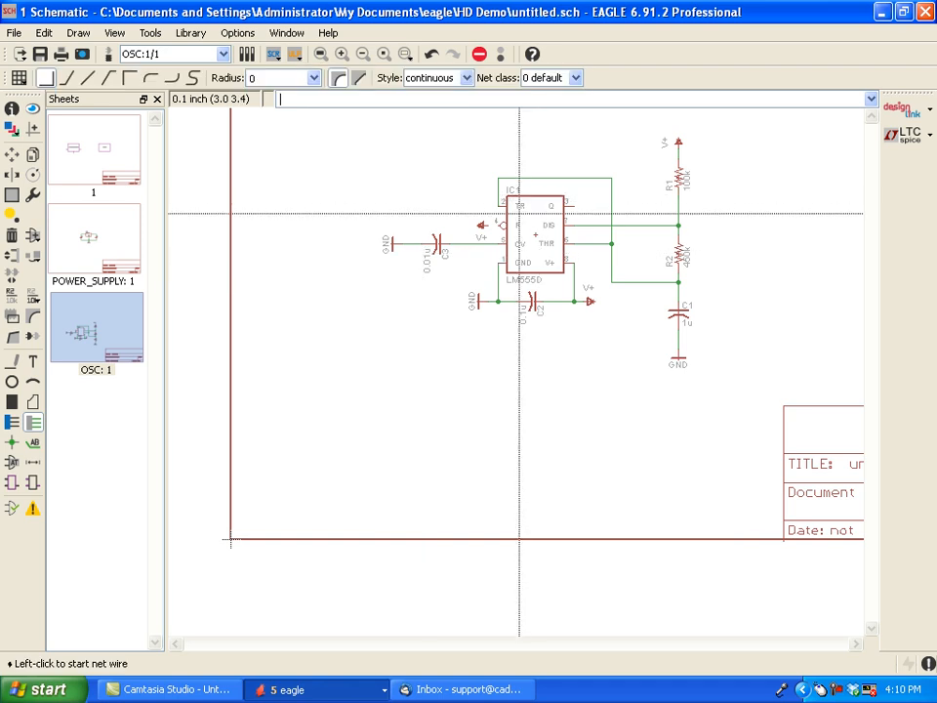
- Draw a net connecting the timer's R pin 4 to the adjacent V+ symbol
{"action": "scroll", "coordinate": [486, 226], "scroll_direction": "up", "scroll_amount": 1}
{"action": "scroll", "coordinate": [486, 226], "scroll_direction": "up", "scroll_amount": 2}
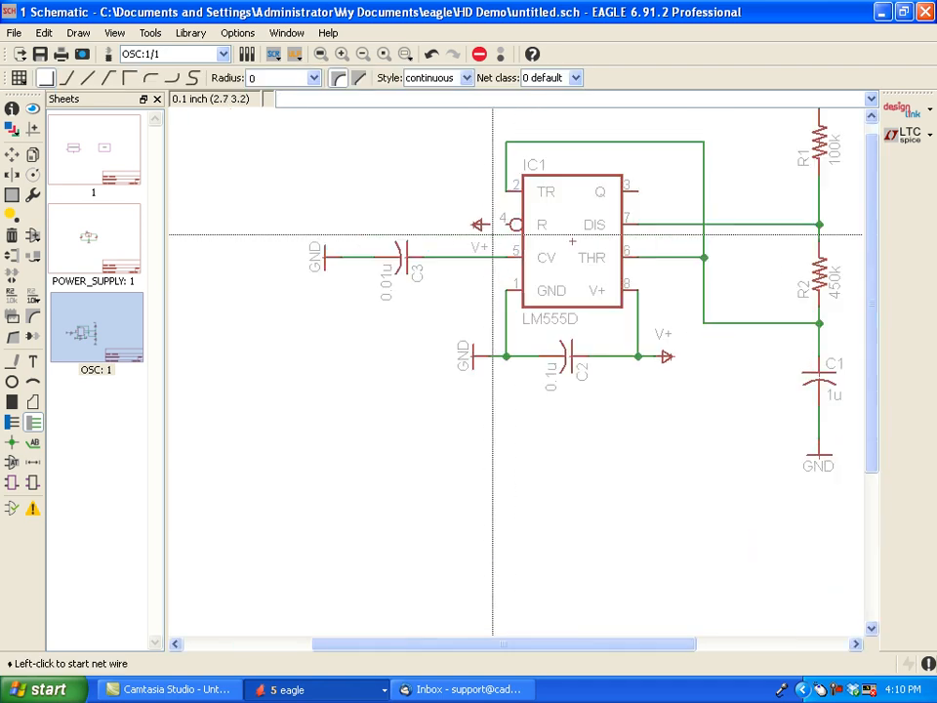
{"action": "left_click", "coordinate": [494, 223]}
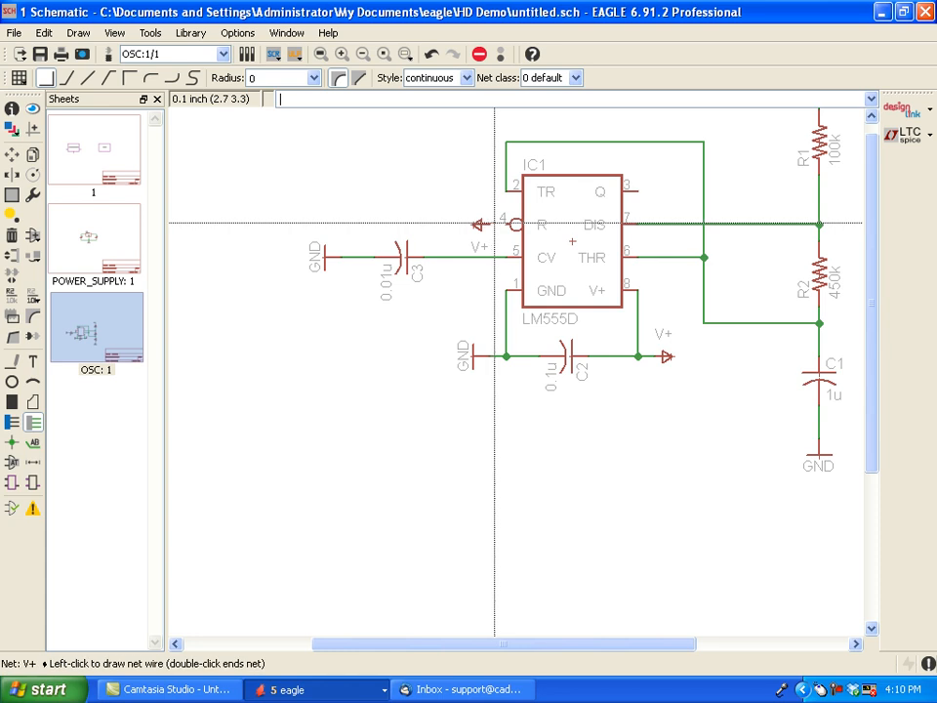
{"action": "key", "text": "Escape"}
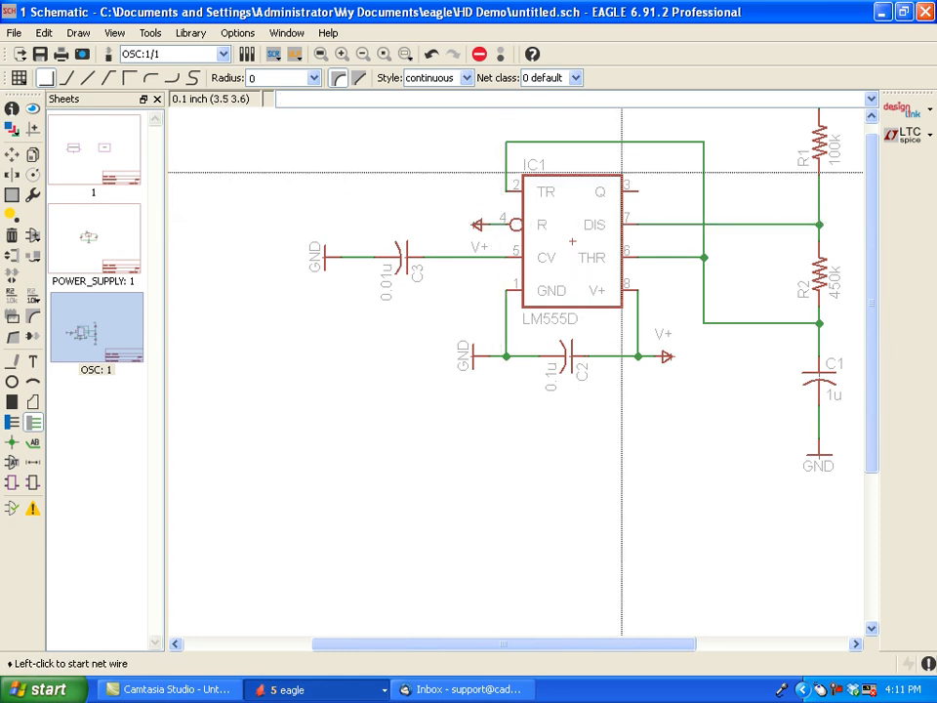
- Draw a short horizontal net from the timer's Q pin 3, ending just past the vertical TR–THR net
{"action": "left_click", "coordinate": [640, 188]}
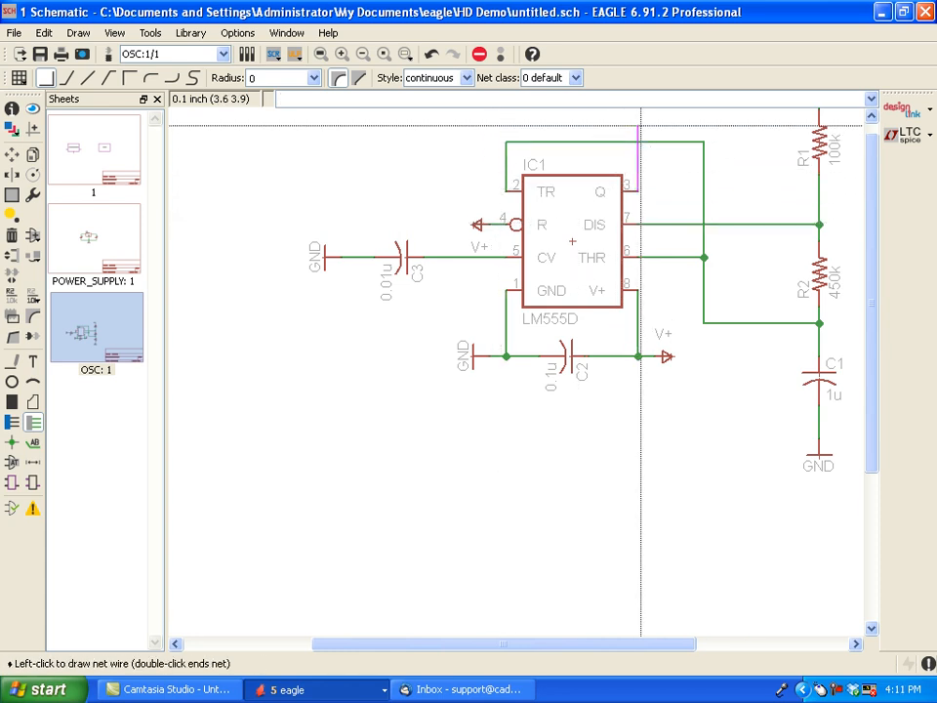
{"action": "left_click", "coordinate": [734, 191]}
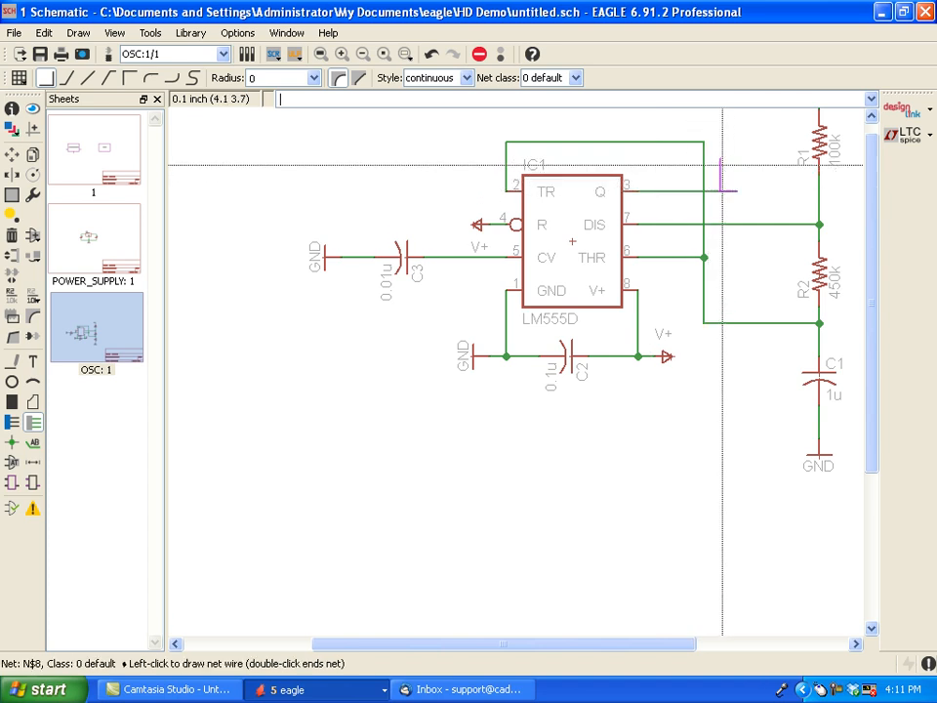
{"action": "key", "text": "Escape"}
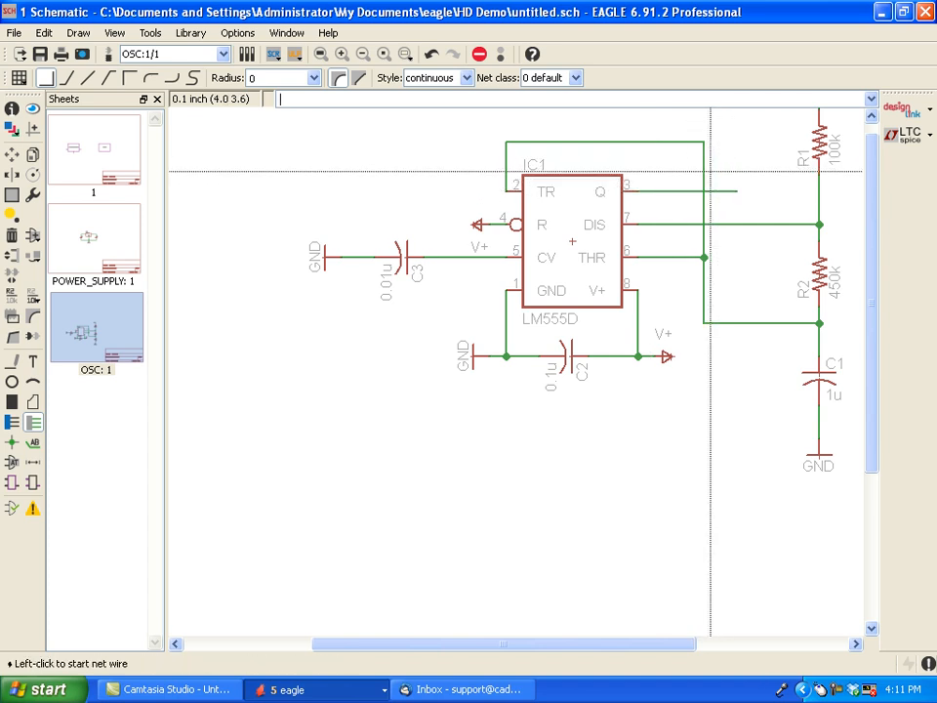
- Name the Q pin's net OUT and place its label at the free end of the wire
{"action": "left_click", "coordinate": [11, 295]}
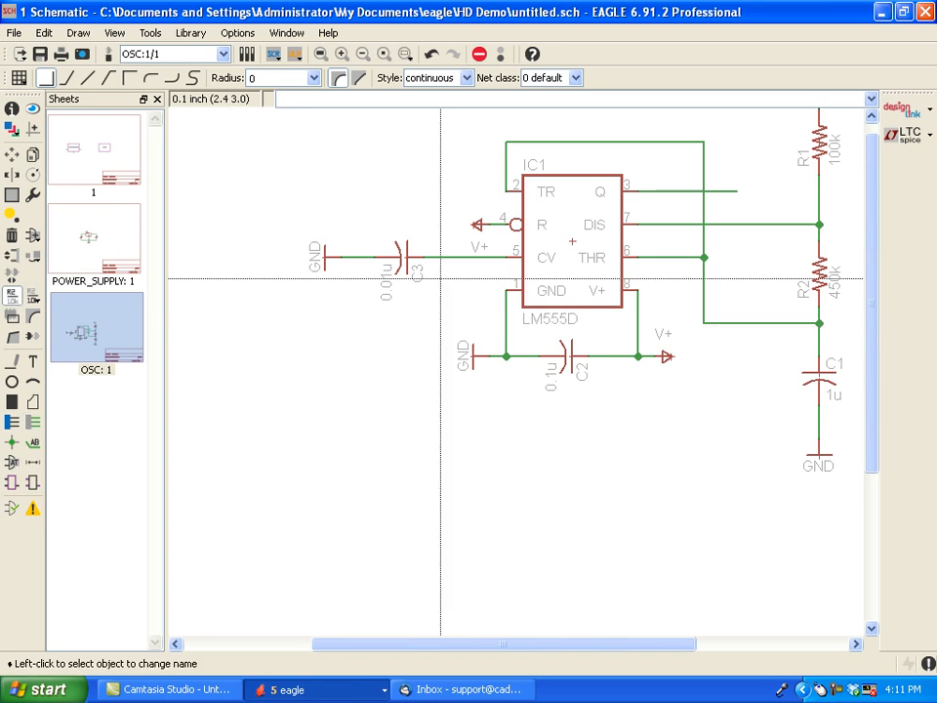
{"action": "left_click", "coordinate": [668, 190]}
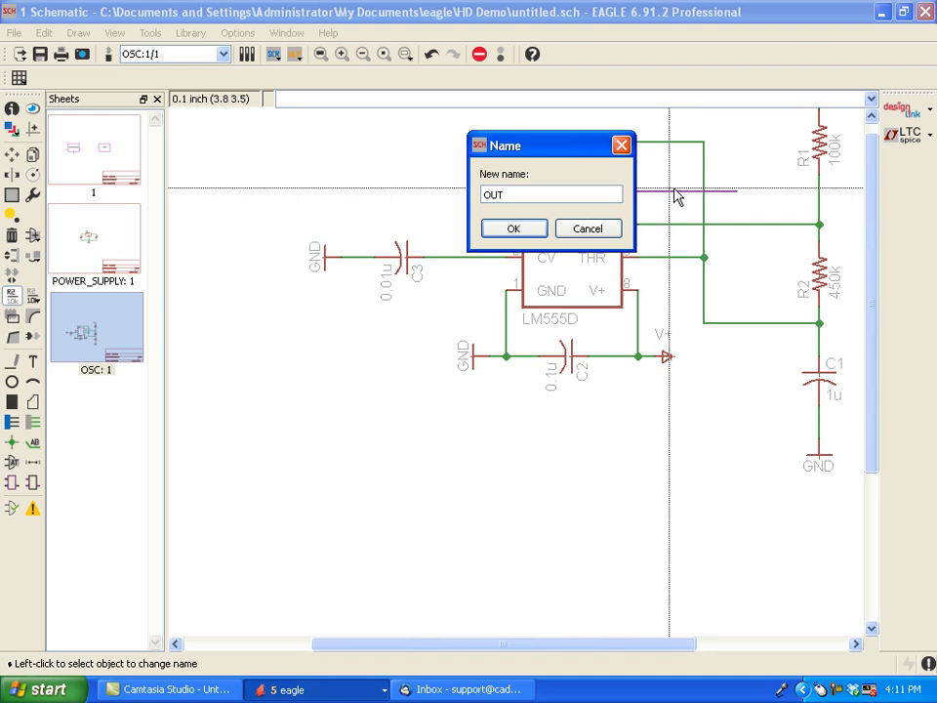
{"action": "left_click", "coordinate": [514, 230]}
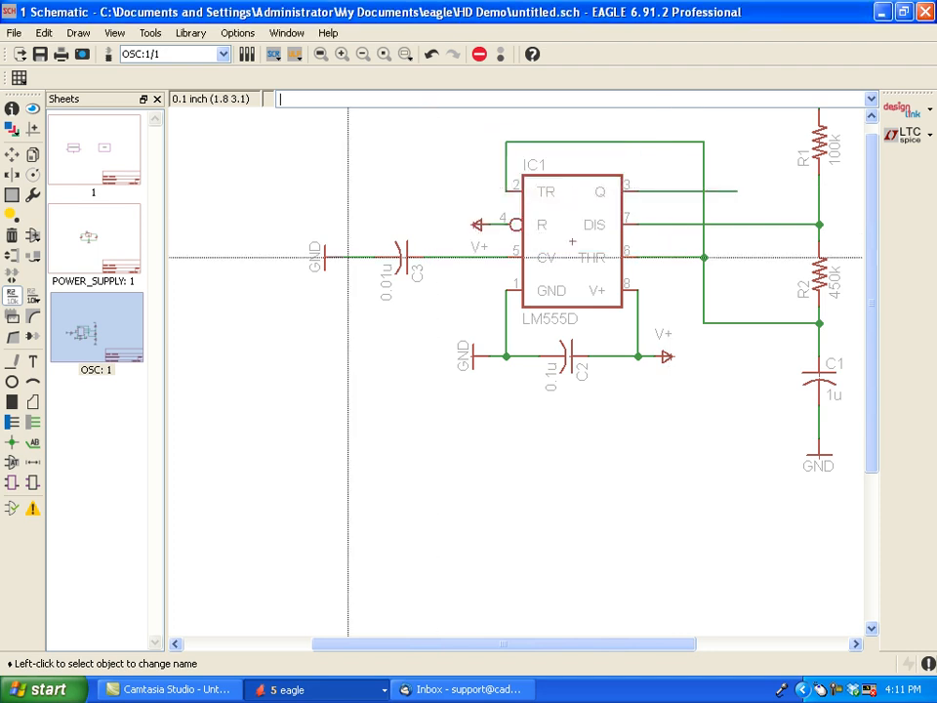
{"action": "left_click", "coordinate": [33, 445]}
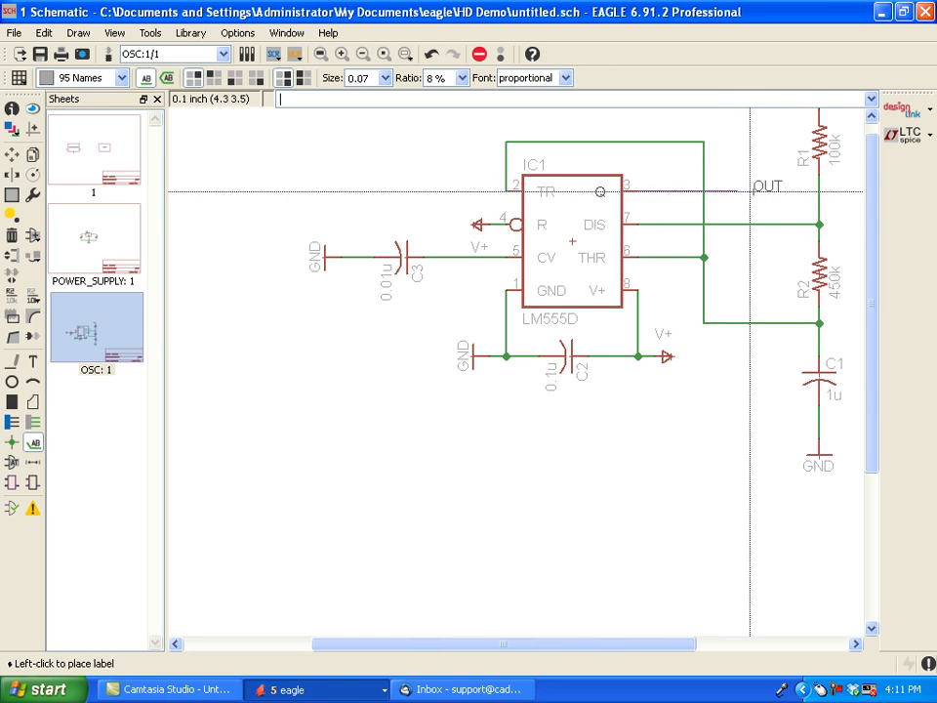
{"action": "left_click", "coordinate": [742, 191]}
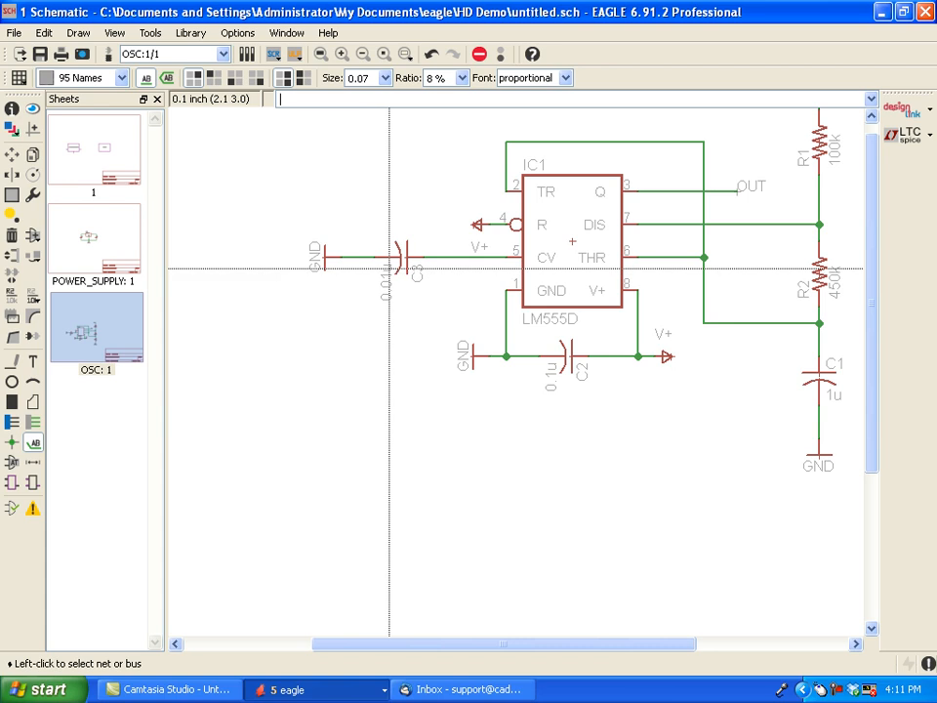
- On main sheet 1, add a V+ port with direction io at the middle of the OSC1 module's upper edge
{"action": "scroll", "coordinate": [479, 310], "scroll_direction": "down", "scroll_amount": 3}
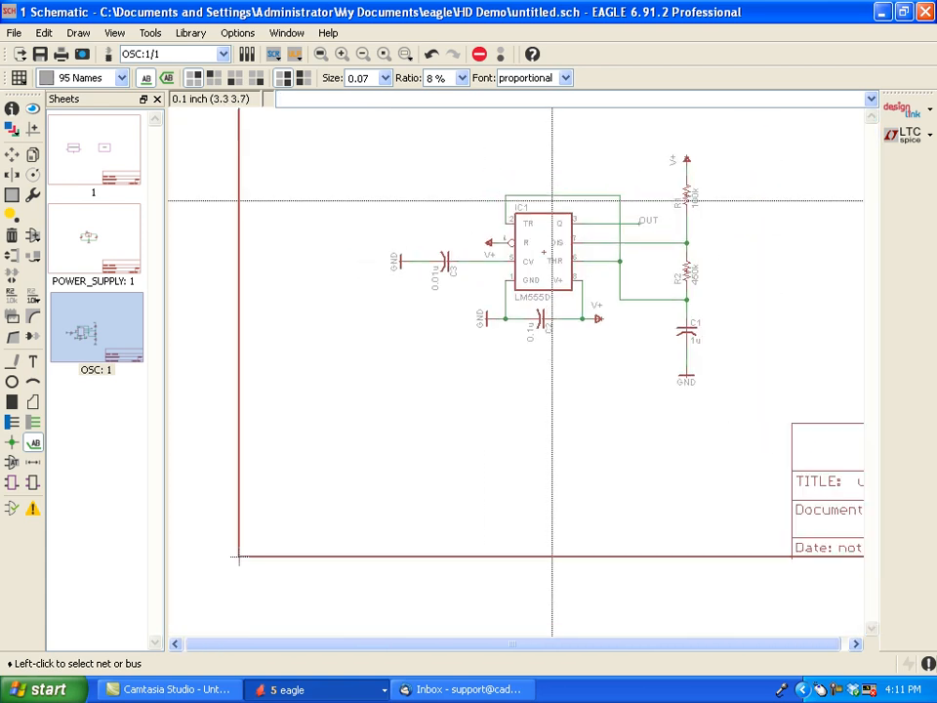
{"action": "left_click", "coordinate": [102, 169]}
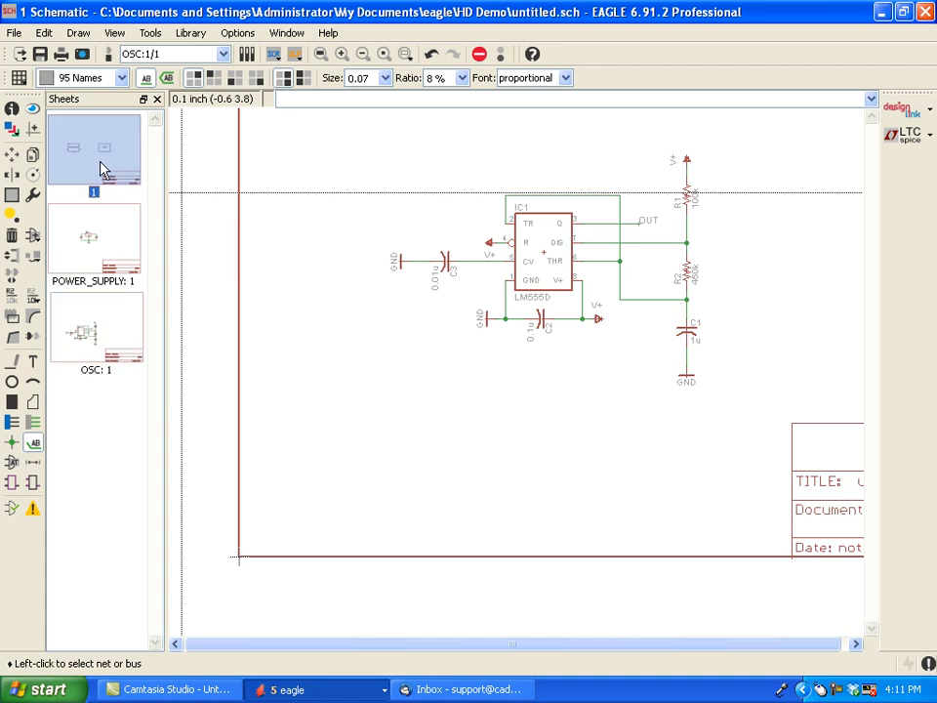
{"action": "double_click", "coordinate": [103, 169]}
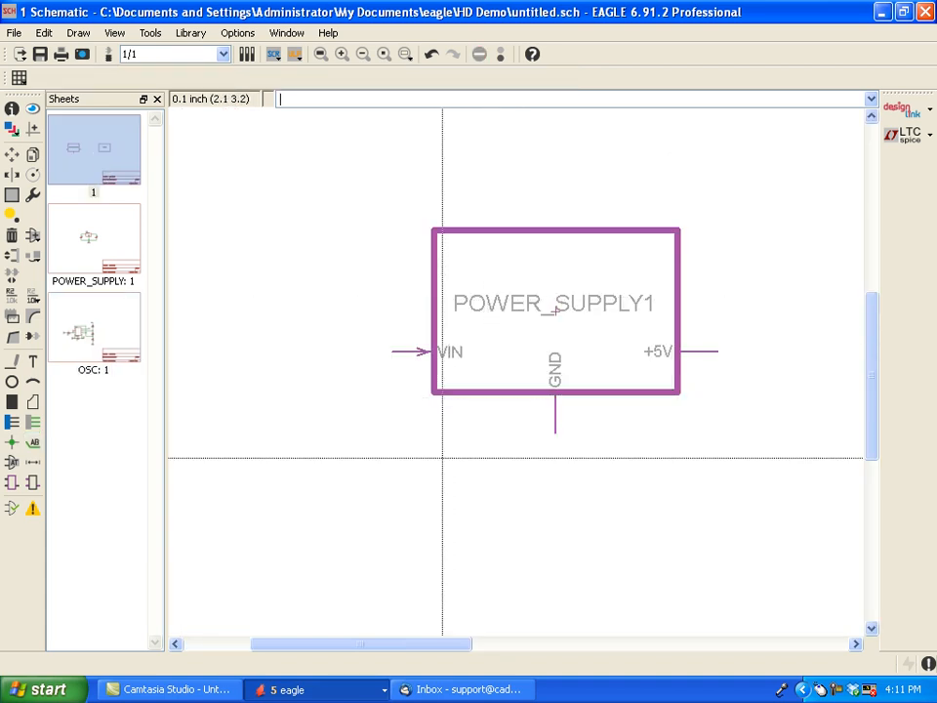
{"action": "left_click_drag", "start_coordinate": [389, 644], "coordinate": [581, 639]}
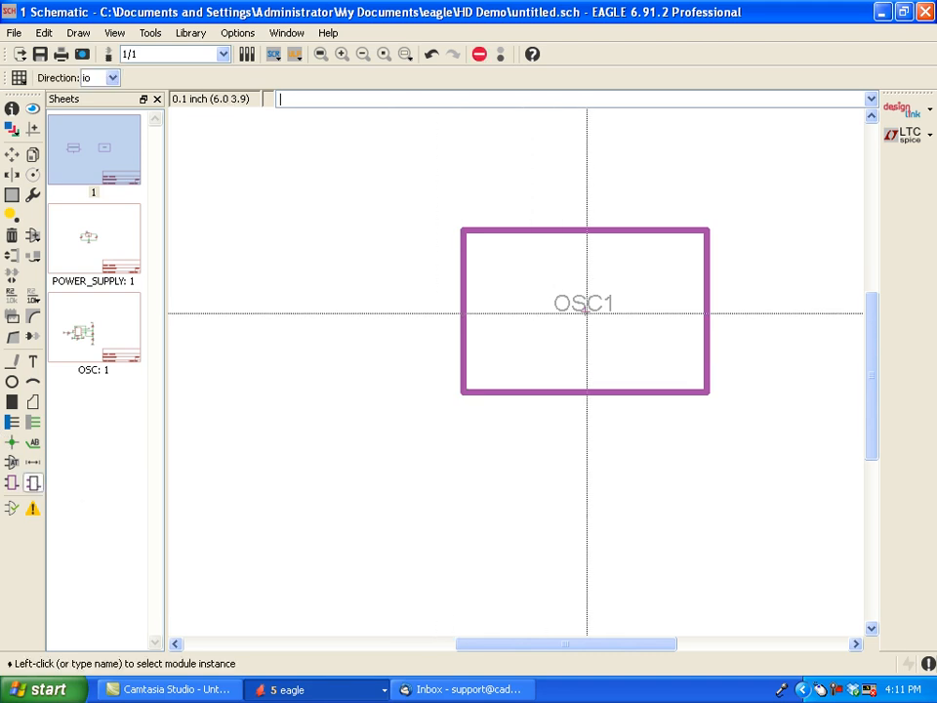
{"action": "left_click", "coordinate": [587, 313]}
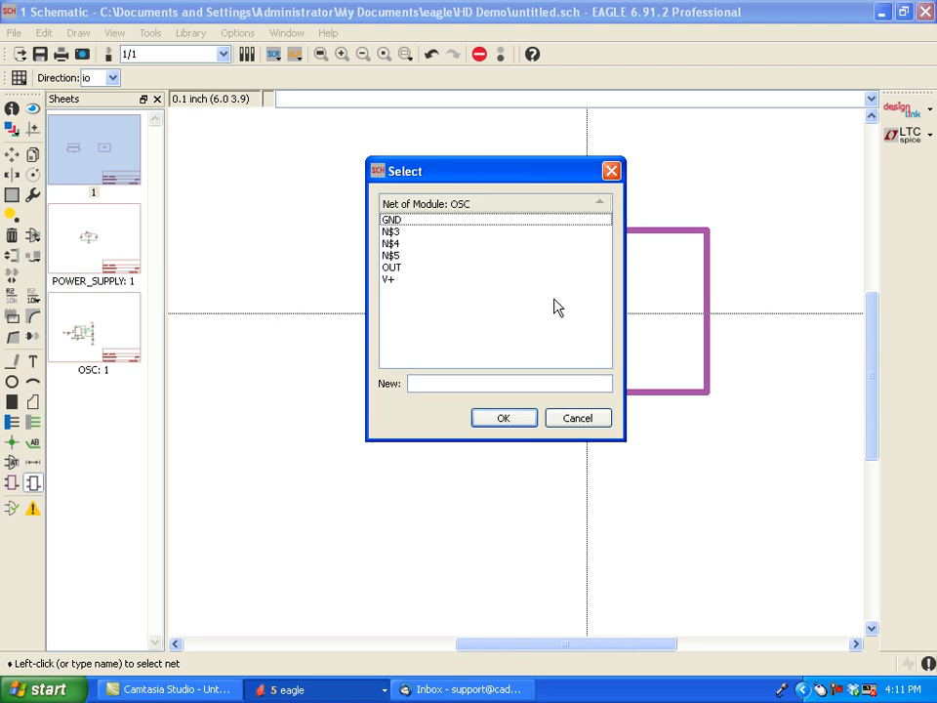
{"action": "left_click", "coordinate": [390, 280]}
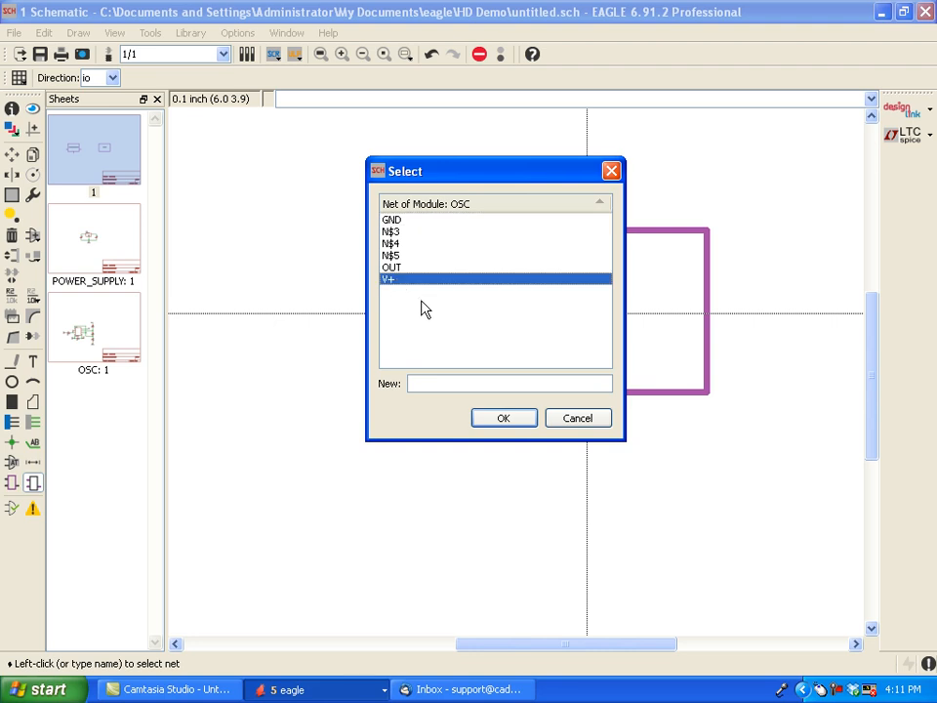
{"action": "left_click", "coordinate": [505, 419]}
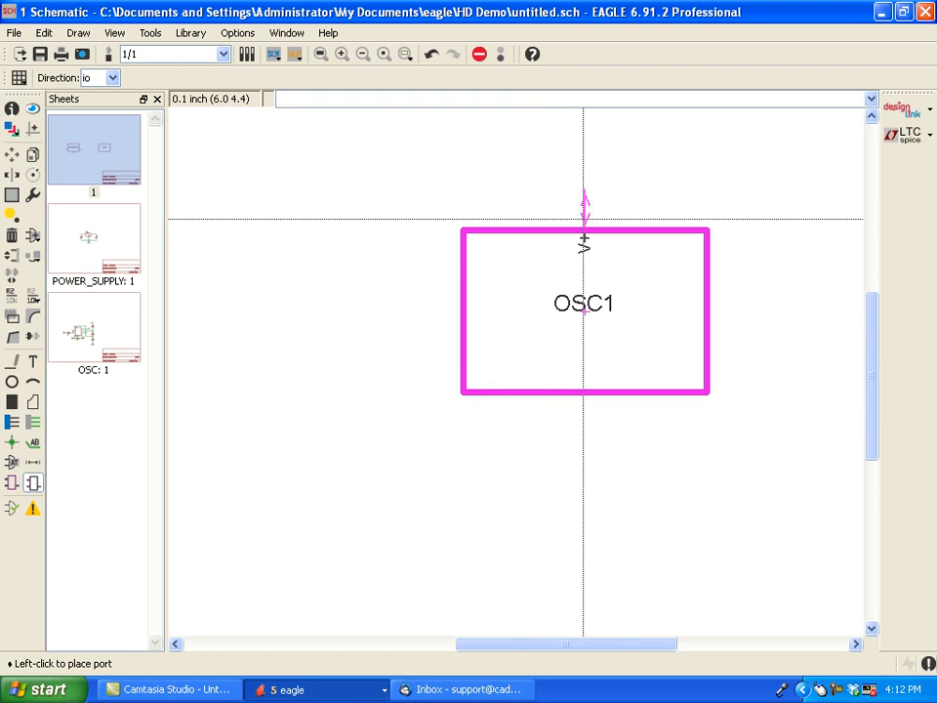
{"action": "left_click", "coordinate": [582, 224]}
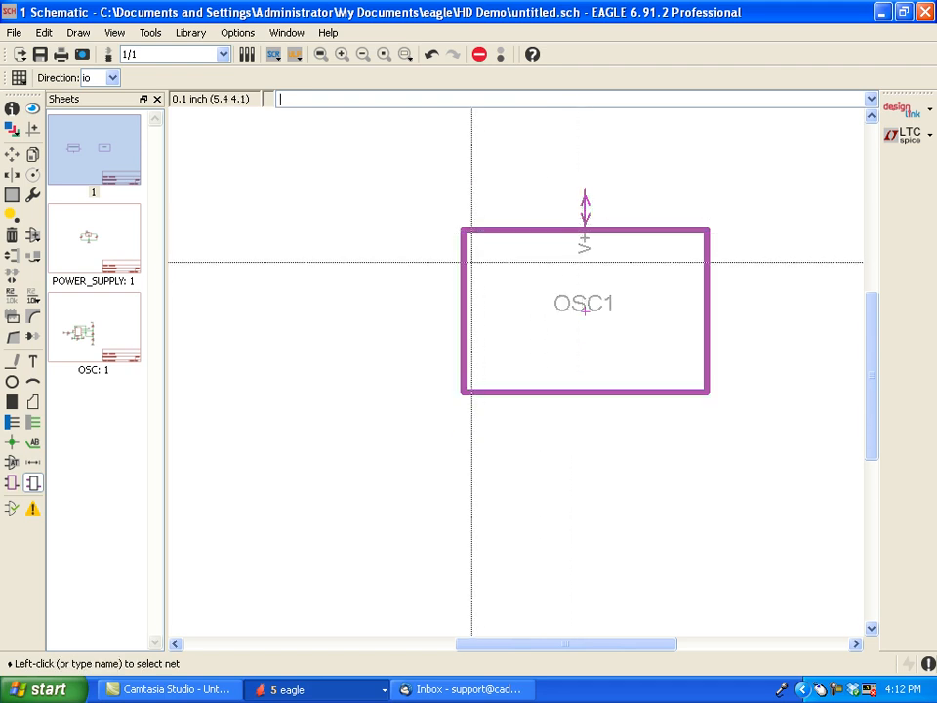
- Add a GND port with direction io at the middle of the OSC1 module's lower edge
{"action": "left_click", "coordinate": [32, 482]}
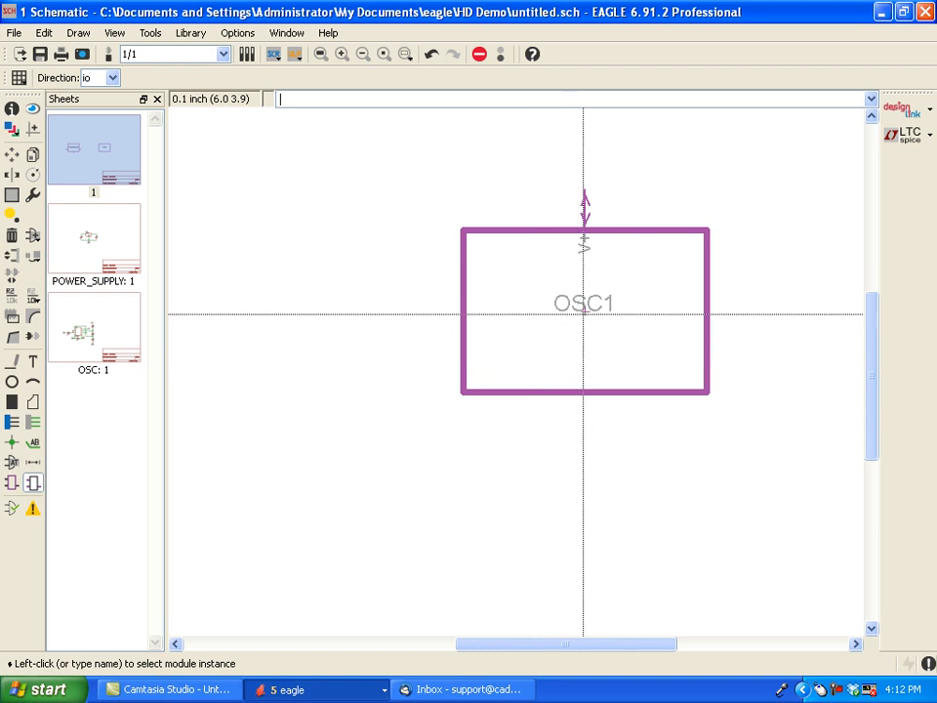
{"action": "left_click", "coordinate": [583, 314]}
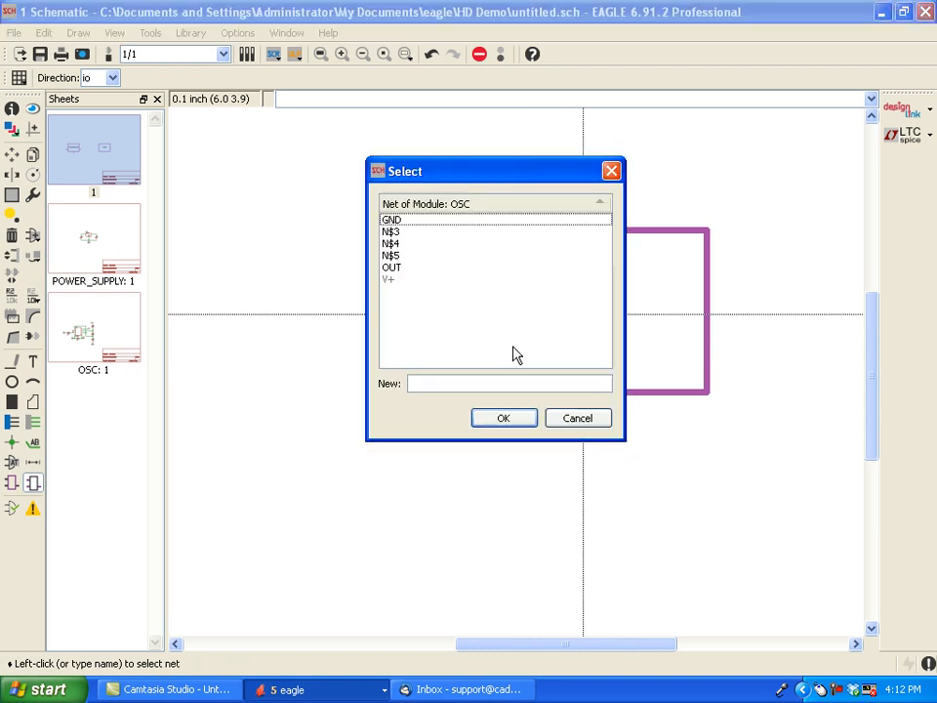
{"action": "left_click", "coordinate": [406, 222]}
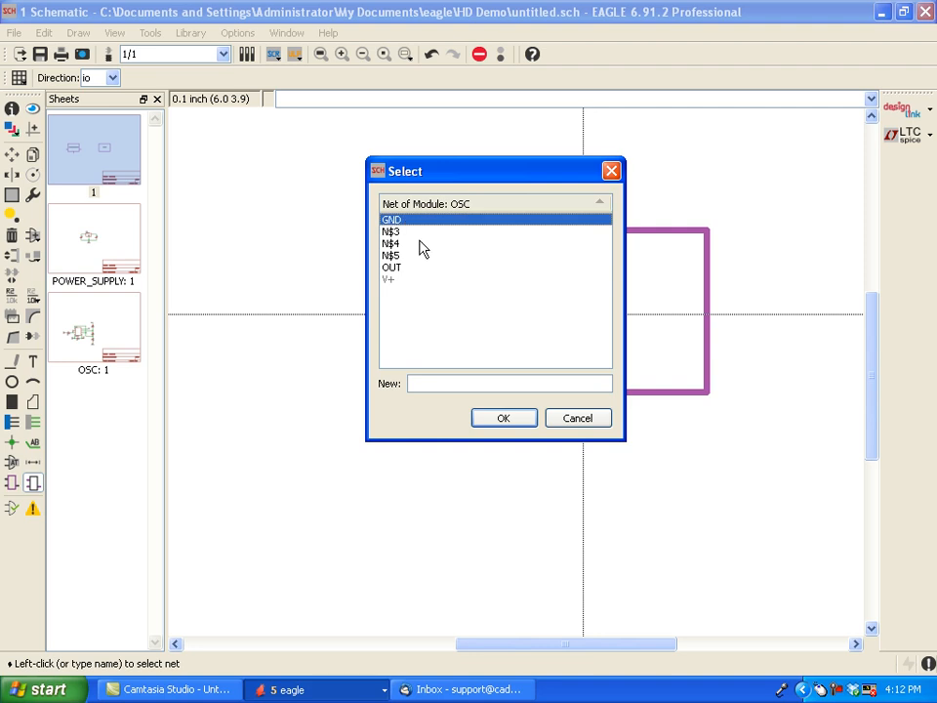
{"action": "left_click", "coordinate": [506, 420]}
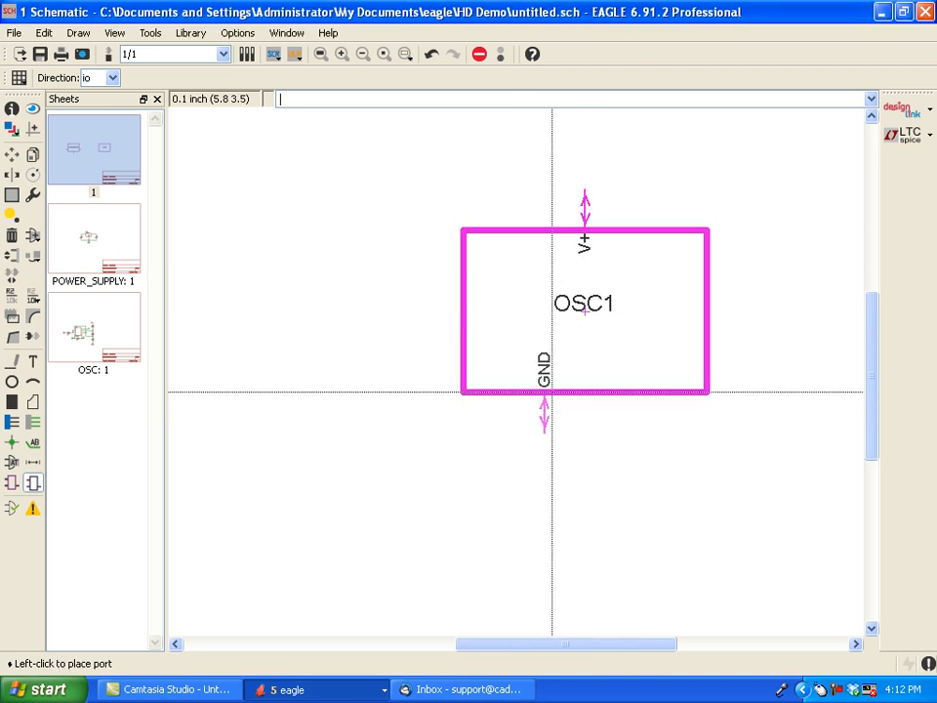
{"action": "left_click", "coordinate": [586, 393]}
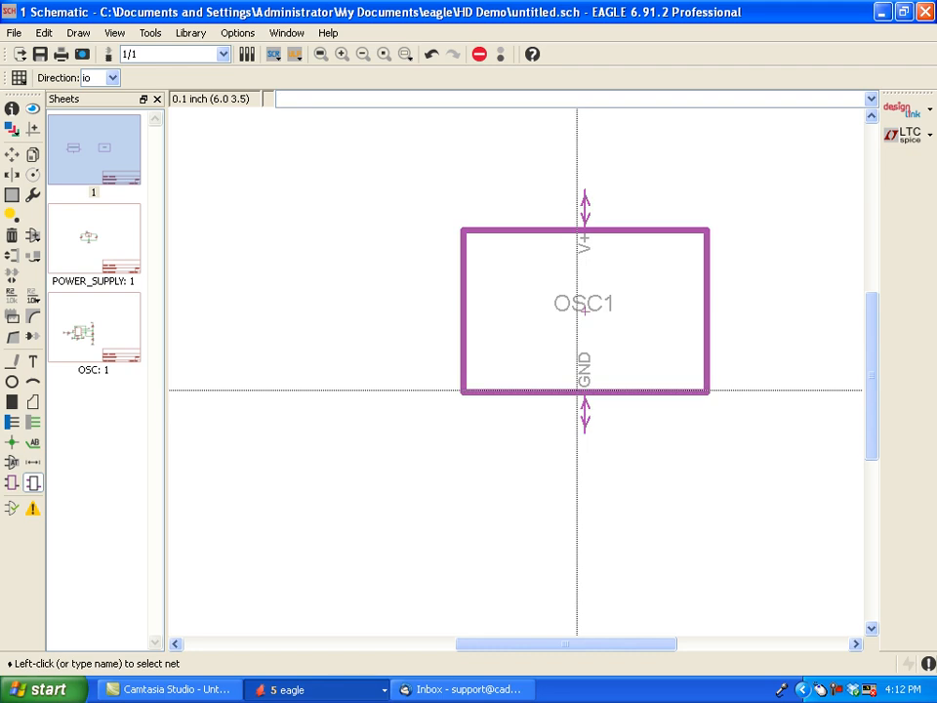
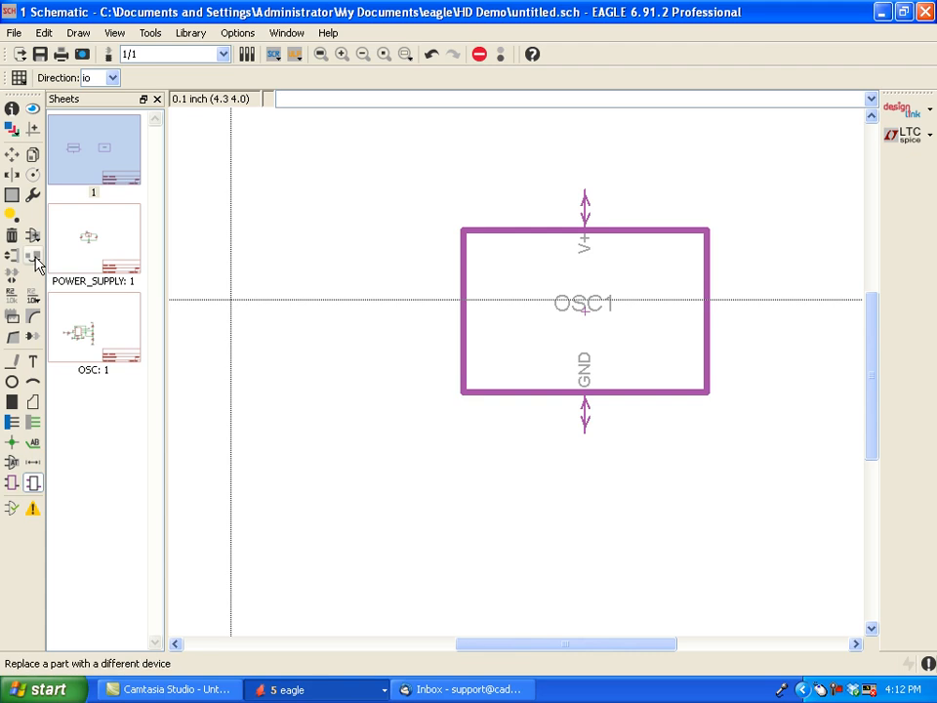
- Add an OUT port with direction io at the middle of the OSC1 module's right edge
{"action": "left_click", "coordinate": [33, 482]}
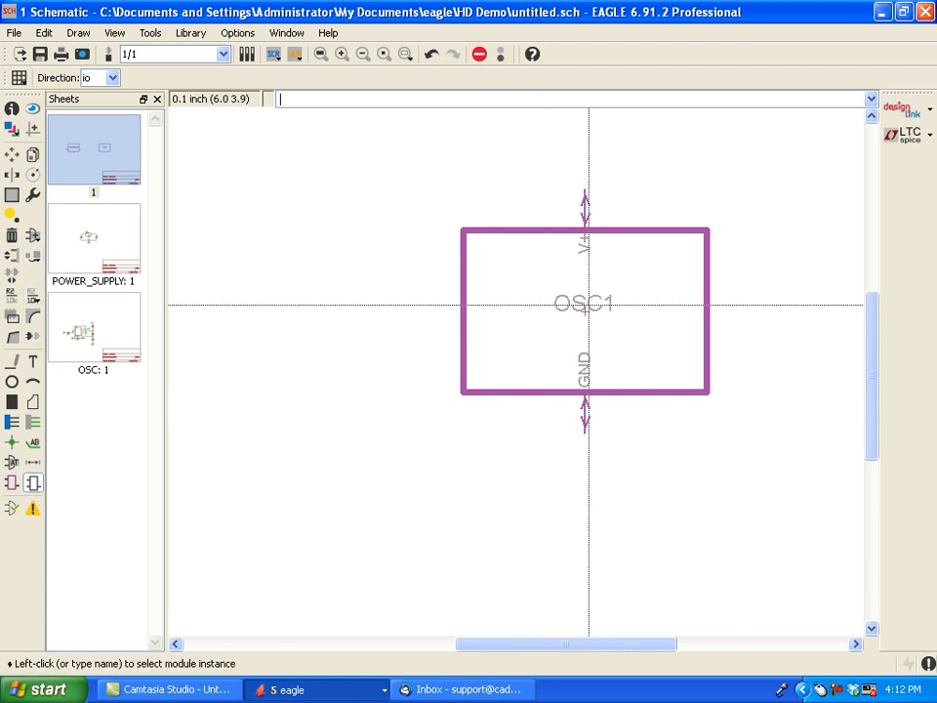
{"action": "left_click", "coordinate": [587, 310]}
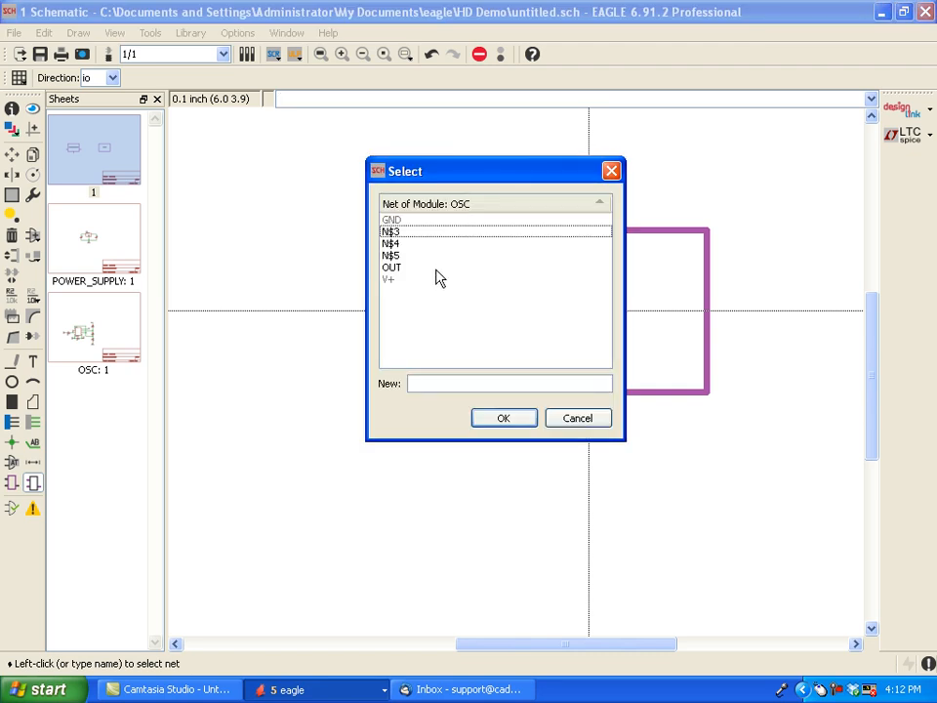
{"action": "left_click", "coordinate": [395, 268]}
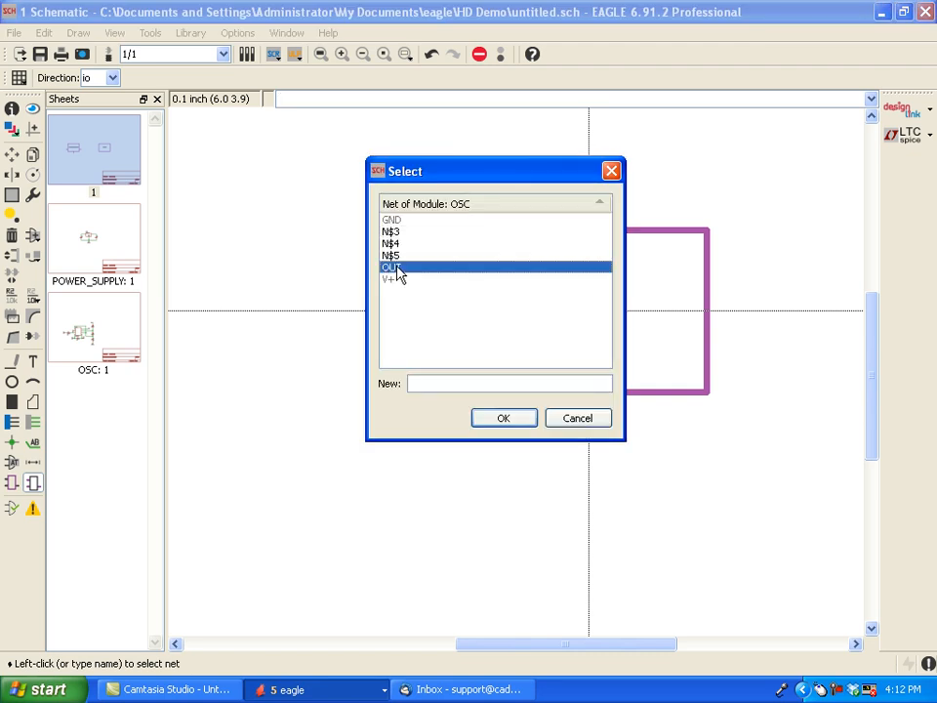
{"action": "left_click", "coordinate": [502, 420]}
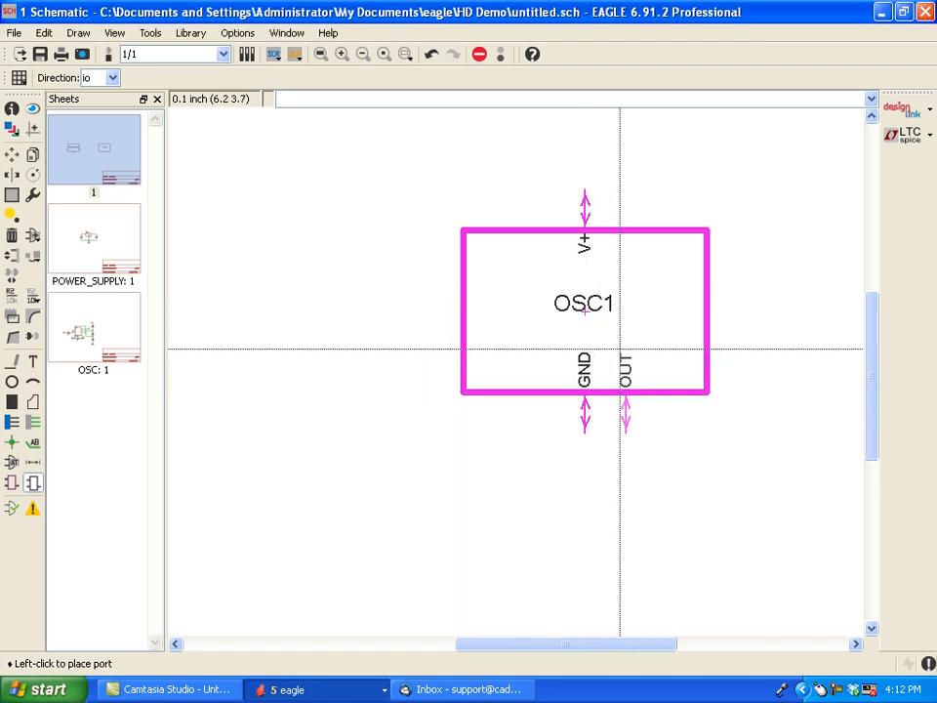
{"action": "left_click", "coordinate": [691, 314]}
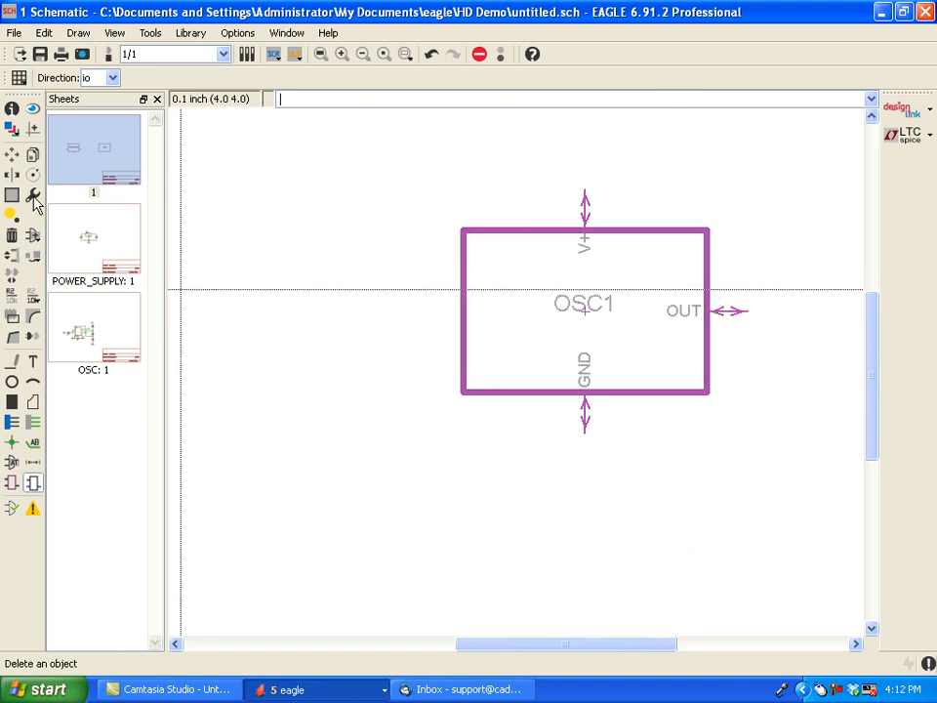
- Set the direction of the OSC1 module's GND and V+ ports to pwr
{"action": "left_click", "coordinate": [12, 110]}
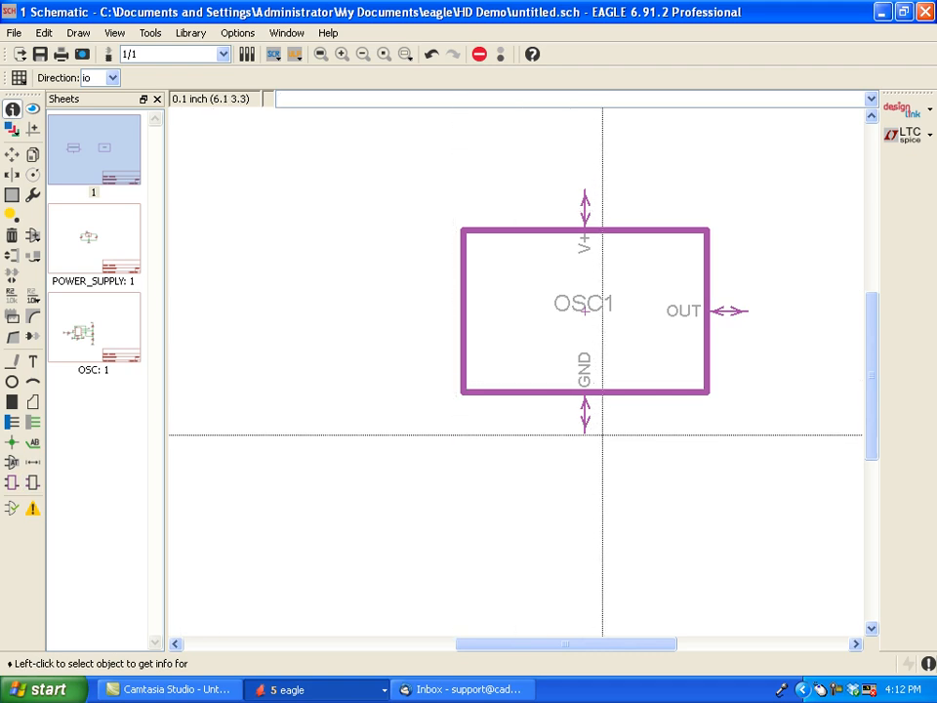
{"action": "left_click", "coordinate": [584, 424]}
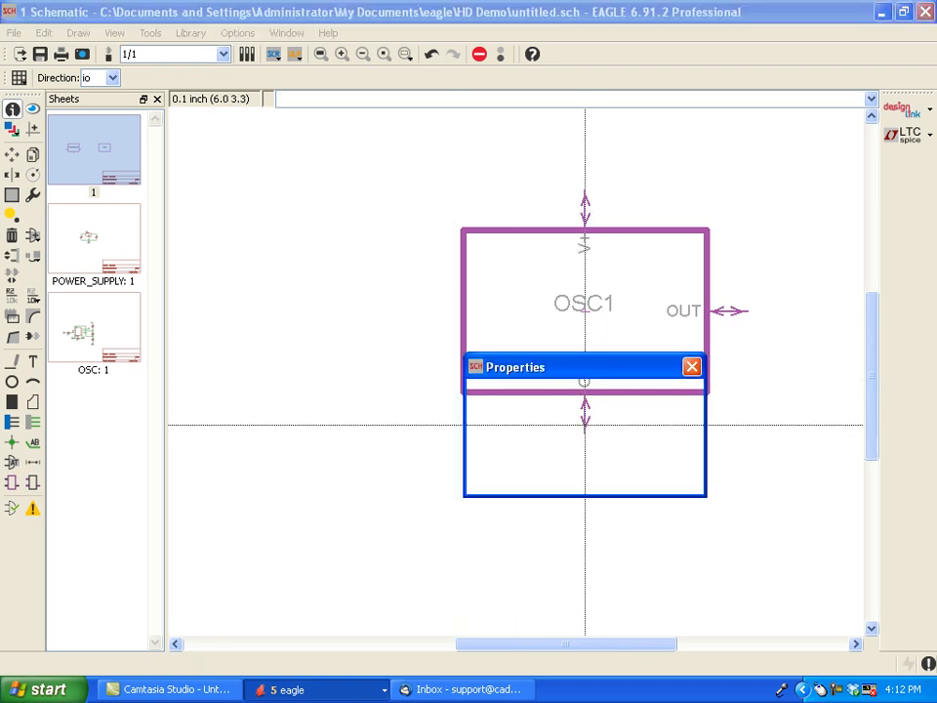
{"action": "left_click", "coordinate": [685, 440]}
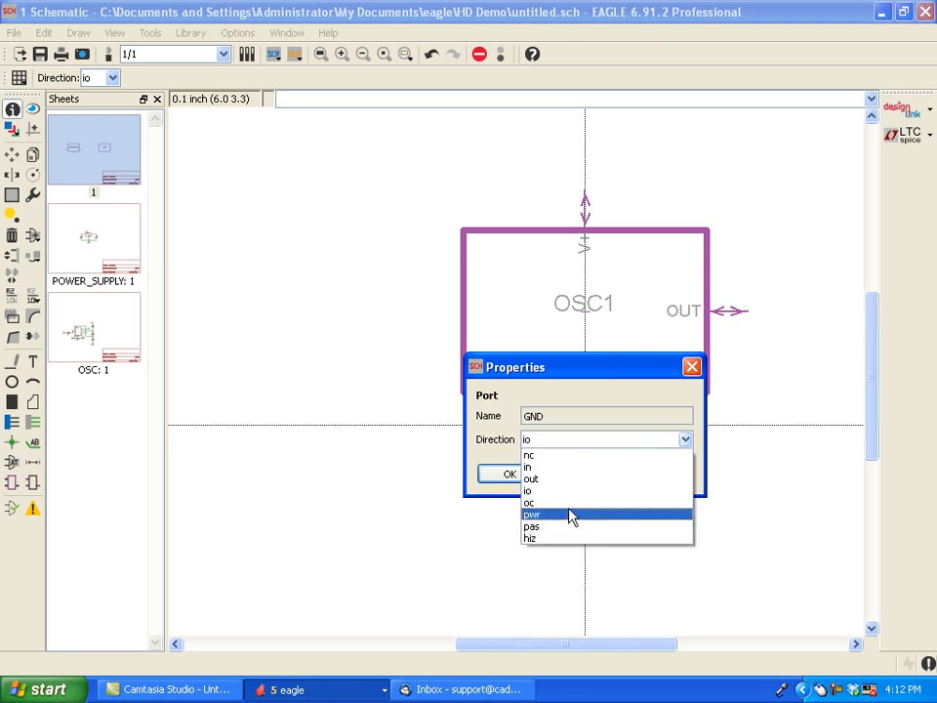
{"action": "left_click", "coordinate": [572, 514]}
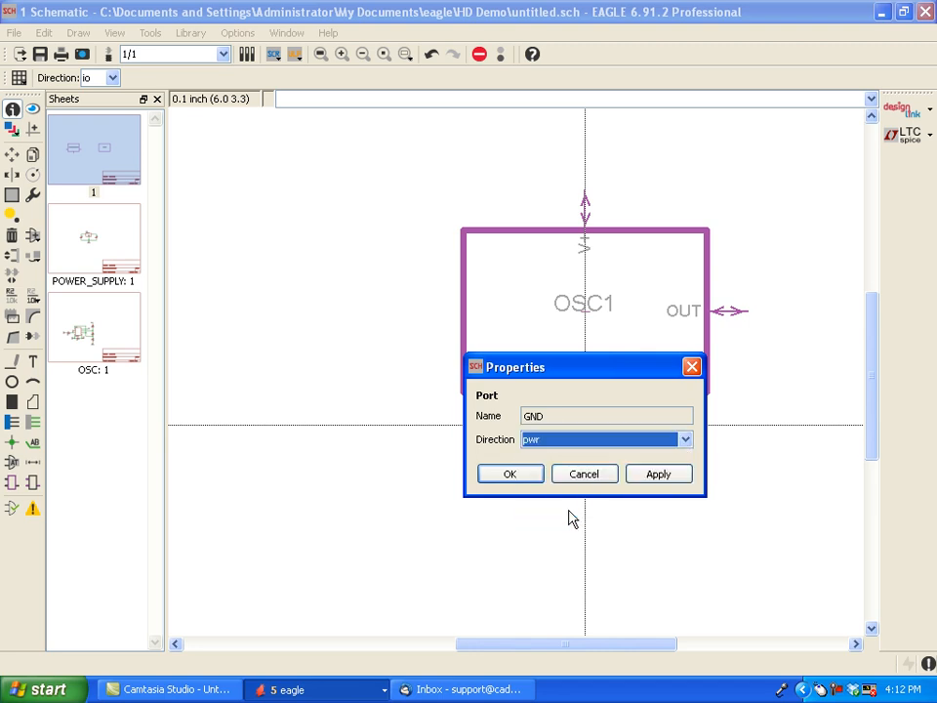
{"action": "left_click", "coordinate": [524, 484]}
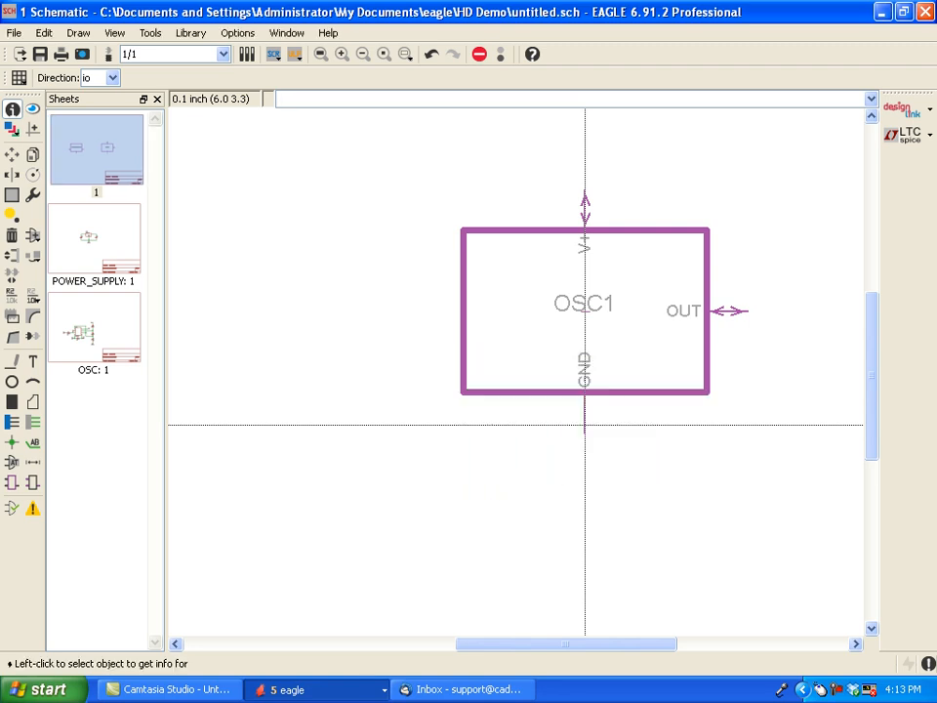
{"action": "left_click", "coordinate": [585, 213]}
{"action": "left_click", "coordinate": [685, 228]}
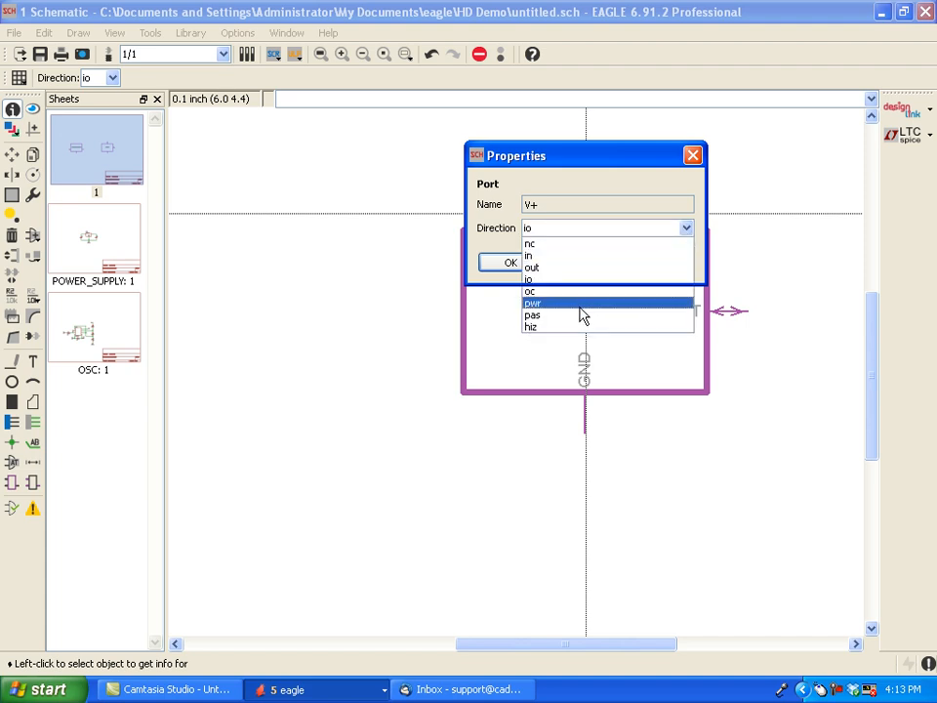
{"action": "left_click", "coordinate": [582, 313]}
{"action": "left_click", "coordinate": [517, 264]}
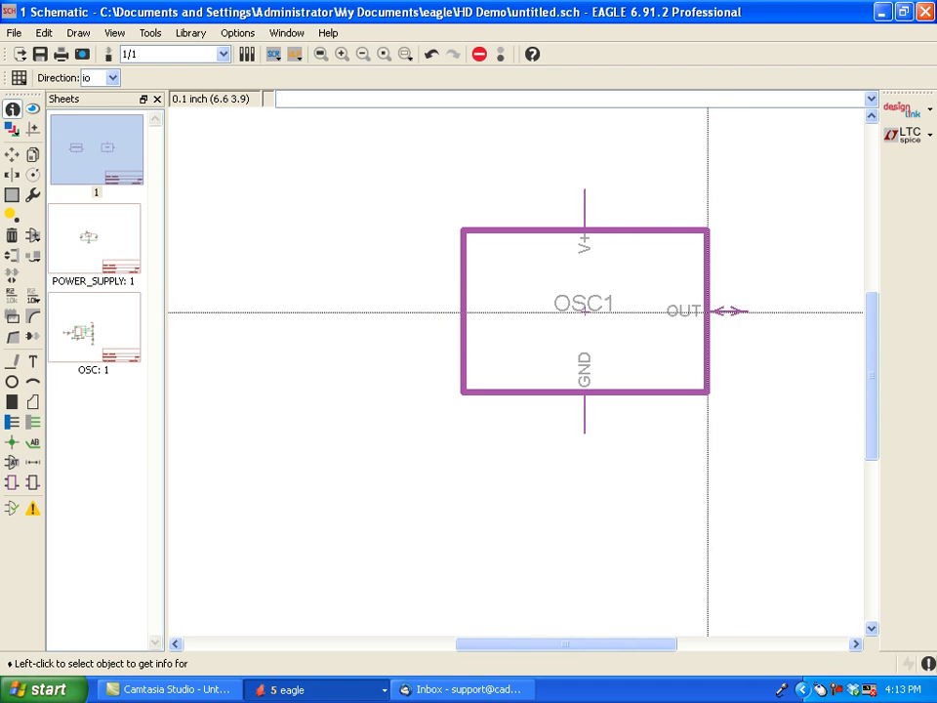
- Set the direction of the OSC1 module's OUT port to out
{"action": "left_click", "coordinate": [725, 312]}
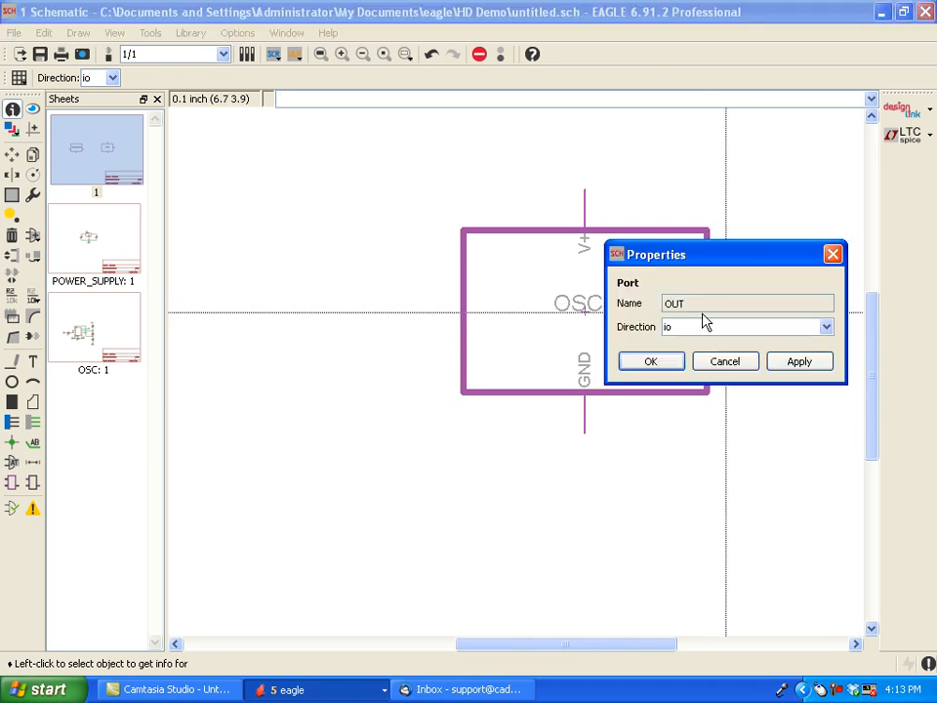
{"action": "left_click", "coordinate": [824, 329]}
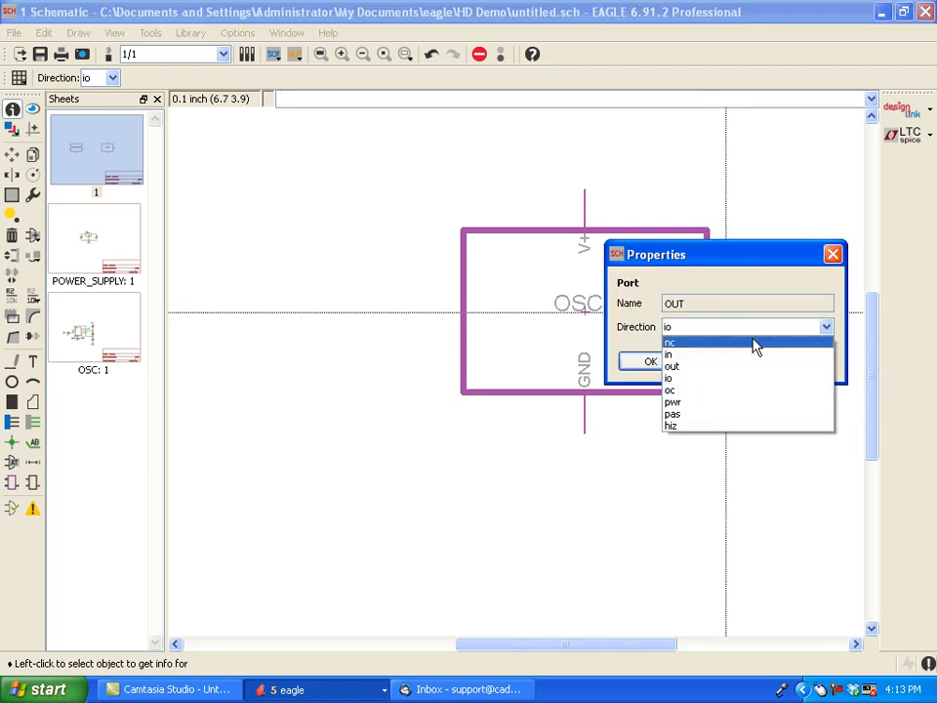
{"action": "left_click", "coordinate": [708, 367]}
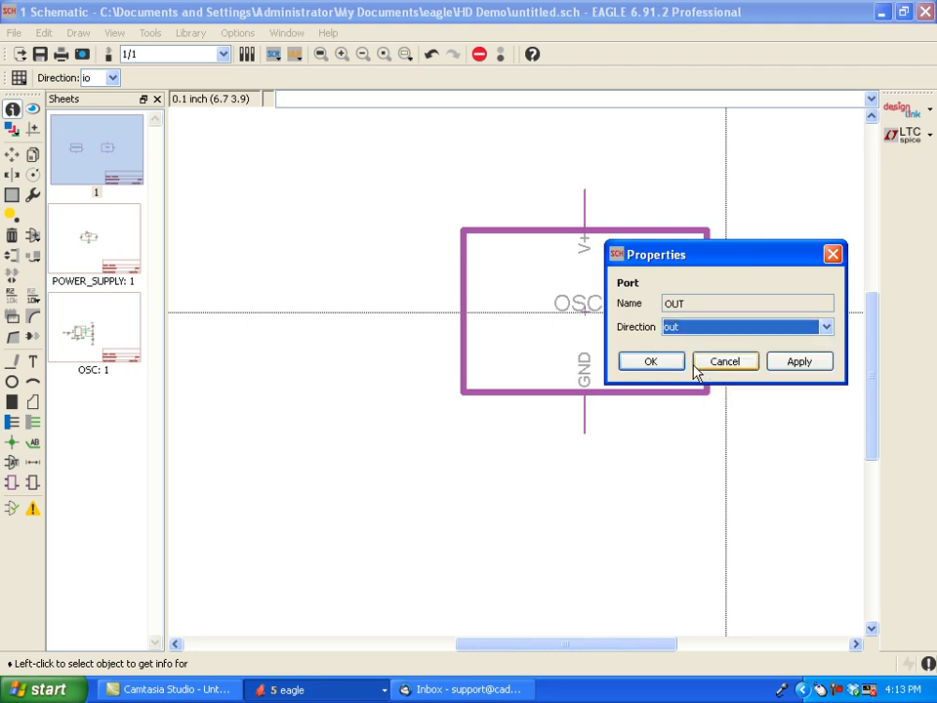
{"action": "left_click", "coordinate": [669, 365]}
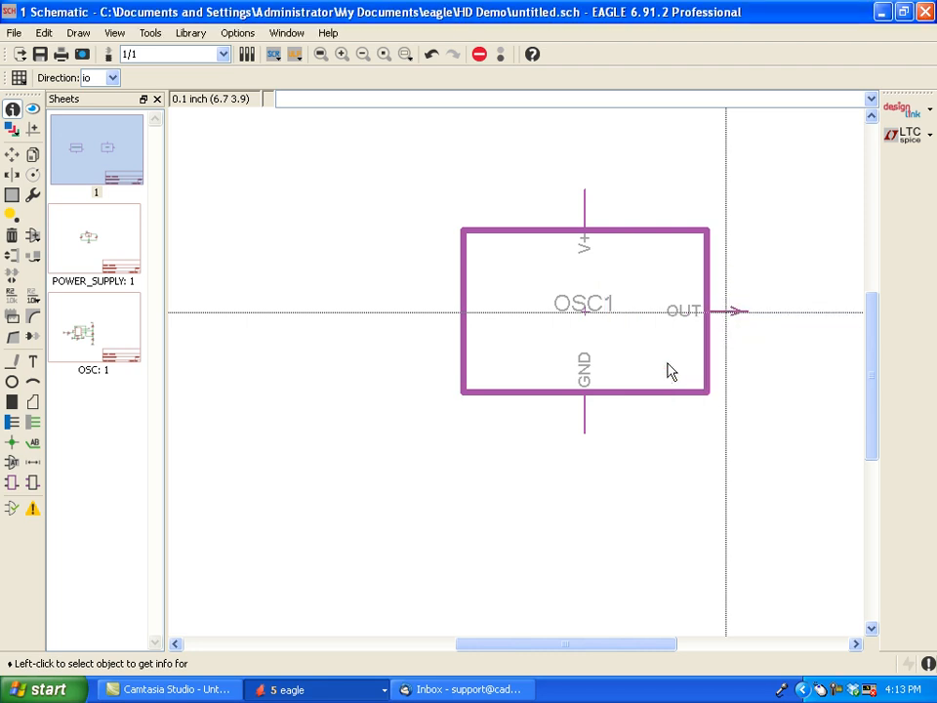
- Draw a net from the POWER_SUPPLY1 module's +5V port, up between the modules and across to OSC1's V+ port
{"action": "scroll", "coordinate": [574, 292], "scroll_direction": "down", "scroll_amount": 1}
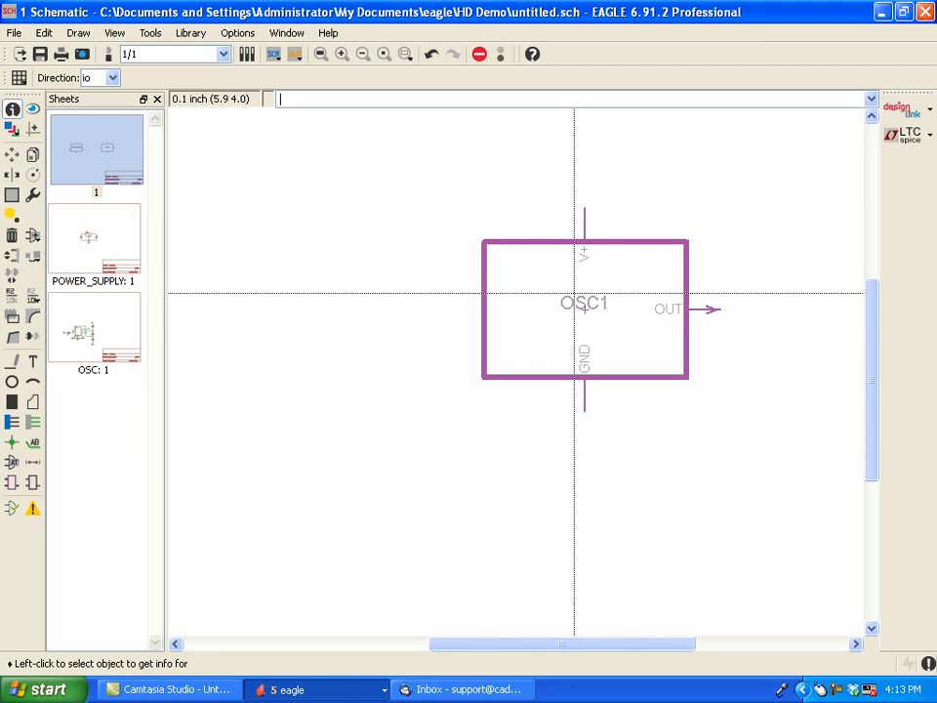
{"action": "scroll", "coordinate": [574, 292], "scroll_direction": "down", "scroll_amount": 1}
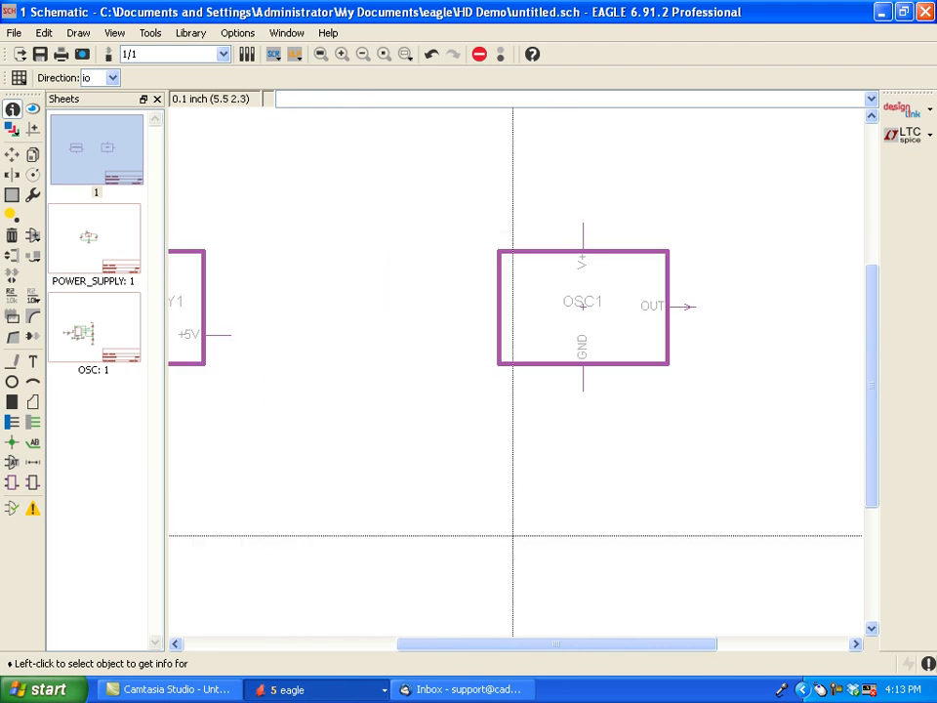
{"action": "left_click_drag", "start_coordinate": [533, 644], "coordinate": [457, 644]}
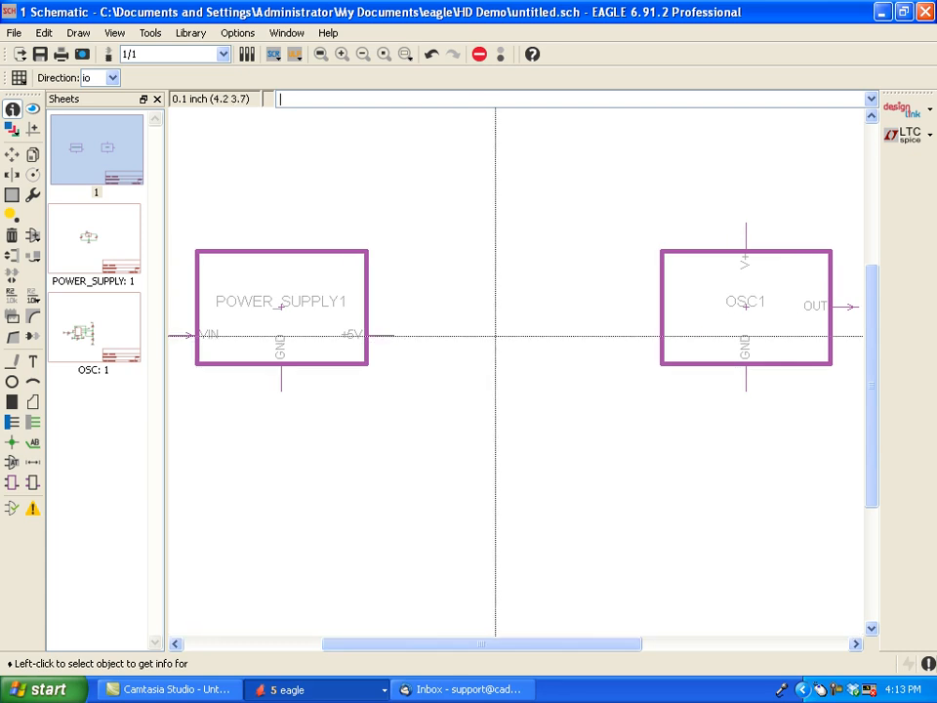
{"action": "scroll", "coordinate": [495, 335], "scroll_direction": "down", "scroll_amount": 2}
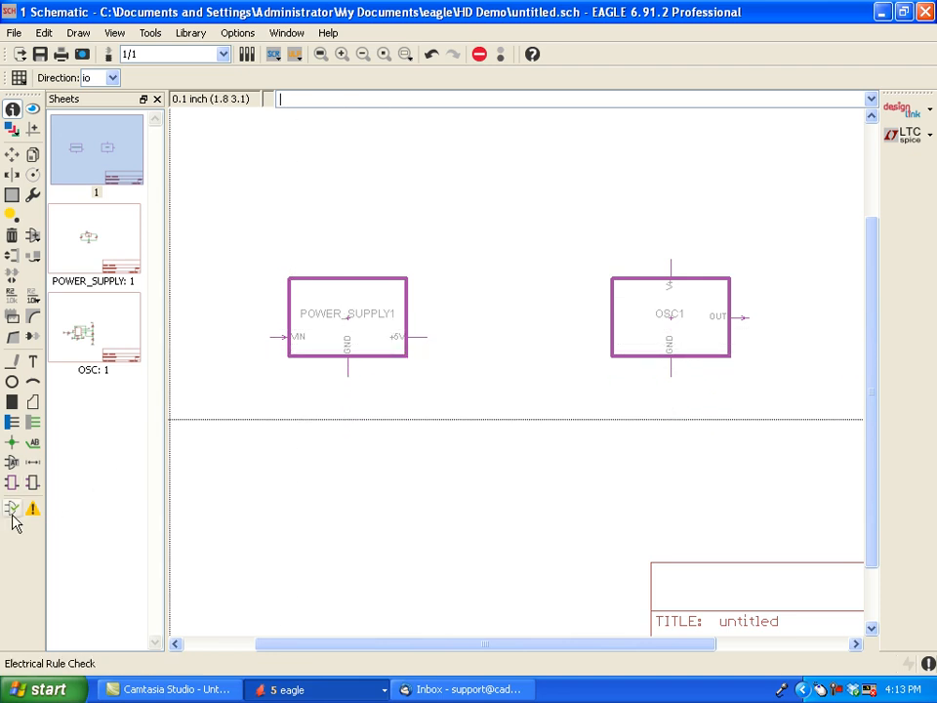
{"action": "left_click", "coordinate": [33, 425]}
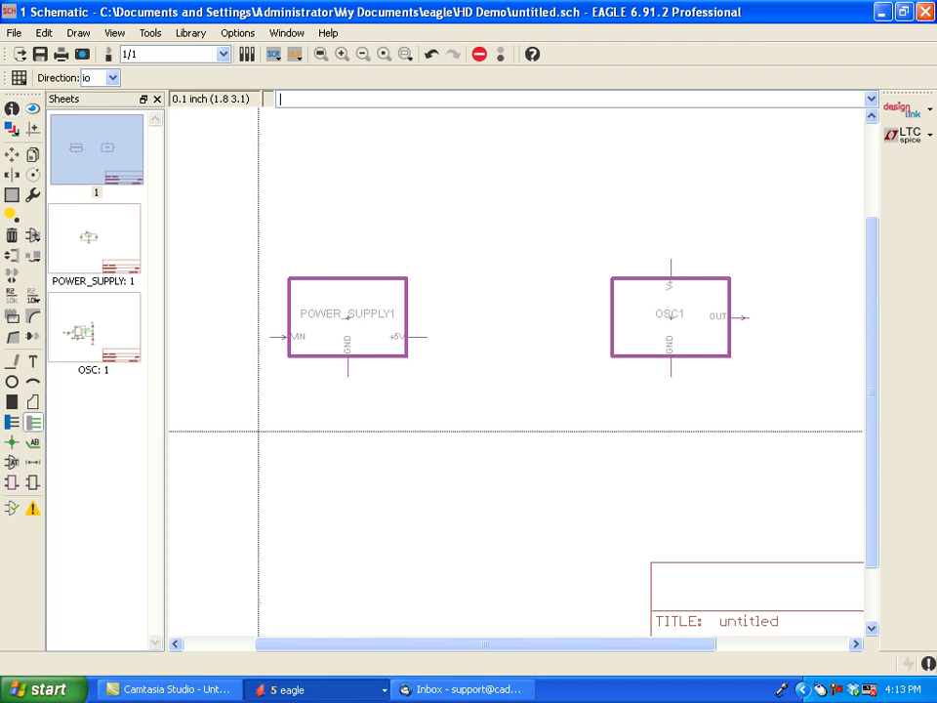
{"action": "left_click", "coordinate": [426, 338]}
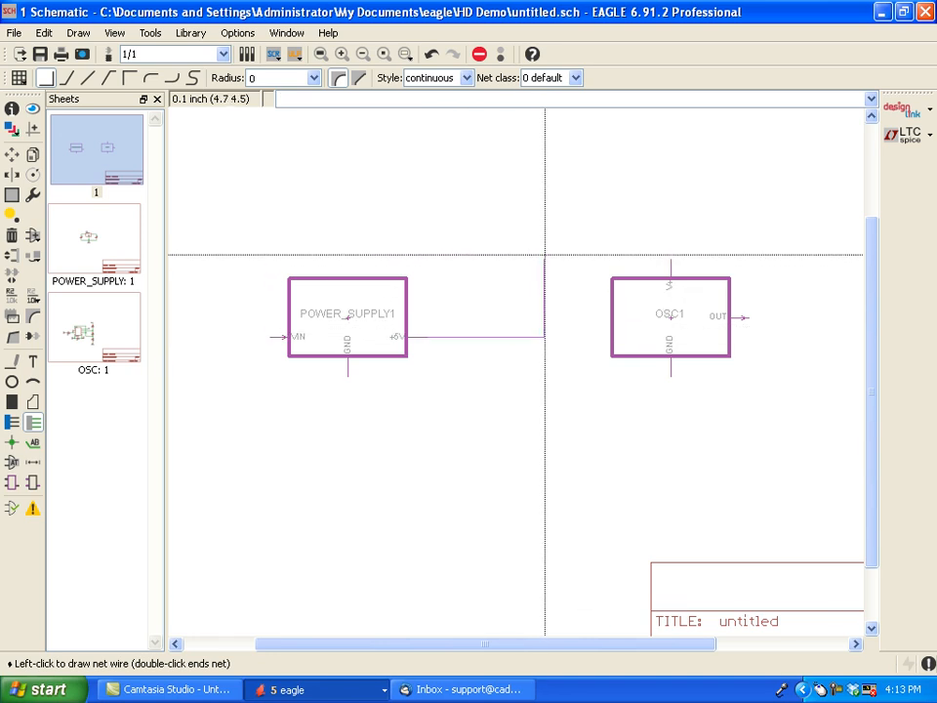
{"action": "left_click", "coordinate": [545, 257]}
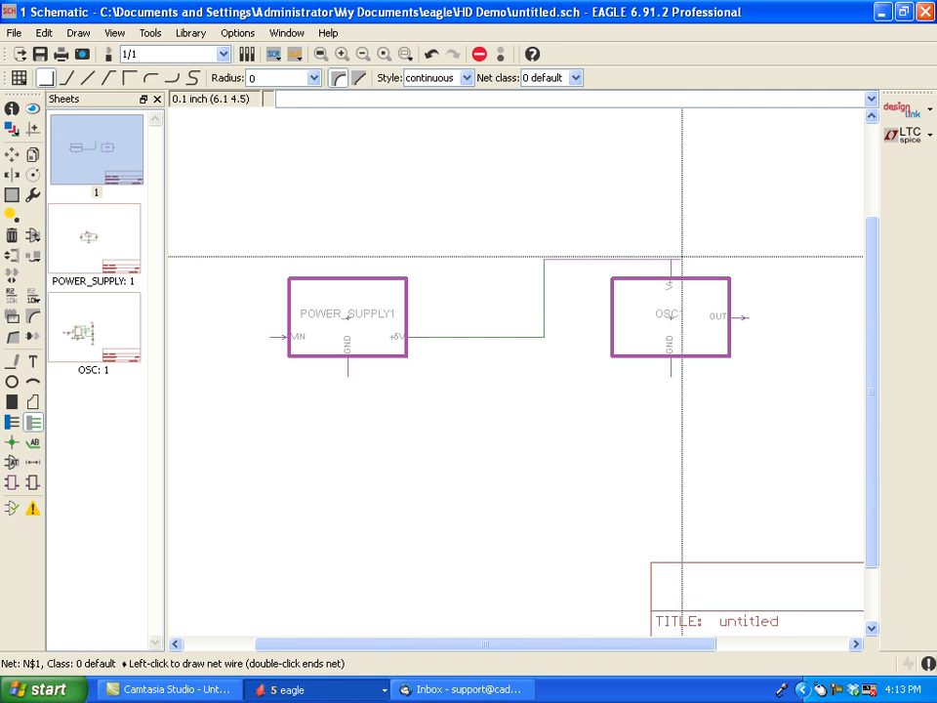
{"action": "left_click", "coordinate": [670, 257]}
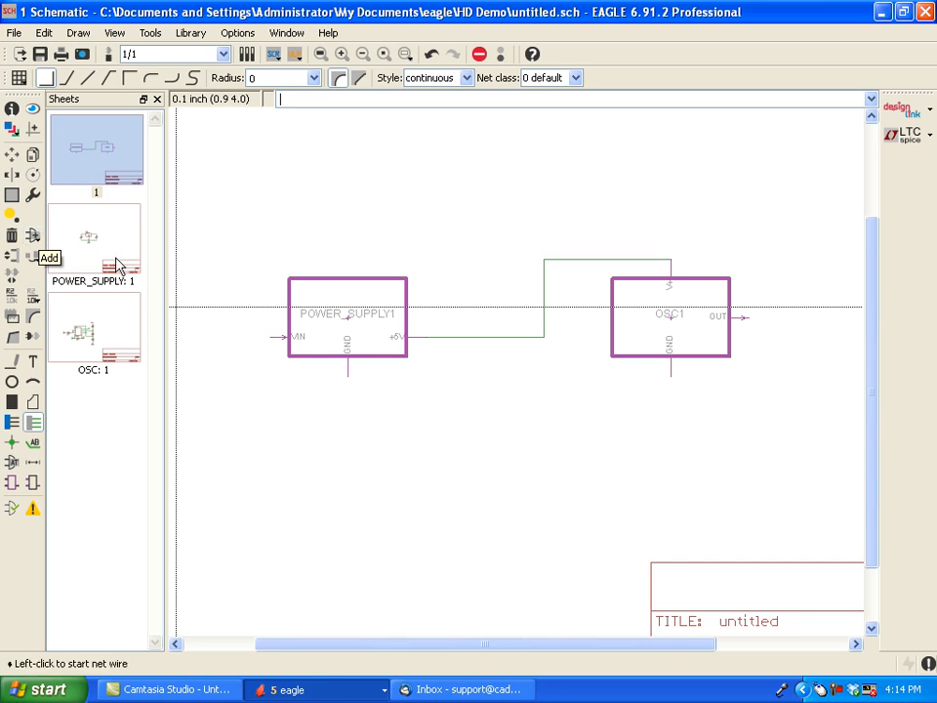
- Place a GND symbol from the supply1 library directly below the GND port of each module
{"action": "left_click", "coordinate": [36, 238]}
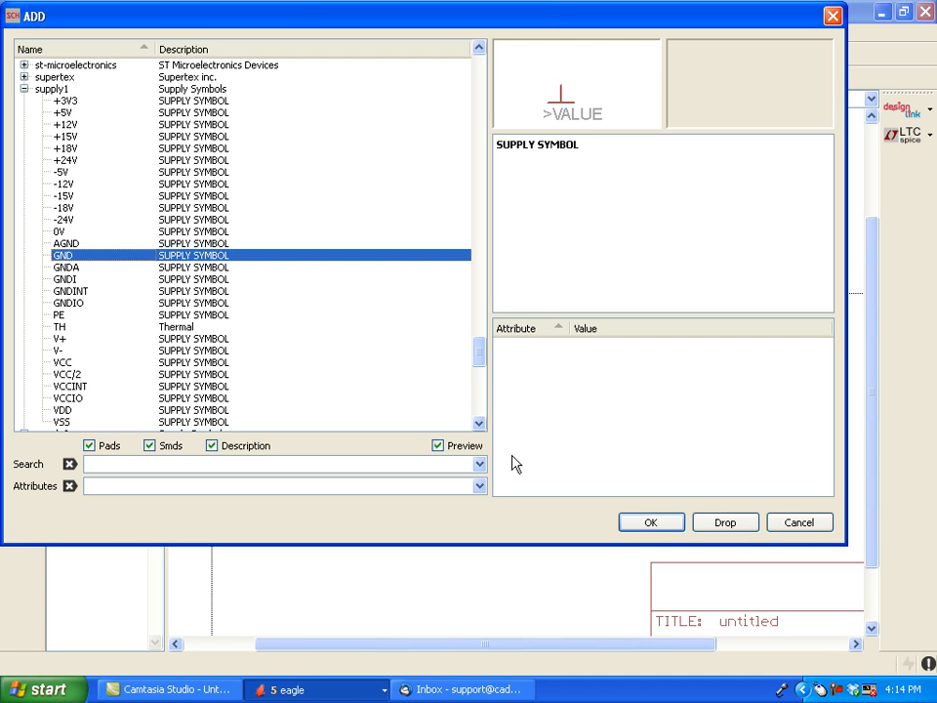
{"action": "left_click", "coordinate": [632, 523]}
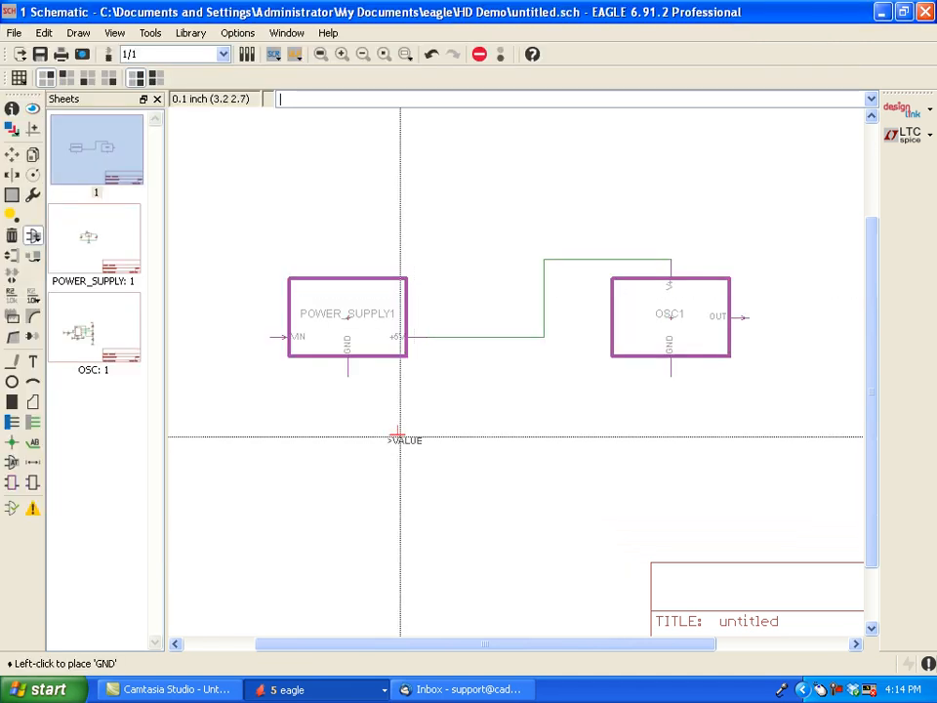
{"action": "left_click", "coordinate": [348, 415]}
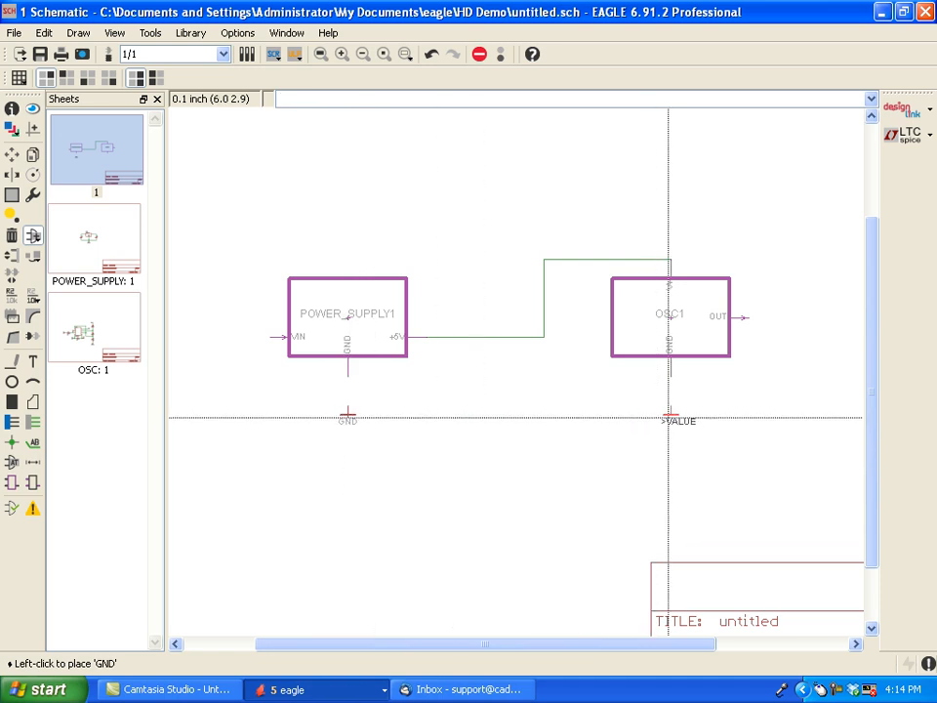
{"action": "left_click", "coordinate": [669, 412]}
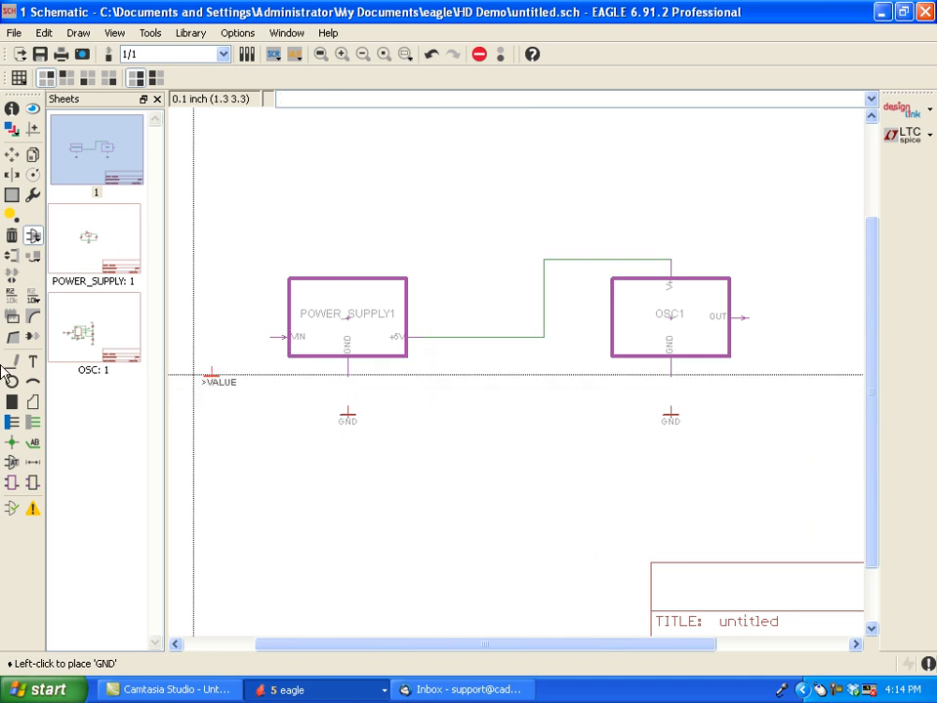
- Connect both GND symbols to the GND ports of POWER_SUPPLY1 and OSC1 with vertical nets
{"action": "left_click", "coordinate": [34, 421]}
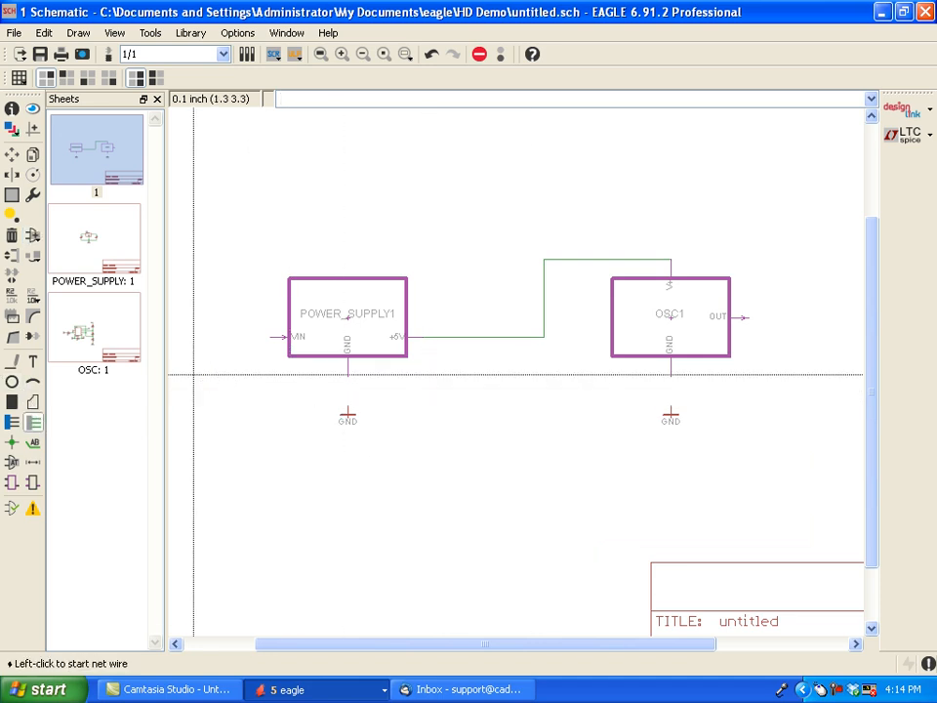
{"action": "left_click", "coordinate": [350, 396]}
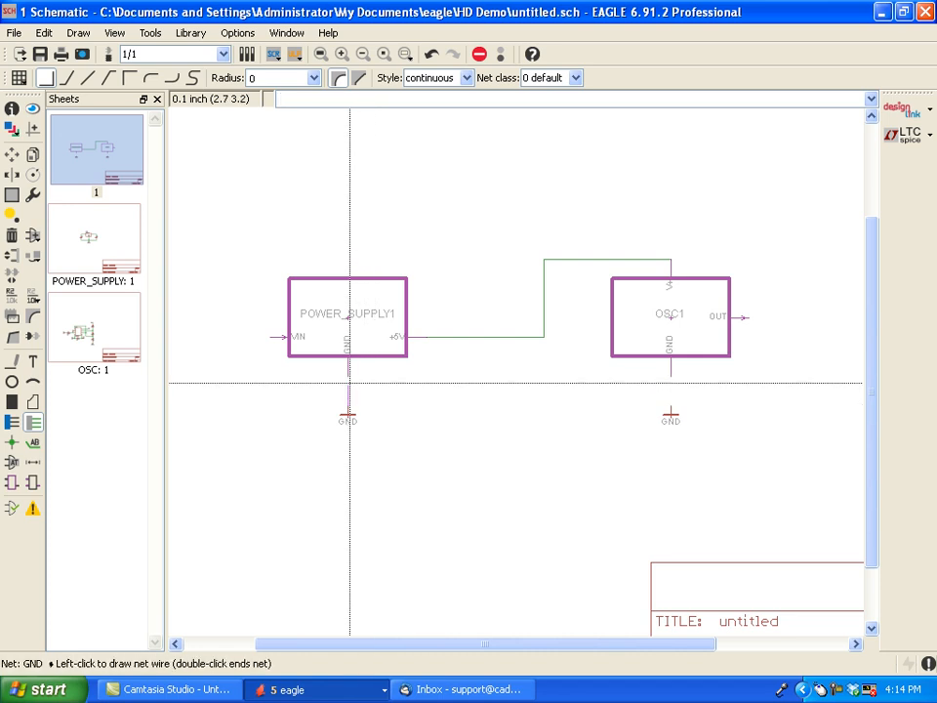
{"action": "left_click", "coordinate": [349, 379]}
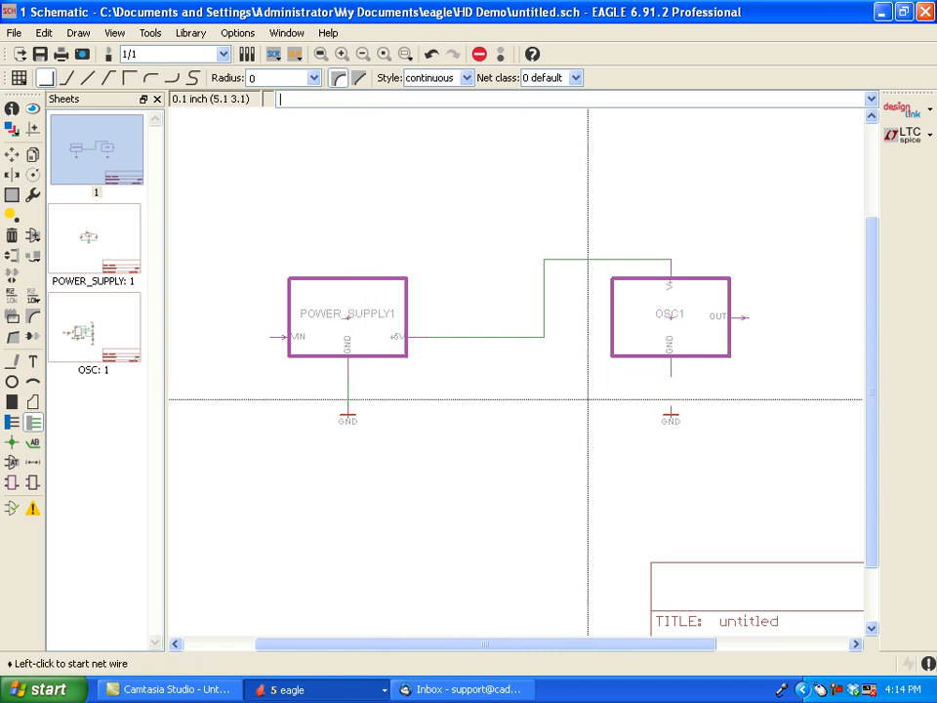
{"action": "left_click", "coordinate": [672, 404]}
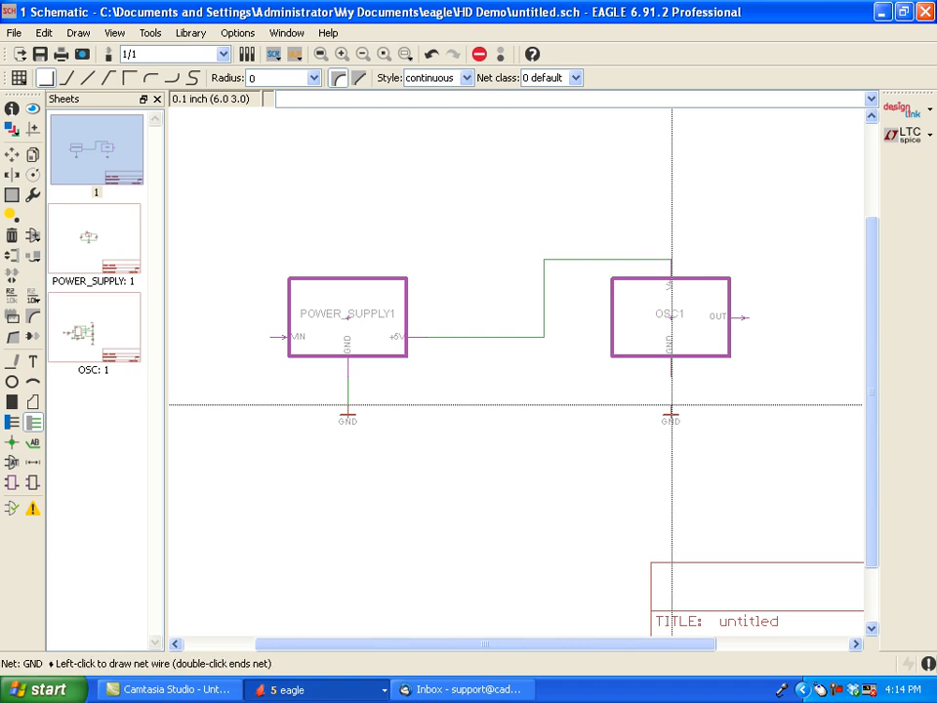
{"action": "left_click", "coordinate": [672, 380]}
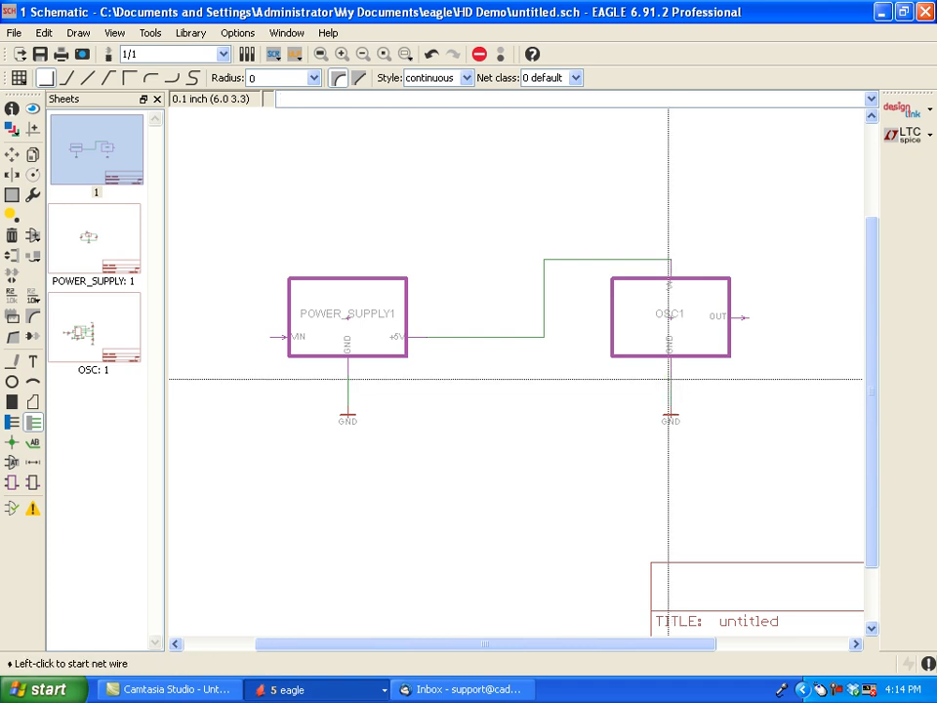
- Place a PINHD-1X2 pin header from the pinhead library, rotated 180°, beside the VIN port of POWER_SUPPLY1
{"action": "left_click", "coordinate": [34, 238]}
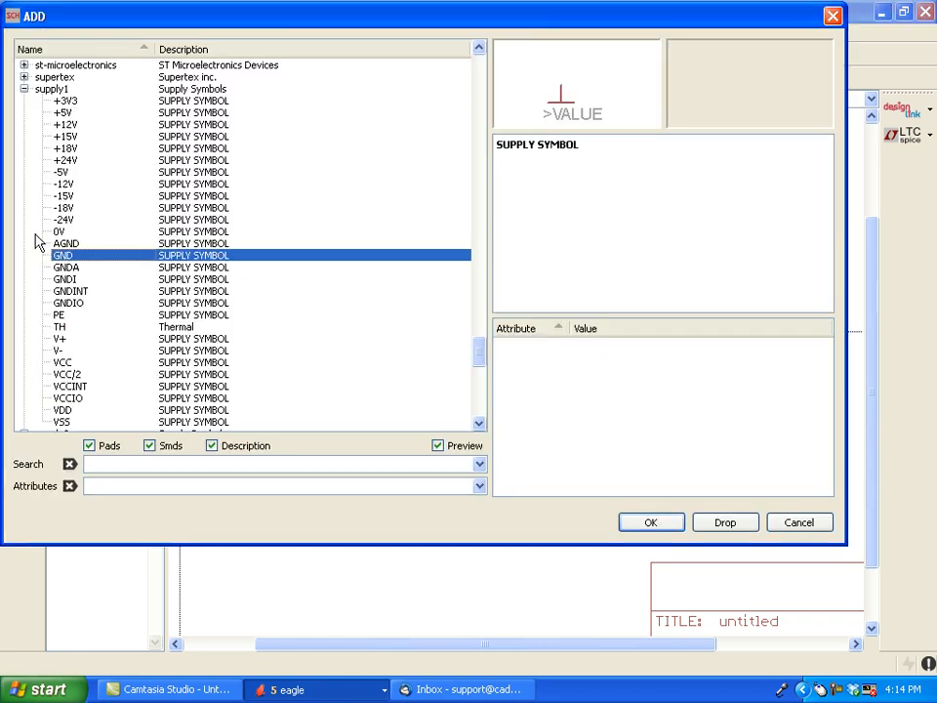
{"action": "left_click", "coordinate": [24, 88]}
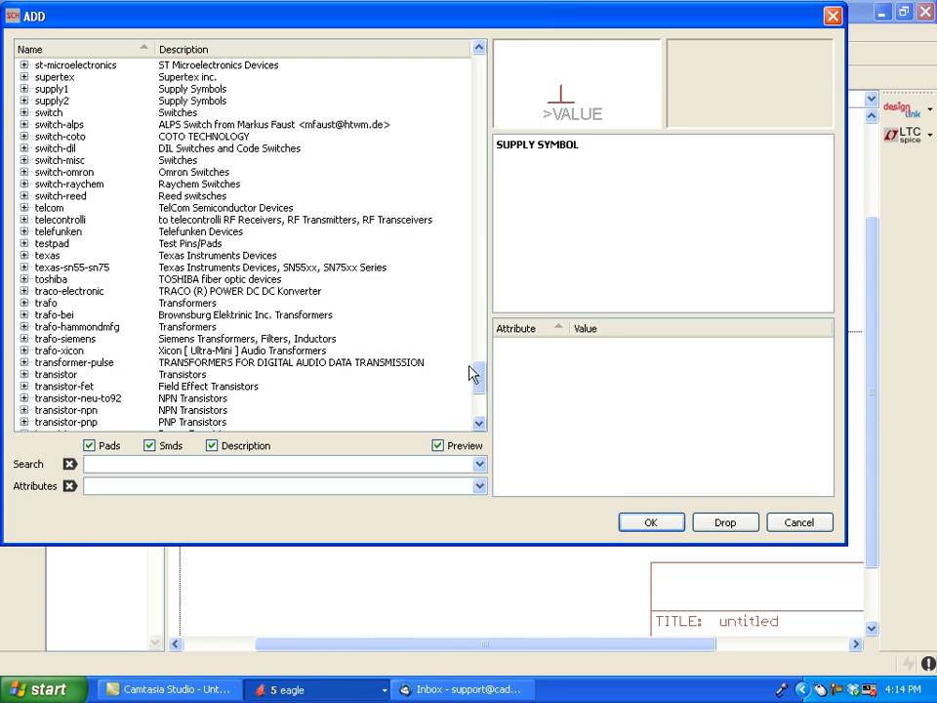
{"action": "left_click_drag", "start_coordinate": [482, 383], "coordinate": [468, 333]}
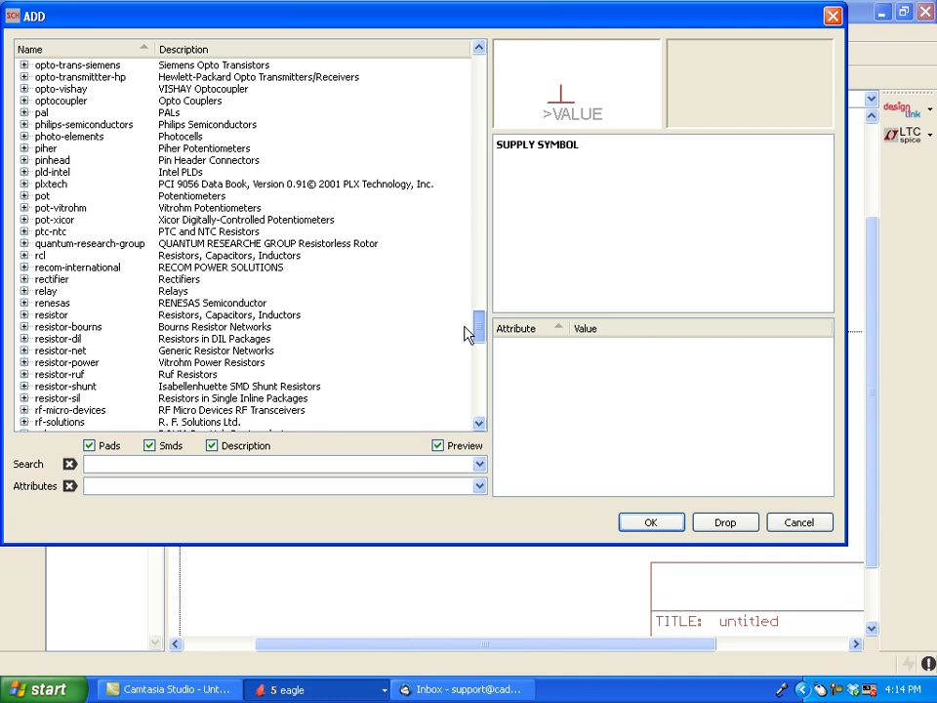
{"action": "left_click", "coordinate": [23, 161]}
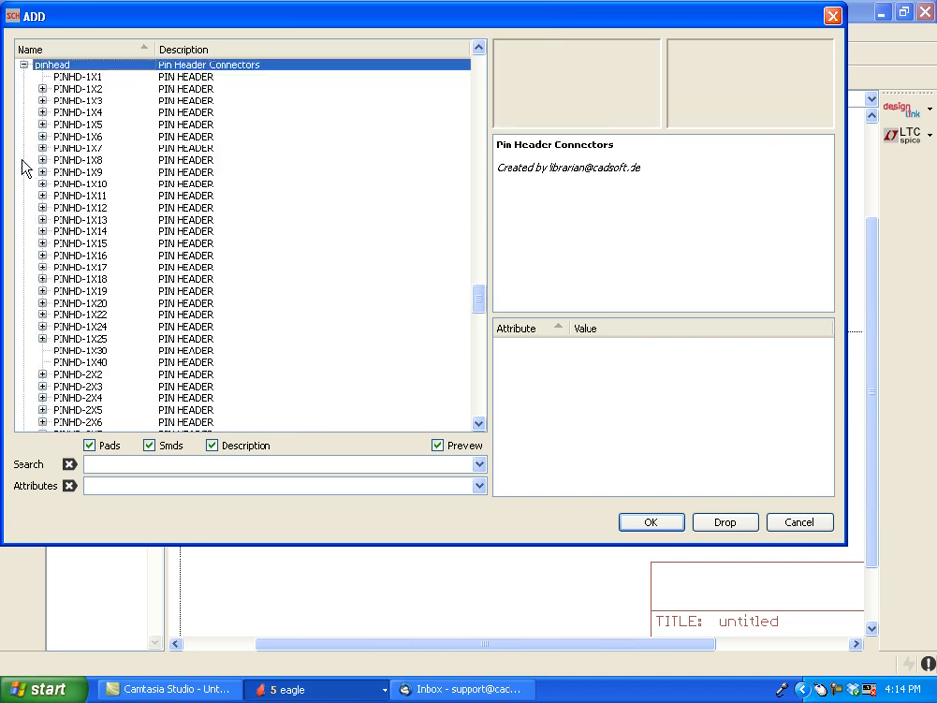
{"action": "left_click", "coordinate": [42, 89]}
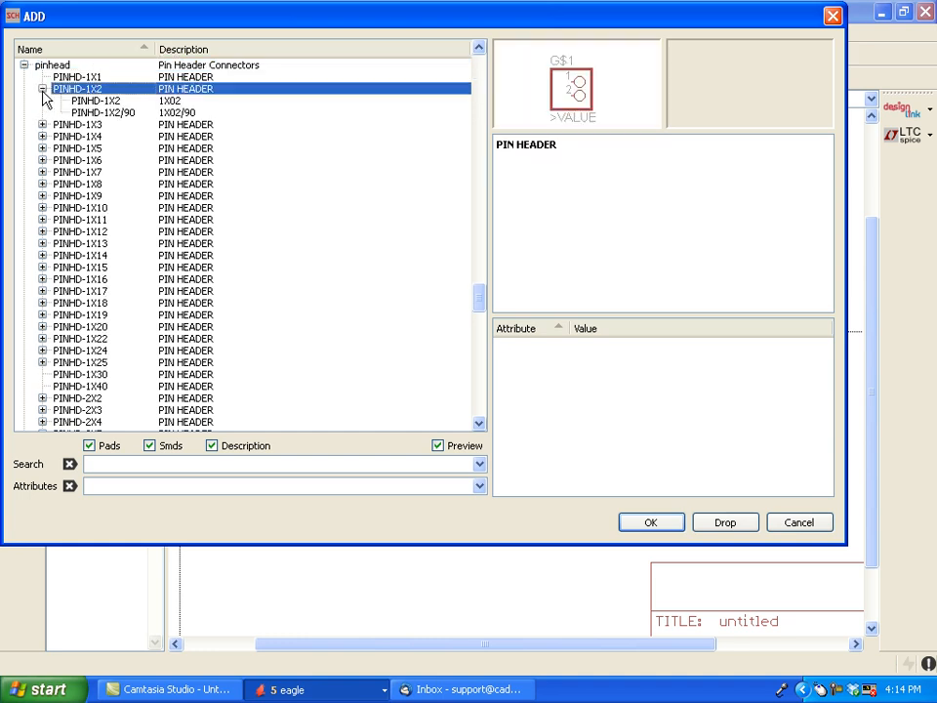
{"action": "left_click", "coordinate": [95, 102]}
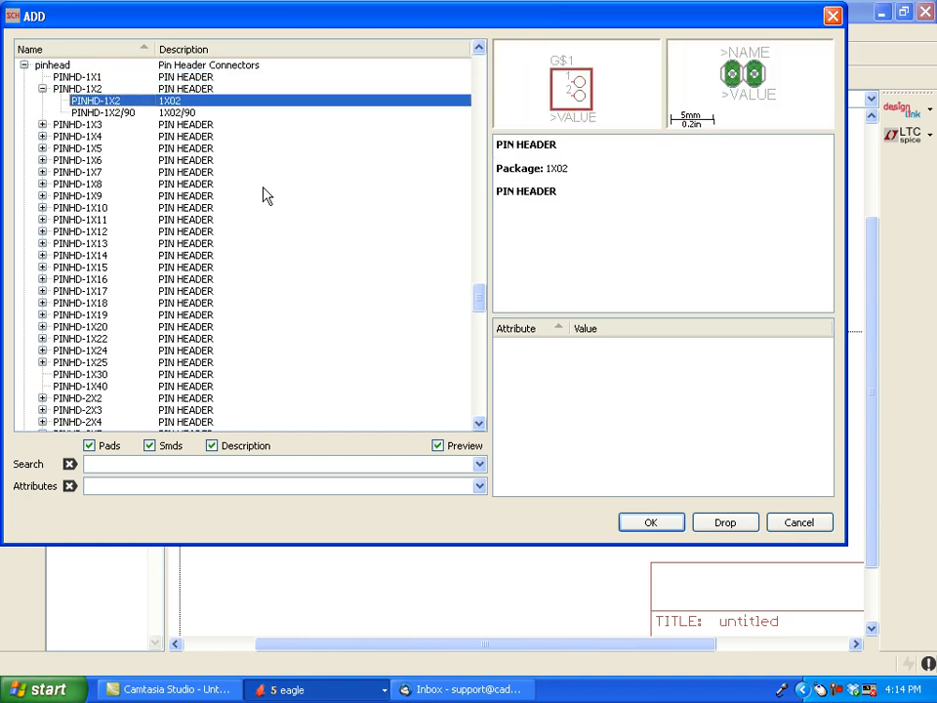
{"action": "left_click", "coordinate": [630, 523]}
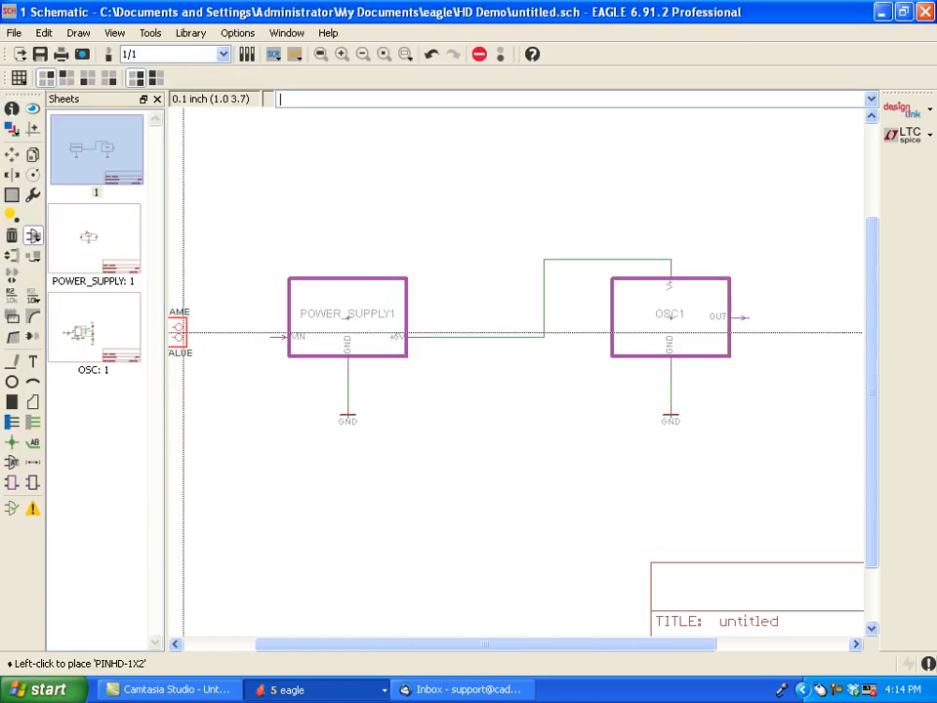
{"action": "right_click", "coordinate": [225, 353]}
{"action": "right_click", "coordinate": [224, 354]}
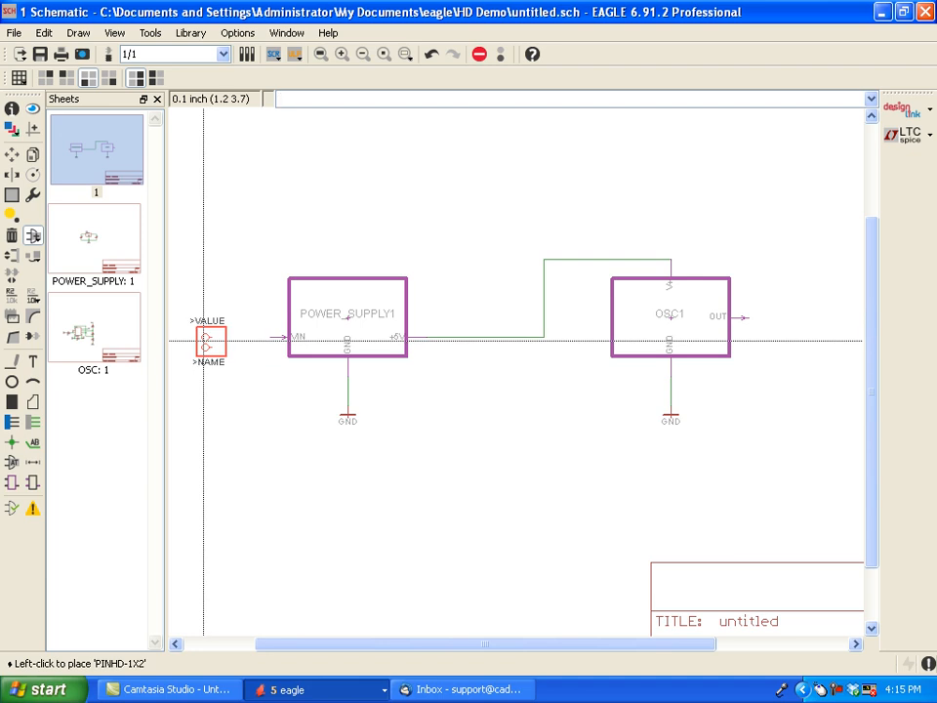
{"action": "left_click", "coordinate": [203, 341]}
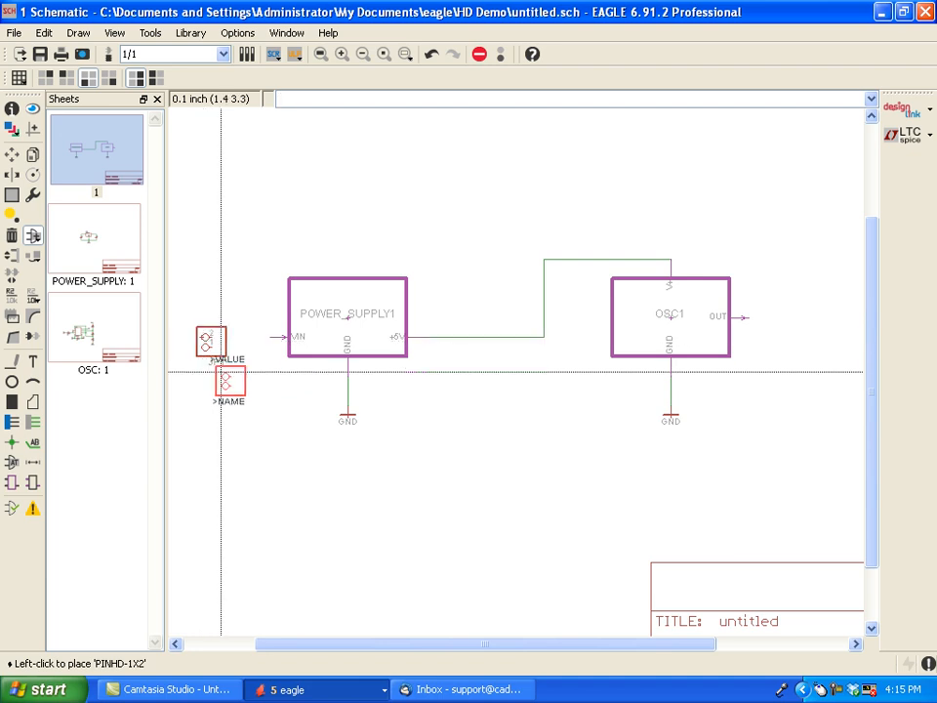
- Copy the GND symbol under POWER_SUPPLY1 and place the copy below and slightly right of header JP1, level with the original
{"action": "left_click", "coordinate": [32, 157]}
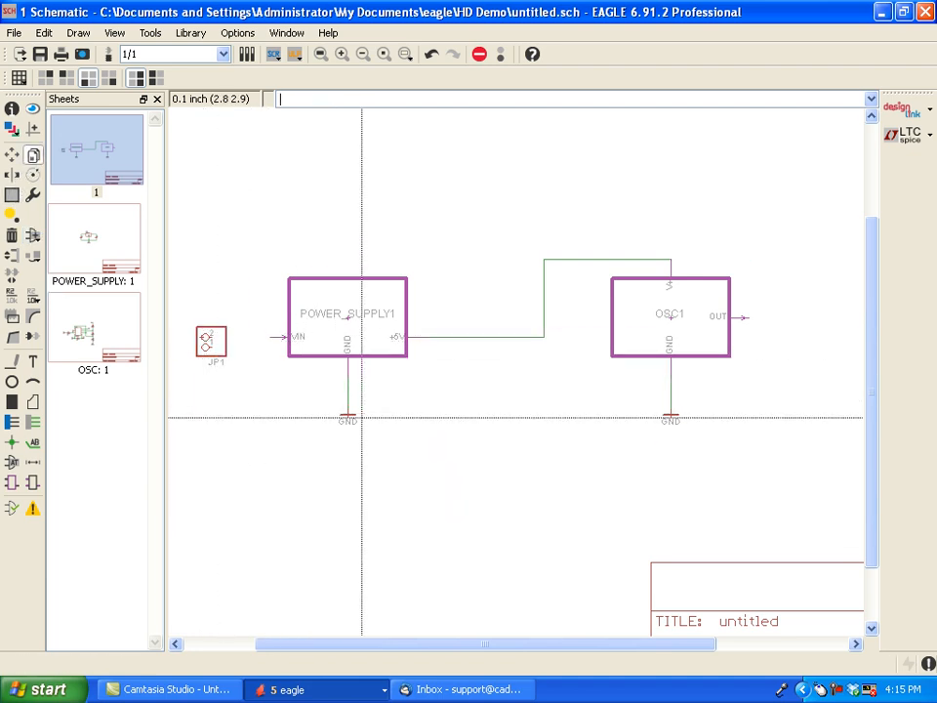
{"action": "left_click", "coordinate": [349, 415]}
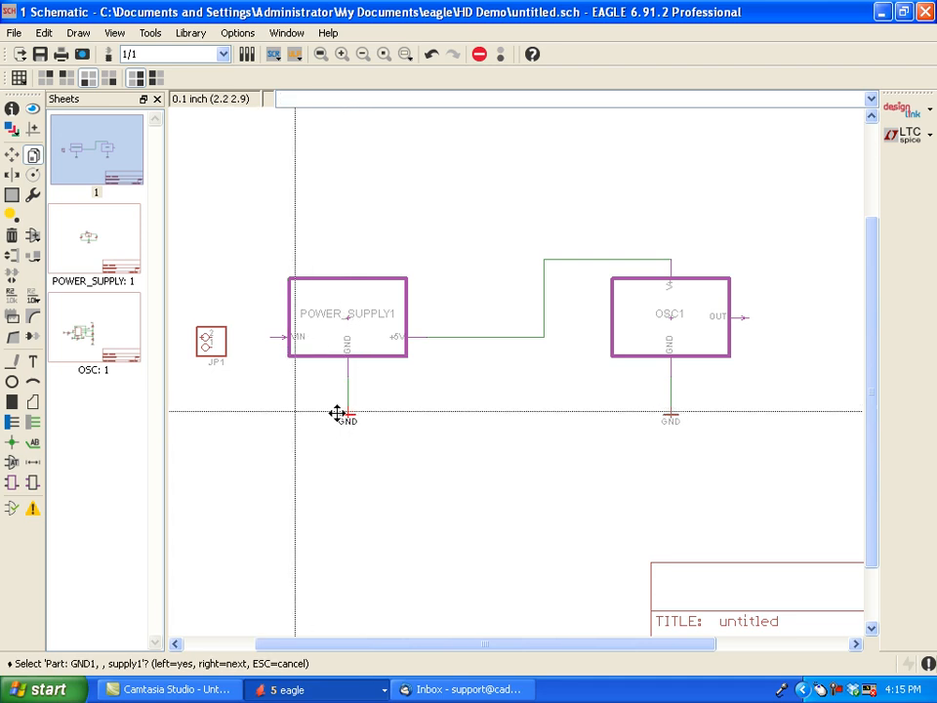
{"action": "left_click", "coordinate": [343, 412]}
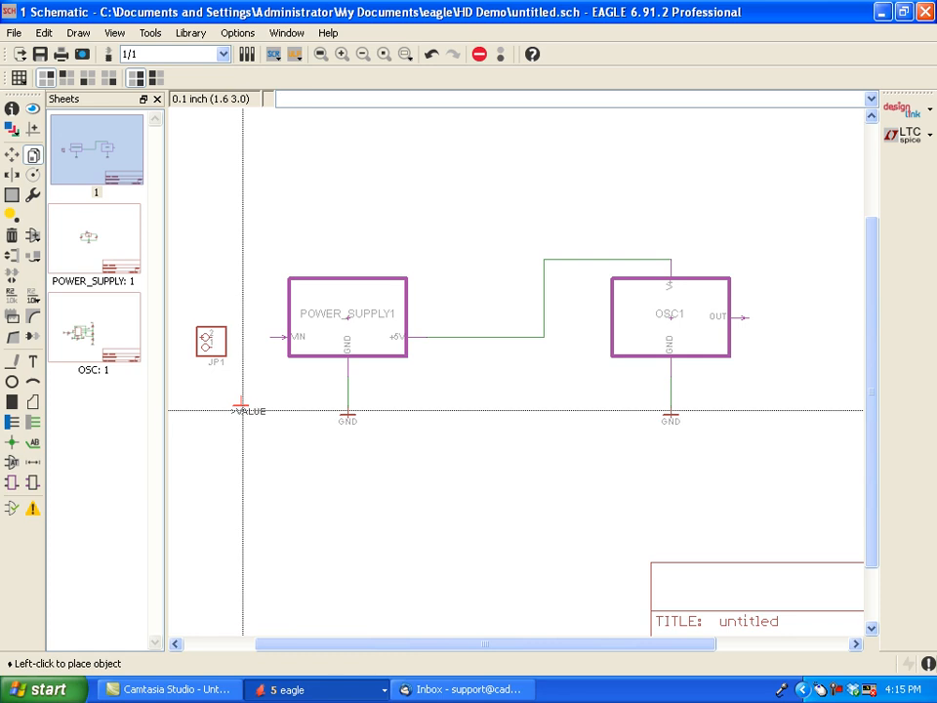
{"action": "left_click", "coordinate": [242, 414]}
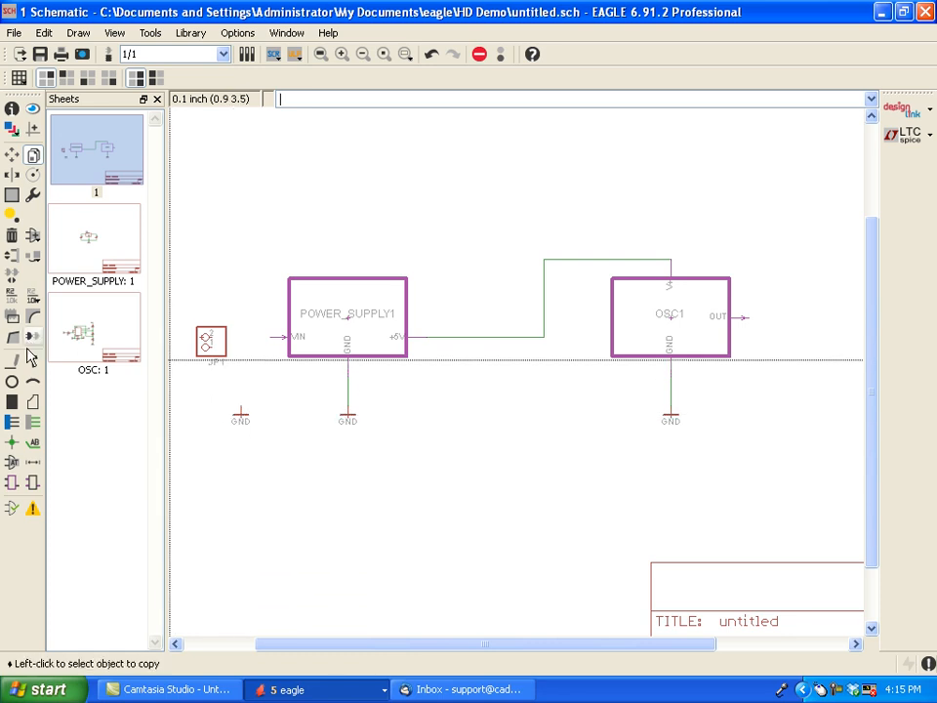
- Draw nets from JP1's lower pin to the GND symbol below it and from its upper pin to POWER_SUPPLY1's VIN port
{"action": "left_click", "coordinate": [32, 421]}
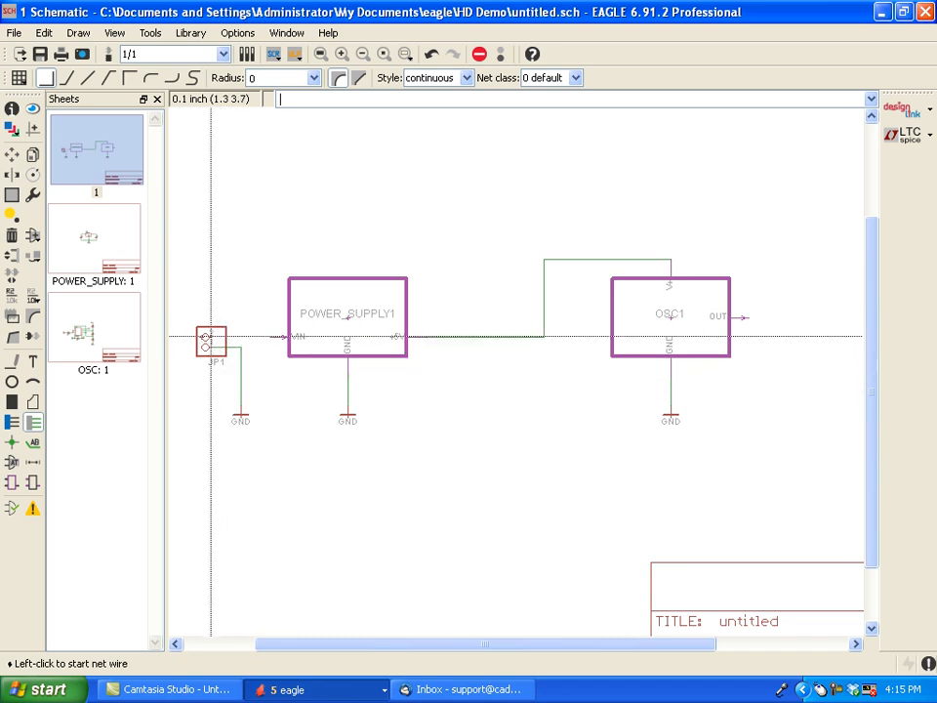
{"action": "left_click", "coordinate": [211, 336]}
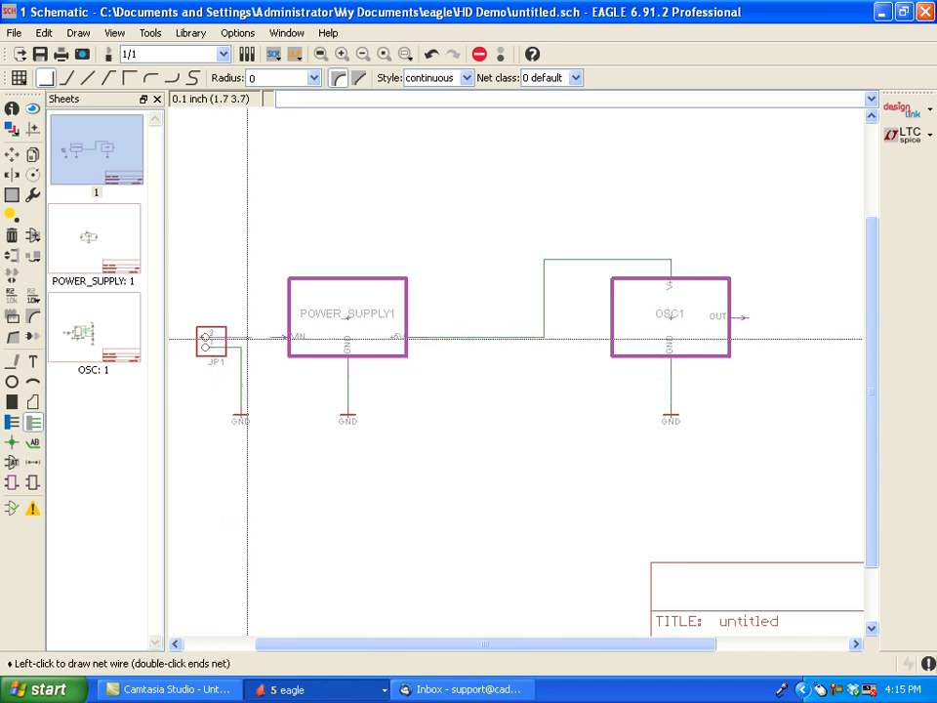
{"action": "left_click", "coordinate": [284, 338]}
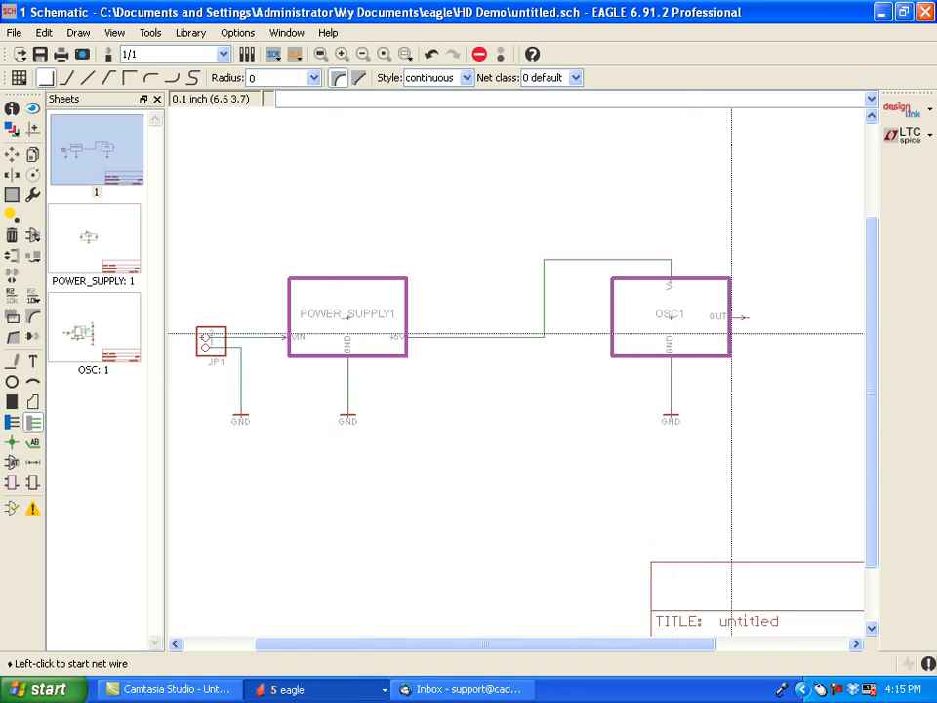
- Place an LED5MM from the led library to the right of OSC1, below the level of its OUT port
{"action": "left_click", "coordinate": [33, 237]}
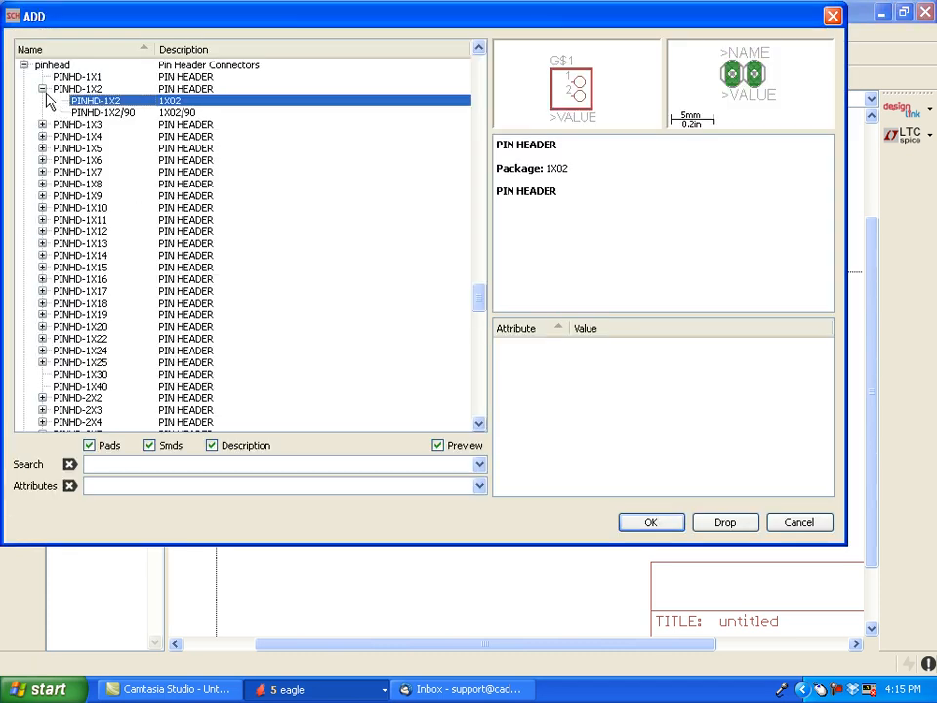
{"action": "left_click", "coordinate": [42, 88]}
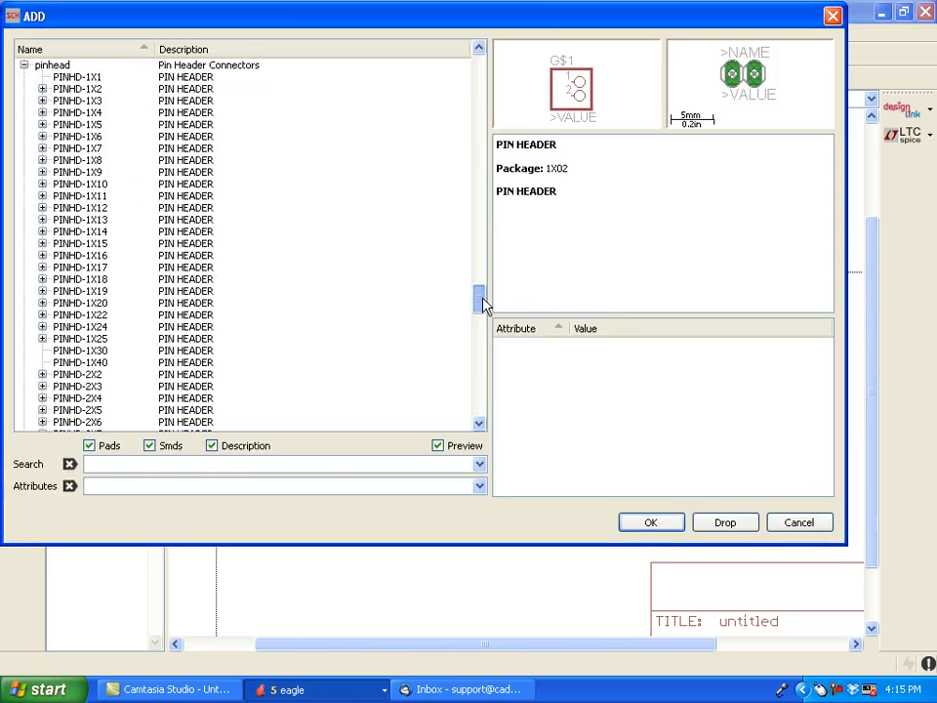
{"action": "left_click_drag", "start_coordinate": [480, 301], "coordinate": [480, 274]}
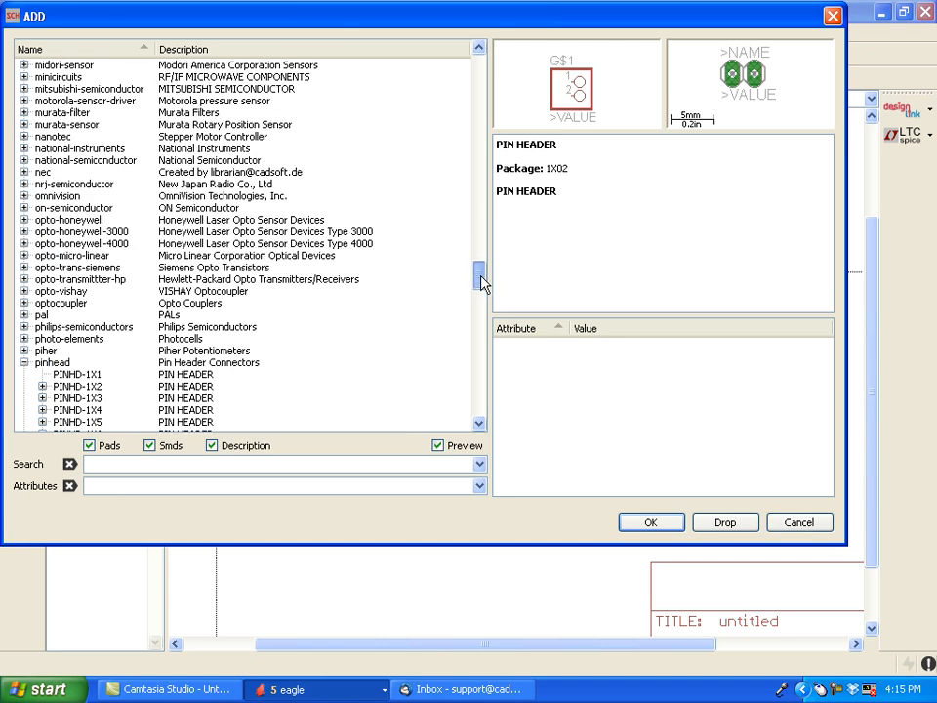
{"action": "left_click", "coordinate": [23, 363]}
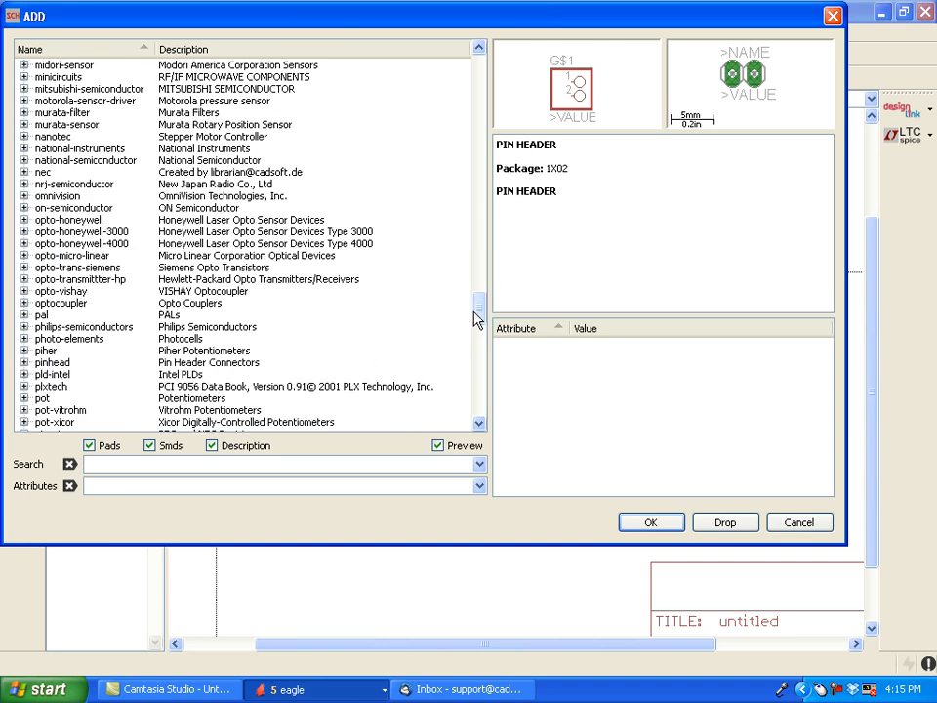
{"action": "left_click_drag", "start_coordinate": [473, 310], "coordinate": [465, 249]}
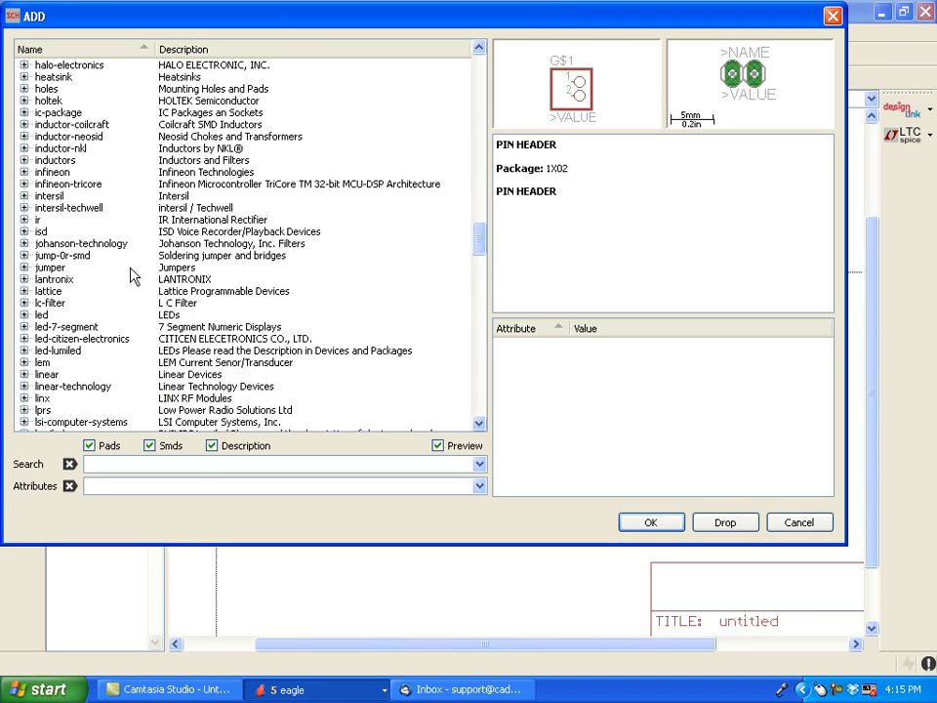
{"action": "left_click", "coordinate": [25, 314]}
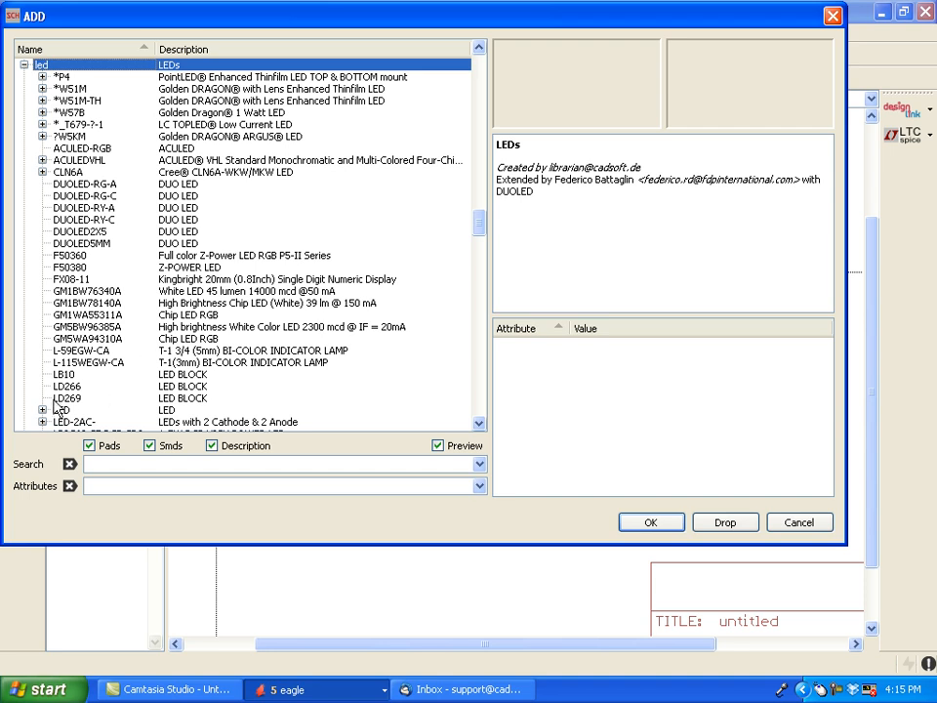
{"action": "left_click", "coordinate": [43, 411]}
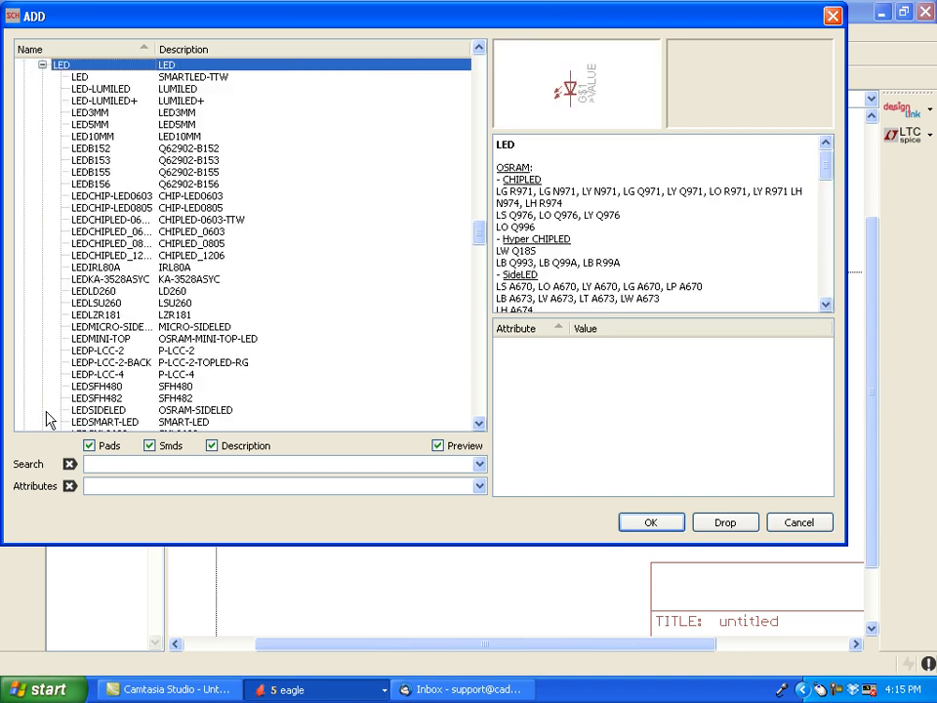
{"action": "left_click", "coordinate": [100, 125]}
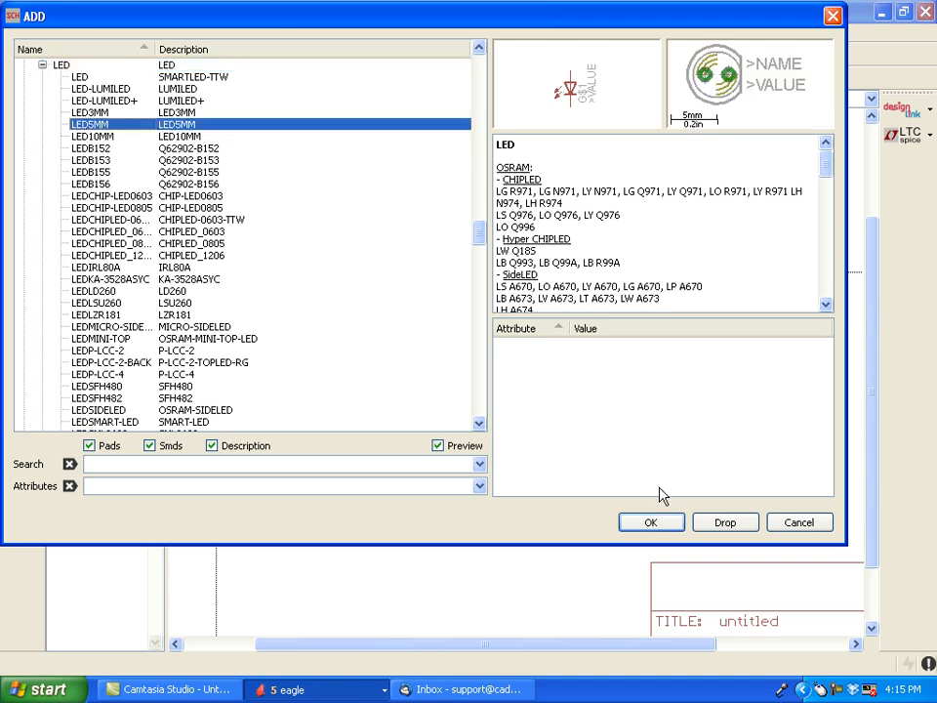
{"action": "left_click", "coordinate": [671, 524]}
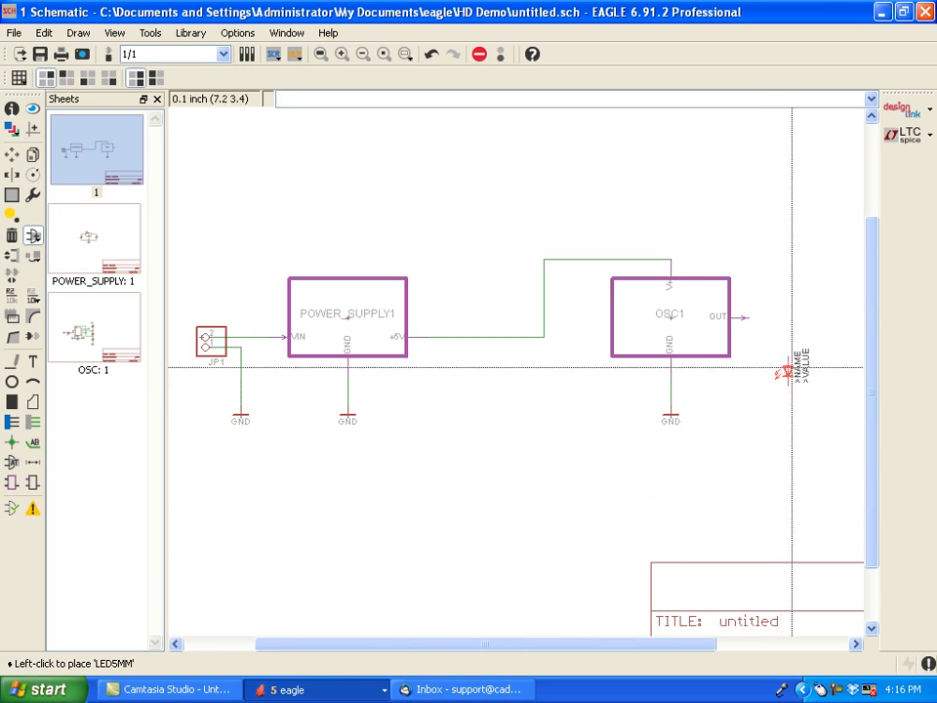
{"action": "left_click", "coordinate": [791, 365]}
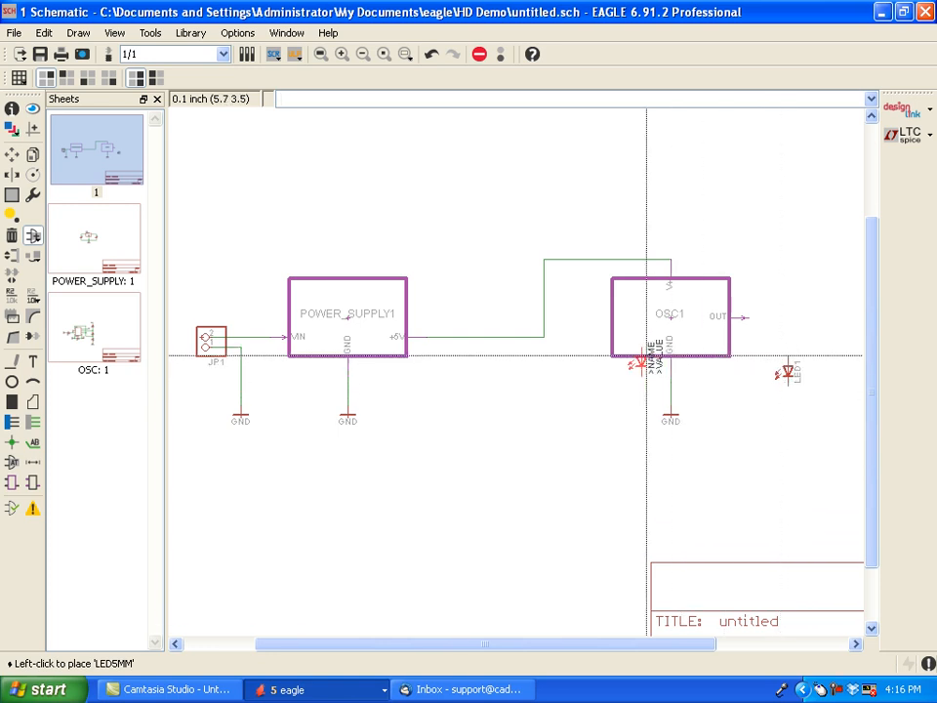
{"action": "key", "text": "Escape"}
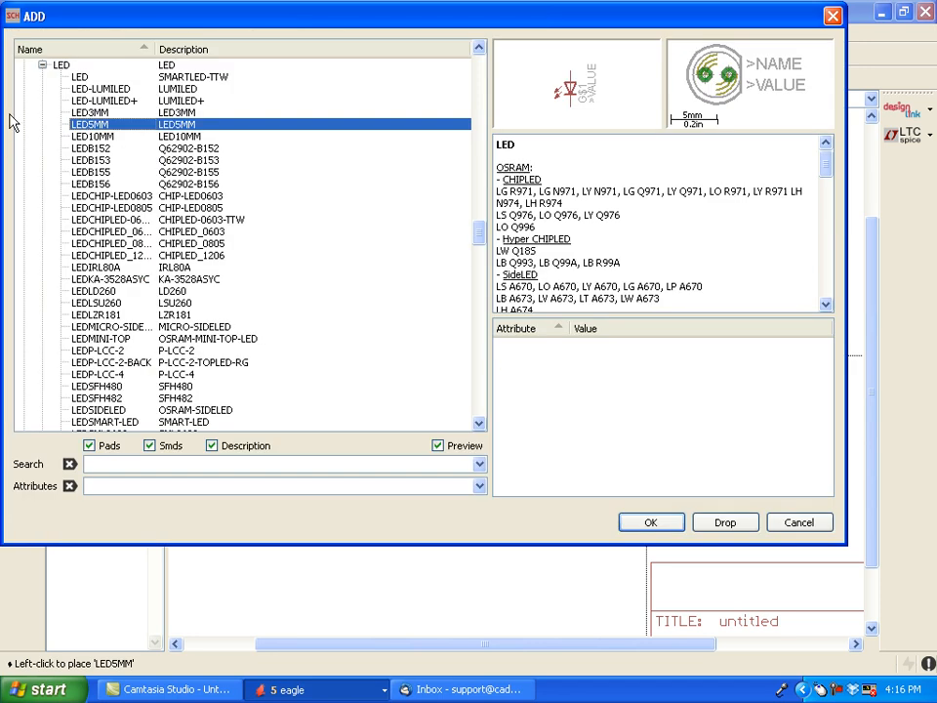
- Place an R-US_M0805 resistor from the rcl library, rotated 90°, directly above LED1 beside OSC1
{"action": "left_click", "coordinate": [42, 65]}
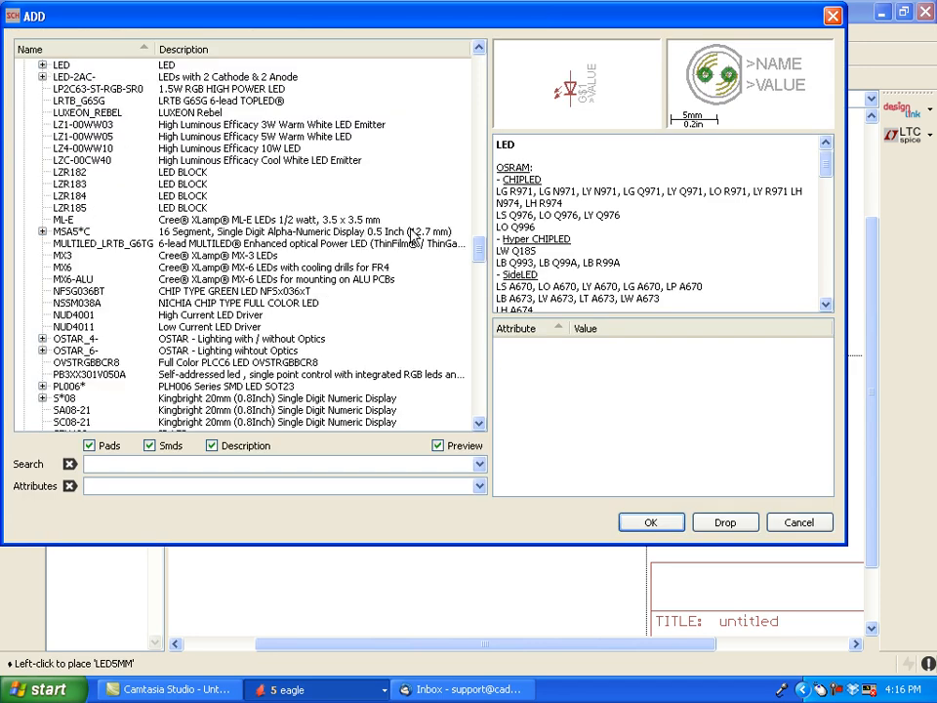
{"action": "left_click_drag", "start_coordinate": [485, 256], "coordinate": [485, 209]}
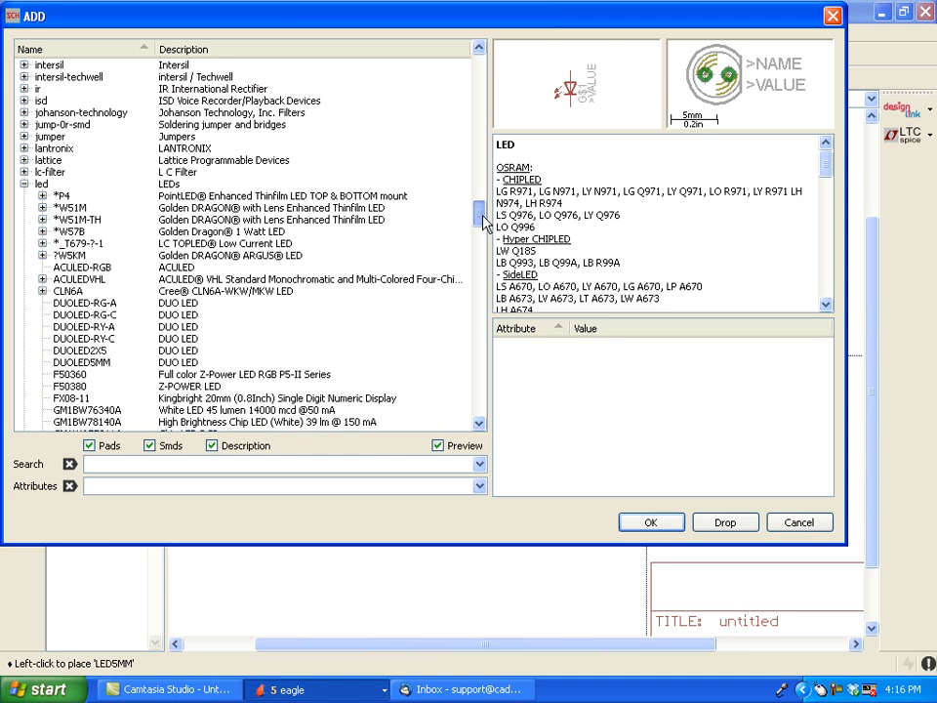
{"action": "left_click", "coordinate": [24, 184]}
{"action": "left_click_drag", "start_coordinate": [481, 264], "coordinate": [464, 350]}
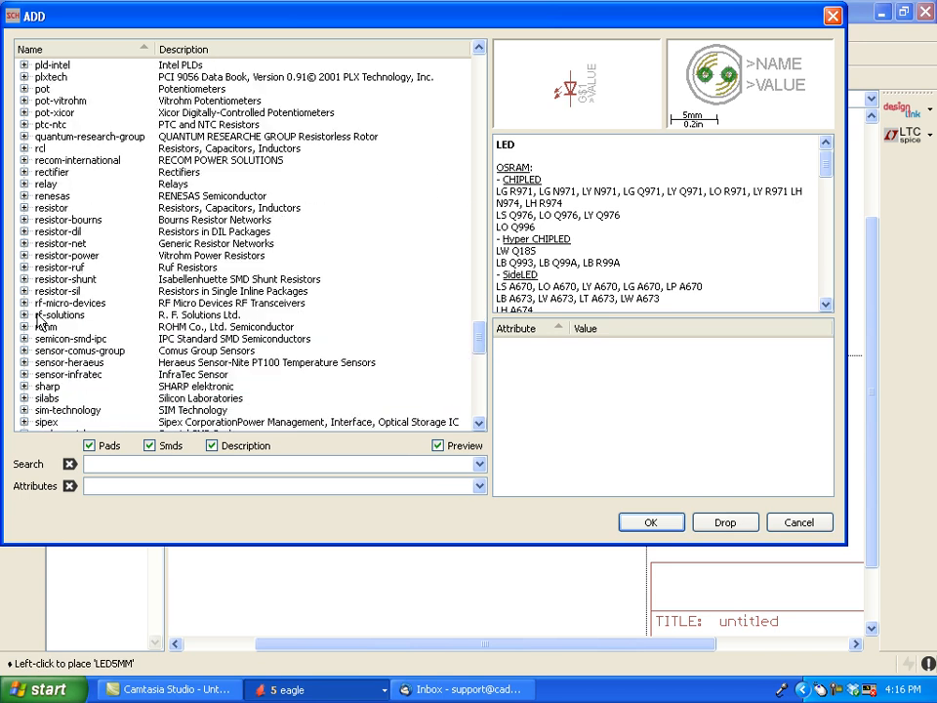
{"action": "left_click", "coordinate": [24, 149]}
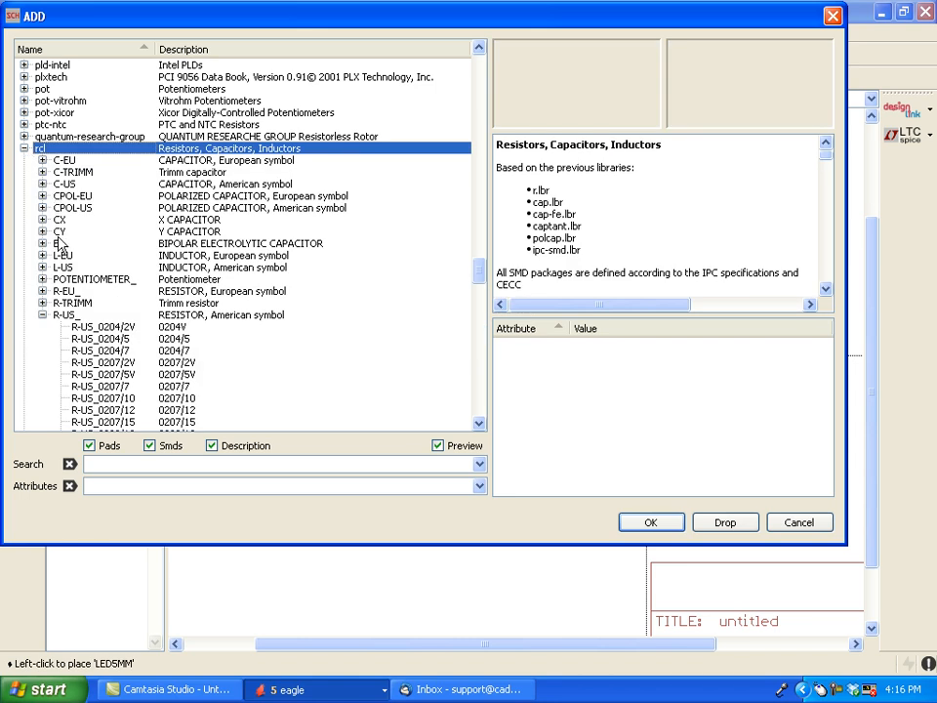
{"action": "left_click_drag", "start_coordinate": [477, 286], "coordinate": [468, 310]}
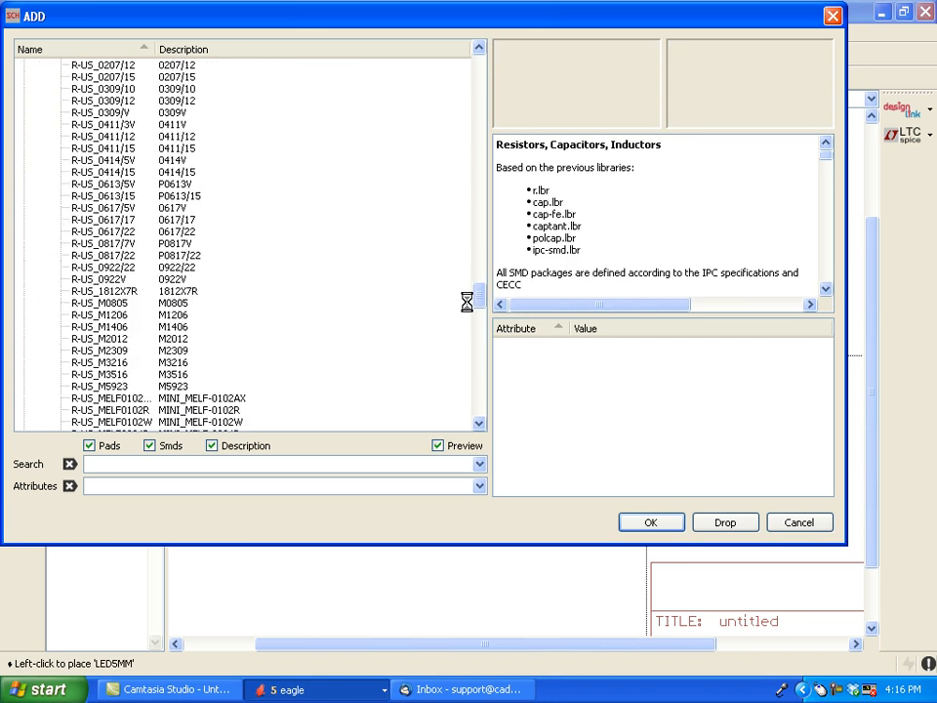
{"action": "left_click", "coordinate": [441, 304]}
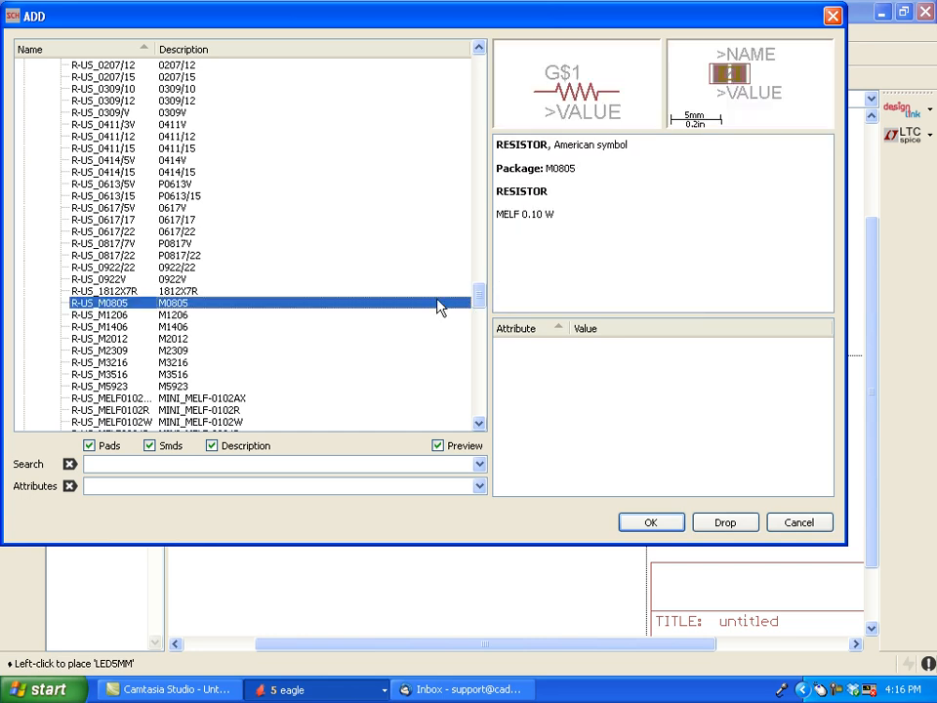
{"action": "double_click", "coordinate": [183, 308]}
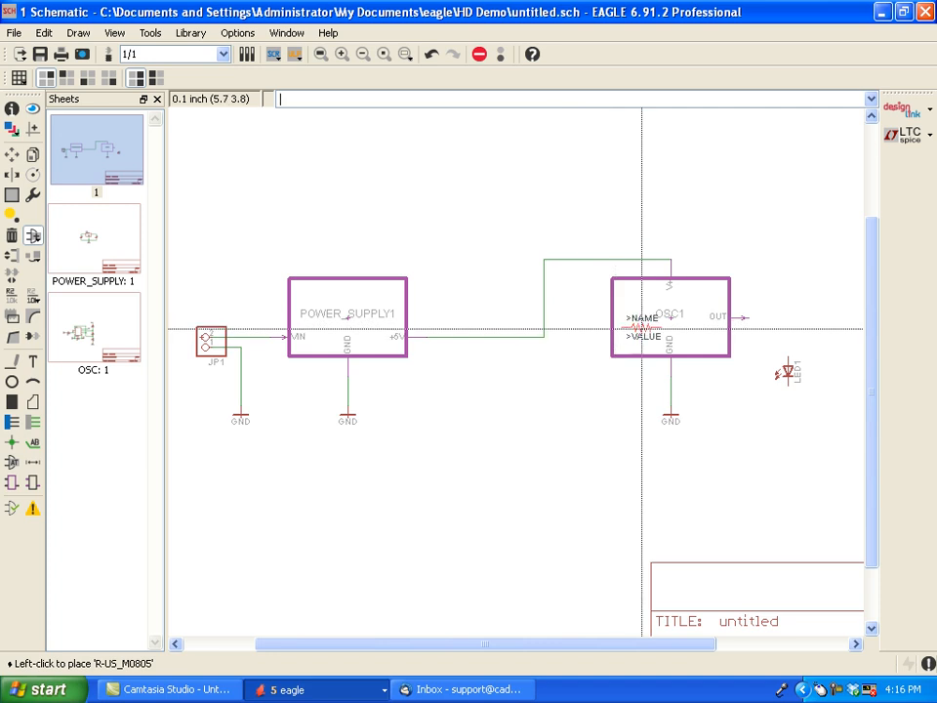
{"action": "right_click", "coordinate": [799, 320]}
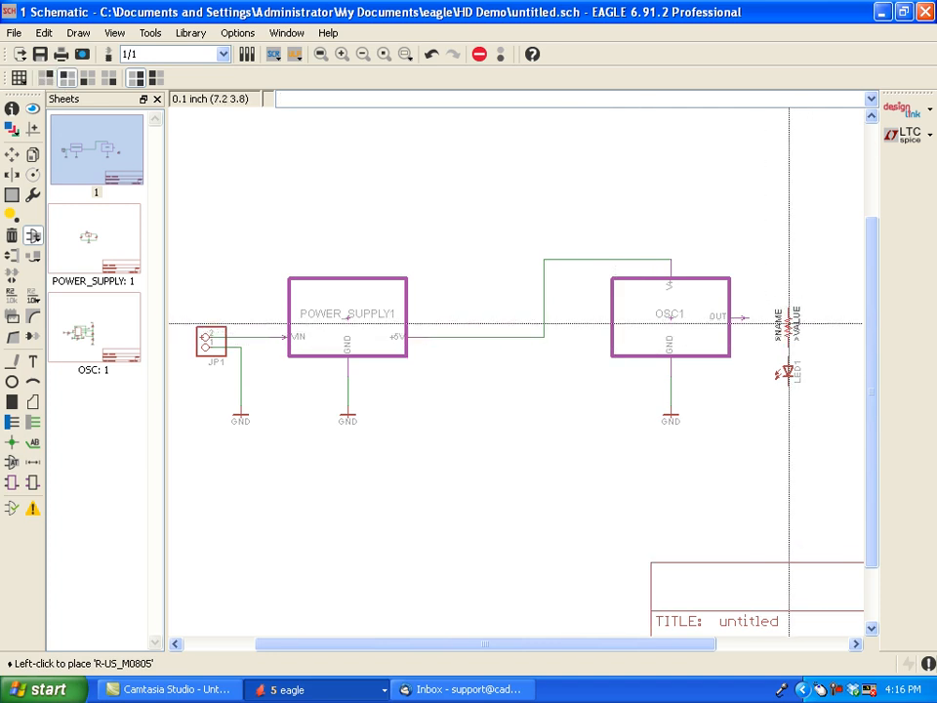
{"action": "left_click", "coordinate": [788, 323]}
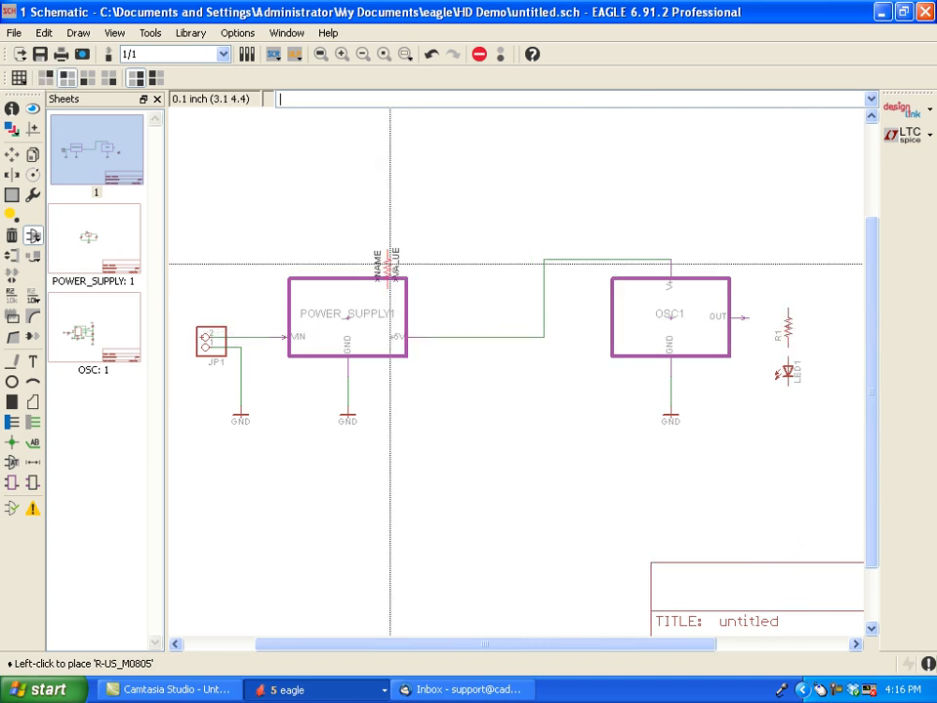
- Move R1 and LED1 down in line so R1's upper pin sits below OSC1's OUT port level, with LED1 directly beneath R1
{"action": "left_click", "coordinate": [11, 157]}
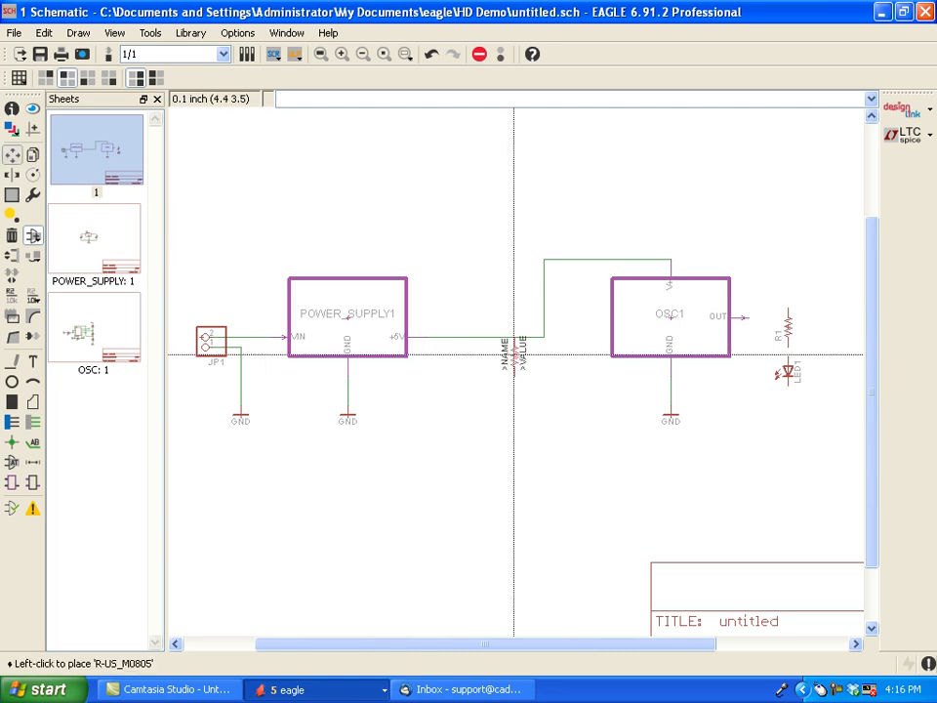
{"action": "left_click", "coordinate": [787, 374]}
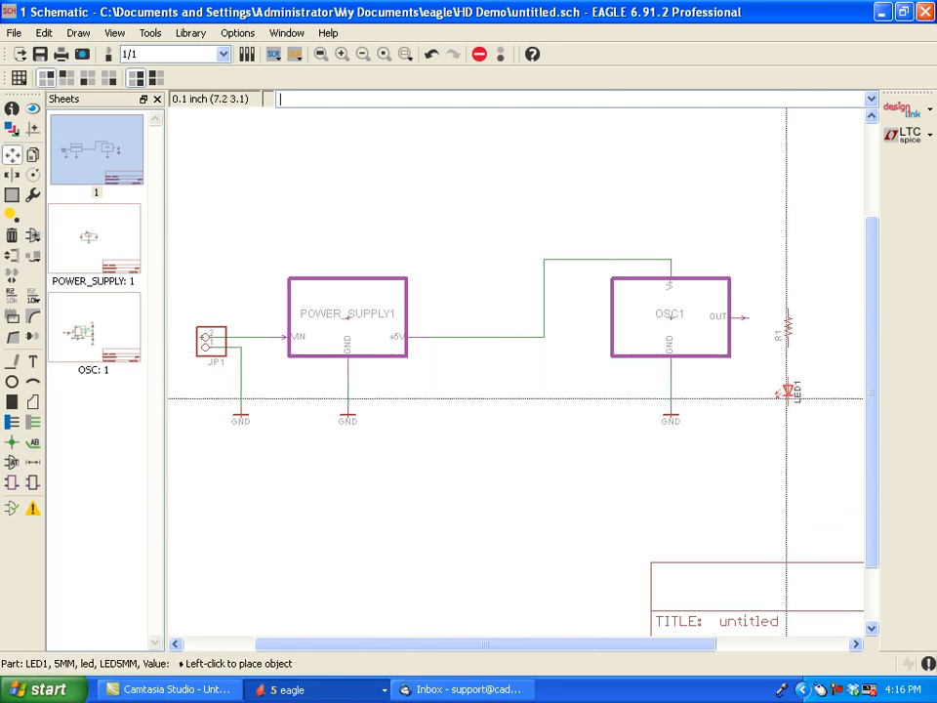
{"action": "left_click", "coordinate": [786, 400]}
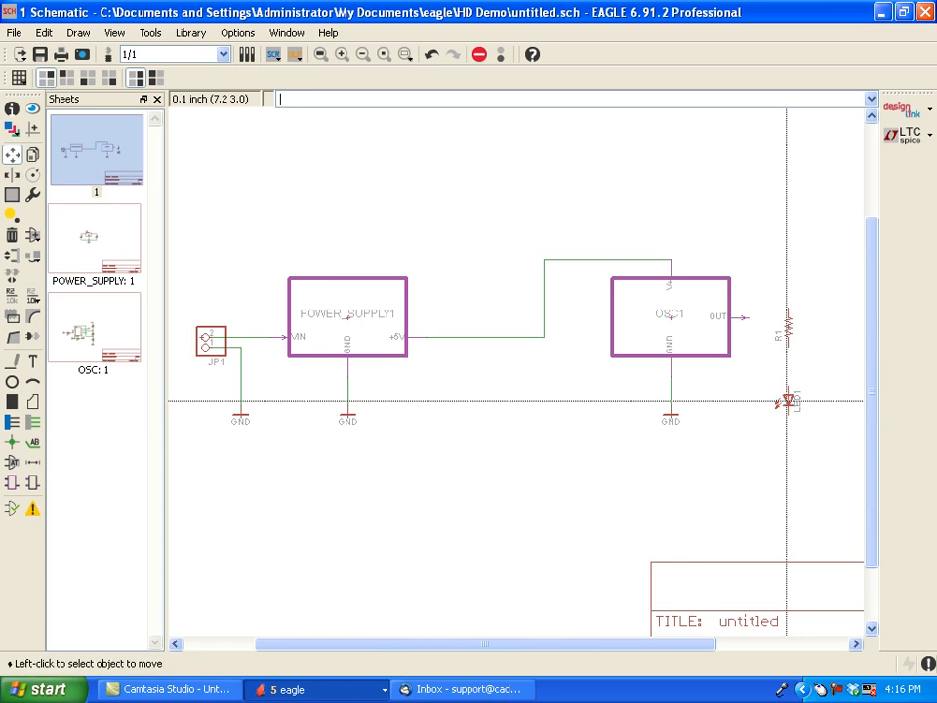
{"action": "left_click", "coordinate": [787, 332]}
{"action": "left_click", "coordinate": [786, 352]}
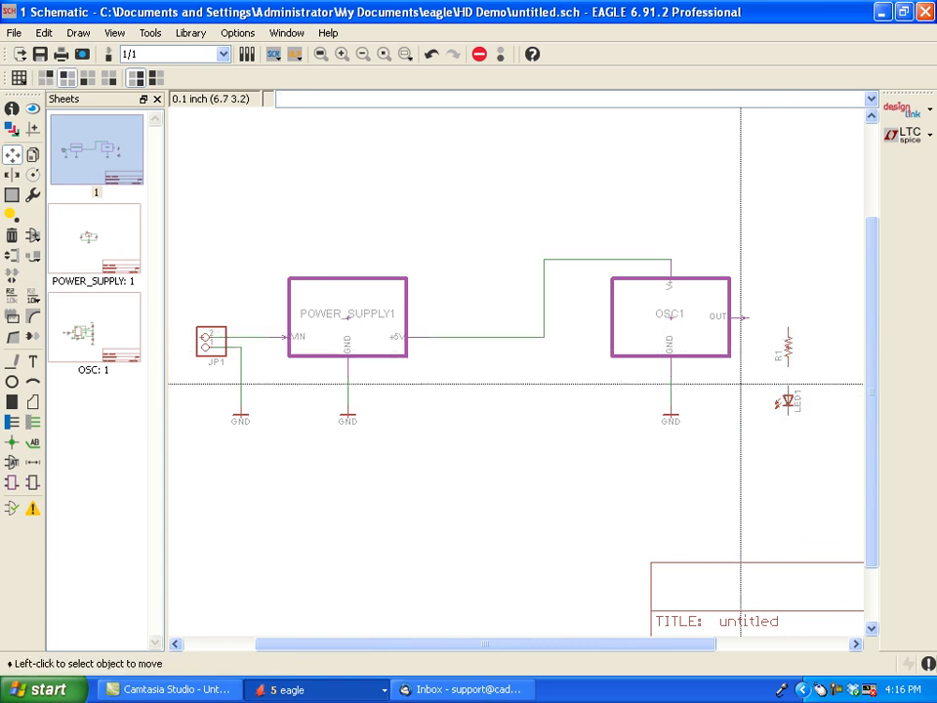
{"action": "left_click", "coordinate": [789, 394]}
{"action": "left_click", "coordinate": [789, 386]}
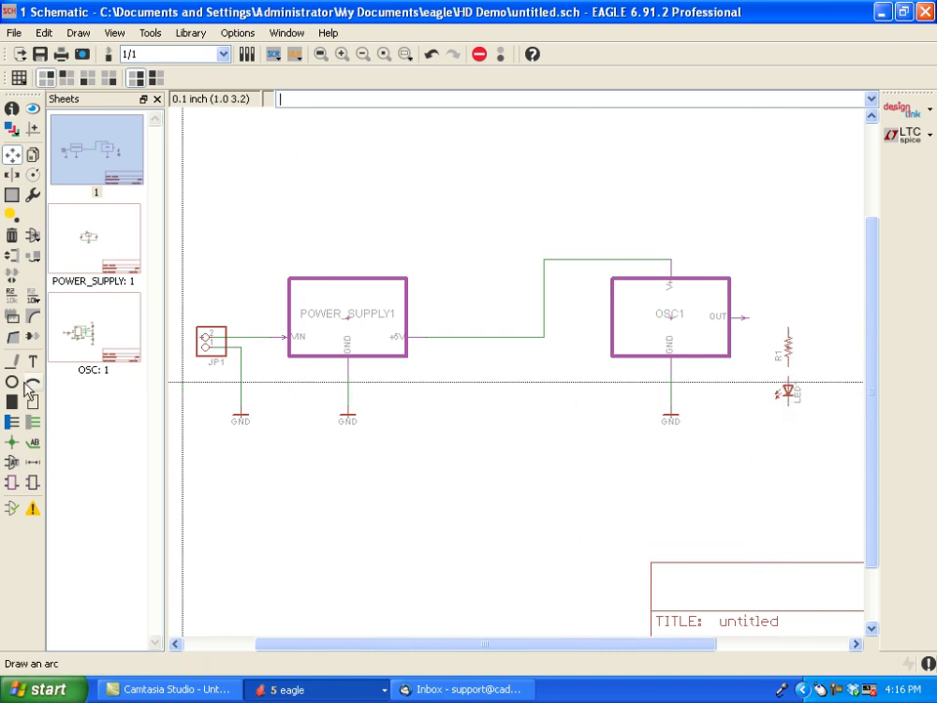
- Draw nets from OSC1's OUT port to R1's upper pin and from R1's lower pin to LED1's upper pin
{"action": "left_click", "coordinate": [32, 422]}
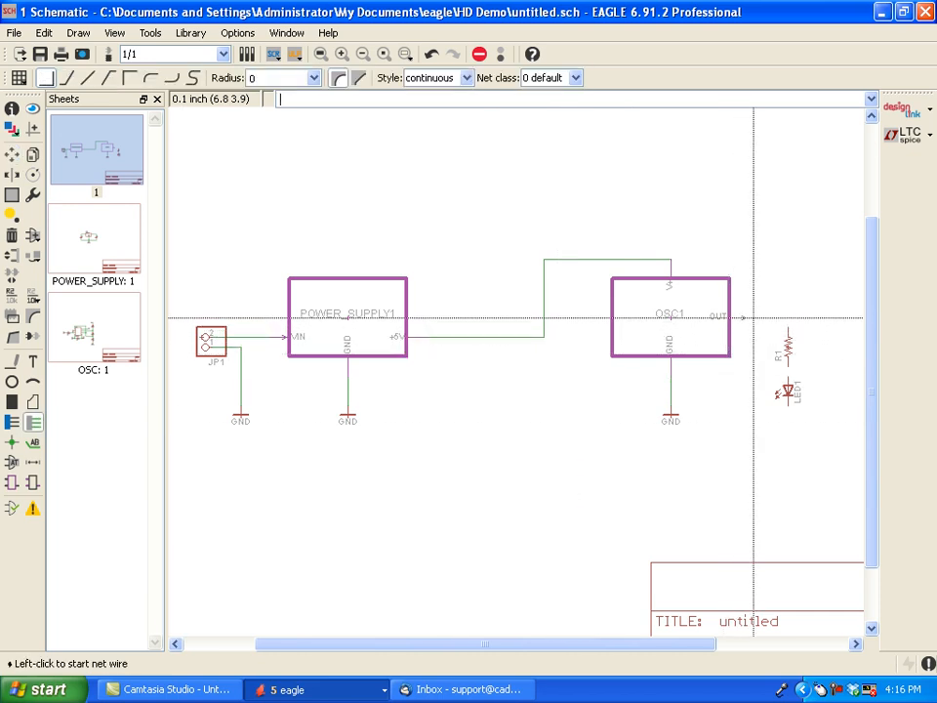
{"action": "left_click", "coordinate": [752, 318]}
{"action": "left_click", "coordinate": [789, 323]}
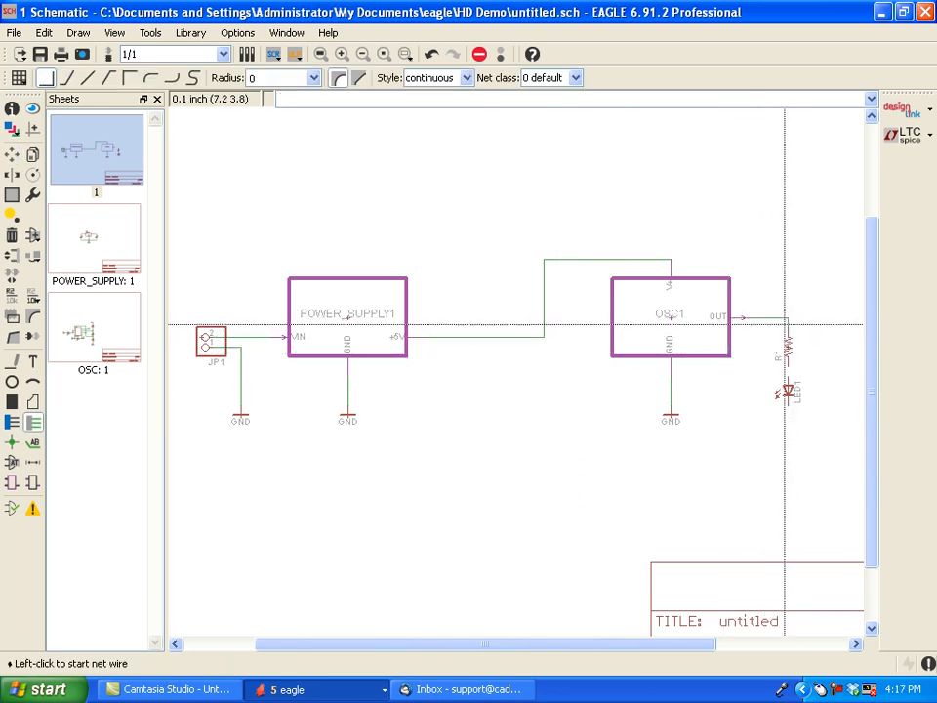
{"action": "left_click", "coordinate": [786, 364]}
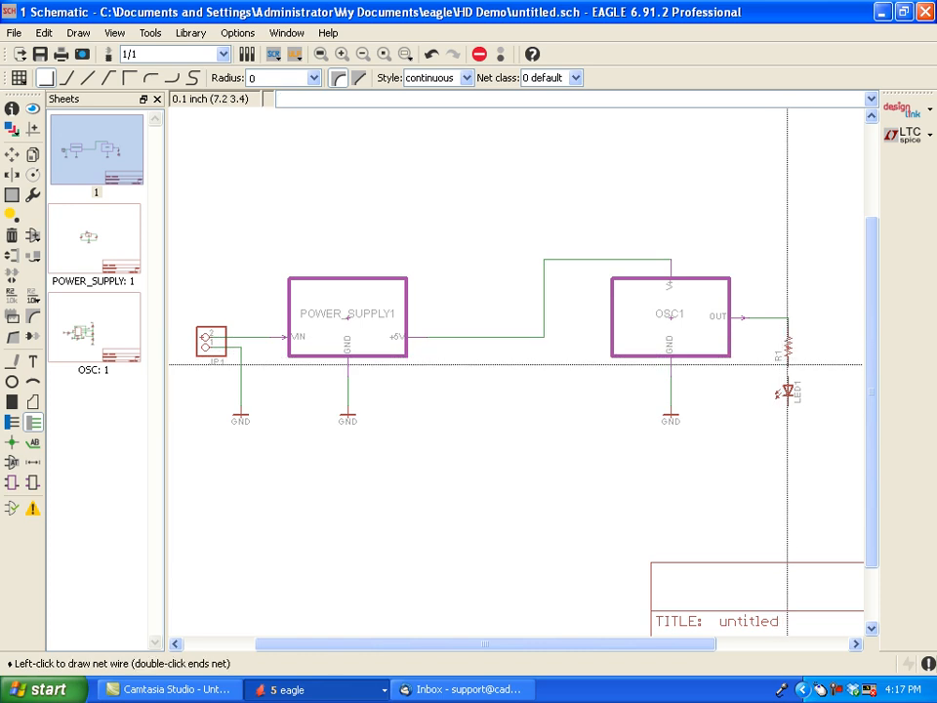
{"action": "left_click", "coordinate": [787, 374]}
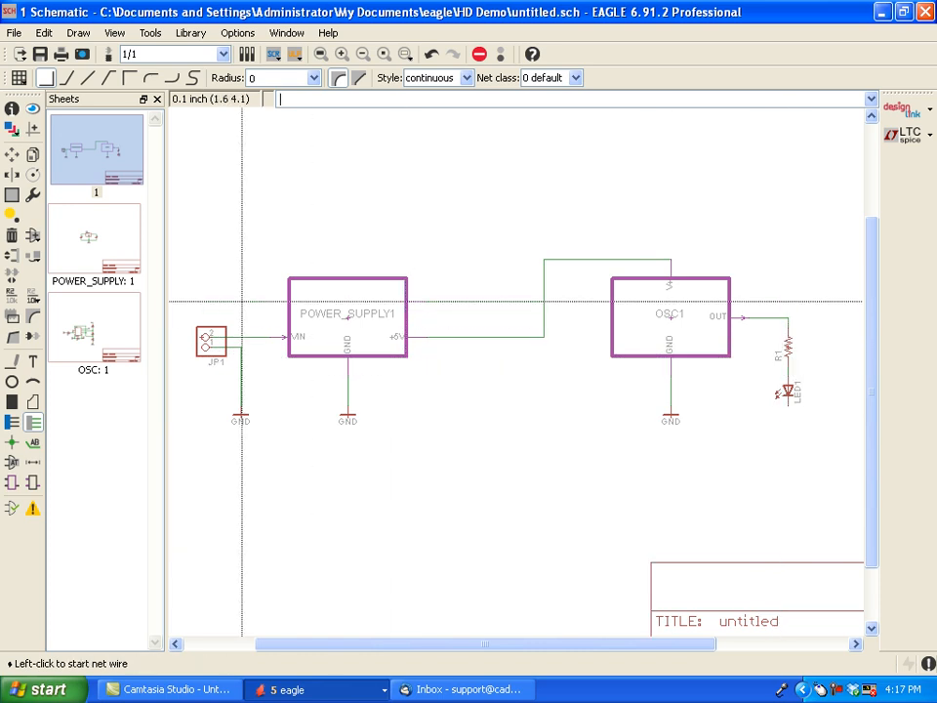
- Copy the GND symbol under OSC1 and place the copy directly on LED1's lower pin, level with the original
{"action": "left_click", "coordinate": [32, 154]}
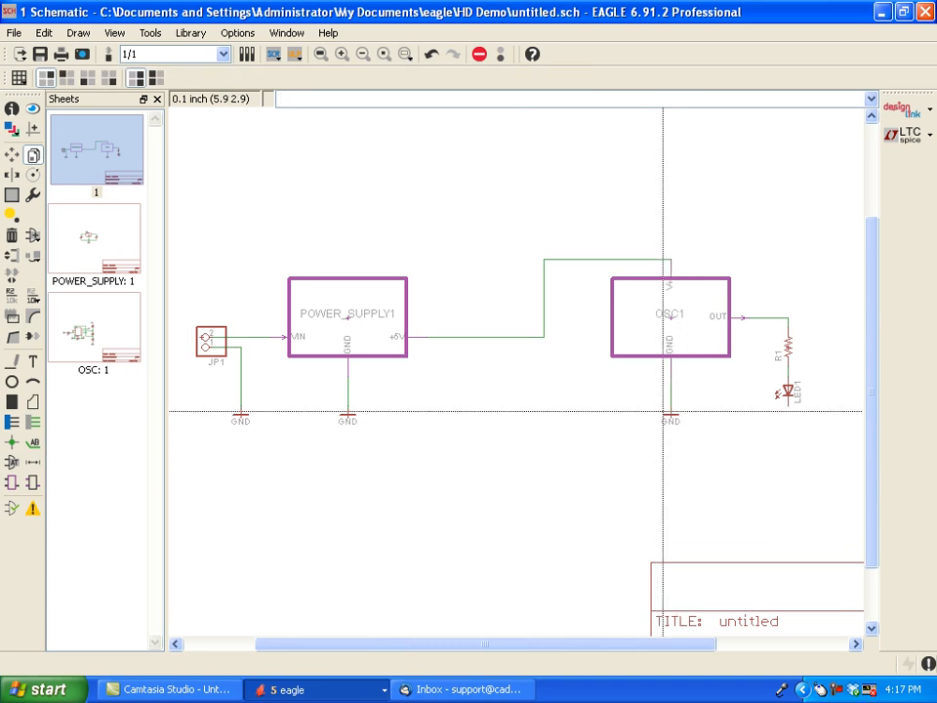
{"action": "left_click", "coordinate": [670, 414]}
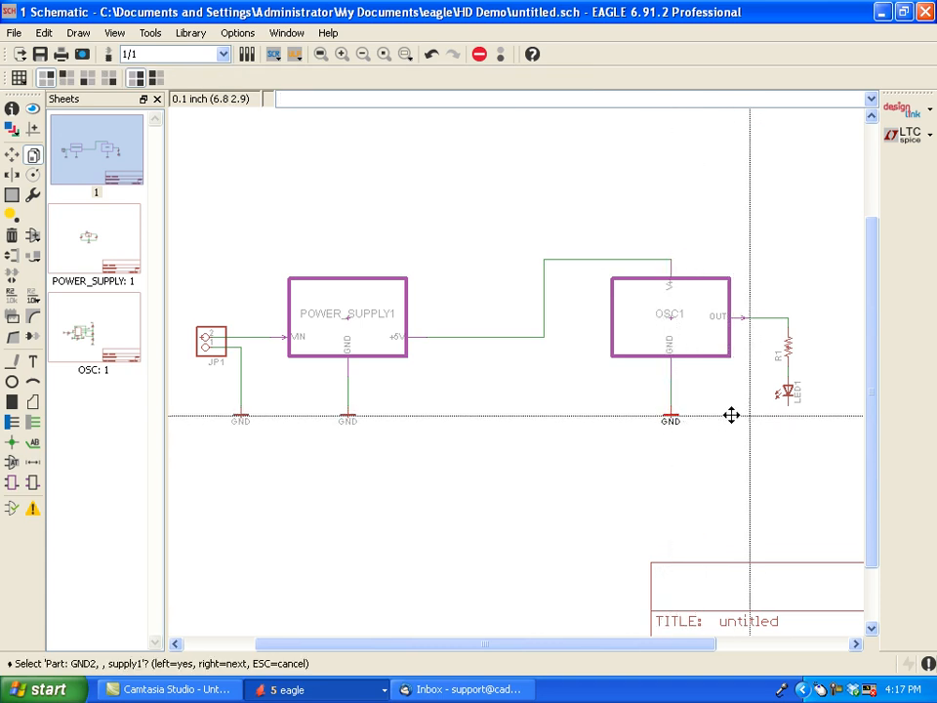
{"action": "left_click", "coordinate": [677, 414]}
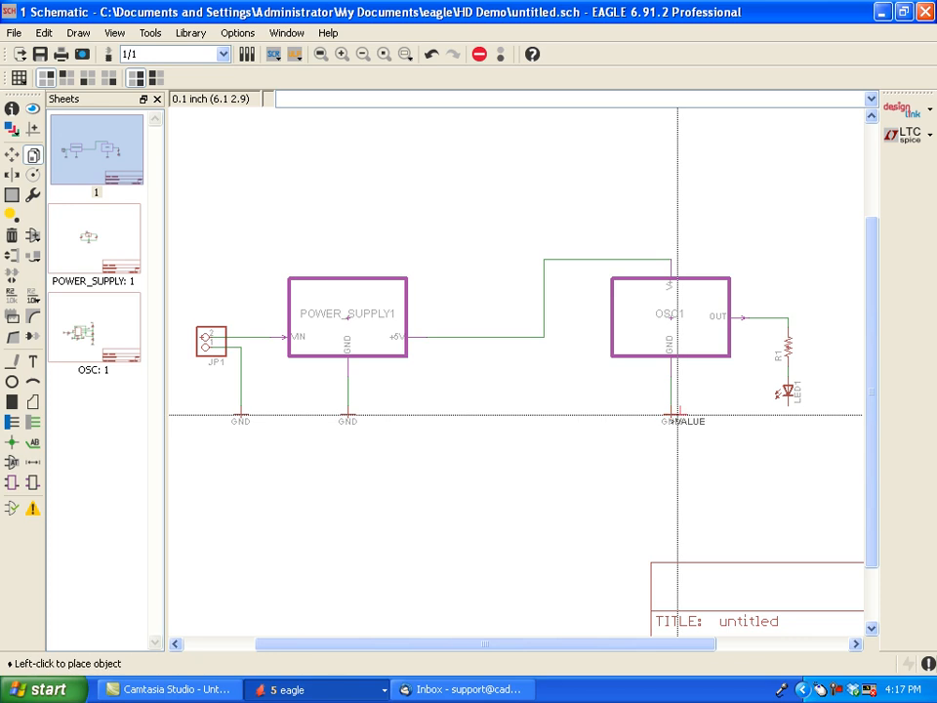
{"action": "left_click", "coordinate": [790, 419]}
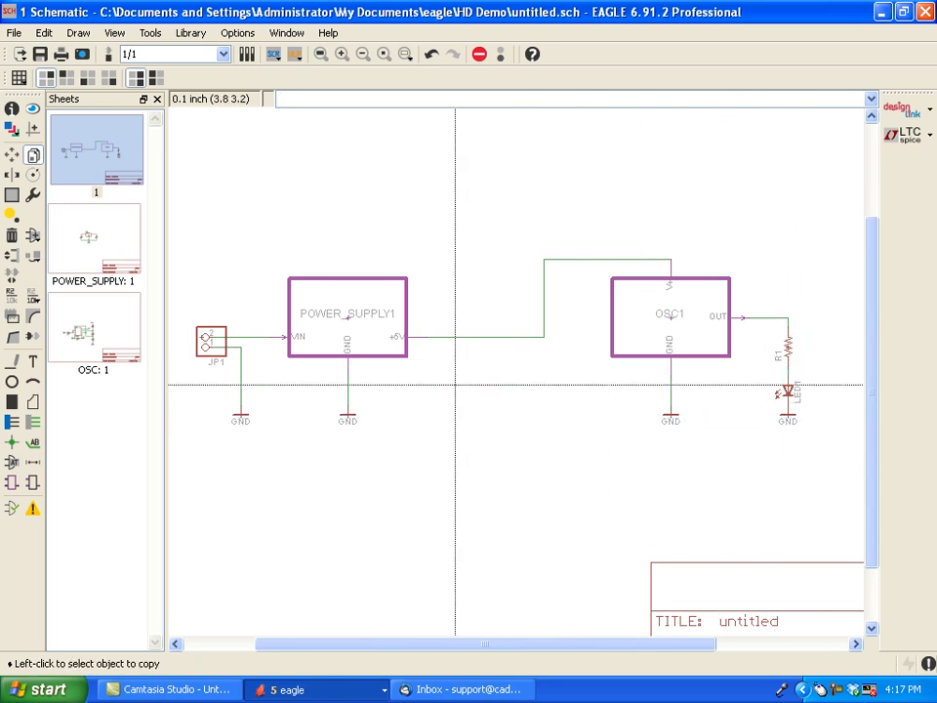
- Review the POWER_SUPPLY and OSC module sheets and return to the main sheet
{"action": "scroll", "coordinate": [455, 383], "scroll_direction": "down", "scroll_amount": 3}
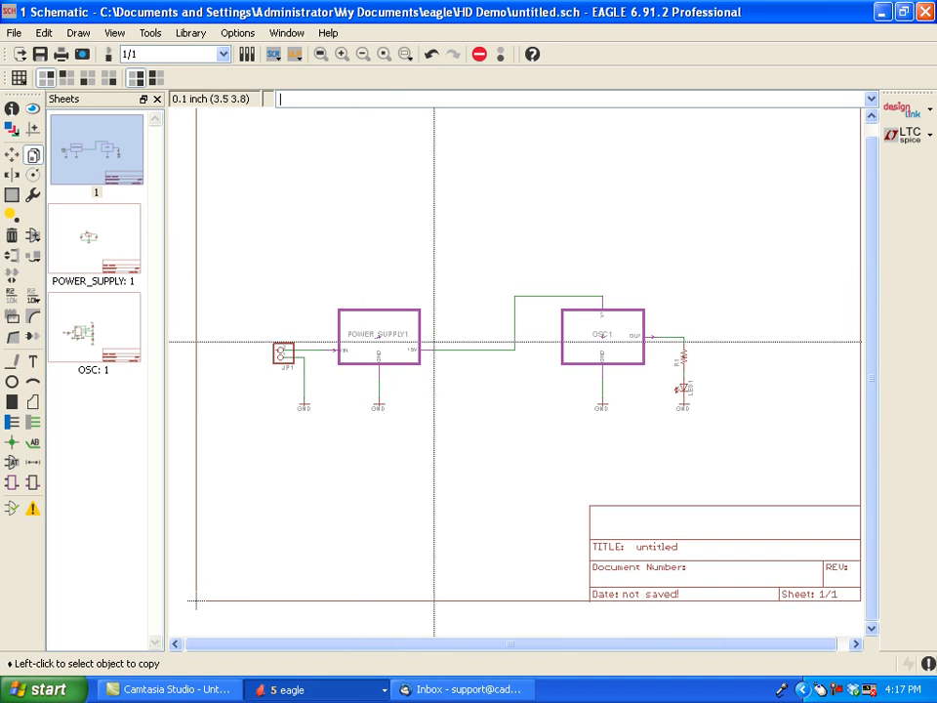
{"action": "left_click", "coordinate": [92, 246]}
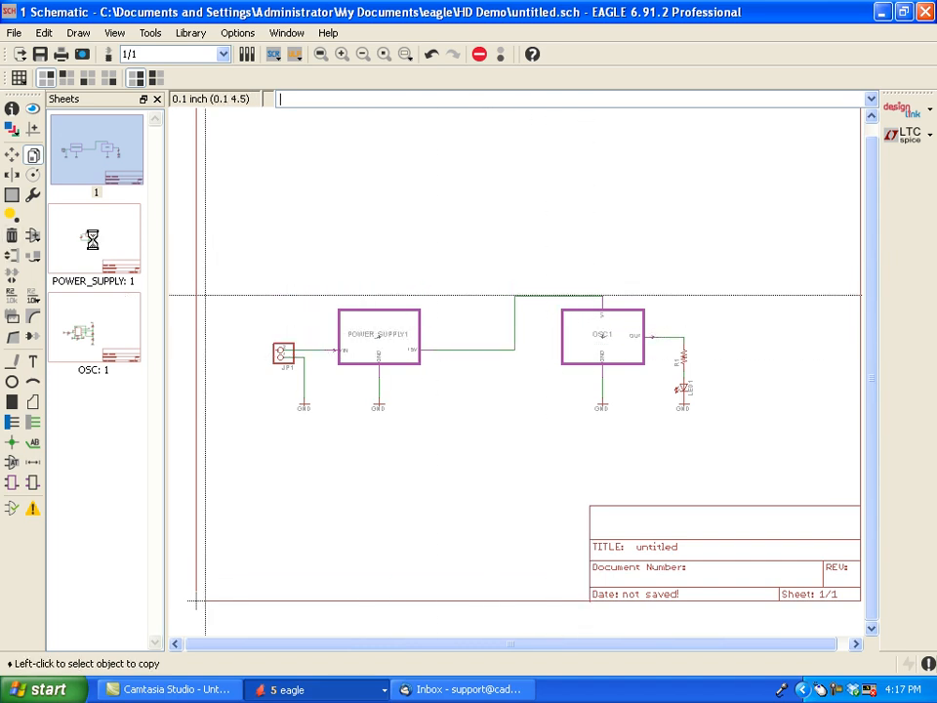
{"action": "left_click", "coordinate": [102, 330]}
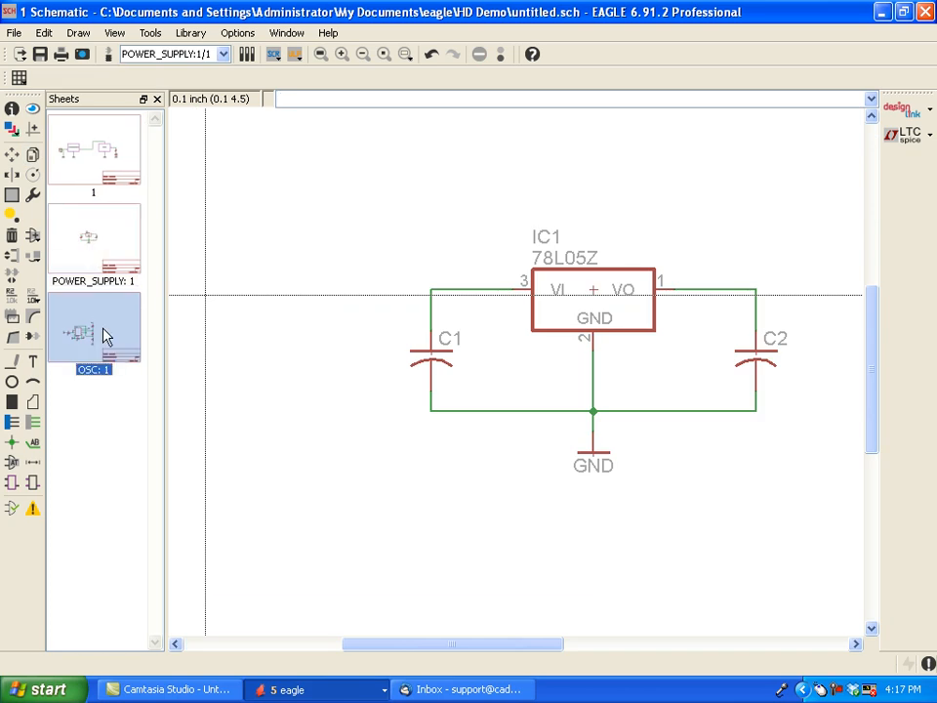
{"action": "left_click", "coordinate": [107, 174]}
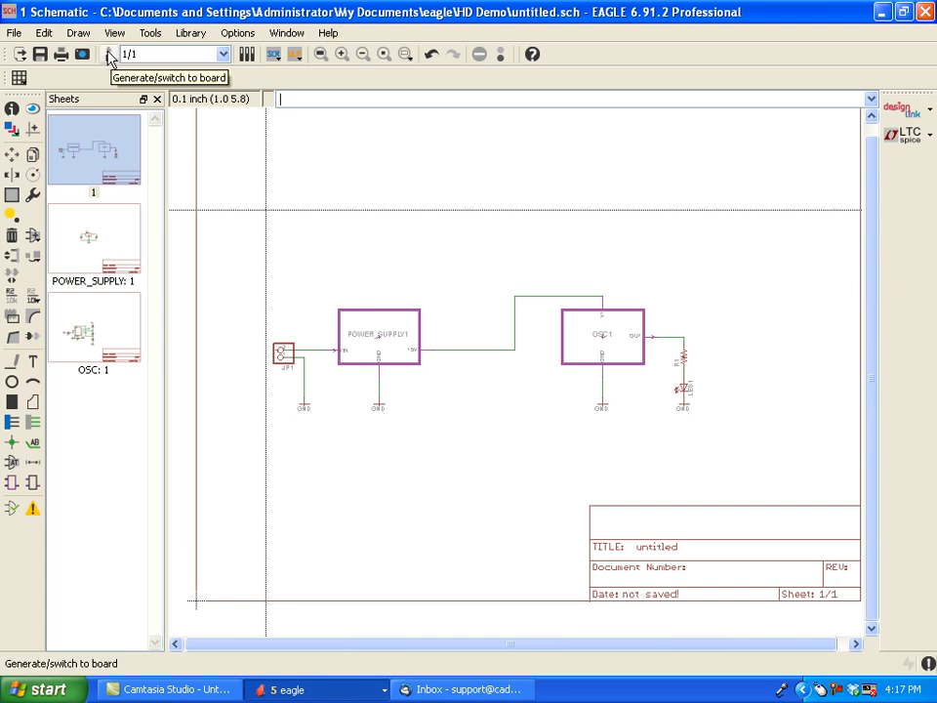
- Generate the board from the schematic in a maximized window and switch back to the schematic
{"action": "left_click", "coordinate": [109, 56]}
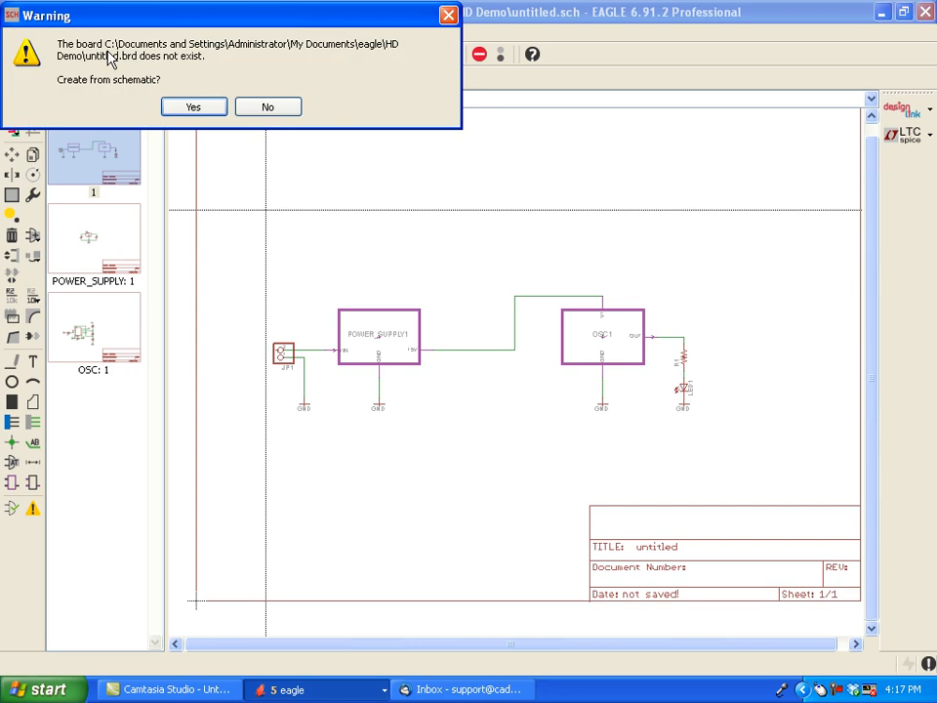
{"action": "left_click", "coordinate": [188, 109]}
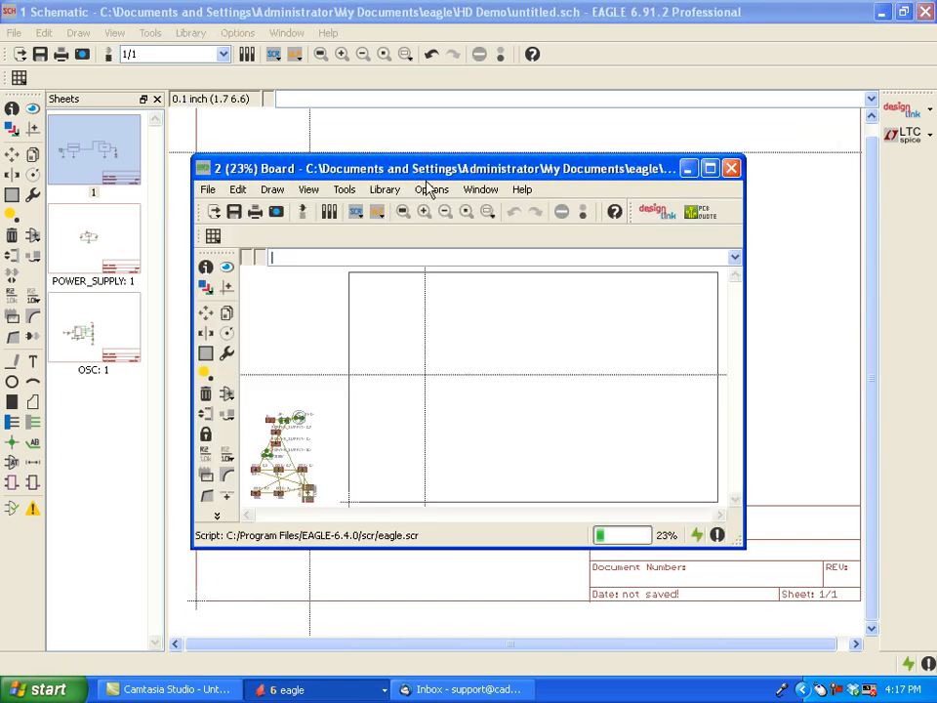
{"action": "left_click", "coordinate": [710, 172]}
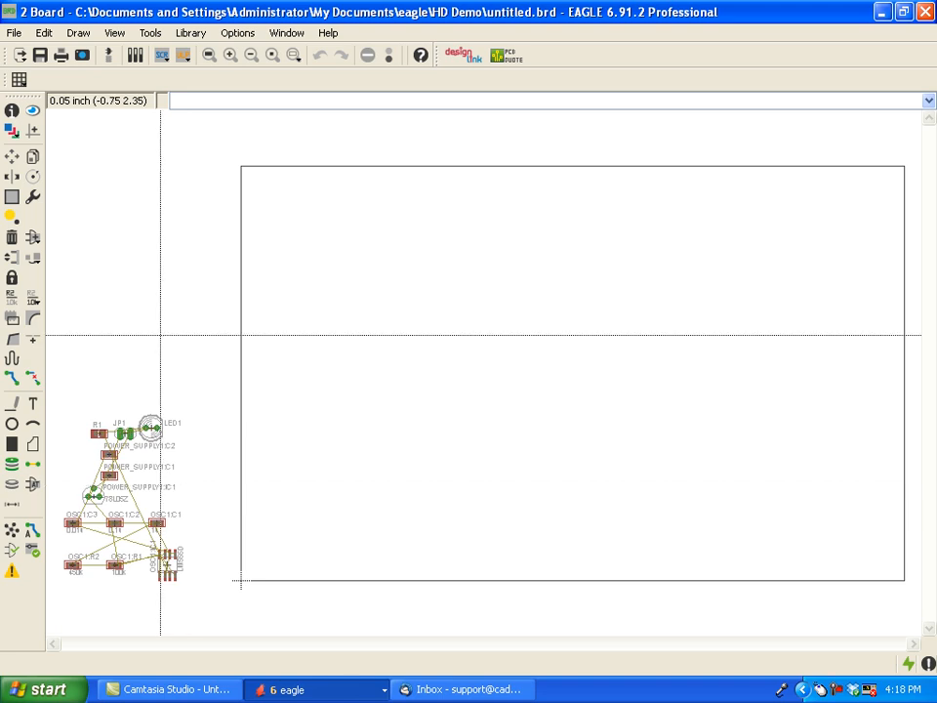
{"action": "left_click", "coordinate": [108, 56]}
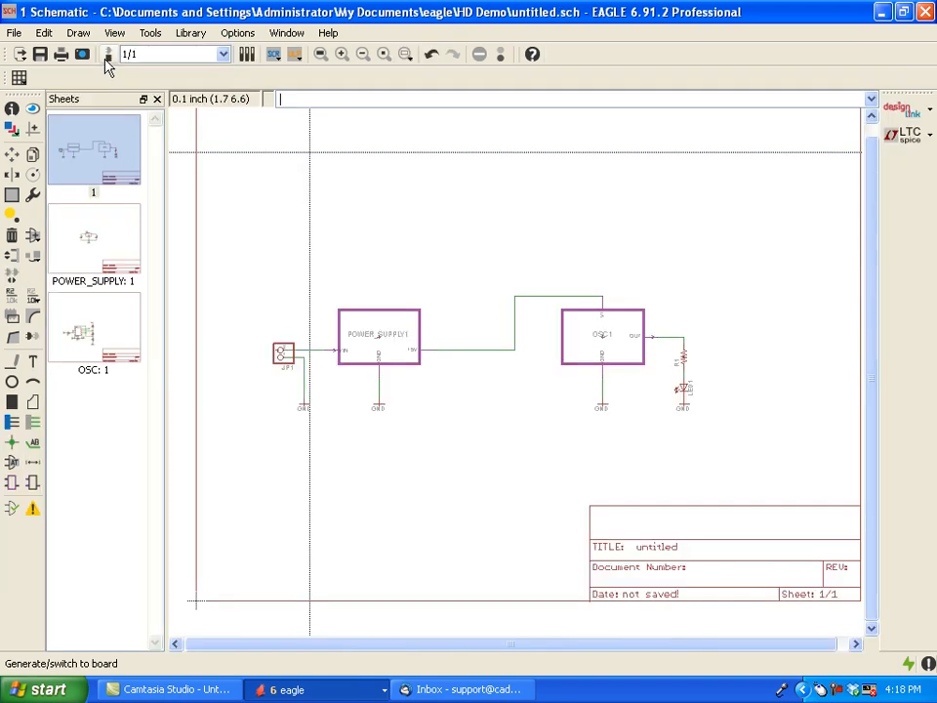